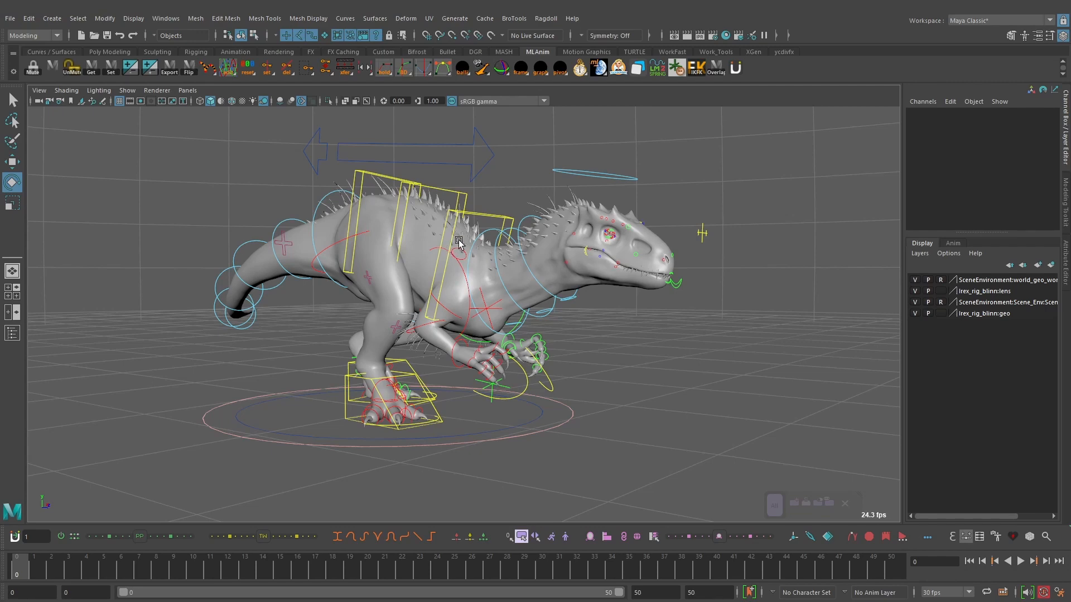
Step: Select the dinosaur rig's large ground ring control for rotation and key its starting pose at frame 0
left_click_drag(518, 228, 383, 218, "alt")
left_click_drag(558, 245, 513, 241, "alt")
mouse_move(588, 257)
left_mouse_down("alt")
mouse_move(550, 256)
mouse_move(600, 263)
left_mouse_up("alt")
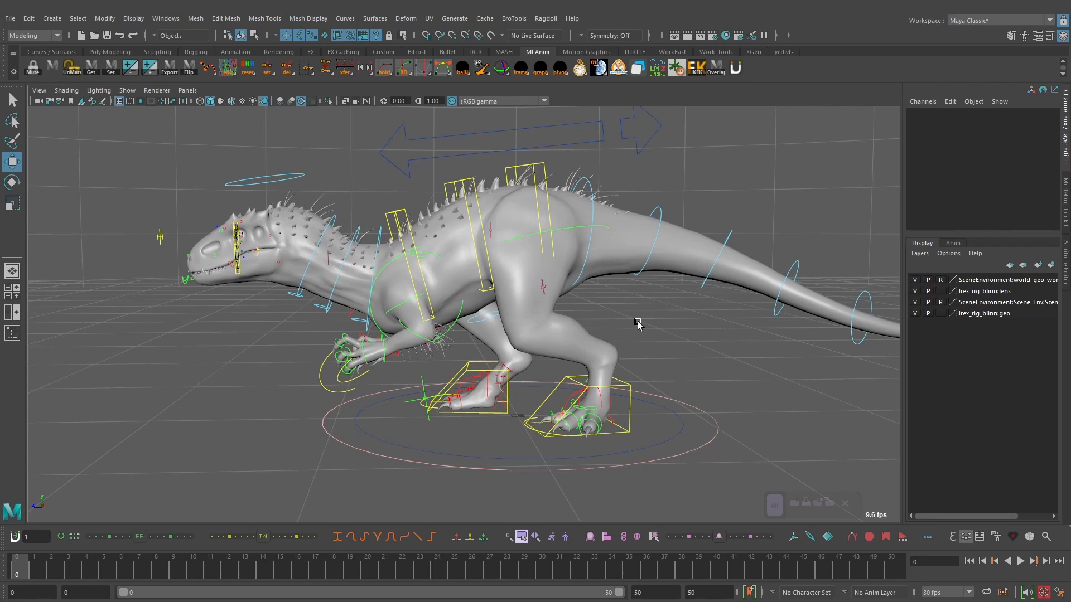
mouse_move(631, 319)
middle_mouse_down("alt")
mouse_move(619, 304)
mouse_move(627, 325)
middle_mouse_up("alt")
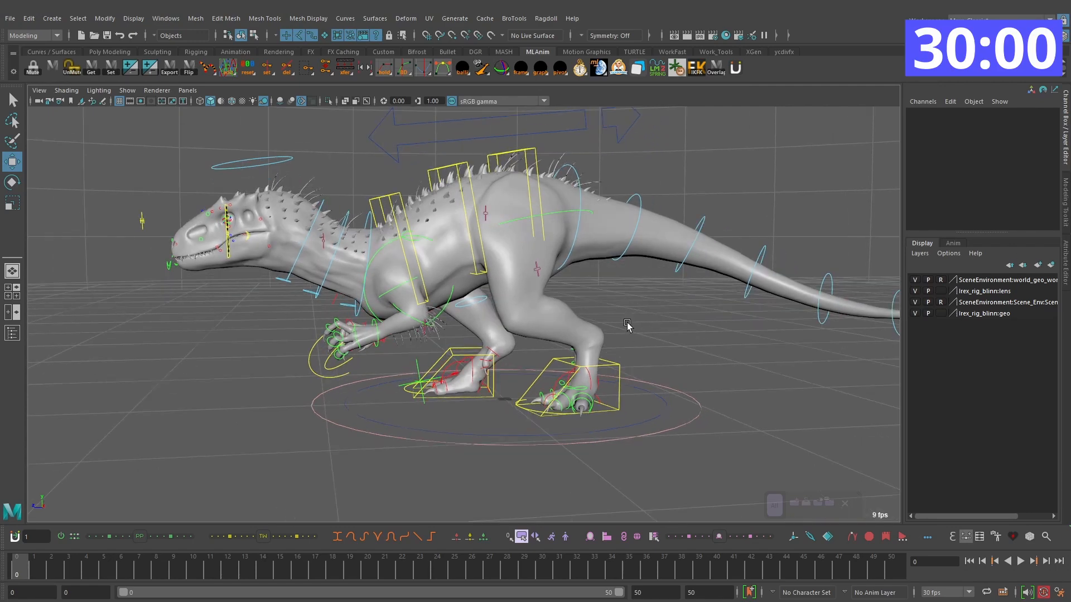
left_click(691, 423)
key("e")
scroll(571, 435, "down", 2)
left_click_drag(571, 435, 588, 403, "alt")
left_click_drag(466, 399, 468, 400)
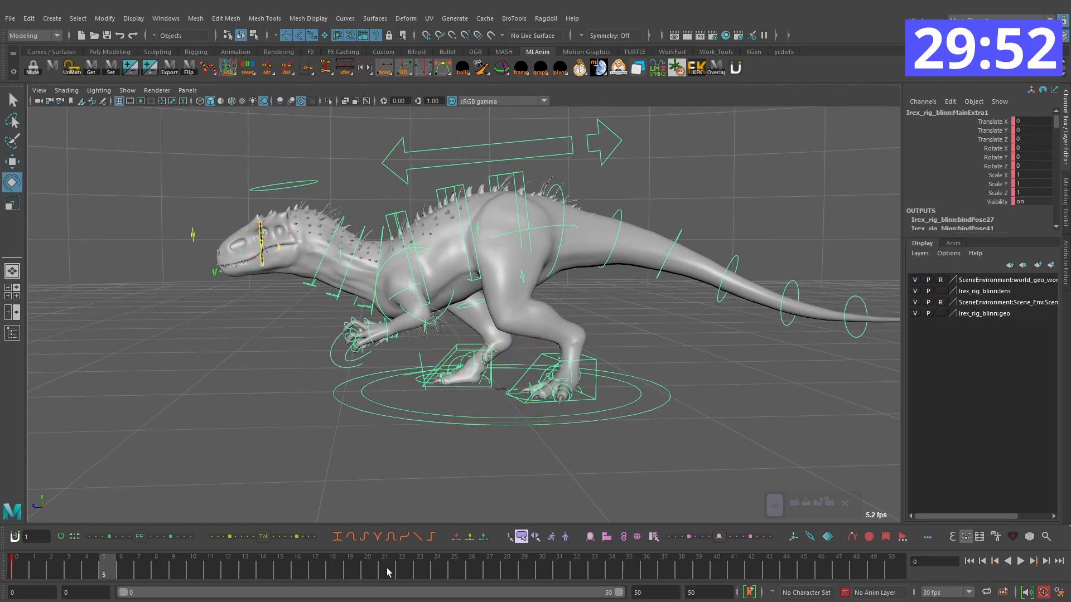
Step: At frame 35, rotate the main ring control so the dinosaur faces sideways, setting Rotate Y to 90
key("alt+v")
left_click(640, 568)
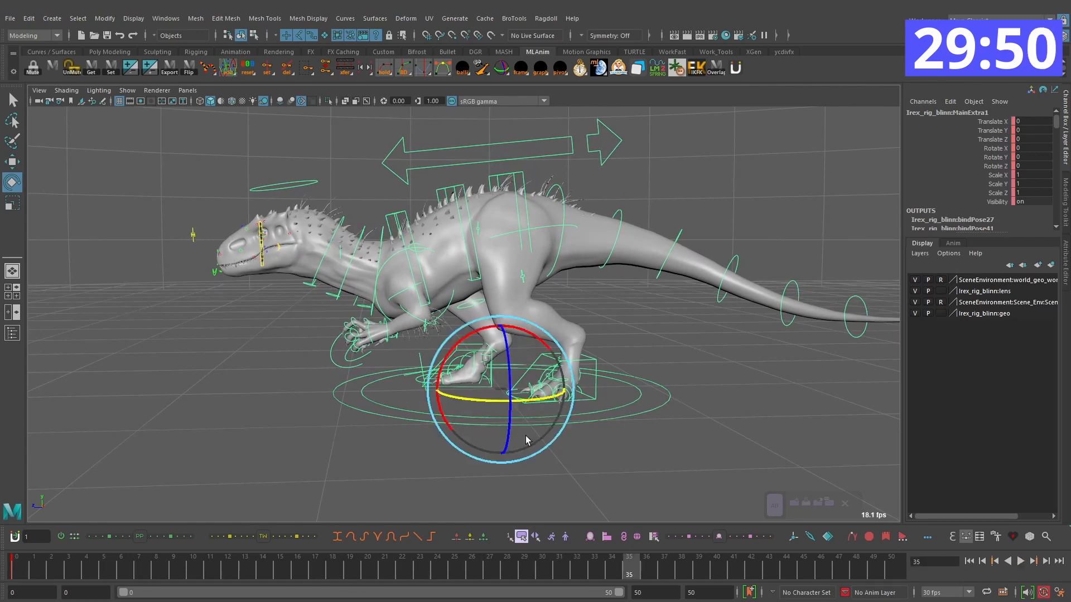
left_click_drag(556, 399, 580, 393)
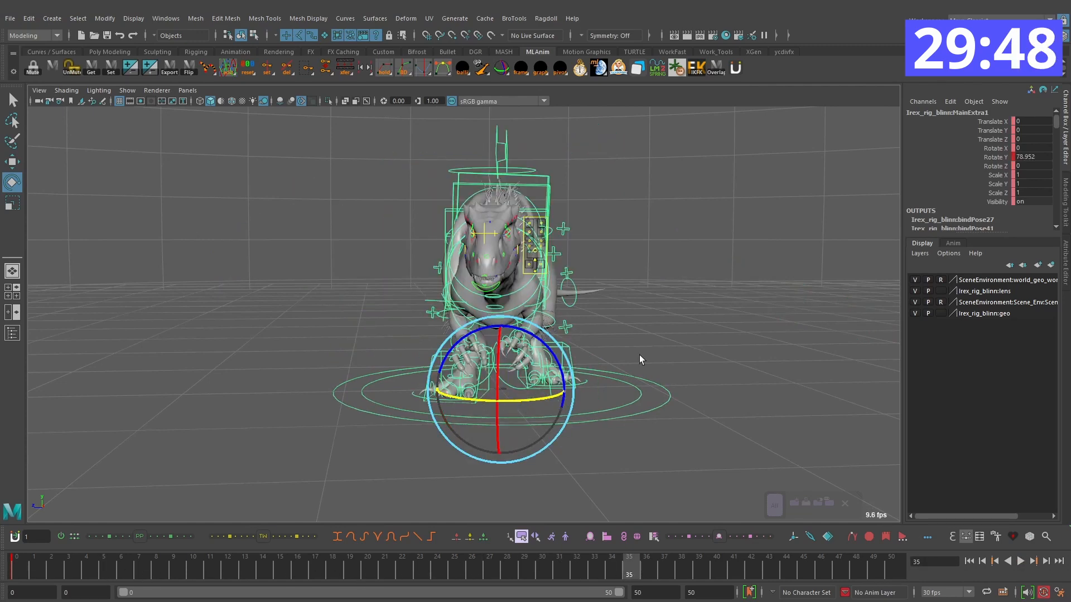
left_click(1040, 158)
type("90")
key("Return")
left_click_drag(672, 335, 638, 342, "alt")
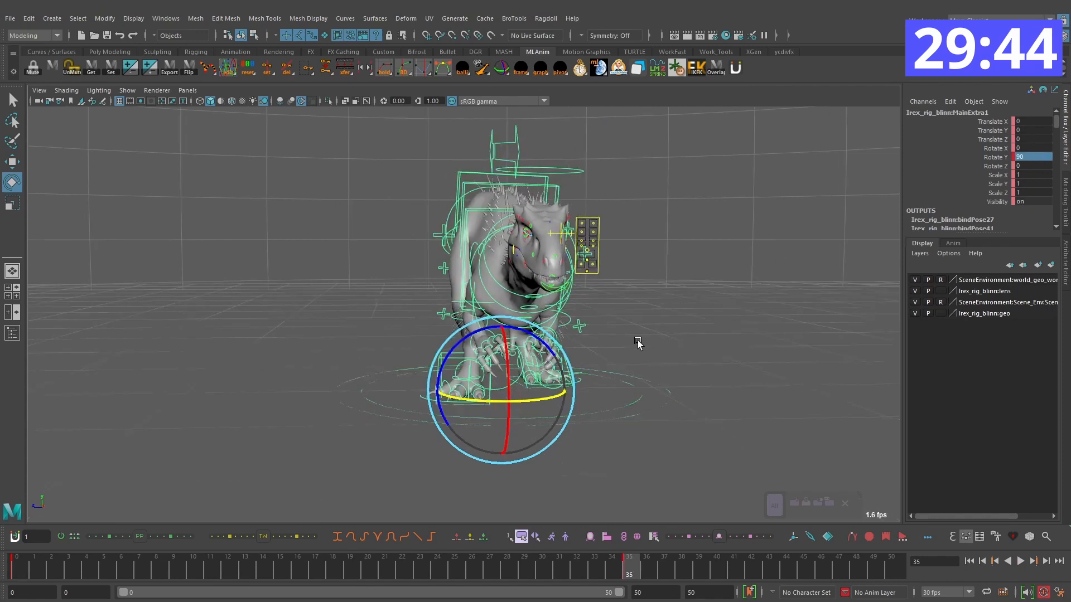
Step: Play back the 90-degree turn from frame 0 and scrub to its start to review the timing
key("comma")
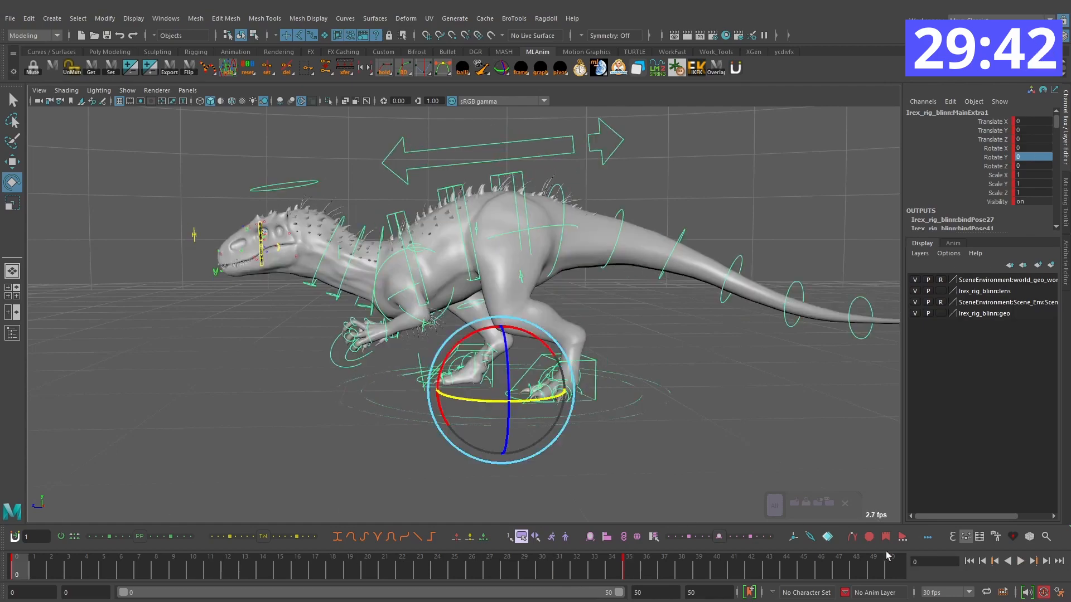
left_click(1026, 564)
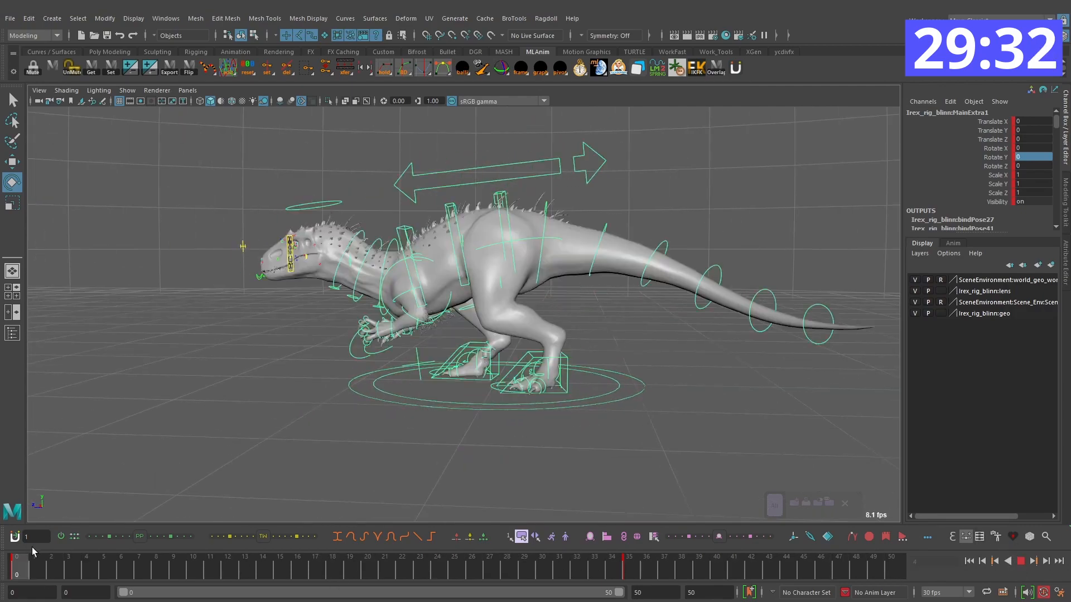
left_click_drag(36, 565, 16, 564)
left_click_drag(440, 441, 504, 430, "alt")
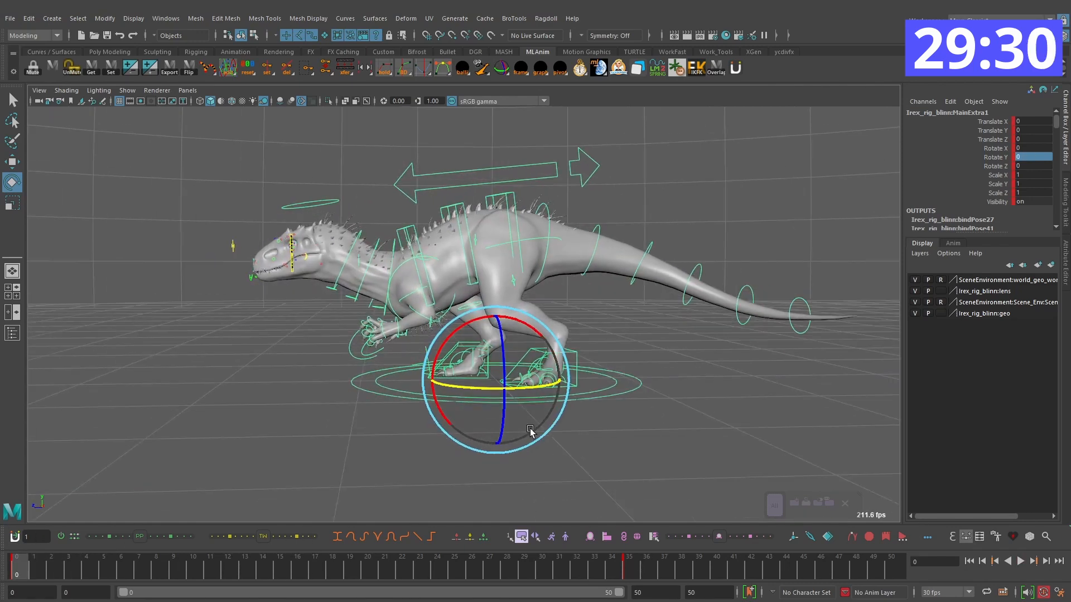
key("w")
middle_click_drag(659, 429, 617, 450, "alt")
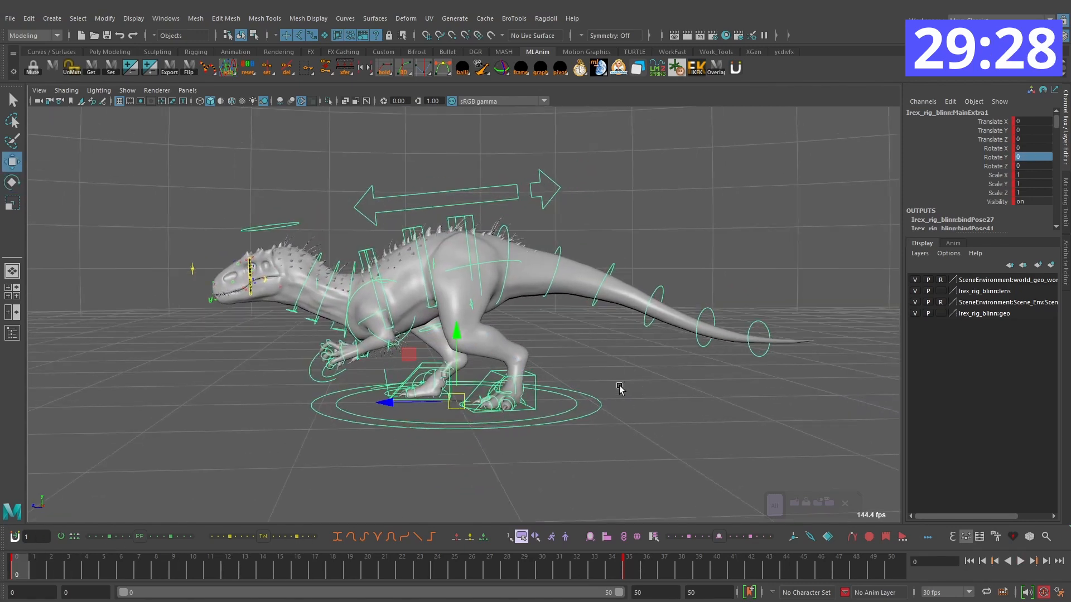
left_click(619, 389)
left_click(596, 412)
key("e")
middle_click_drag(407, 376, 425, 375, "alt")
right_click_drag(573, 328, 592, 346, "alt")
middle_click_drag(573, 351, 562, 380, "alt")
right_click_drag(561, 377, 571, 368, "alt")
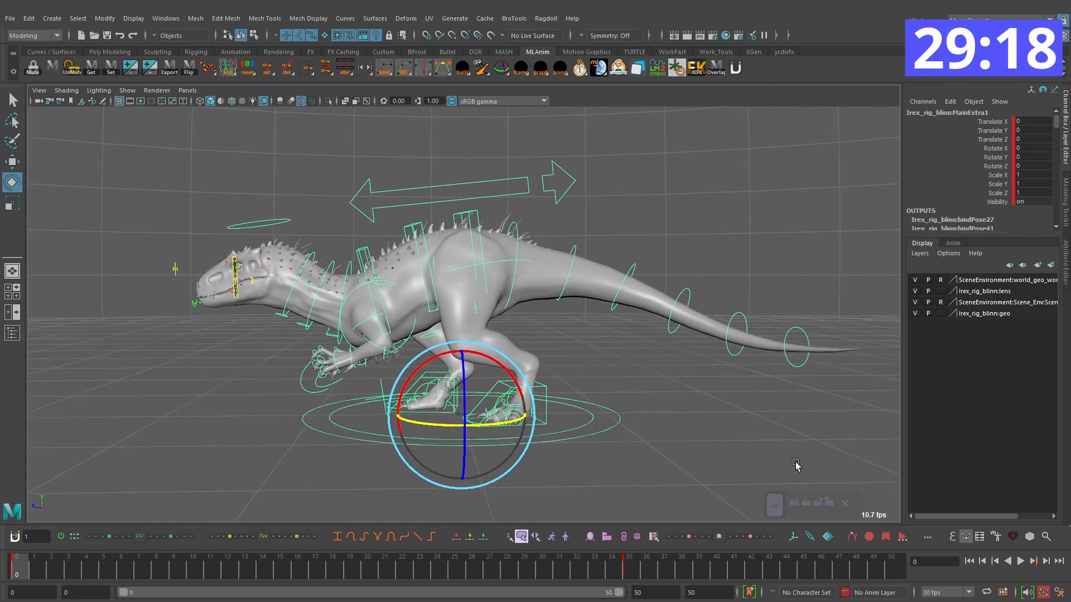
Step: Rotate and tilt the main ring control partway through the turn at frame 11, and play back the result
left_click(1023, 563)
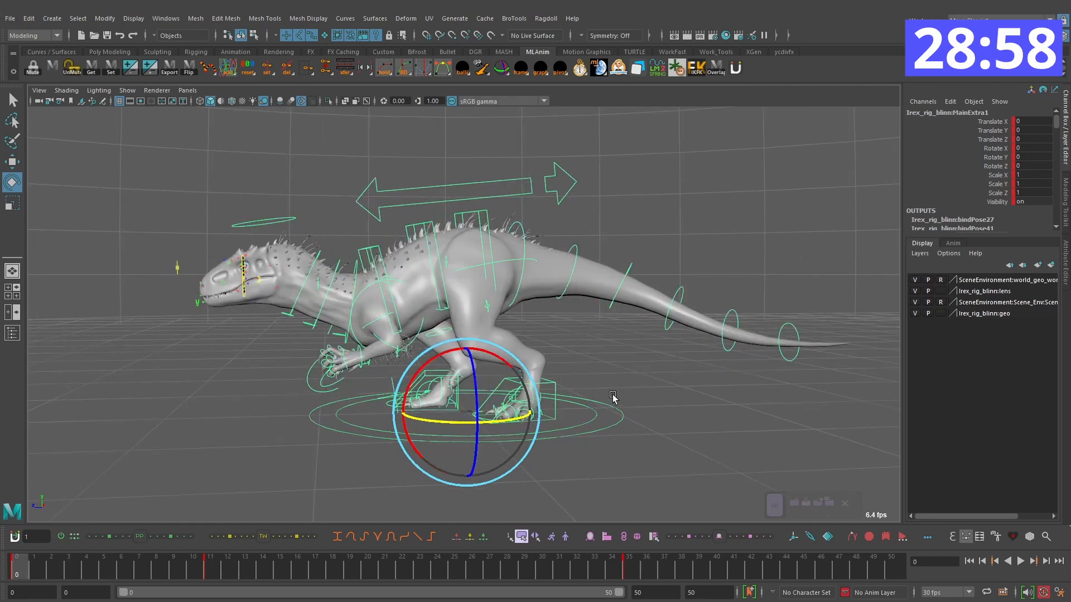
left_click_drag(615, 394, 492, 362, "alt")
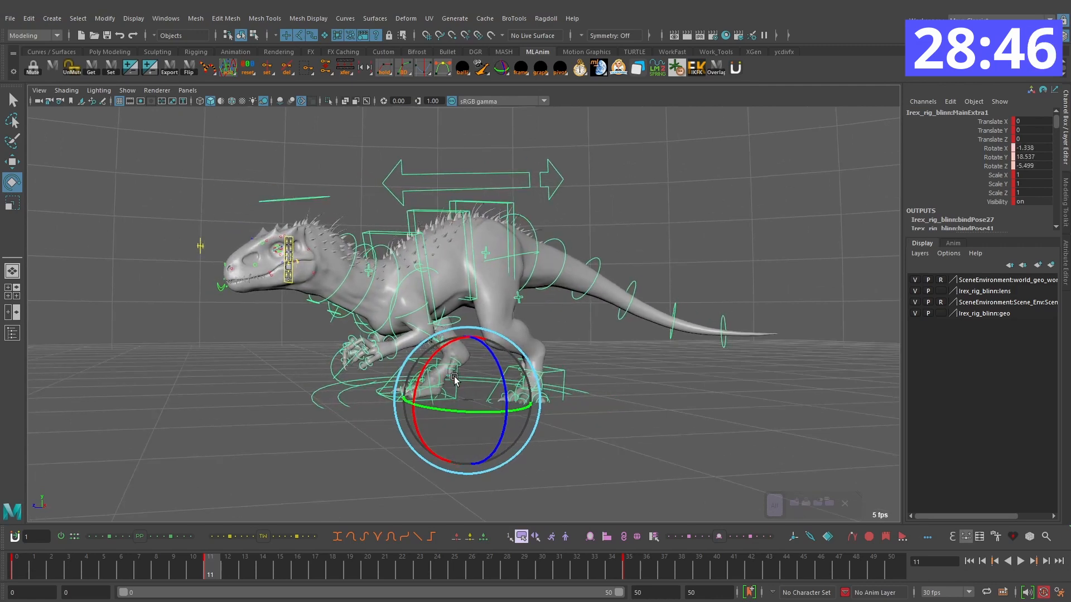
left_click_drag(499, 372, 489, 362, "alt")
key(".")
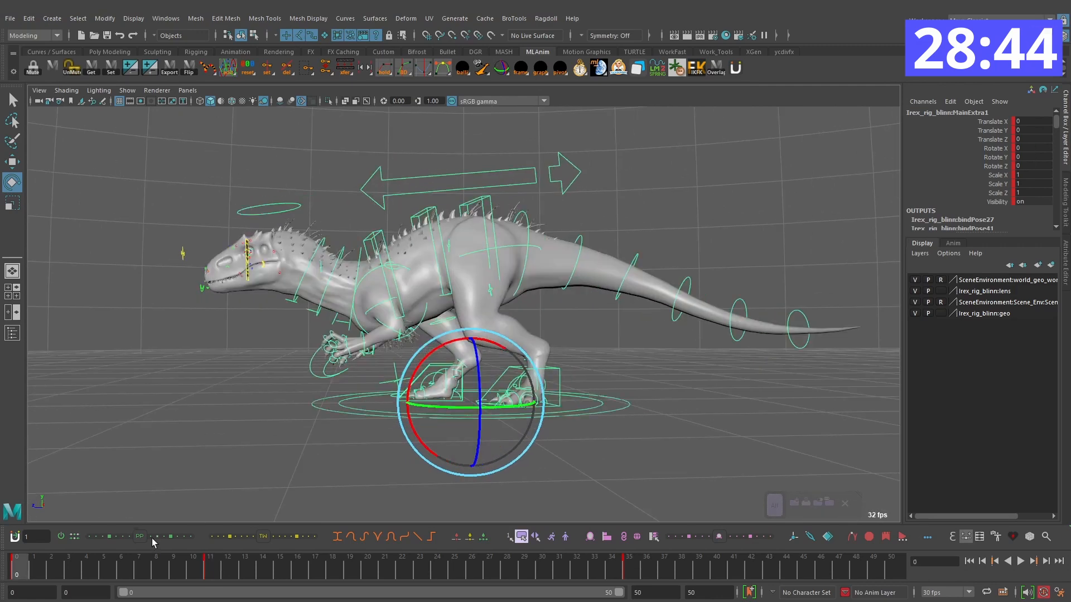
key("alt+v")
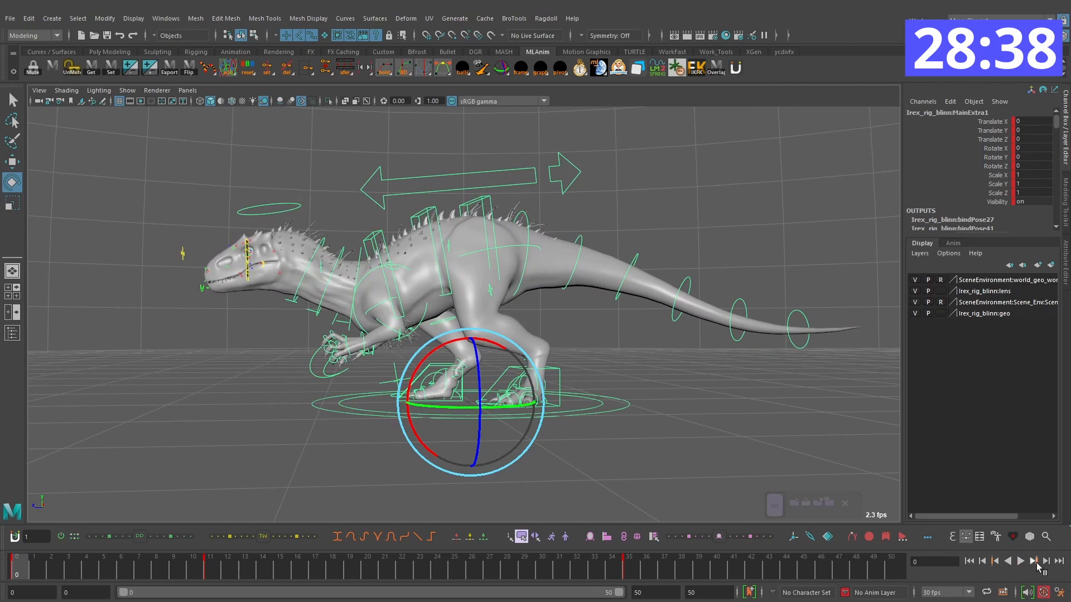
left_click(1020, 561)
left_click(1020, 564)
Step: Readjust the main control's tilt at frame 11 and replay the turn from frame 0
left_click(210, 566)
left_click_drag(472, 338, 480, 375, "alt")
key("comma")
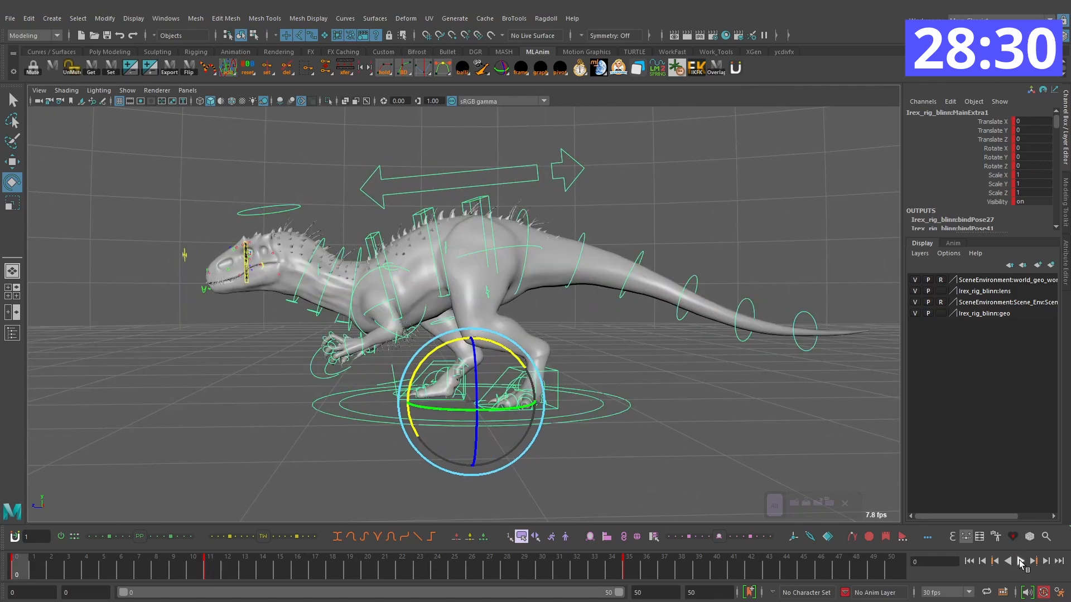
left_click(1020, 562)
Step: At frame 24, rotate the main control to about 88 degrees in Y and play back the turn
left_click_drag(215, 567, 437, 567)
left_click_drag(483, 413, 448, 433)
key("alt+v")
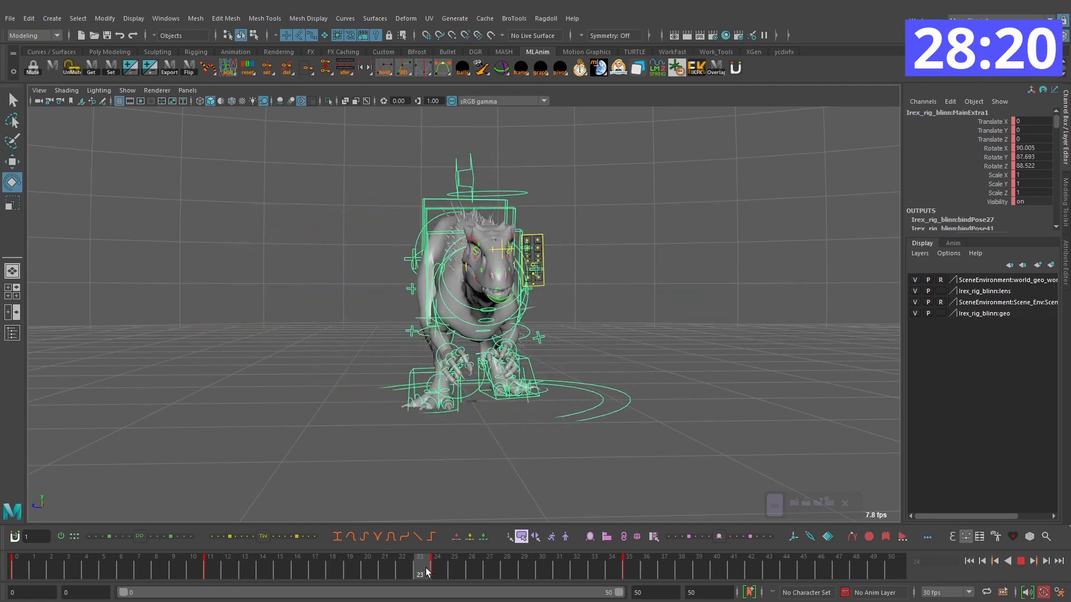
Step: At frame 30, pitch the dinosaur slightly upward by rotating the main control, and play back the overshoot
left_click_drag(336, 550, 542, 560)
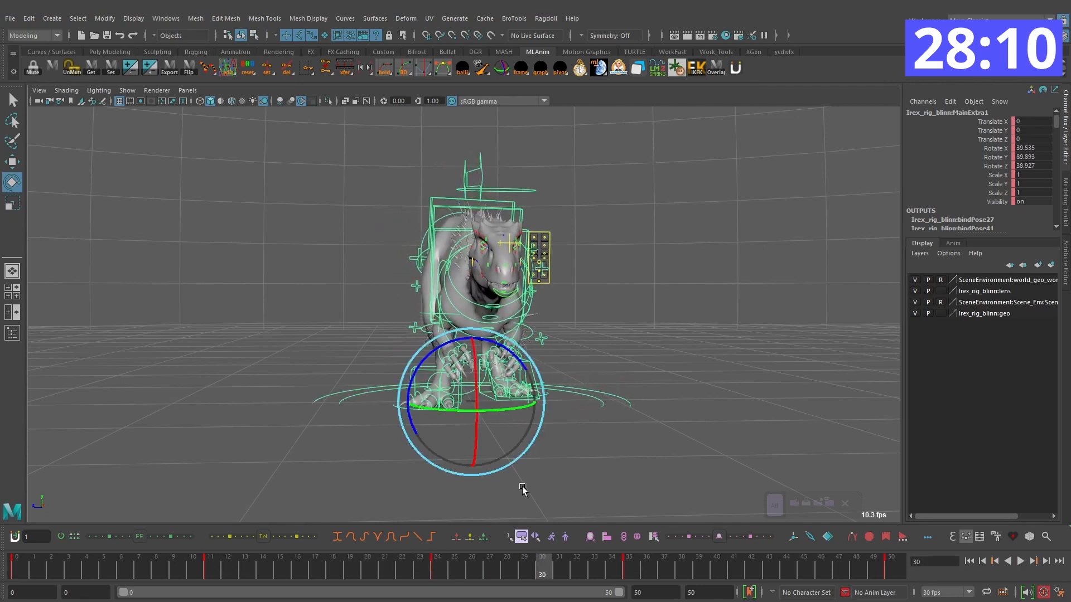
left_click_drag(453, 384, 450, 381)
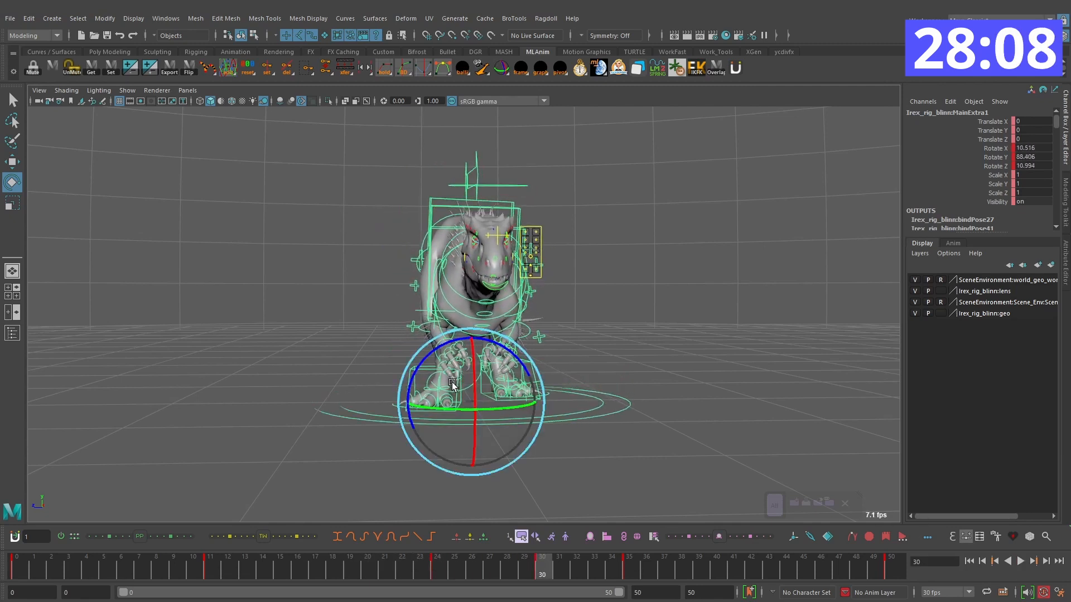
left_click_drag(450, 443, 439, 436)
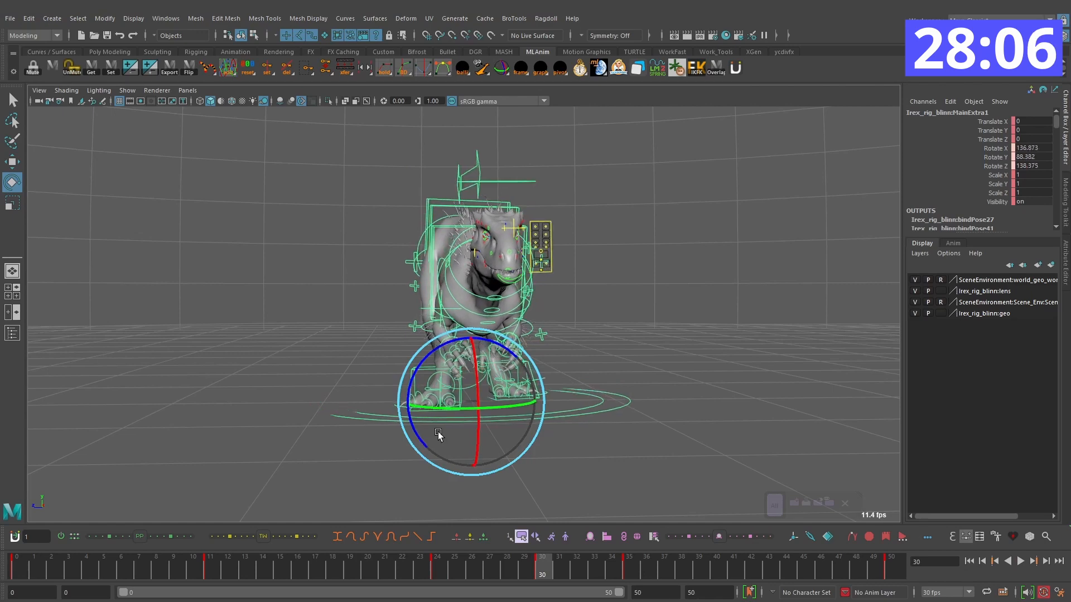
mouse_move(438, 372)
left_mouse_down()
mouse_move(450, 391)
mouse_move(446, 382)
left_mouse_up()
key("comma")
key("comma")
key("alt+v")
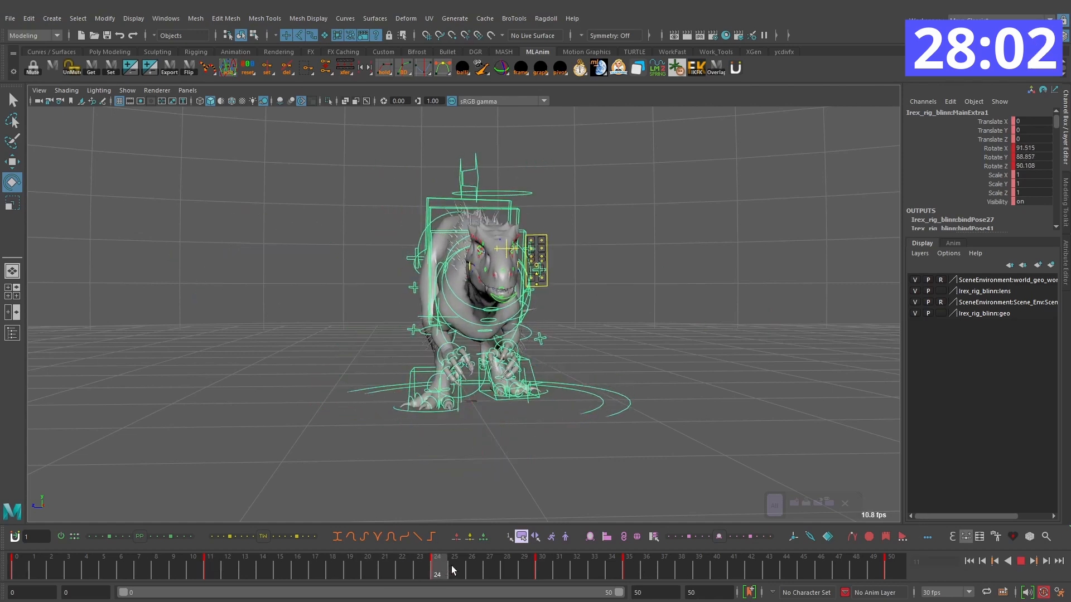
Step: Key a settling pose on the main control at frame 39 and play back the turn
left_click_drag(479, 564, 705, 572)
key("alt+v")
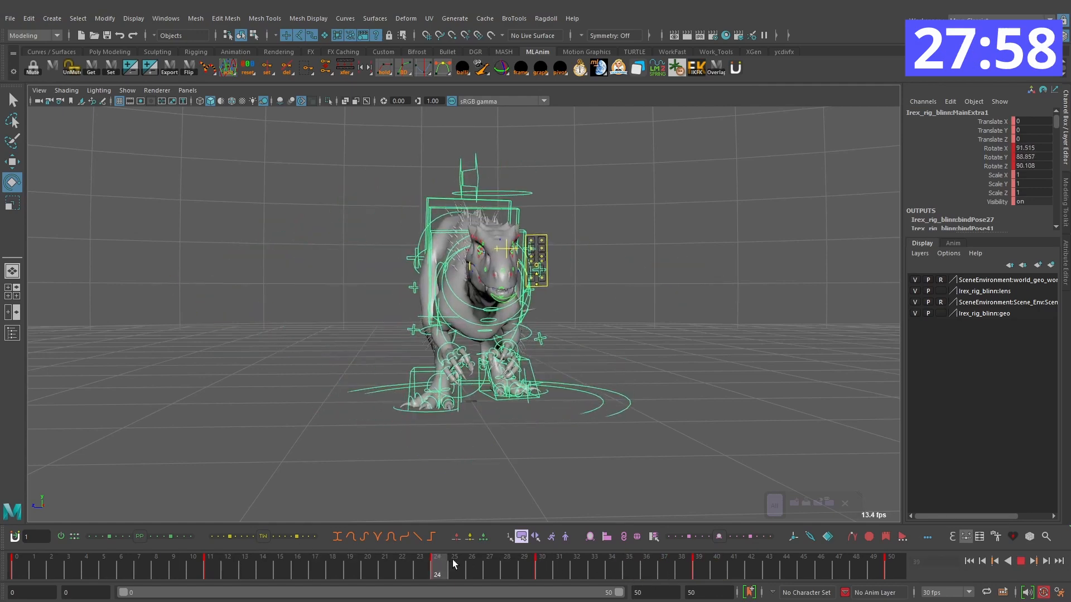
key("alt+v")
Step: Step through the existing keys, nudge the main control's rotation slightly, and replay the turn from frame 0
key("comma")
key("comma")
key("period")
left_click_drag(501, 343, 503, 343)
key("comma")
key("comma")
left_click(1020, 561)
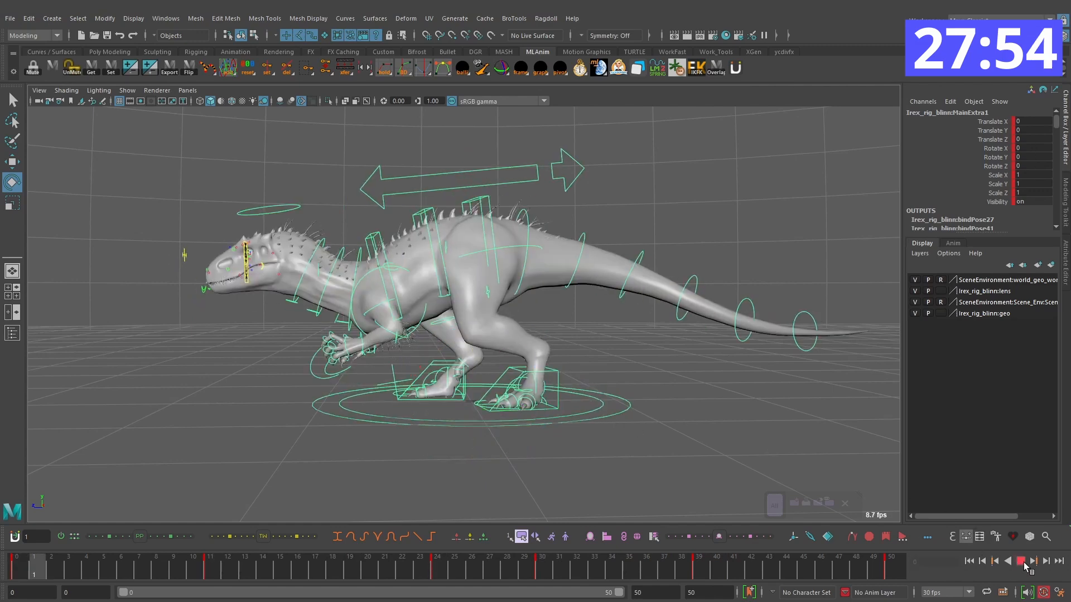
Step: Apply the Euler Filter to the main control's curves in the Graph Editor, and close the editor
left_click_drag(474, 567, 538, 565)
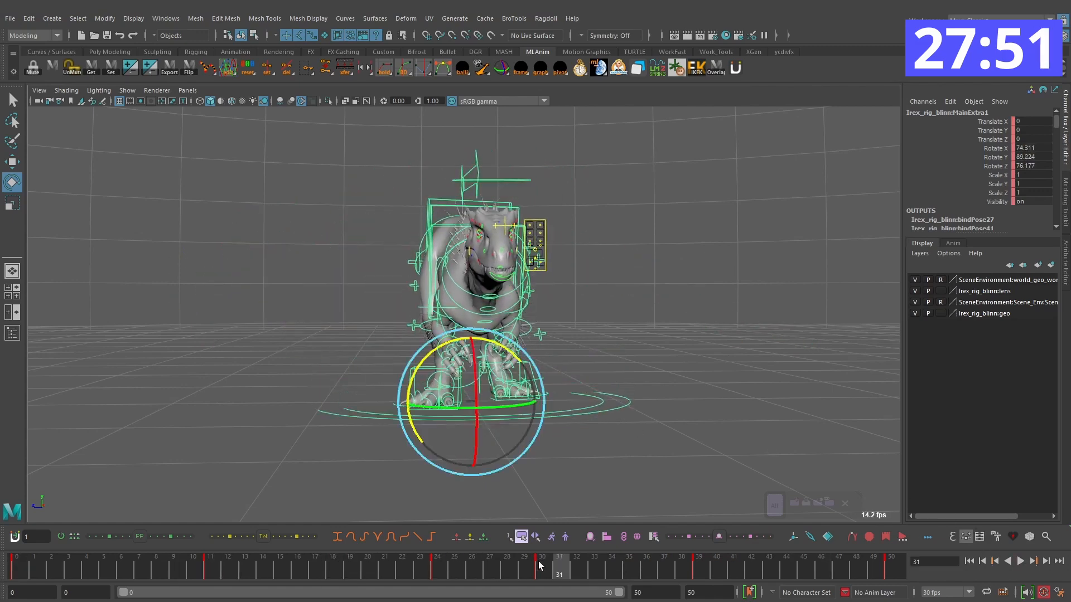
left_click(166, 19)
mouse_move(223, 80)
left_click(306, 81)
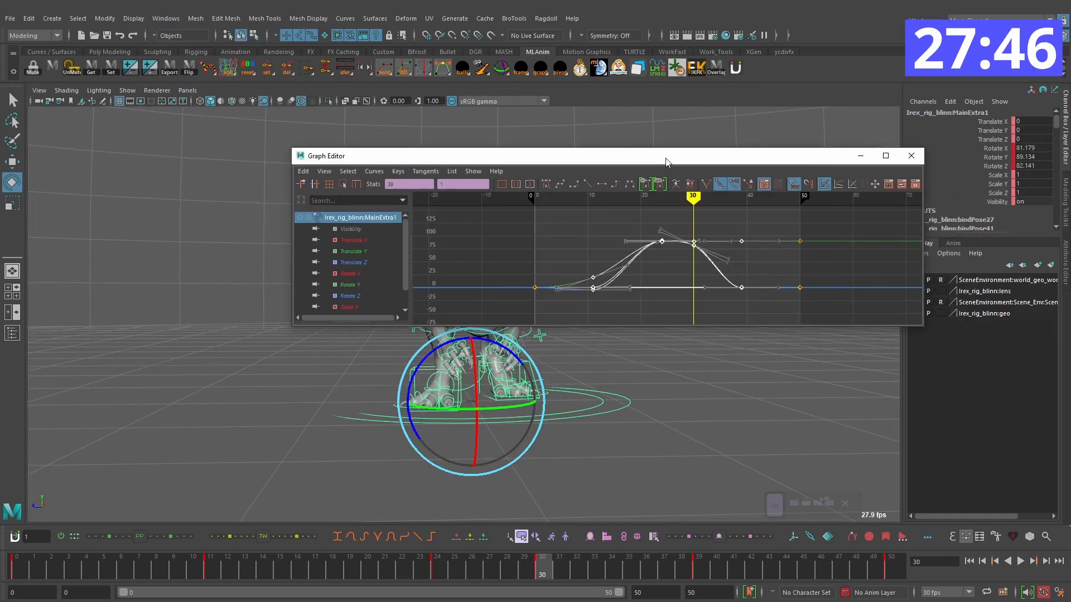
left_click(374, 171)
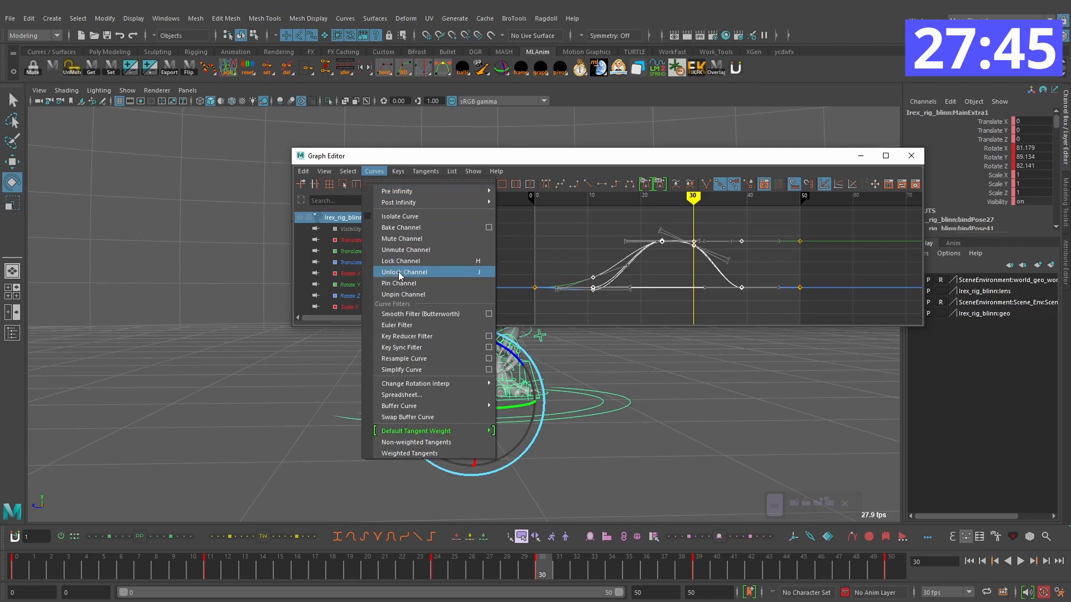
left_click(410, 328)
left_click(759, 257)
mouse_move(759, 257)
right_mouse_down("alt")
mouse_move(718, 265)
mouse_move(750, 244)
right_mouse_up("alt")
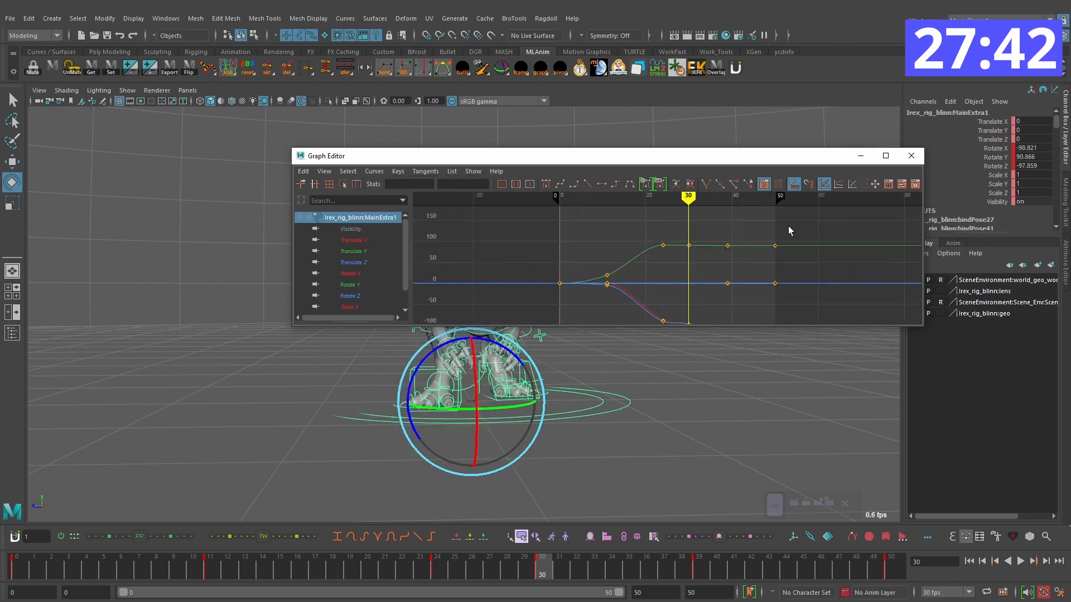
left_click(913, 157)
Step: Scrub and play back the filtered turn to check the rotation for flipping
left_click_drag(492, 567, 125, 567)
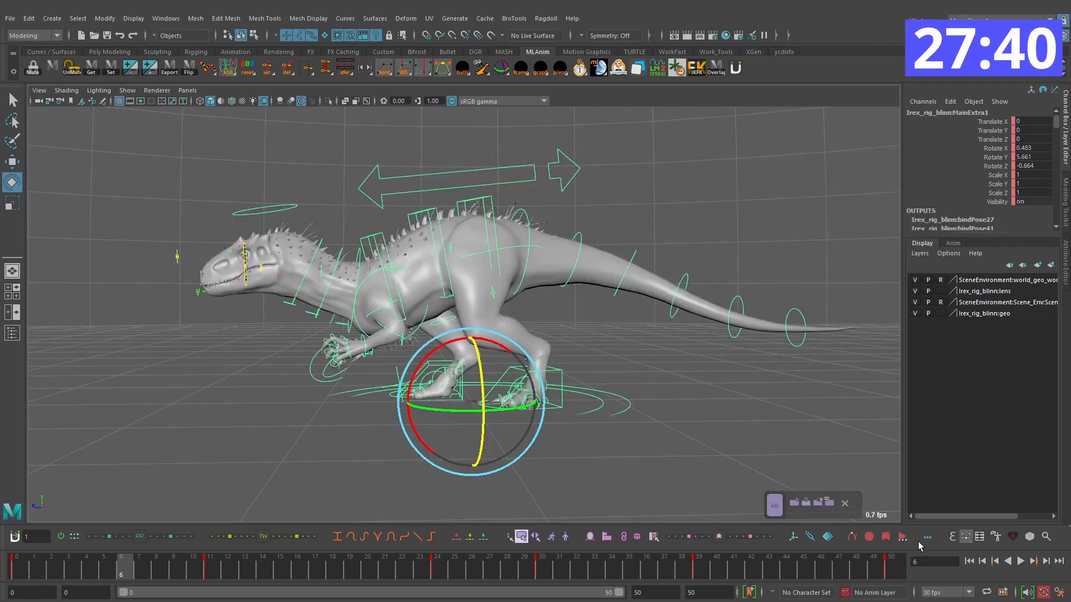
left_click(1024, 560)
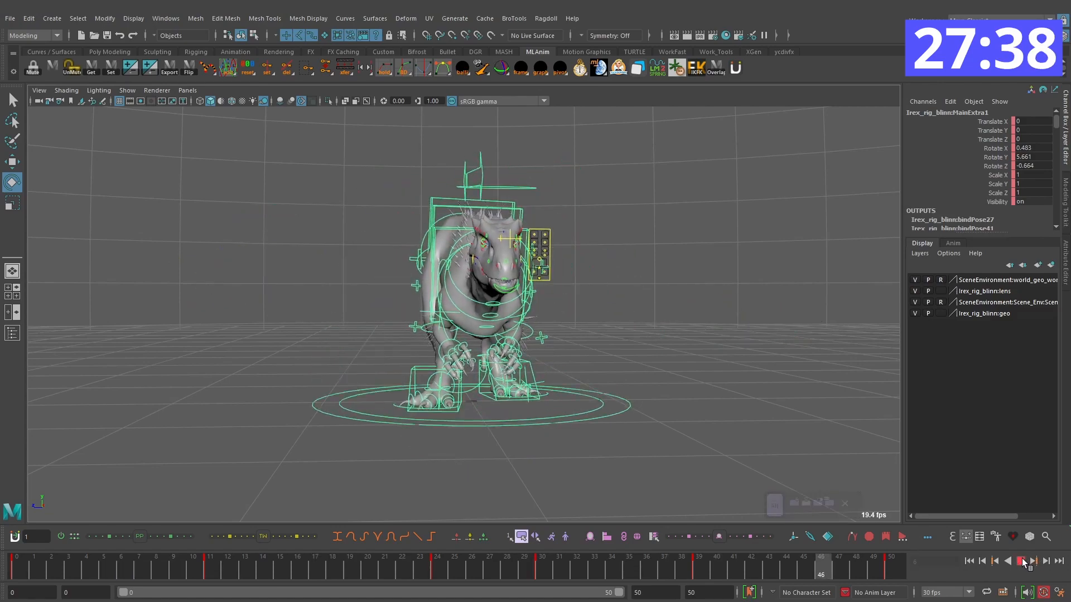
left_click(1022, 561)
Step: Refine the main control's rotation at frame 11 to about 25 degrees in Y and play back the turn
left_click_drag(457, 566, 213, 558)
left_click_drag(482, 360, 530, 377, "alt")
key("comma")
key("period")
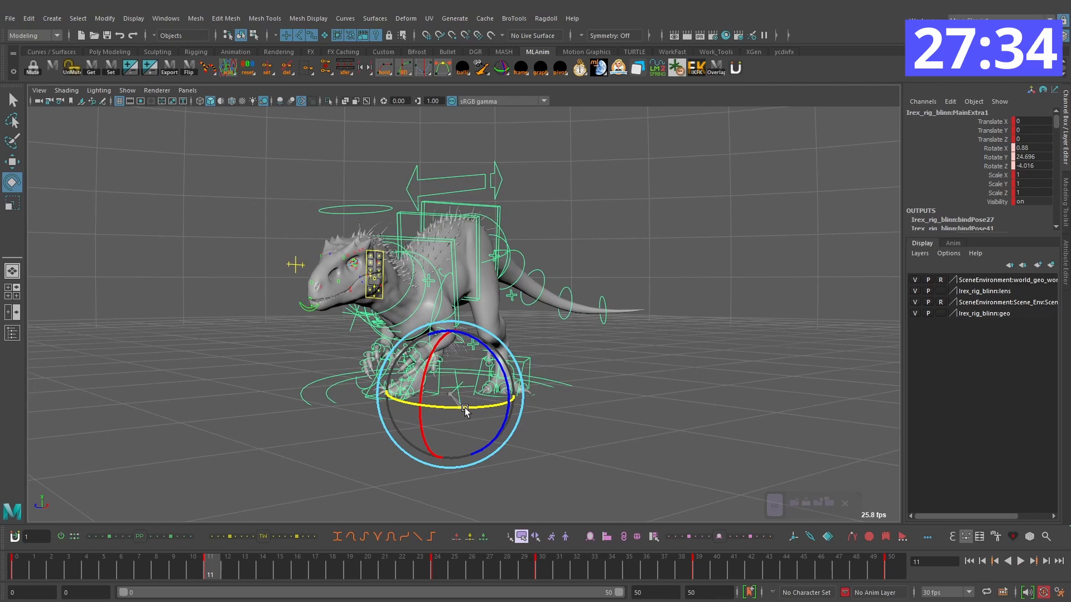
key("comma")
left_click_drag(466, 408, 673, 400, "alt")
key("period")
key("comma")
left_click(1022, 563)
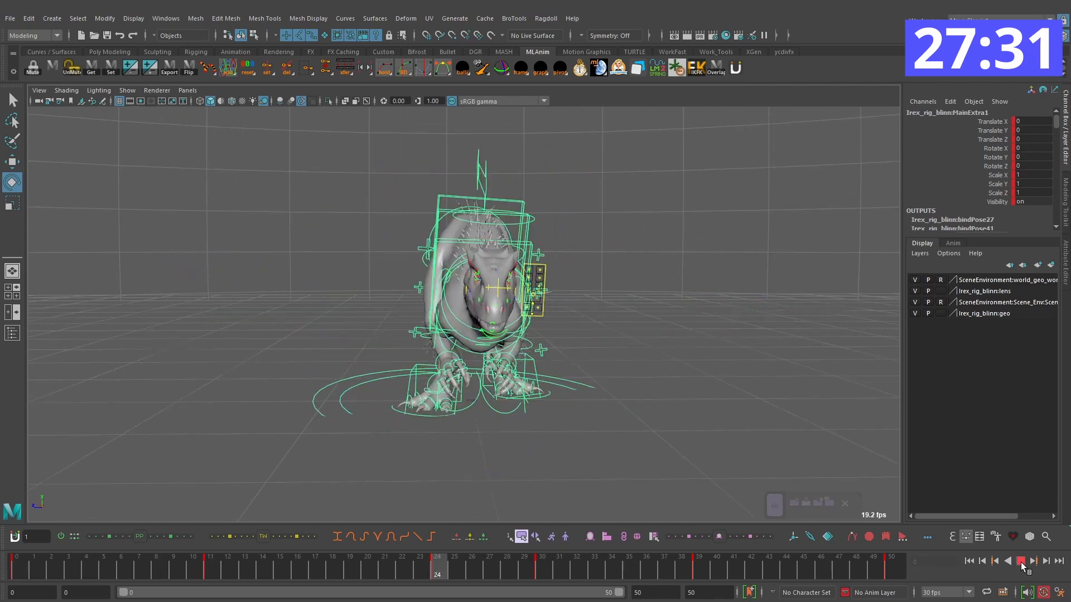
left_click(1021, 564)
Step: Check the pose from a lower viewing angle and fine-tune the main control's Y rotation at frame 24
left_click_drag(577, 498, 574, 480, "alt")
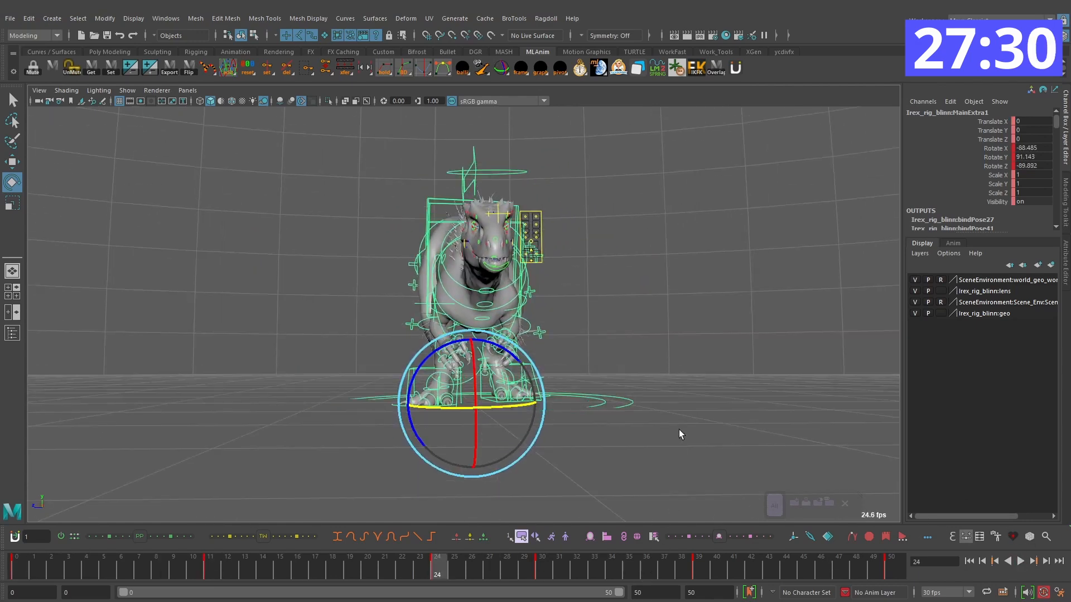
key("comma")
left_click_drag(294, 569, 438, 565)
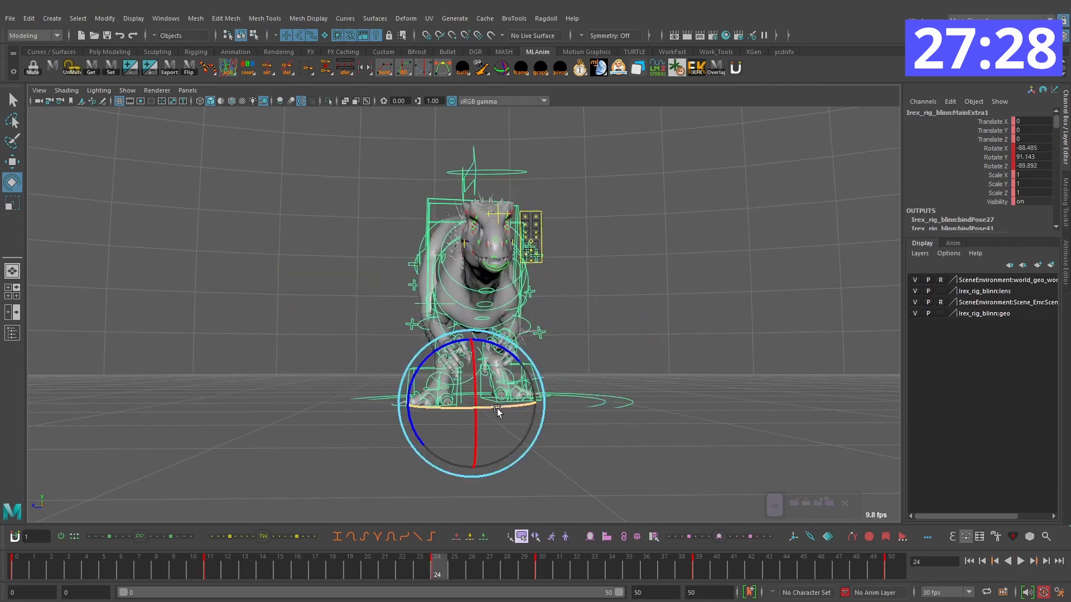
left_click_drag(497, 407, 495, 406)
key("comma")
Step: Advance from frame 11 to frame 17, rotate the main control into an in-between pose, and play back the turn
left_click_drag(240, 567, 210, 566)
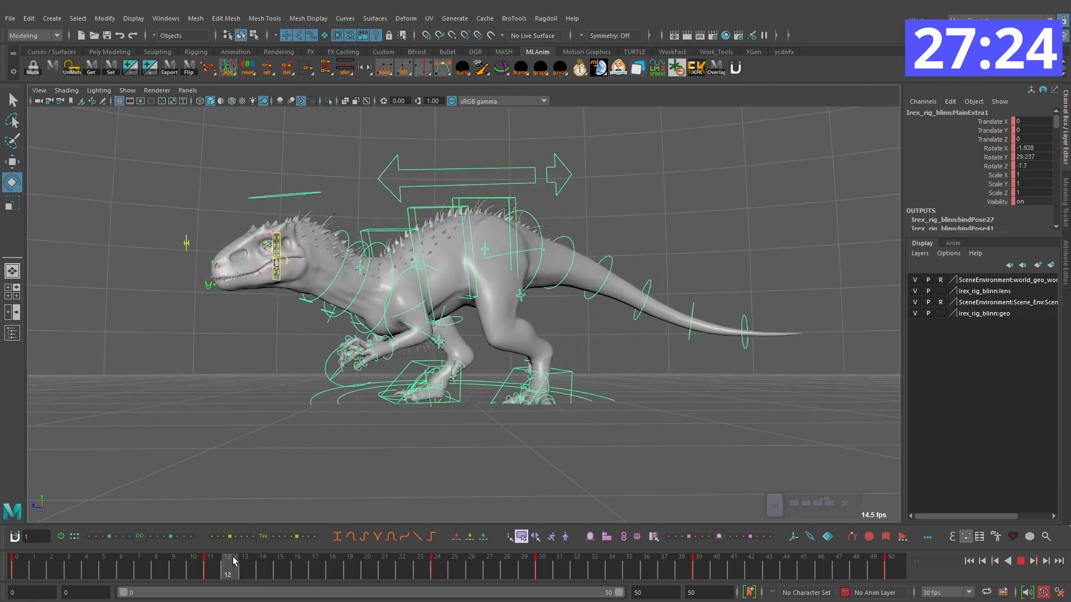
left_click(495, 368)
key("alt+period")
key("alt+period")
key("alt+period")
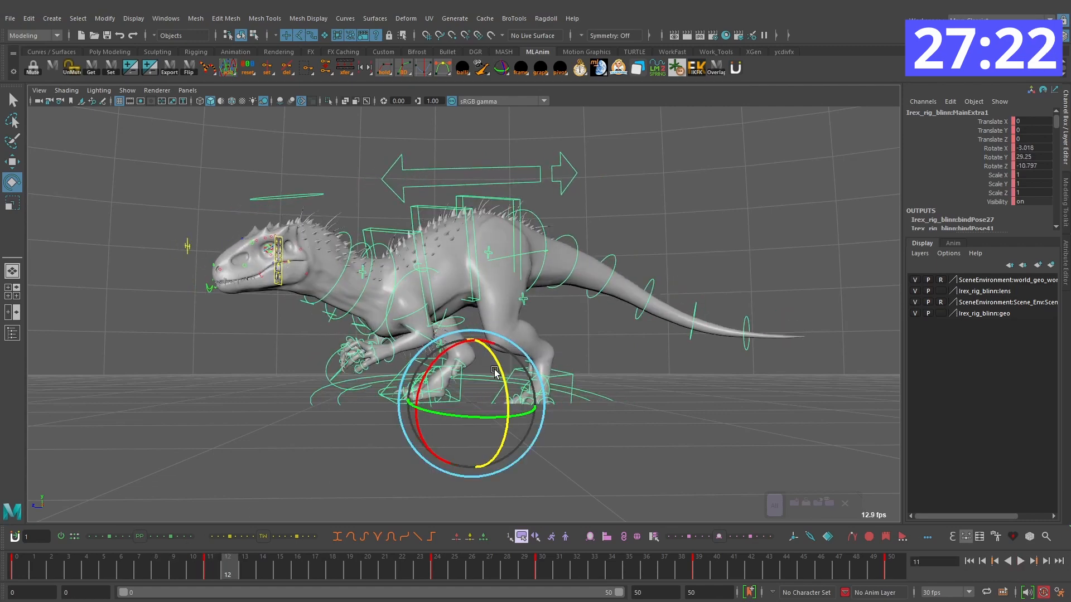
key("alt+period")
key("alt+period")
key("alt+period")
left_click_drag(534, 370, 489, 403)
key("alt+v")
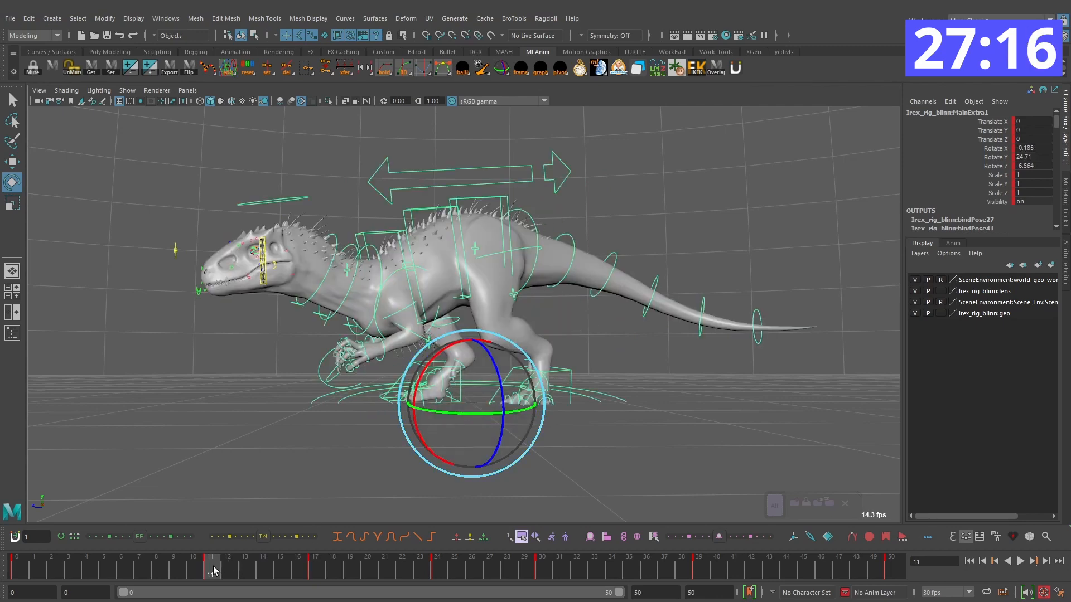
Step: Scrub through the turn from frame 17 onward, refine the main control's rotation around frame 31, and play it back
left_click_drag(315, 570, 420, 571)
left_click(446, 565)
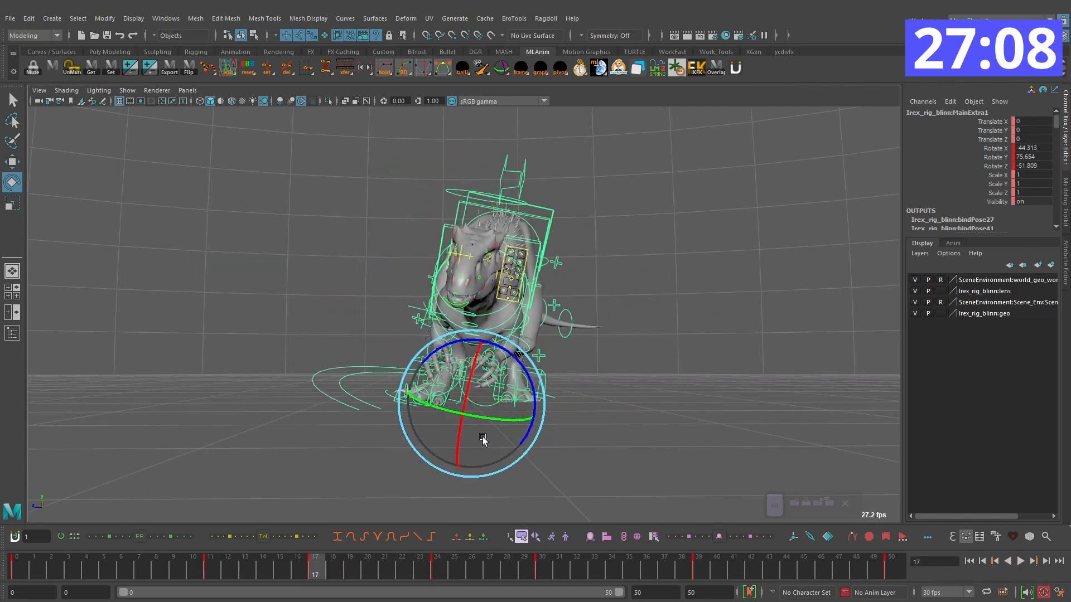
left_click(310, 570)
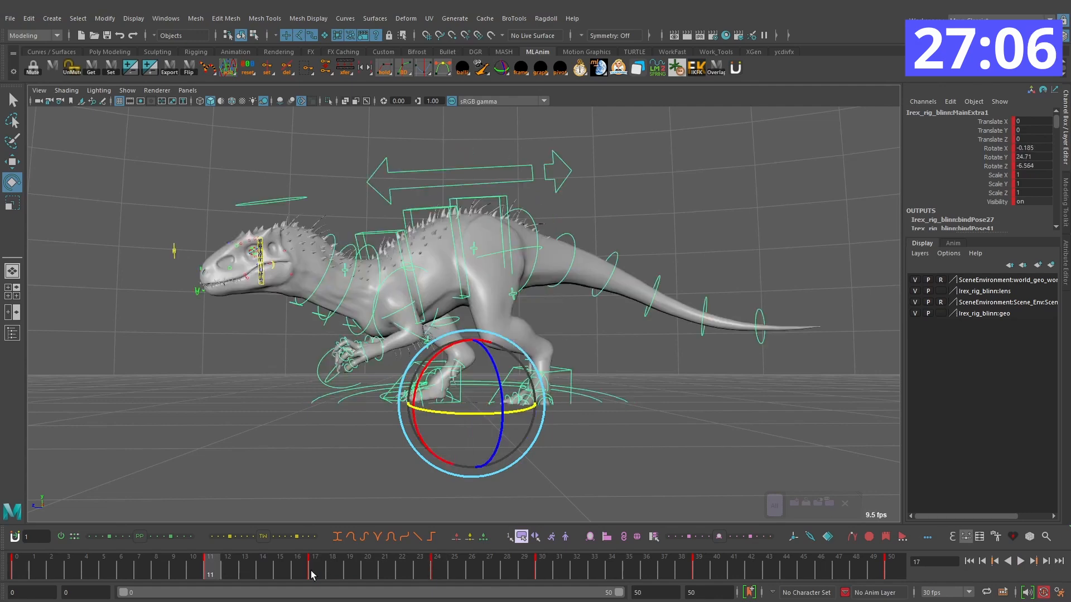
left_click_drag(310, 571, 560, 570)
key("period")
key("period")
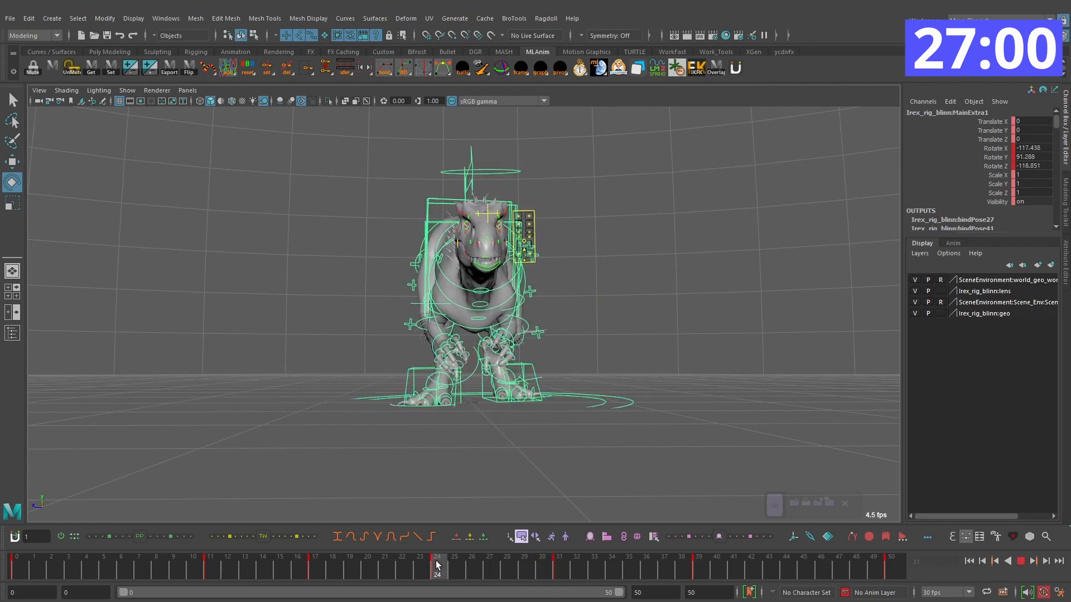
left_click_drag(523, 425, 513, 390)
key("alt+v")
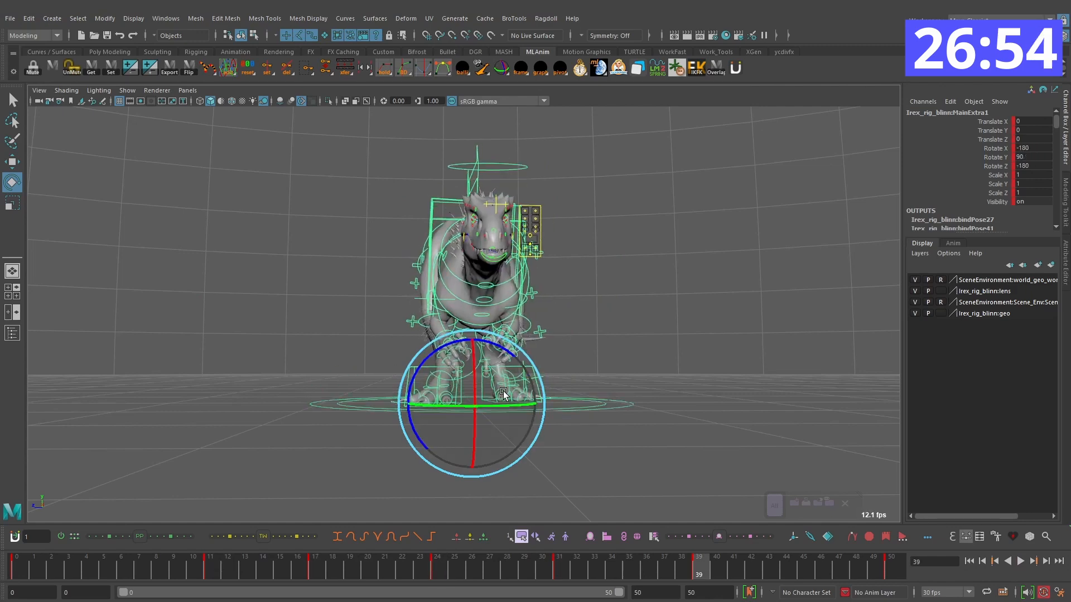
Step: Flip back and forth between the keyed poses around frames 31 and 39 to compare the body's rotation
key("comma")
key("period")
key("comma")
key("comma")
key("period")
key("period")
key("comma")
key("comma")
Step: Rotate the main control at frame 39 into a settling pose and retime the final key to frame 49
key("period")
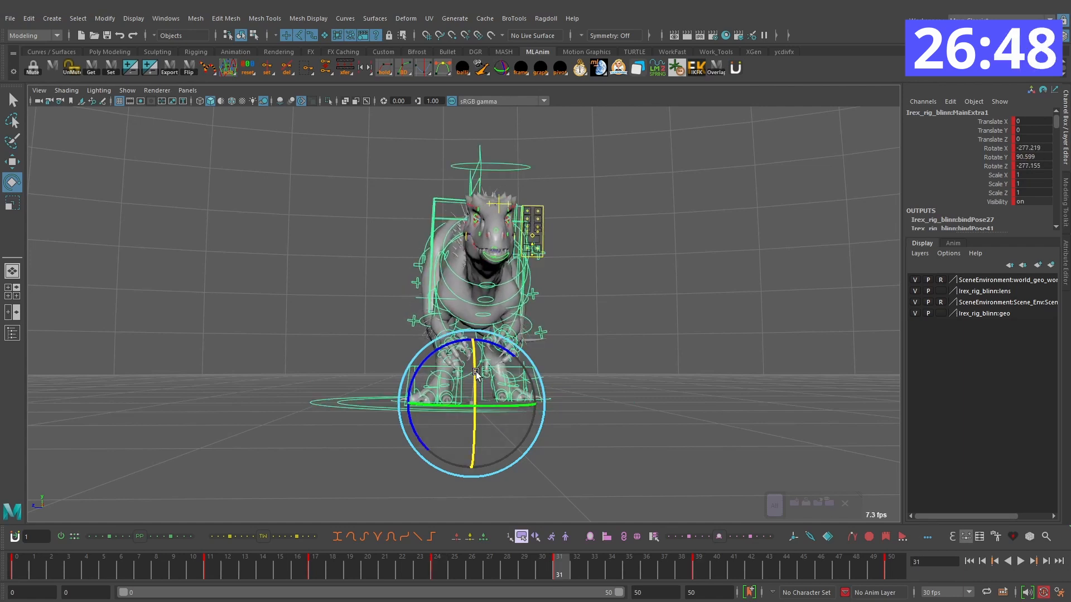
key("period")
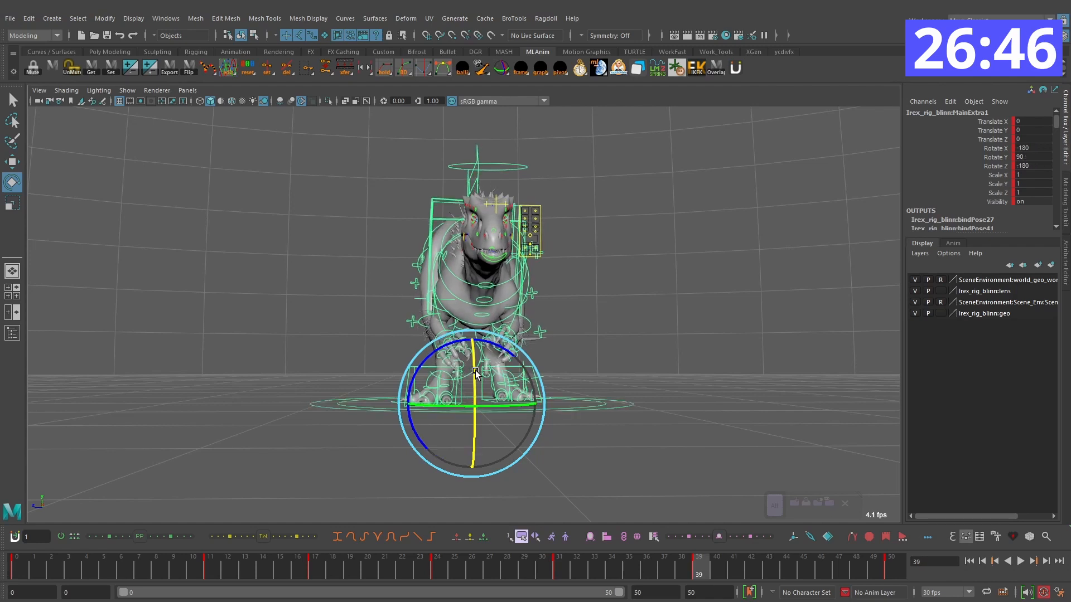
key("comma")
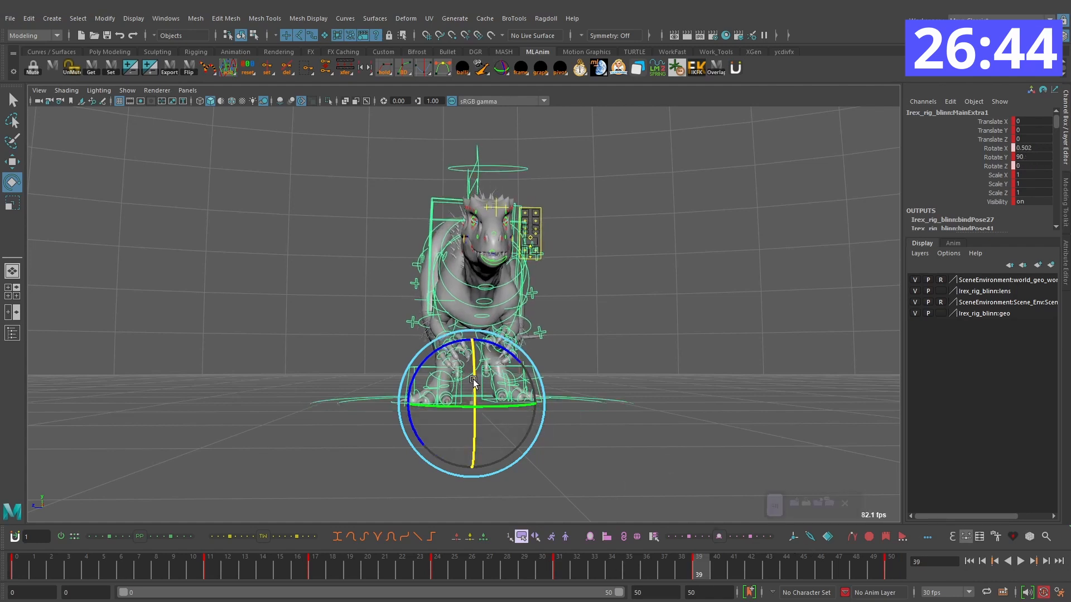
key("period")
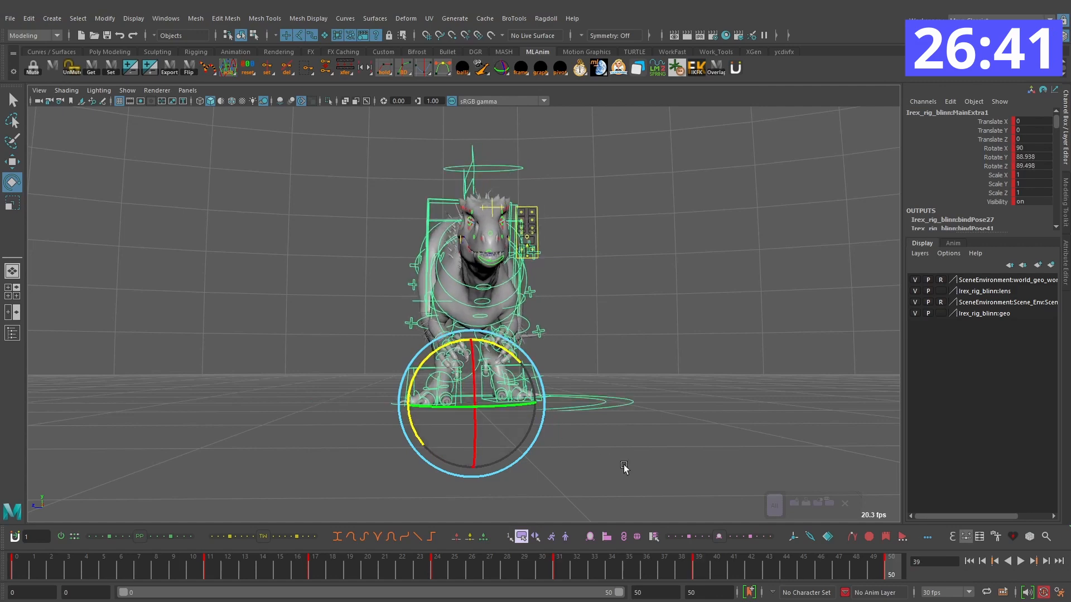
left_click(882, 573)
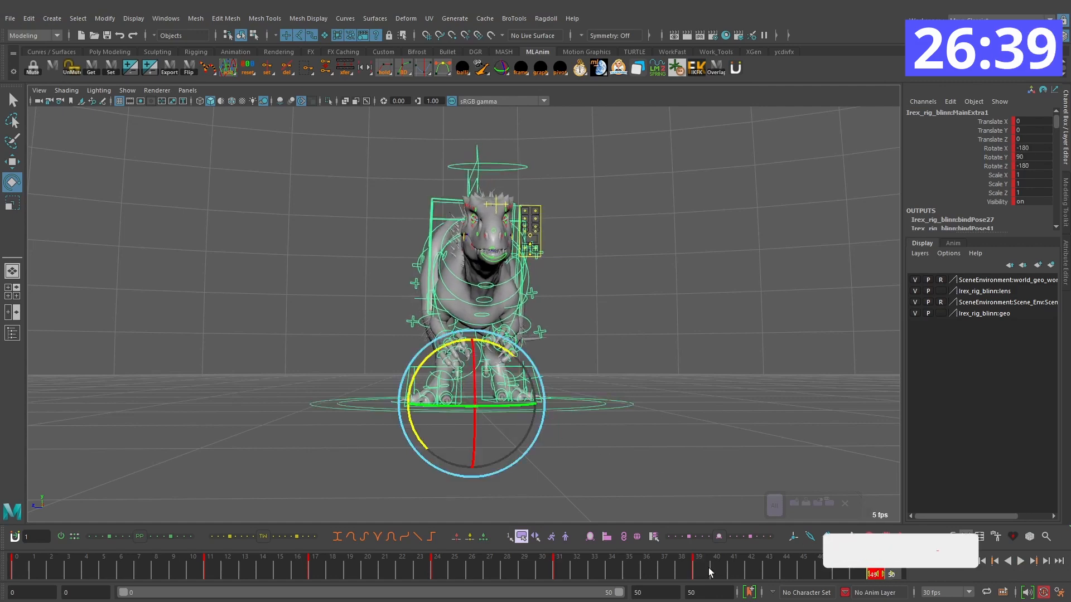
left_click(18, 571)
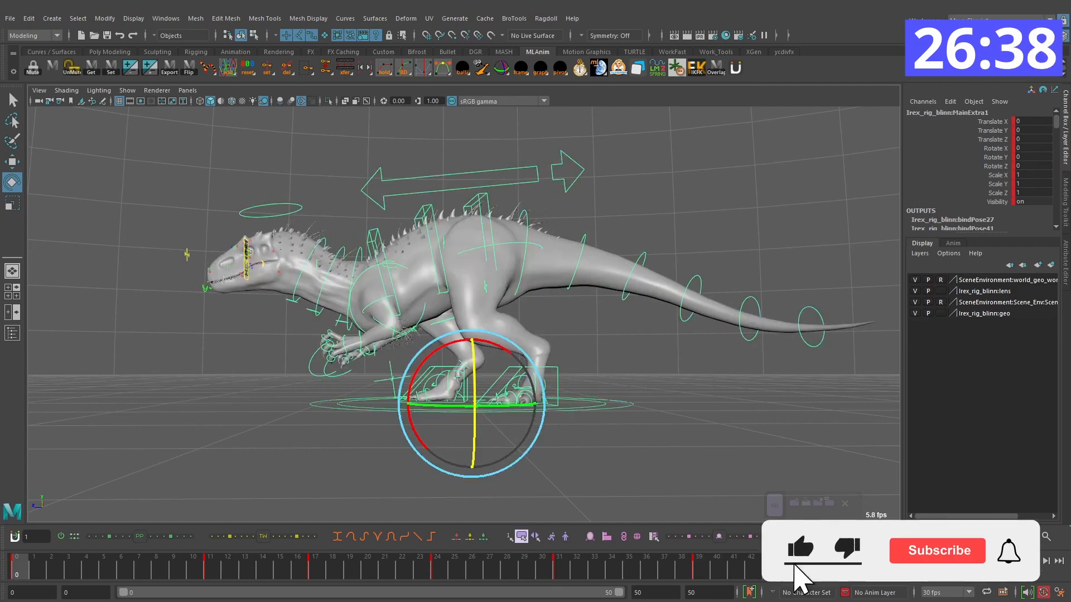
key("alt+v")
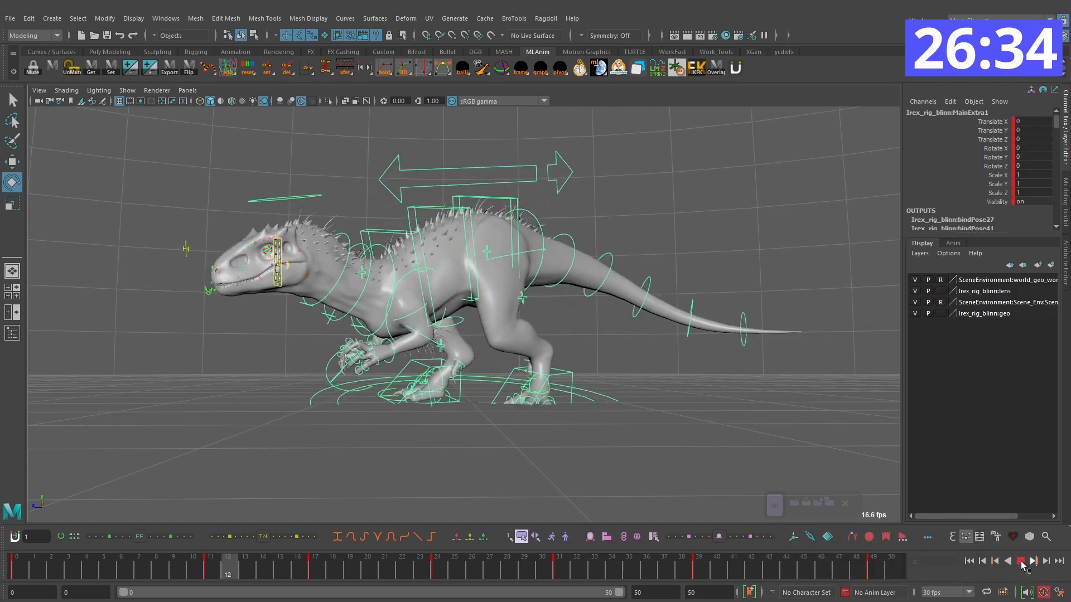
left_click(1020, 564)
Step: Inspect the late keyed poses from an adjusted viewing angle and play back the turn to look for flips
left_click_drag(561, 571, 580, 549)
key("period")
left_click_drag(675, 333, 658, 366, "alt")
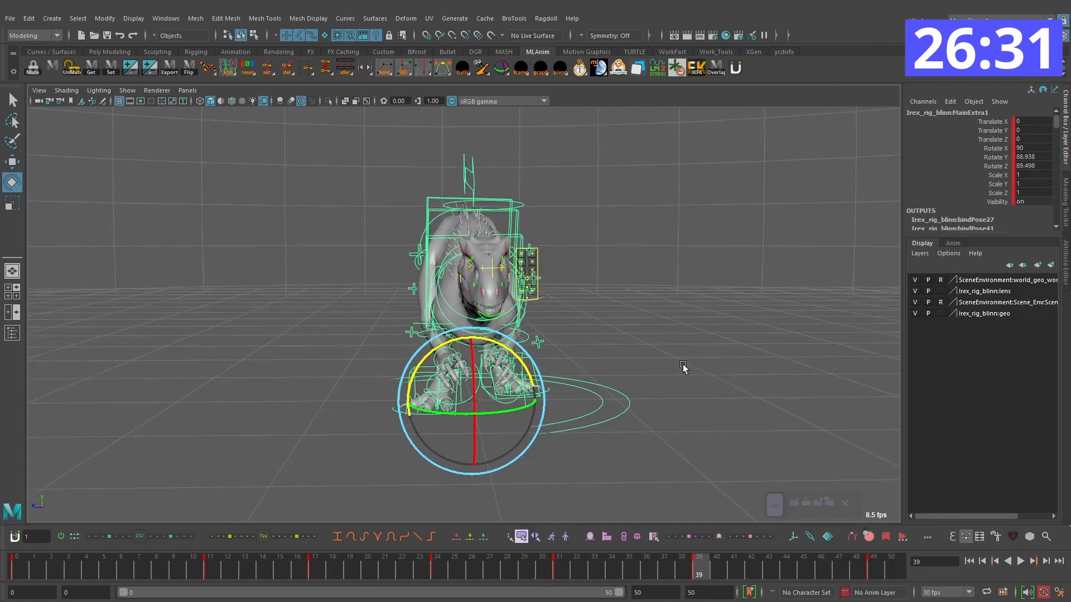
key("comma")
key("e")
key("comma")
key("alt+v")
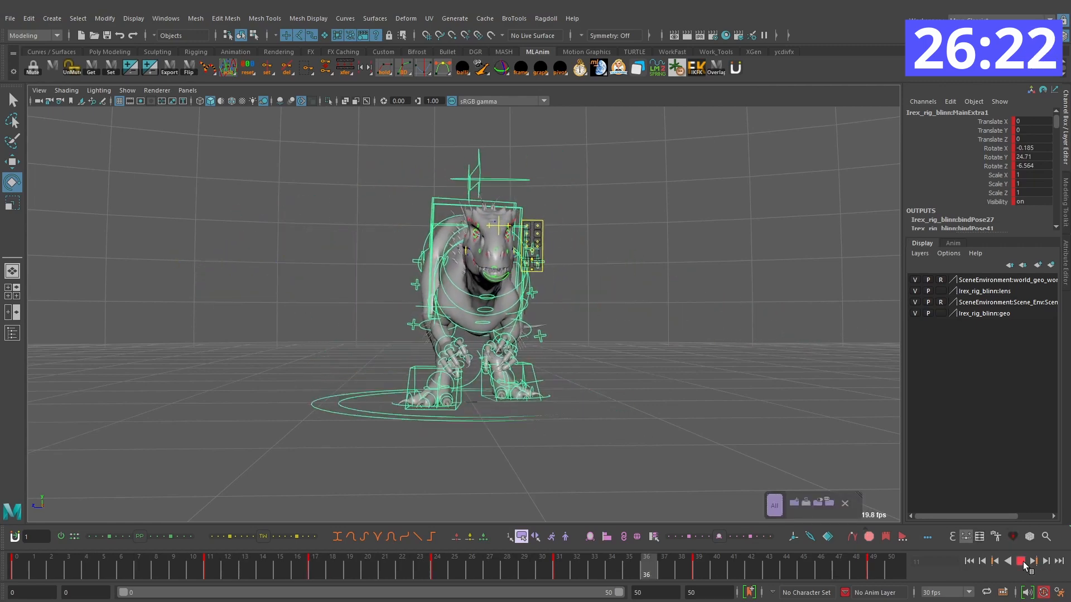
left_click(1020, 562)
key("alt+v")
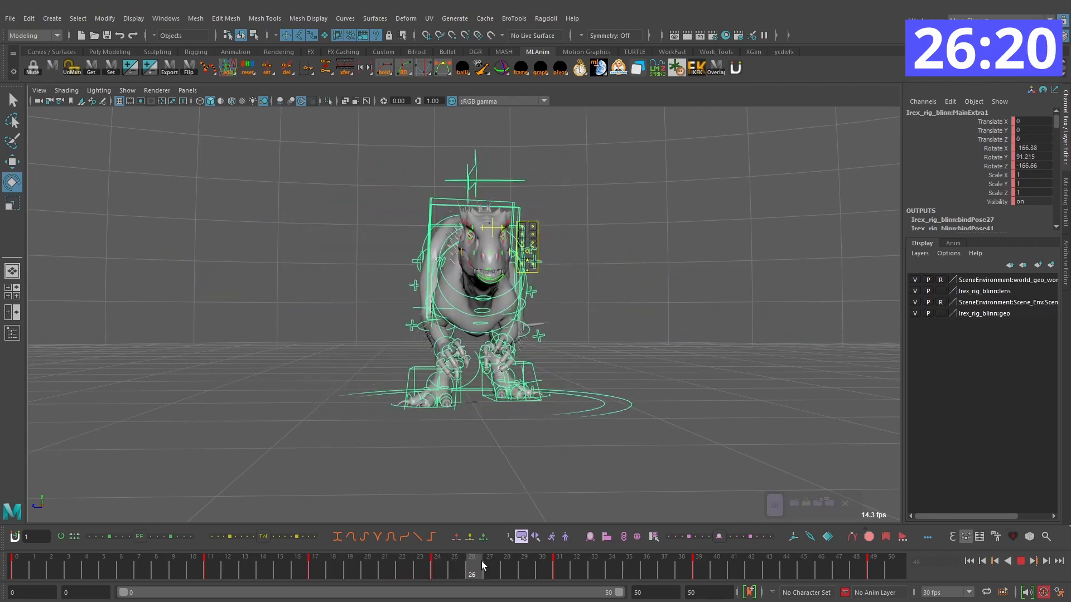
key("alt+v")
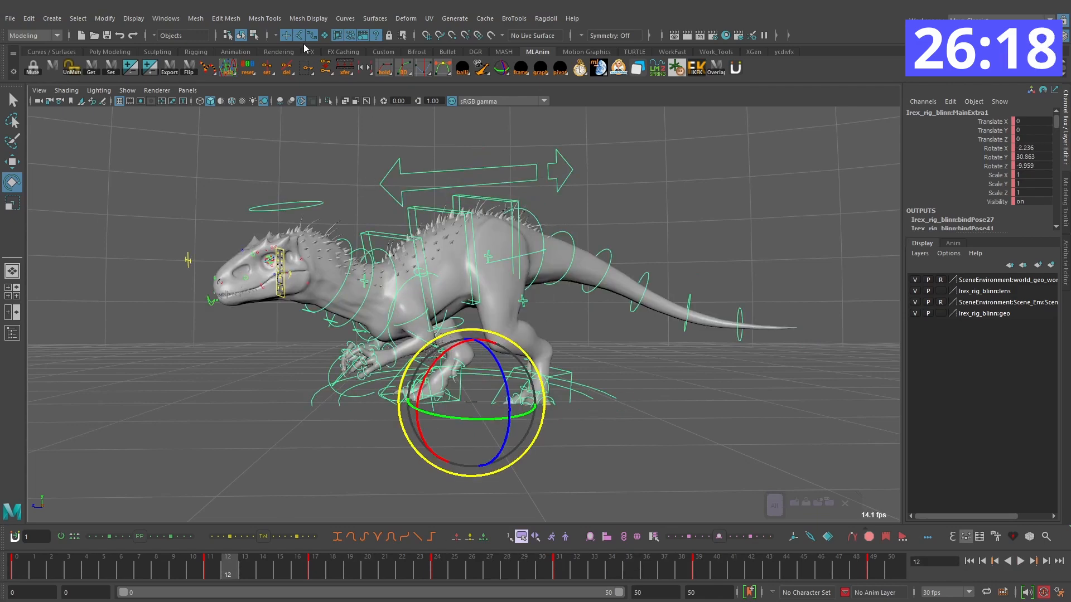
Step: Apply the Euler Filter to the main control's curves in the Graph Editor, then minimize the editor
left_click(166, 19)
mouse_move(206, 82)
left_click(329, 82)
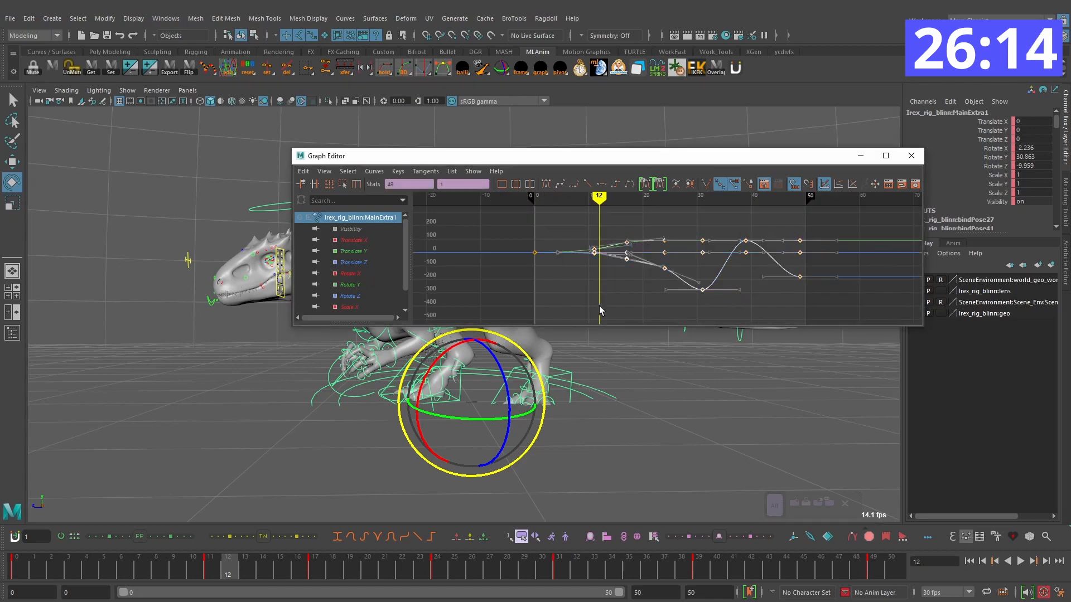
left_click(377, 171)
left_click(422, 336)
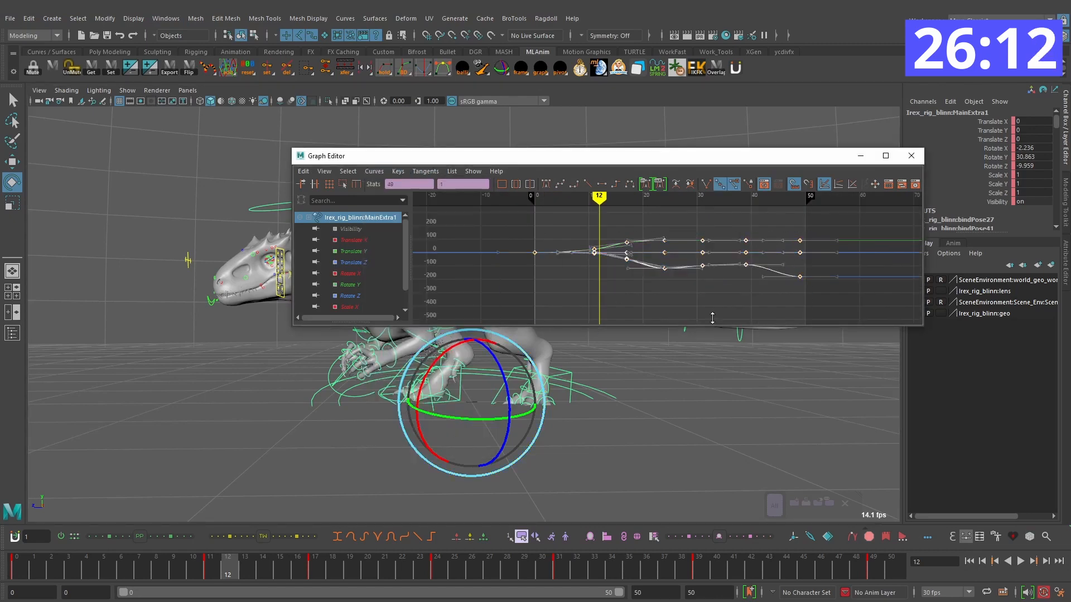
left_click_drag(603, 205, 701, 202)
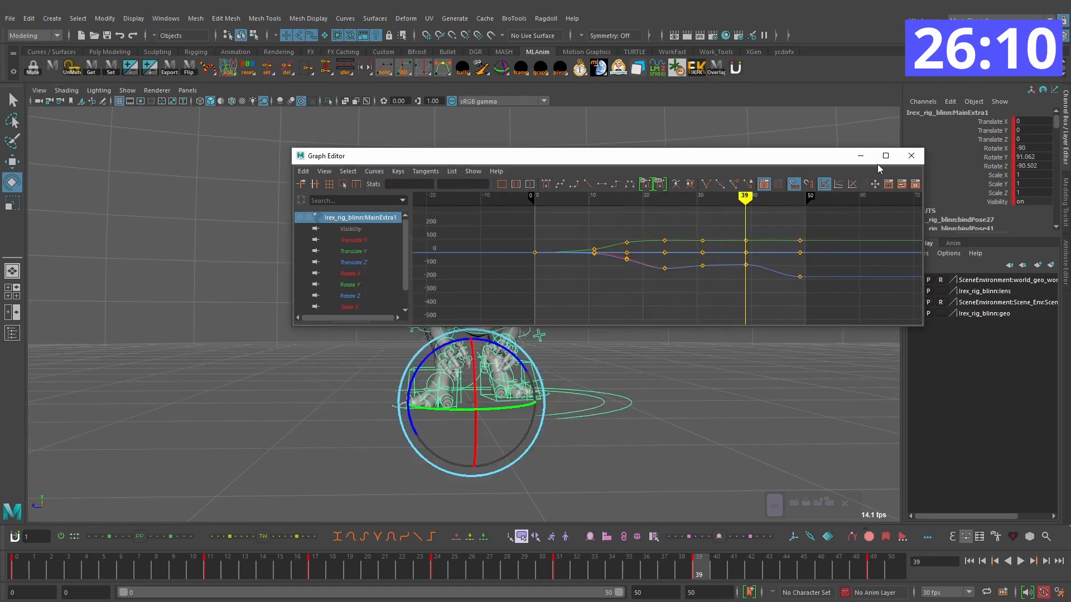
left_click(860, 156)
Step: Play back the filtered turn and check its start from slightly different camera angles
key("alt+v")
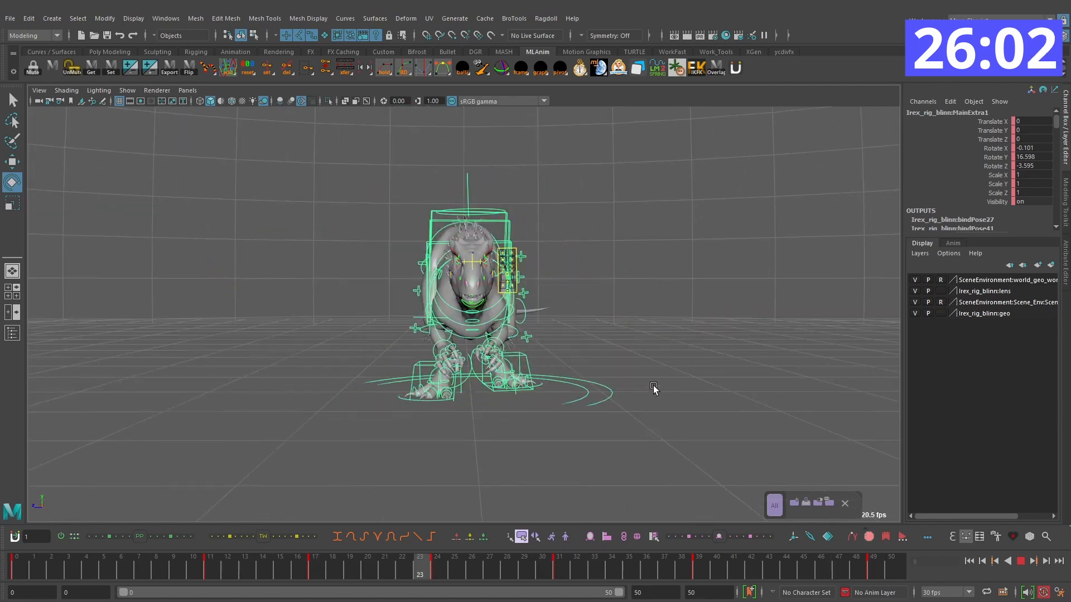
left_click(1021, 561)
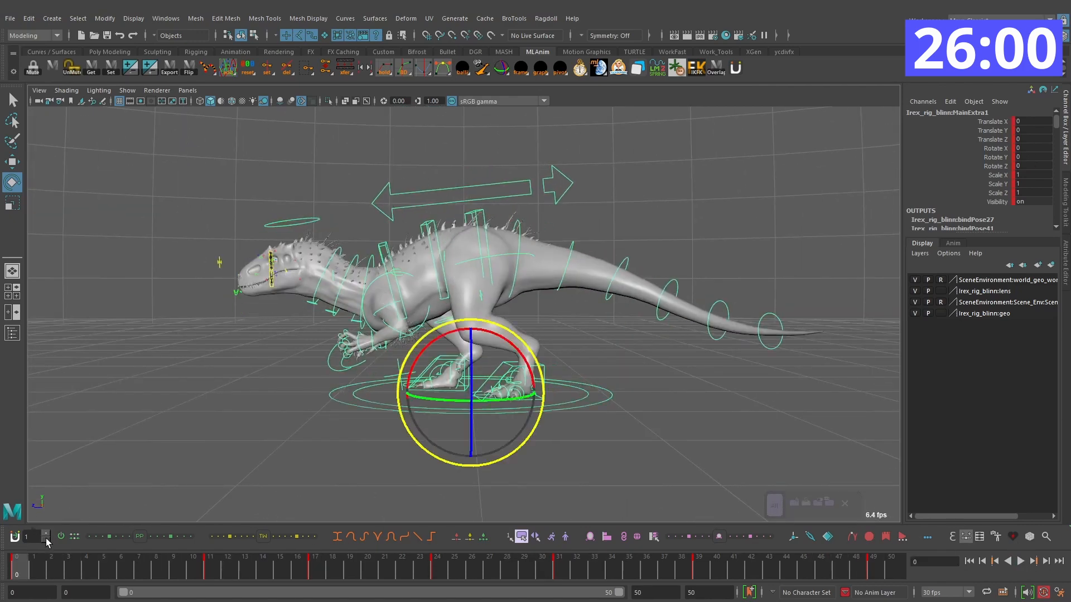
left_click_drag(616, 364, 637, 379, "alt")
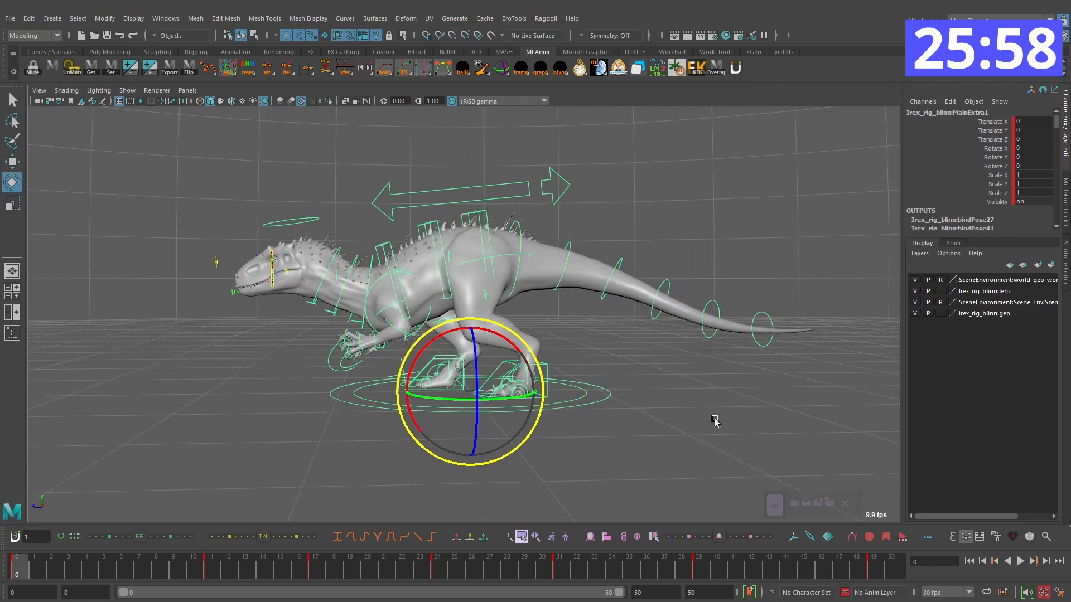
left_click(1020, 562)
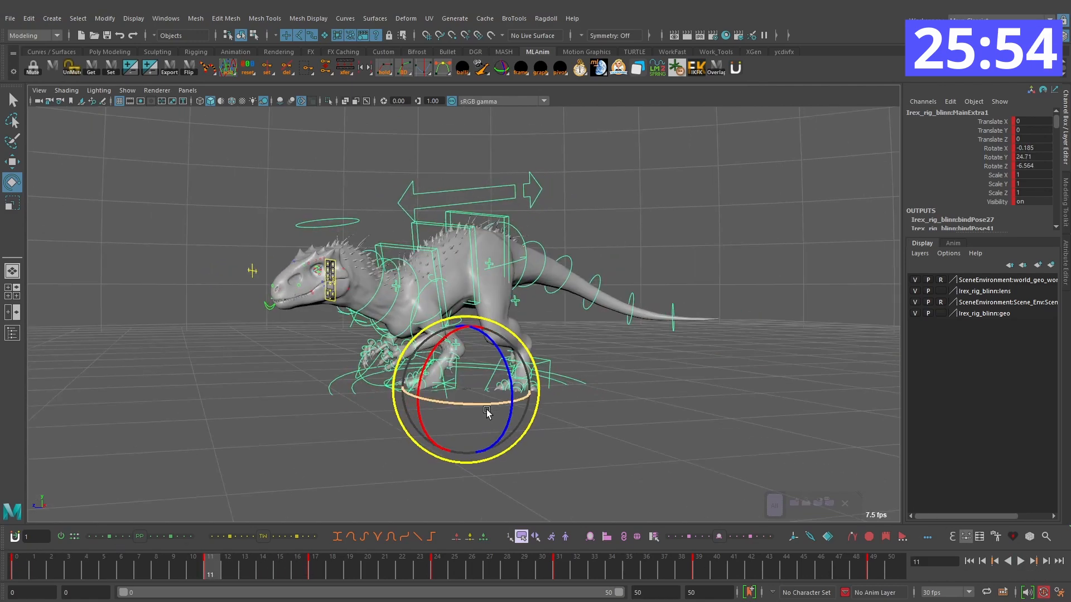
Step: Set the main control's Y rotation at frame 11 to about 20 degrees and play back from the start
left_click_drag(474, 400, 461, 402)
key("comma")
left_click_drag(620, 374, 643, 385, "alt")
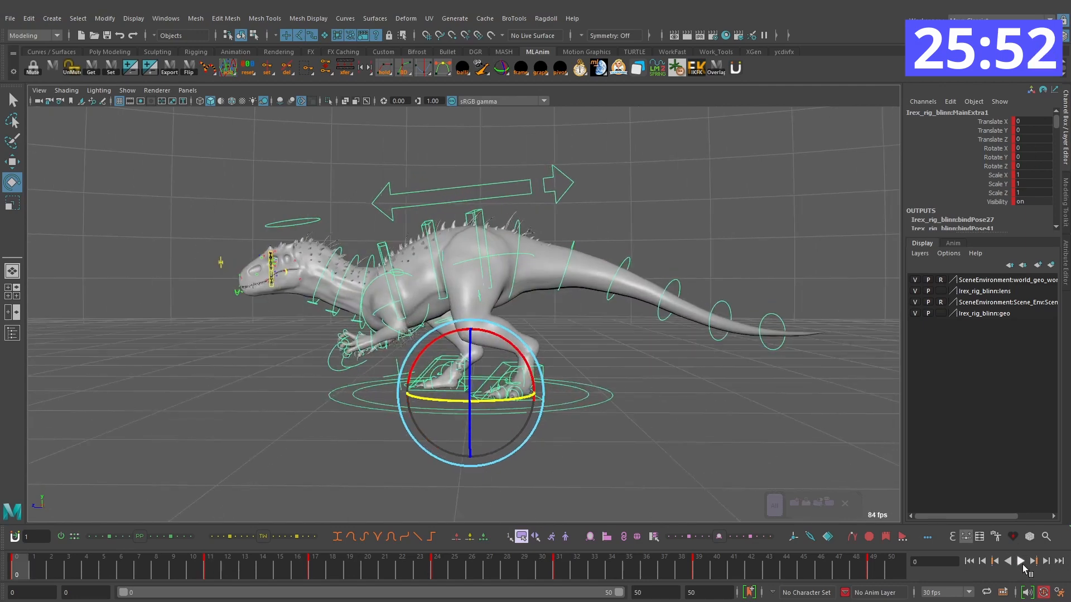
left_click(1020, 562)
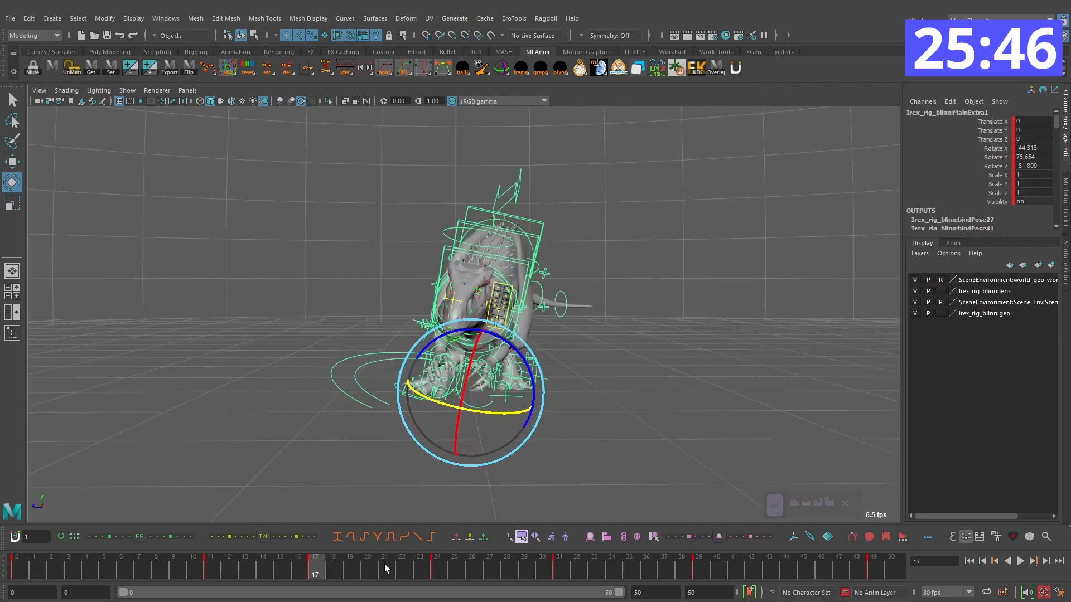
Step: Shift the keys at frames 17 through 39 two frames later so they fall on frames 19, 26, 33 and 41
left_click_drag(734, 568, 319, 566, "shift")
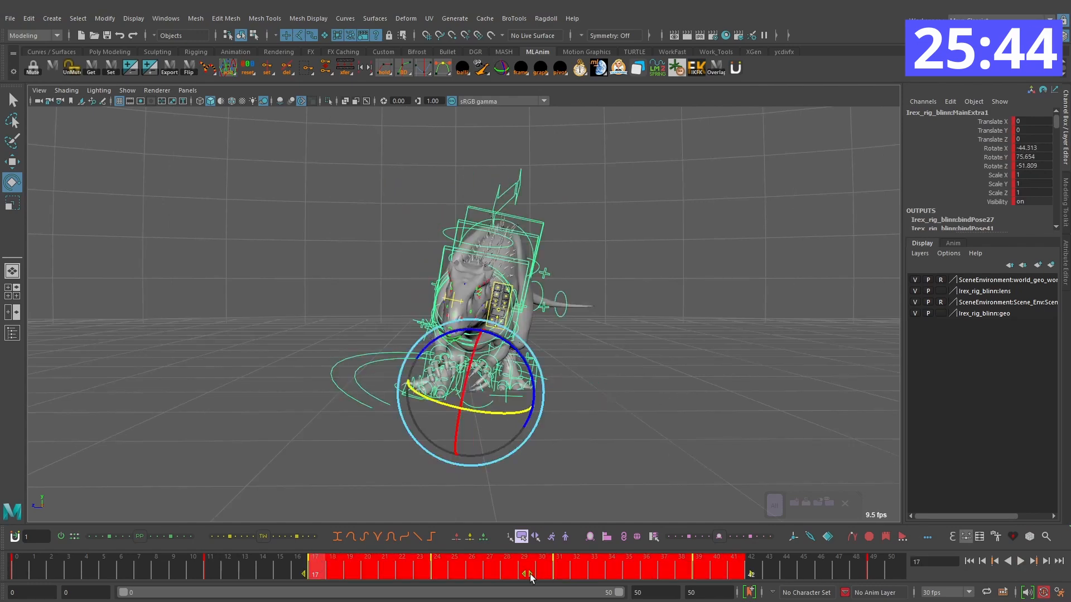
left_click_drag(532, 575, 541, 575)
left_click_drag(192, 569, 453, 570)
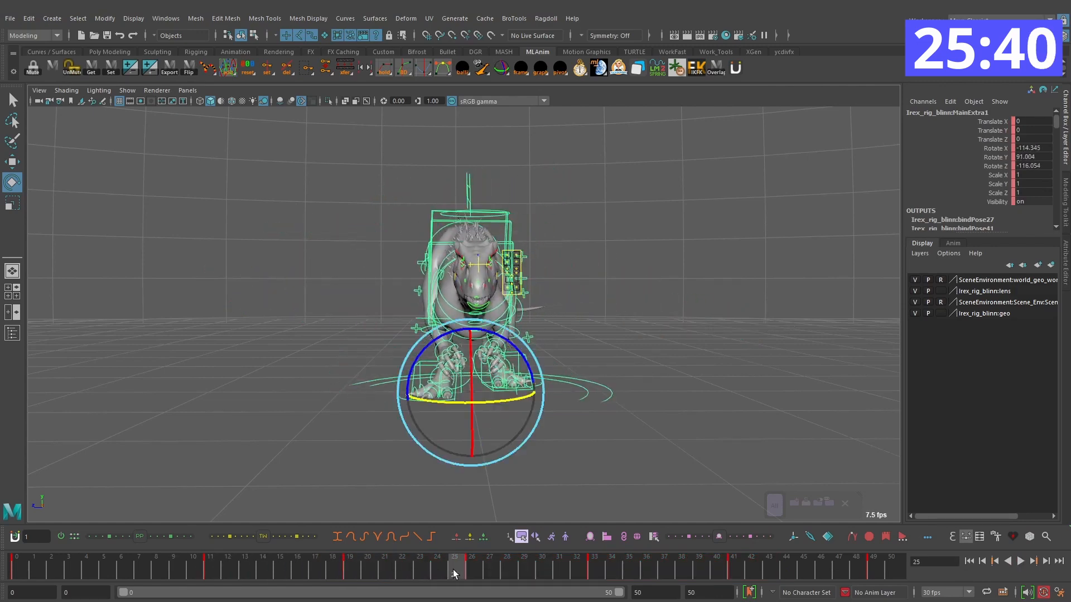
Step: Step through the retimed keys and the frames after frame 26, and play back the turn to check its spacing
key("comma")
key("period")
key("alt+period")
key("alt+period")
key("alt+period")
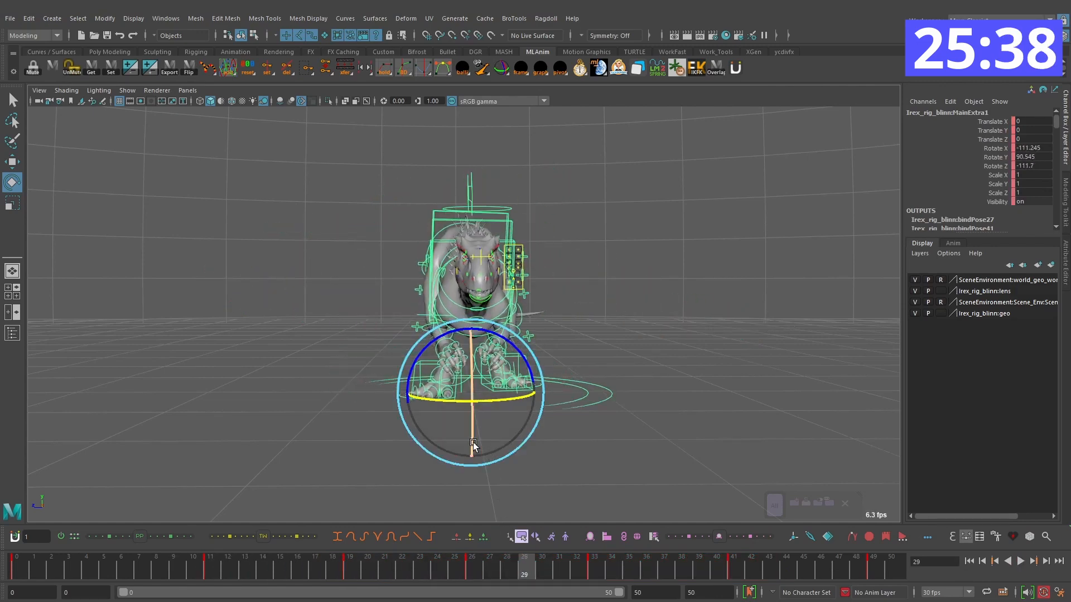
key("comma")
key("comma")
key("comma")
key("comma")
left_click(1021, 561)
left_click(1021, 561)
left_click_drag(437, 562, 472, 563)
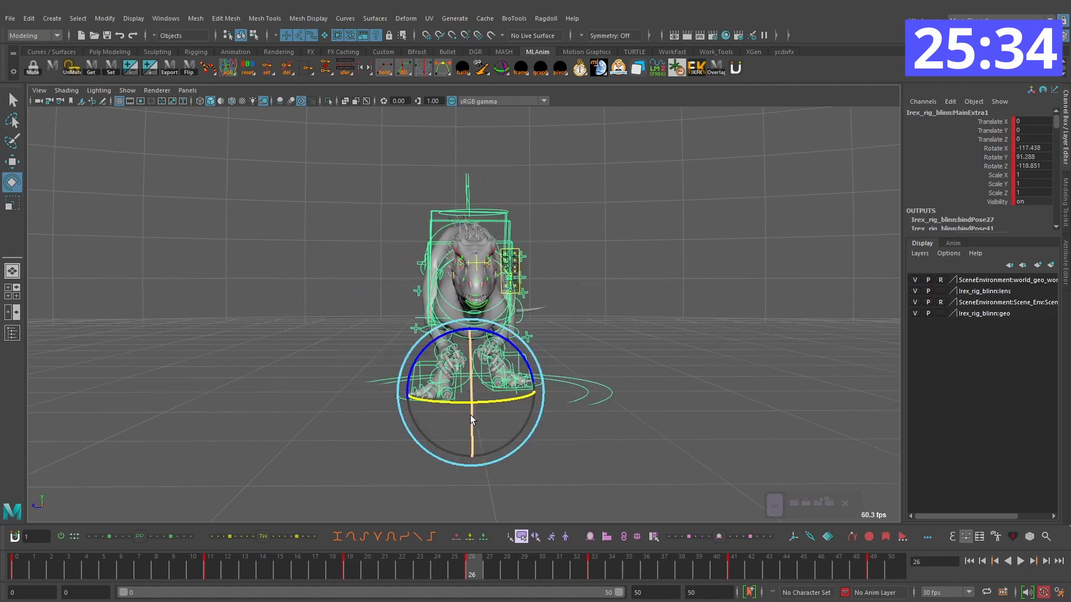
Step: Rotate the main control slightly into a keyed pose at frame 34 and remove the neighbouring key at frame 33
left_click_drag(344, 576, 591, 567)
key("comma")
key("period")
key("alt+period")
left_click_drag(485, 373, 489, 376)
key("comma")
right_click(592, 570)
left_click(634, 398)
Step: Play back the turn with the new frame 34 pose to check its timing
key("comma")
key("alt+v")
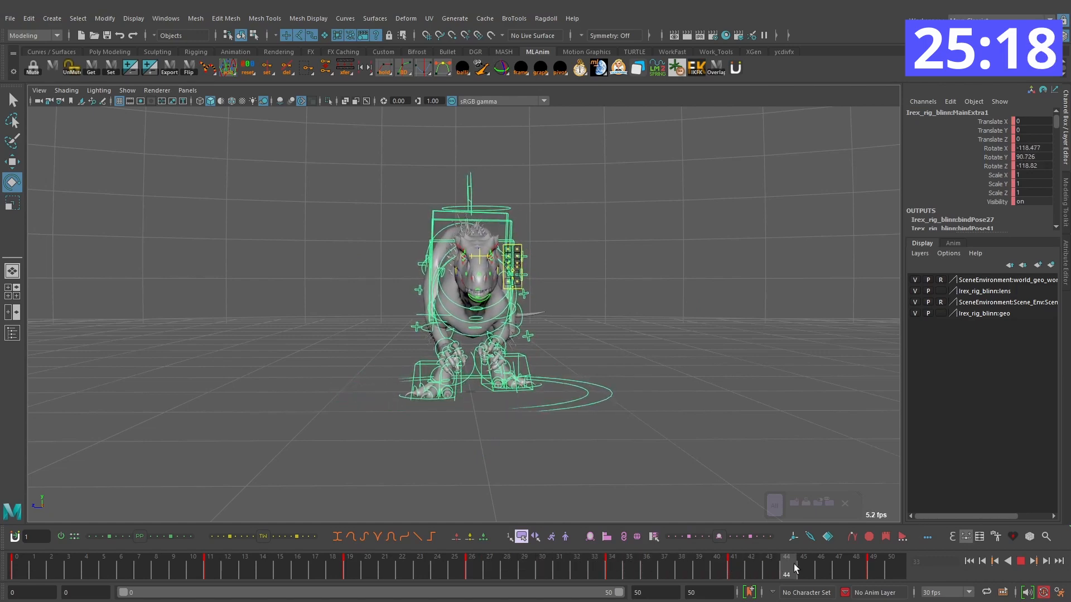
left_click(1021, 561)
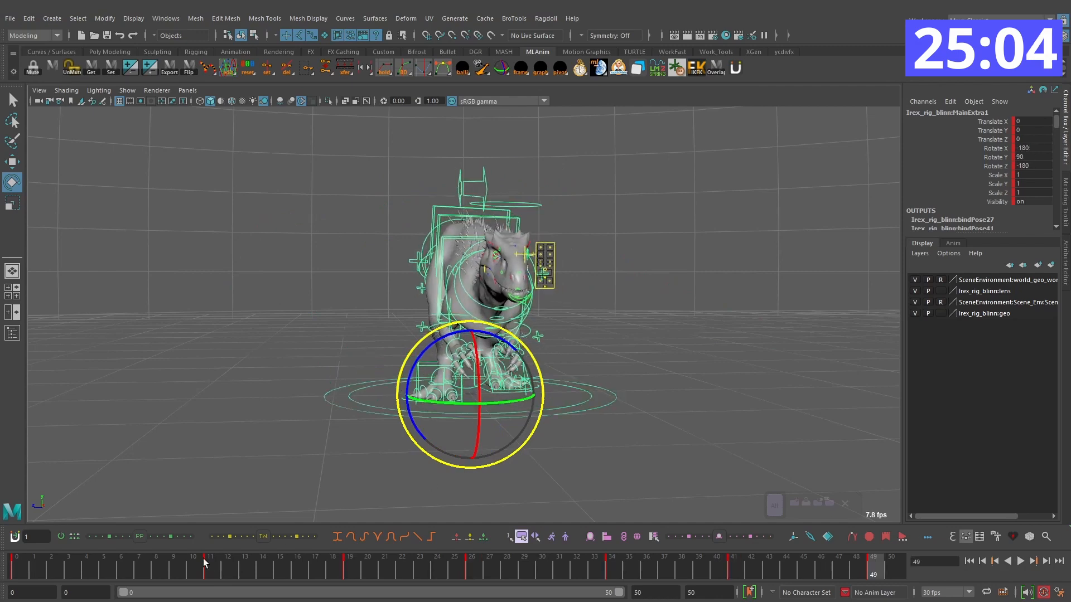
Step: Move the main control down at frame 11 to dip the body, fine-tune its height, and scrub through the move
key("alt+v")
key("w")
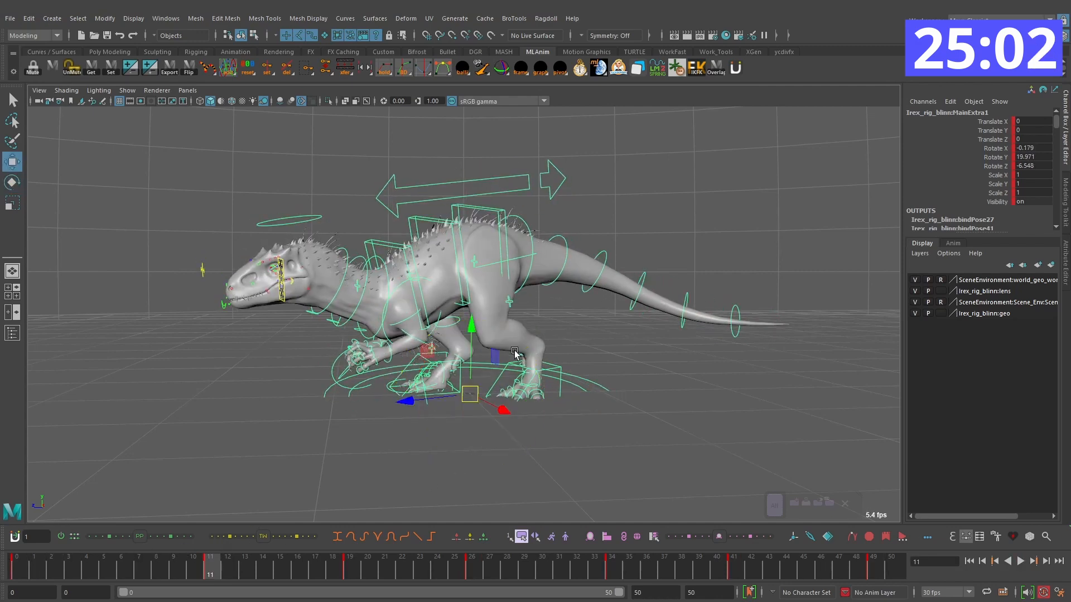
left_click_drag(476, 333, 480, 343)
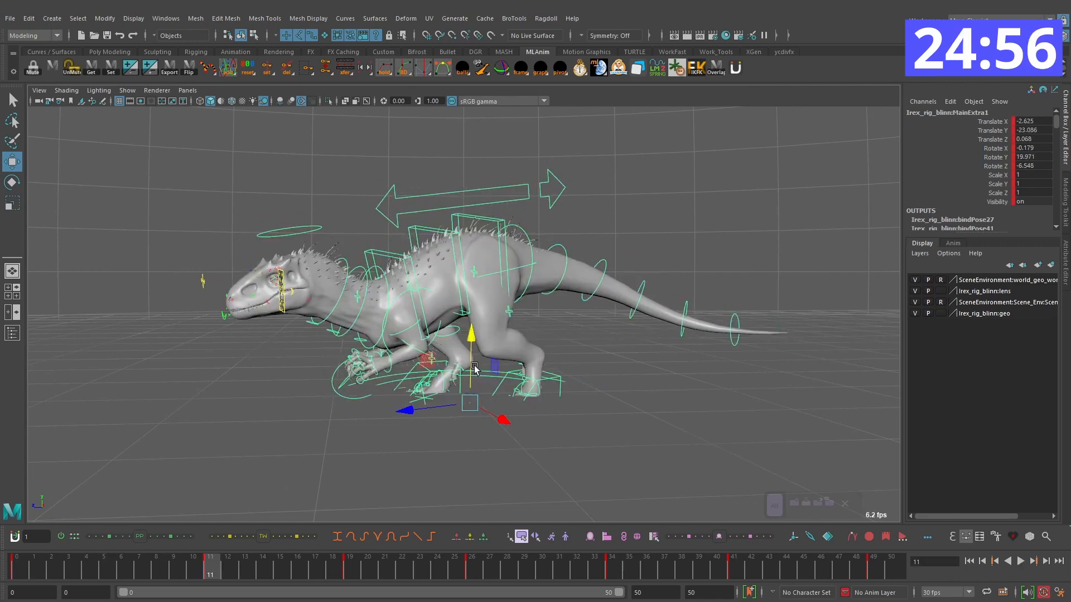
left_click_drag(476, 371, 473, 335)
left_click_drag(114, 566, 301, 566)
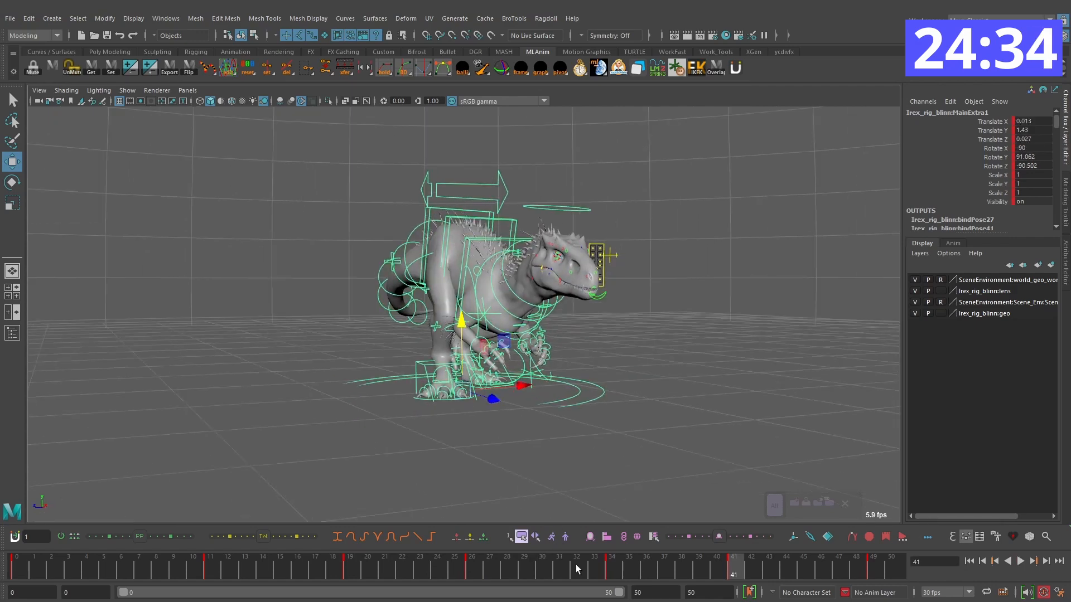
Step: Return to frame 0 and review the turn with its vertical motion by playing and scrubbing it from another angle
left_click_drag(216, 548, 16, 548)
left_click(1021, 562)
left_click_drag(580, 395, 756, 432, "alt")
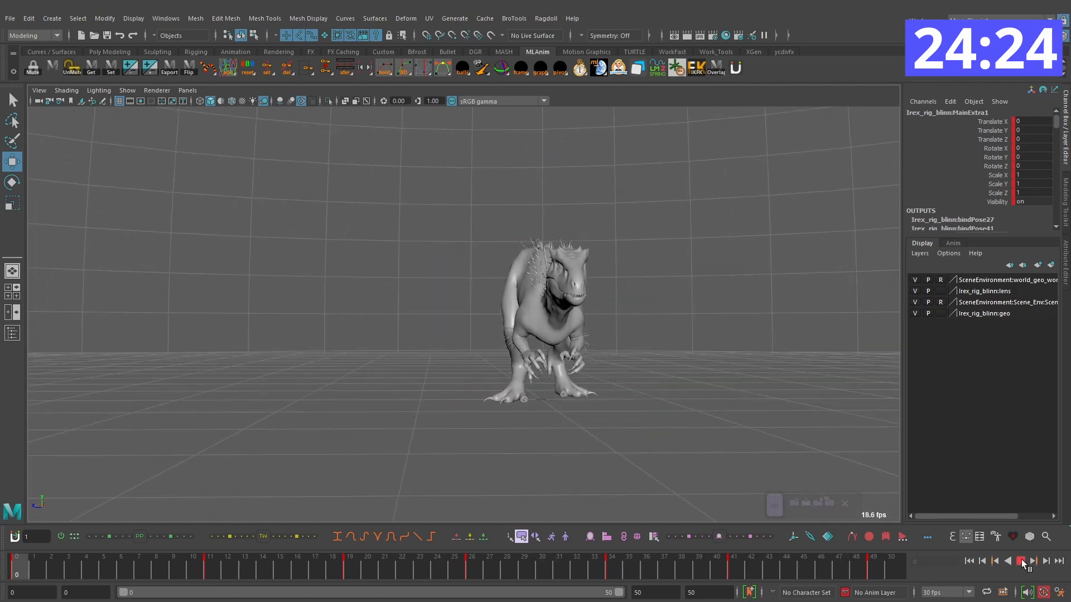
left_click_drag(340, 561, 548, 570)
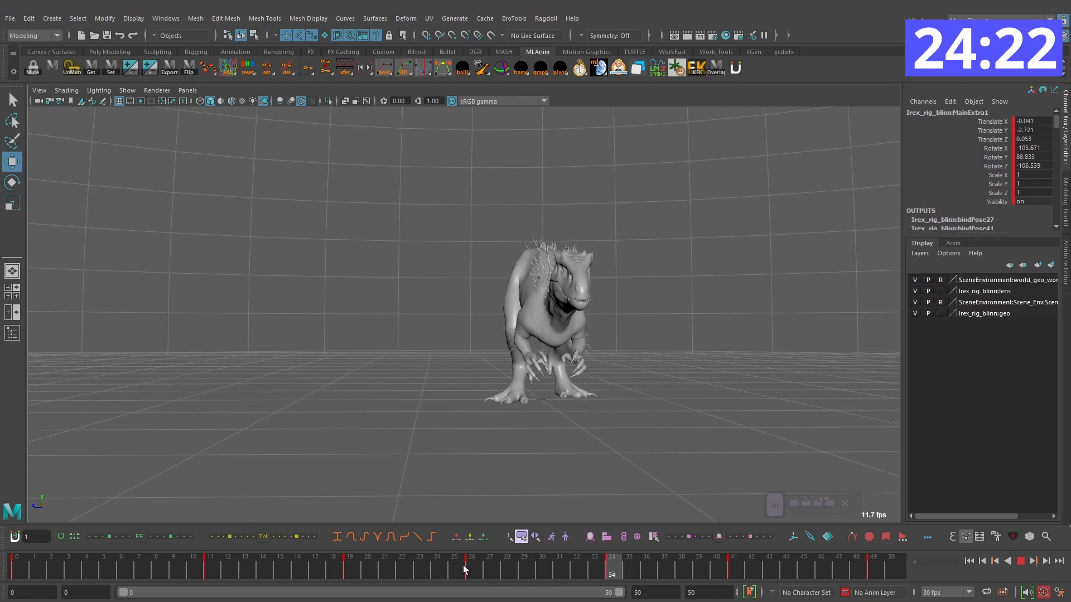
key("Escape")
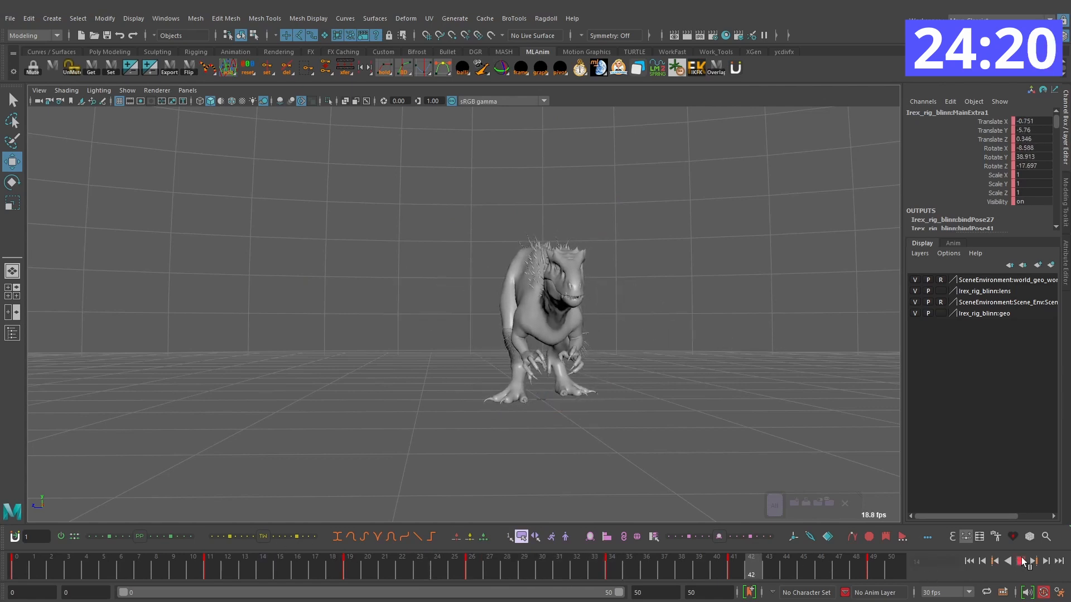
Step: Scrub and play back the full turn repeatedly to check its timing around the middle keys
left_click(1022, 562)
left_click_drag(313, 564, 474, 574)
key("e")
left_click_drag(554, 573, 807, 575)
left_click(1023, 562)
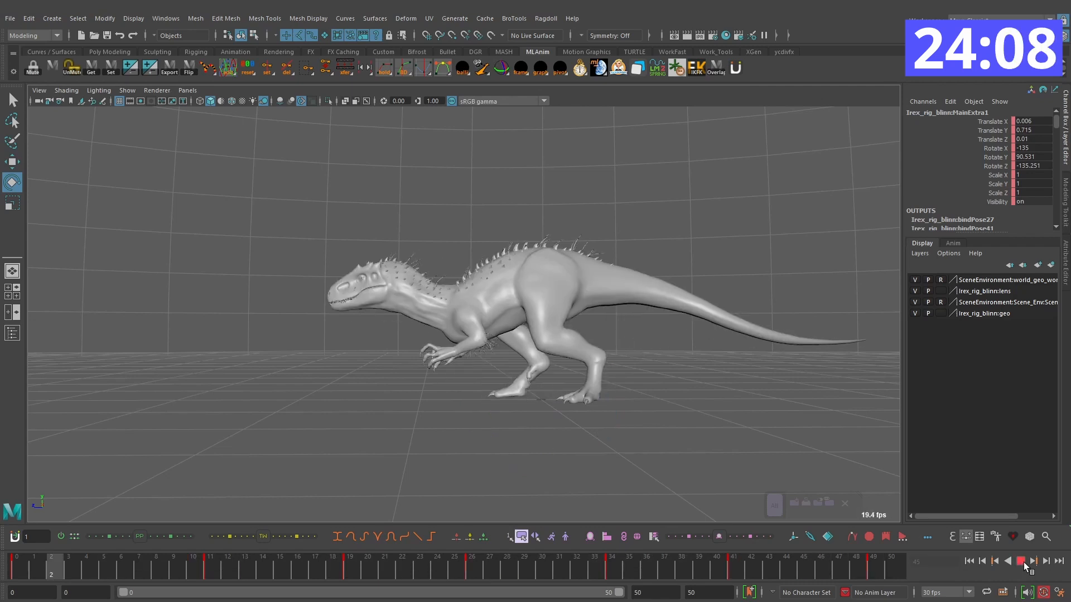
left_click(1022, 562)
left_click_drag(468, 574, 369, 570)
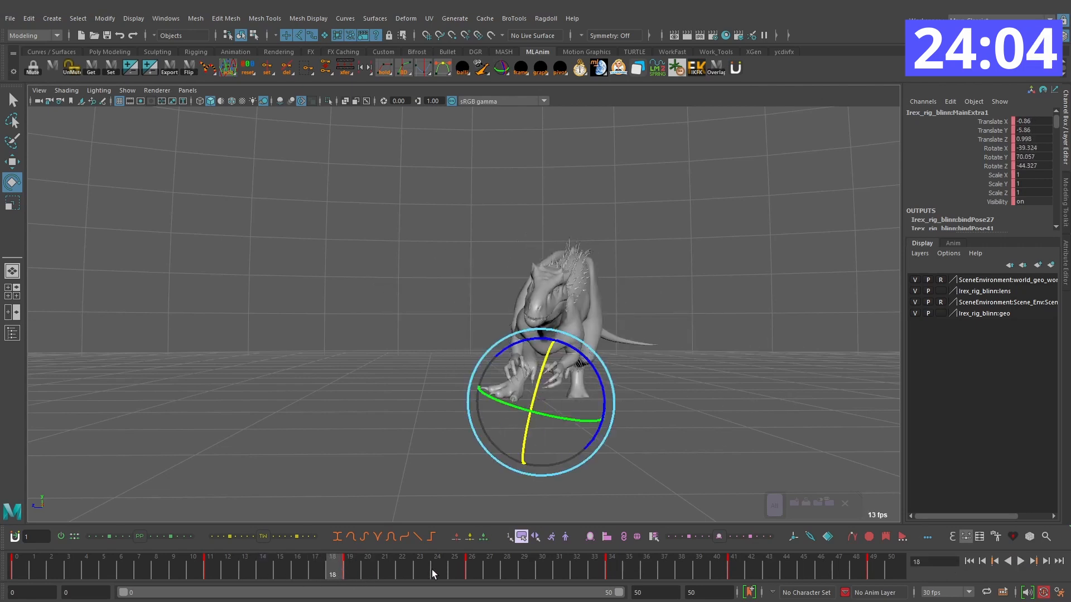
Step: Shift all keys from frame 19 onward one frame later and extend the playback range to end at frame 55
left_click_drag(898, 569, 356, 564, "shift")
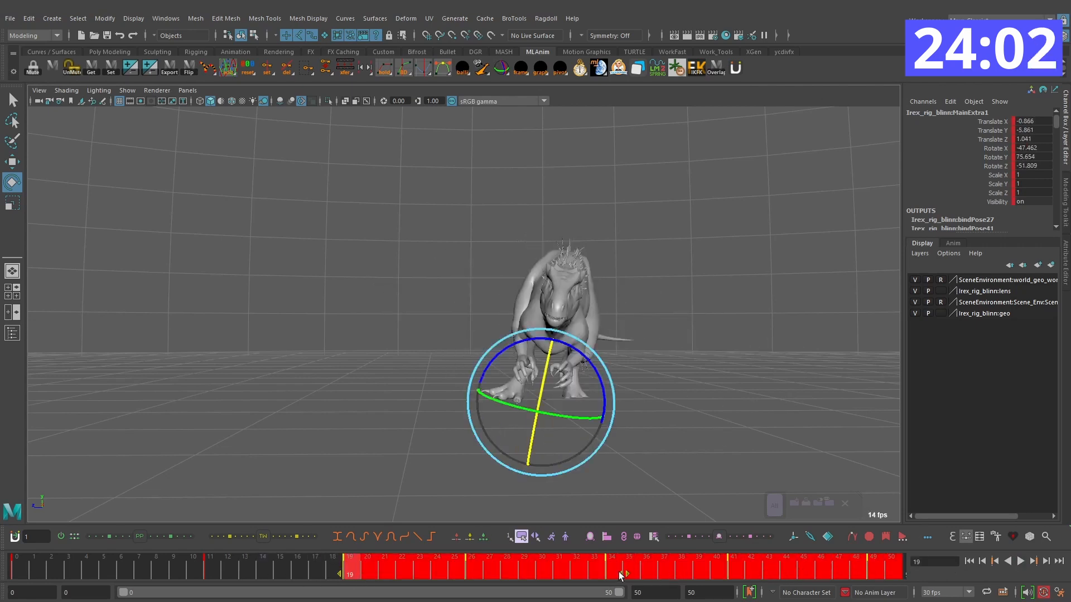
left_click_drag(619, 575, 631, 576)
left_click(248, 572)
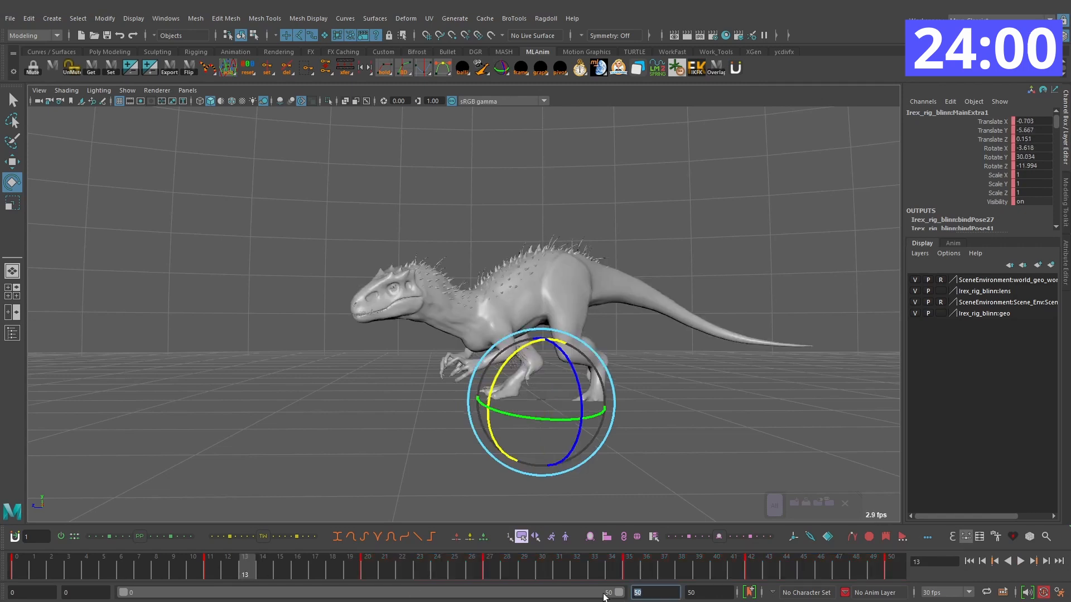
type("55")
key("Return")
Step: Play back the retimed turn while viewing the dinosaur from different angles
left_click_drag(268, 571, 162, 553)
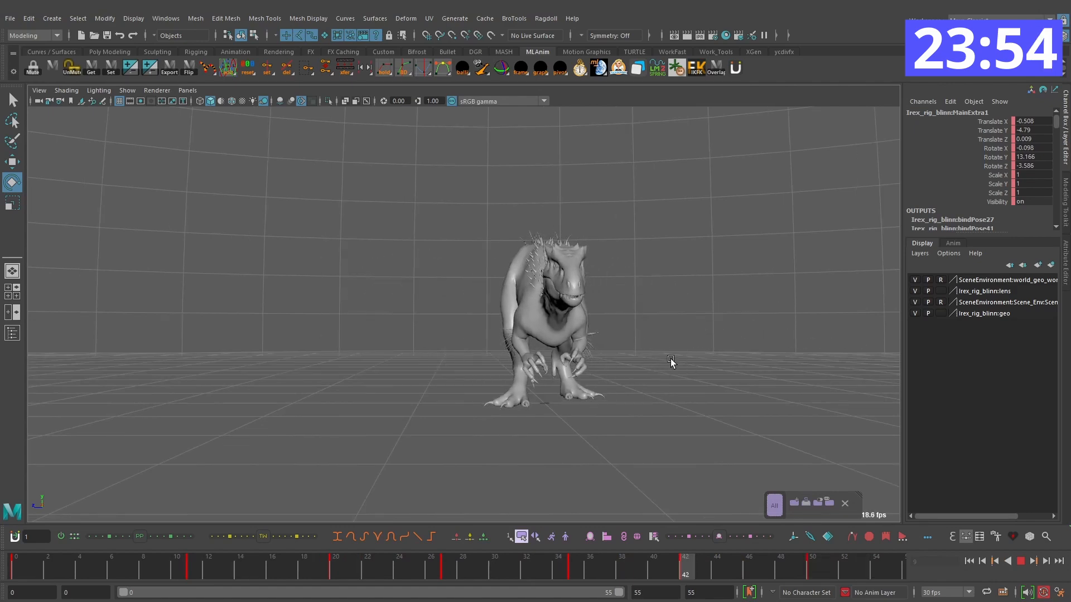
left_click_drag(613, 363, 623, 427, "alt")
left_click_drag(583, 419, 591, 364, "alt")
left_click(1020, 562)
key("w")
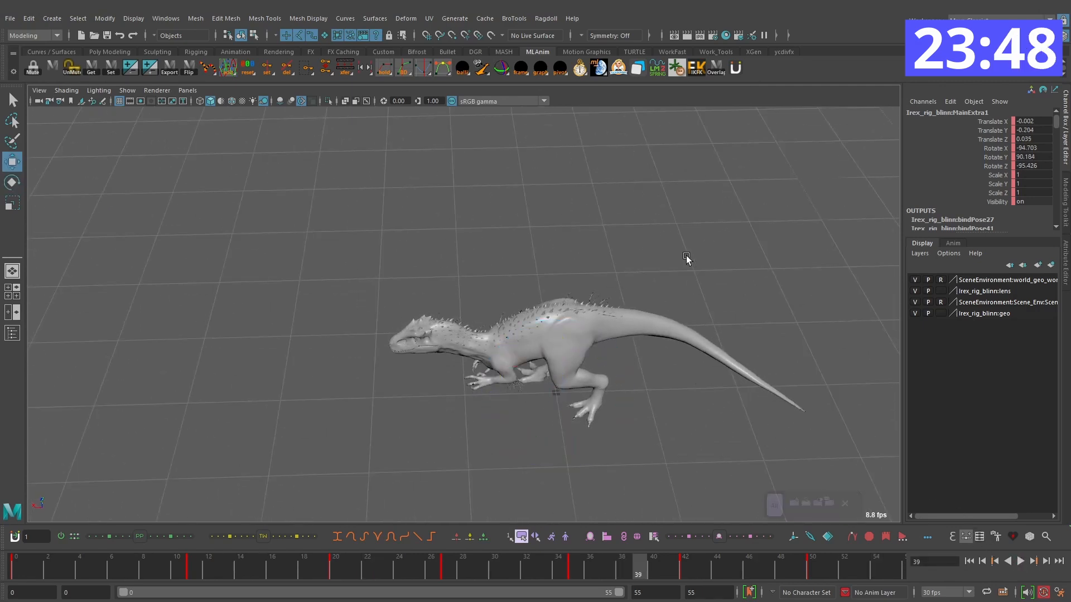
Step: Show the rig controls, select the main control, and step through its keys to frame 50
left_click(686, 258)
key("alt+1")
left_click(635, 442)
left_click(67, 568)
key("comma")
key("period")
key("period")
key("period")
key("period")
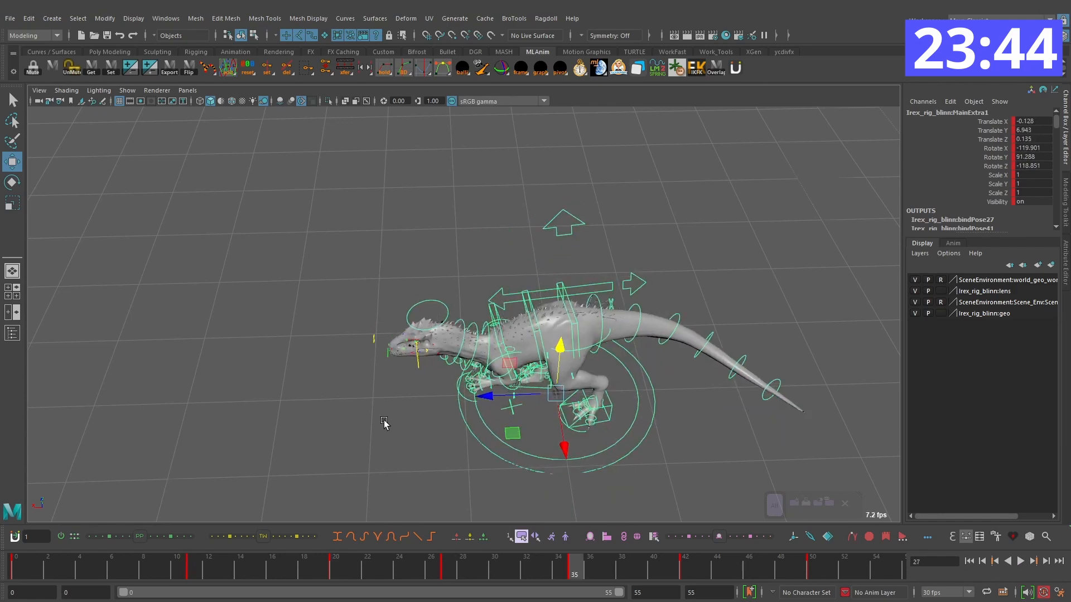
key("period")
key("period")
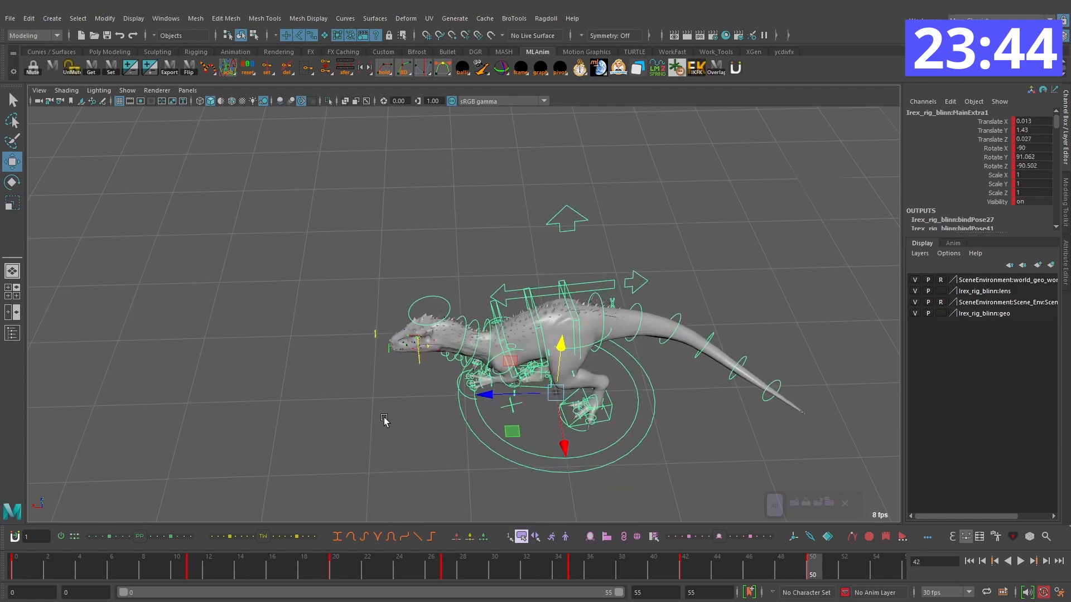
Step: Return to frame 0 and review the turn from the side with the rig controls displayed
left_click(258, 576)
key("comma")
key("comma")
key("alt+v")
left_click_drag(396, 361, 581, 375, "alt")
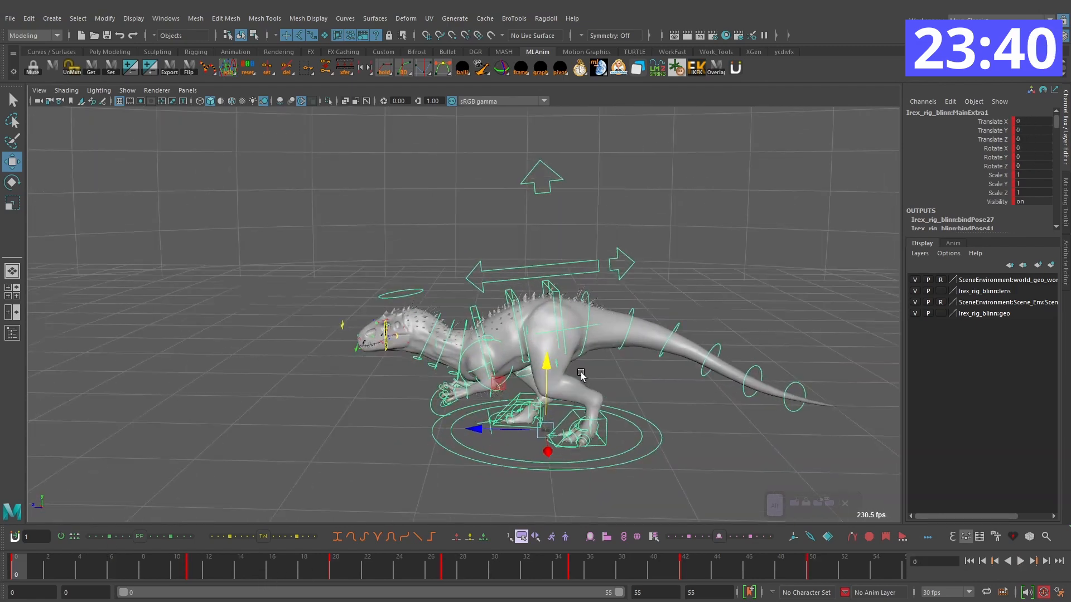
left_click_drag(549, 305, 549, 243, "alt")
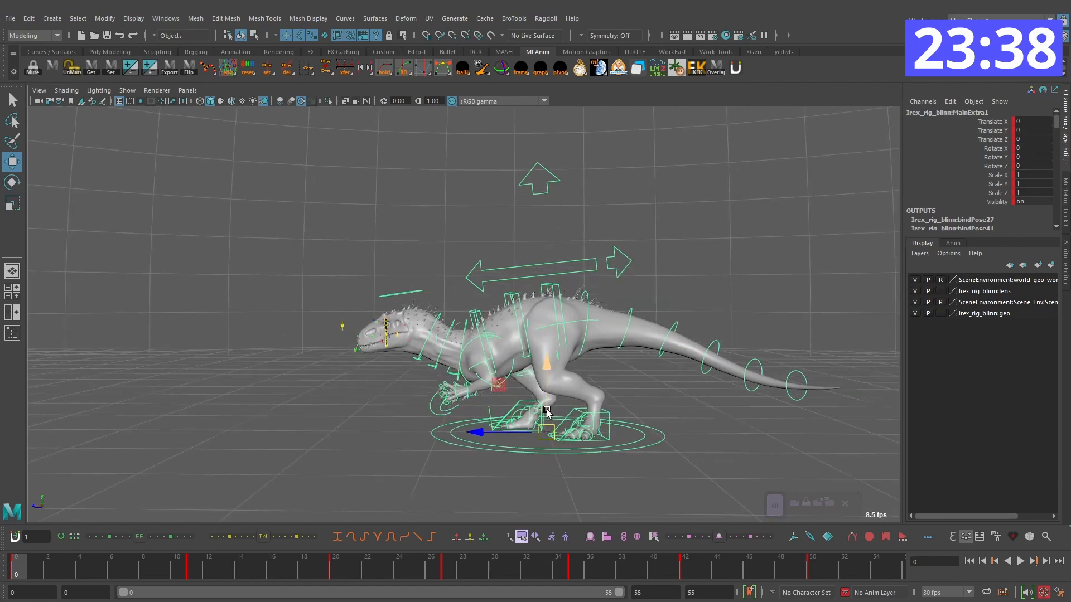
left_click_drag(571, 304, 432, 426, "alt")
key("alt+v")
Step: Scrub and step between the first keyed poses, comparing the body's position from above and from the side
left_click_drag(244, 567, 418, 563)
middle_click_drag(443, 416, 476, 411, "alt")
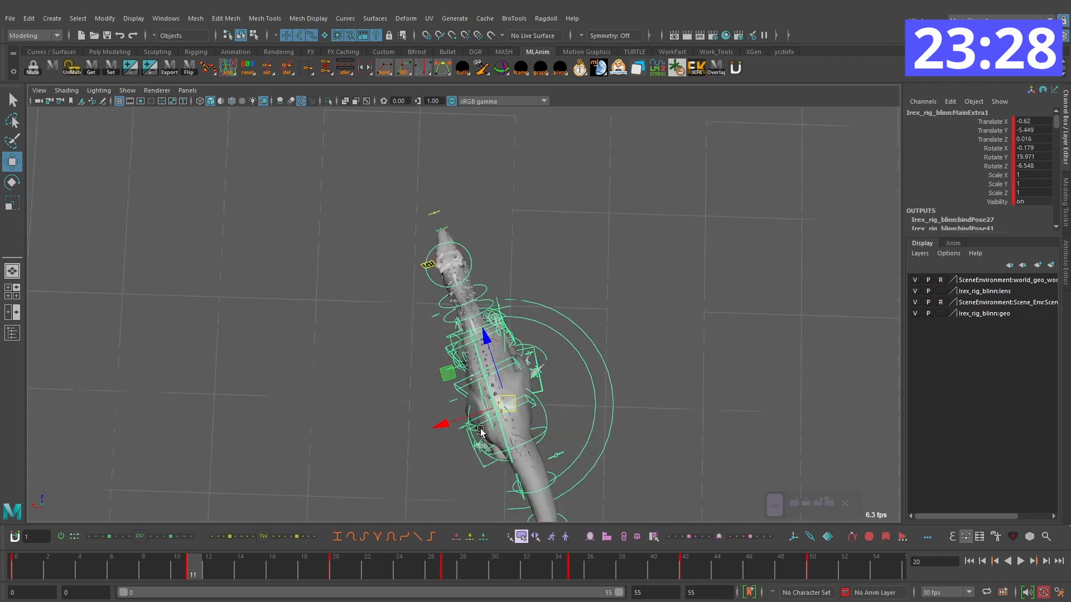
key("comma")
key("comma")
key("period")
mouse_move(482, 414)
left_mouse_down("alt")
mouse_move(471, 411)
mouse_move(542, 330)
mouse_move(585, 339)
left_mouse_up("alt")
scroll(549, 339, "up", 3)
middle_click_drag(586, 339, 526, 333, "alt")
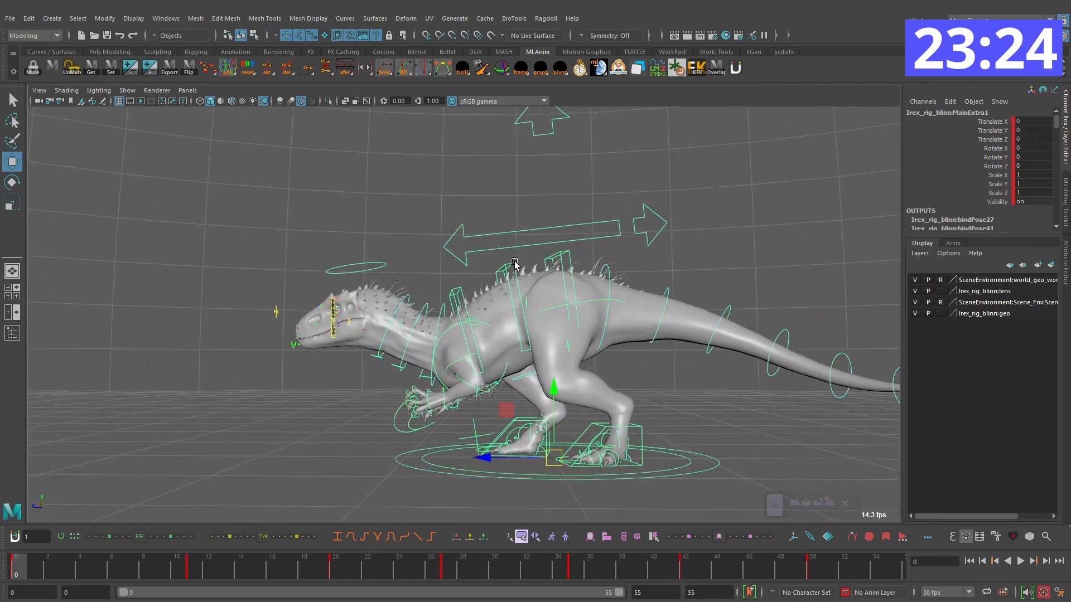
Step: Inspect the middle spine, rear spine and left rump controls at frame 0, and reselect the main control
left_click(520, 305)
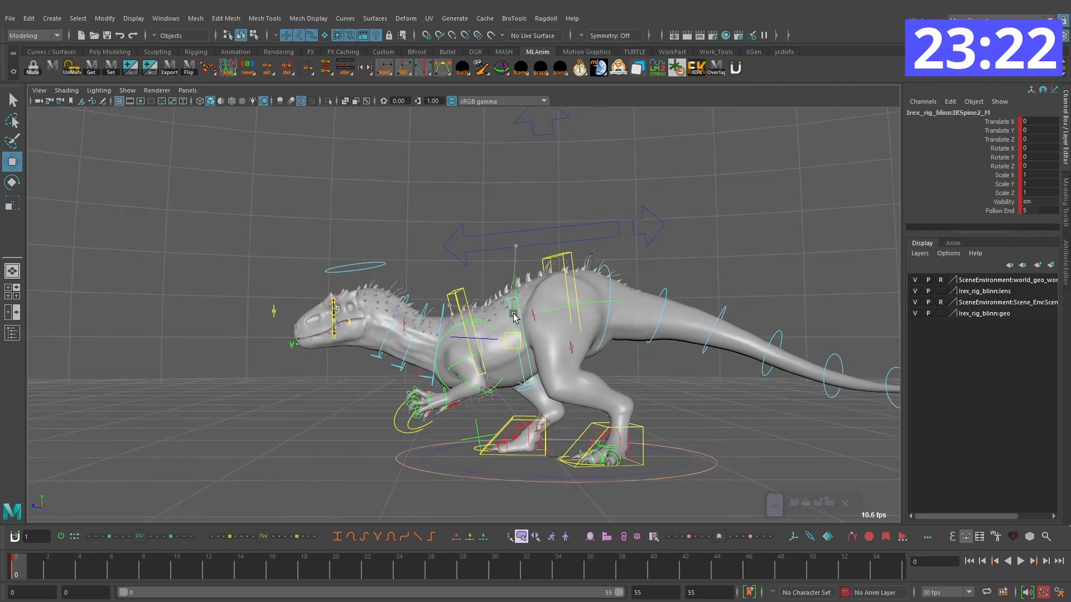
key("ctrl+z")
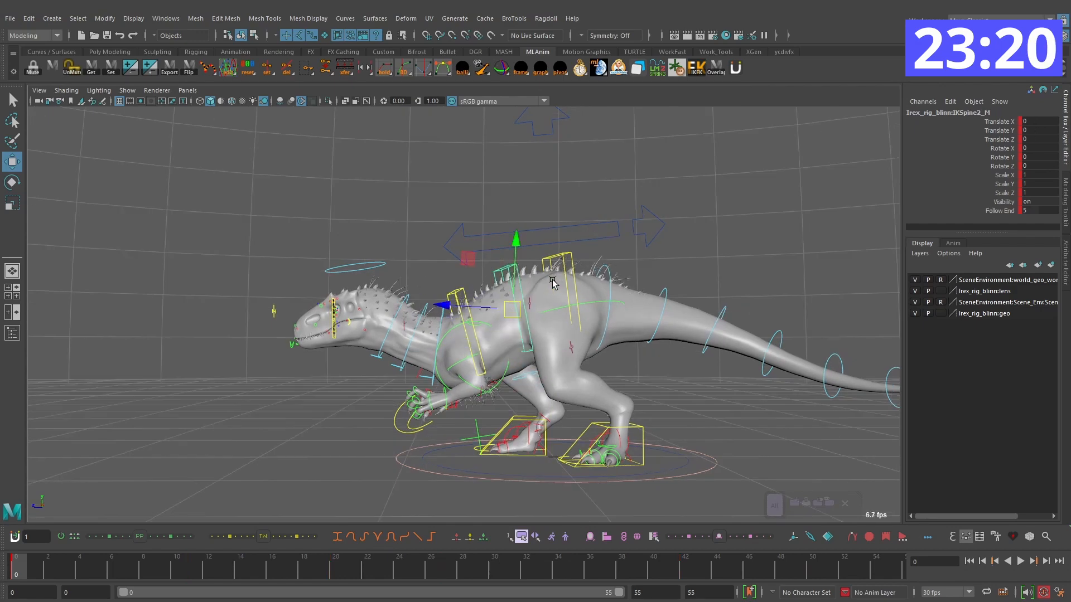
left_click(705, 457)
left_click_drag(705, 457, 579, 335, "alt")
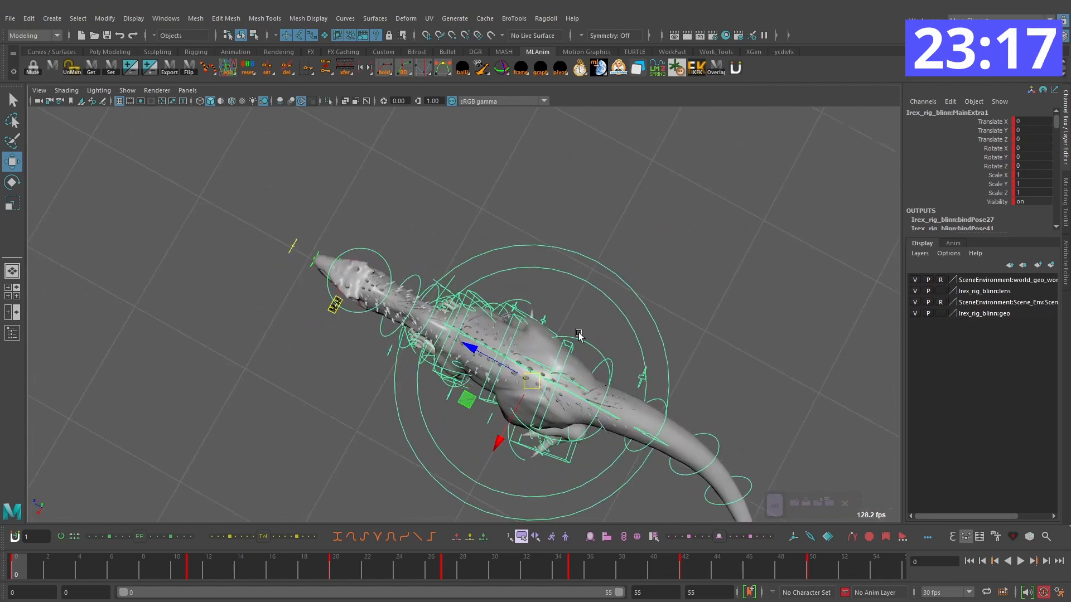
left_click_drag(506, 338, 508, 337, "alt")
left_click(509, 336)
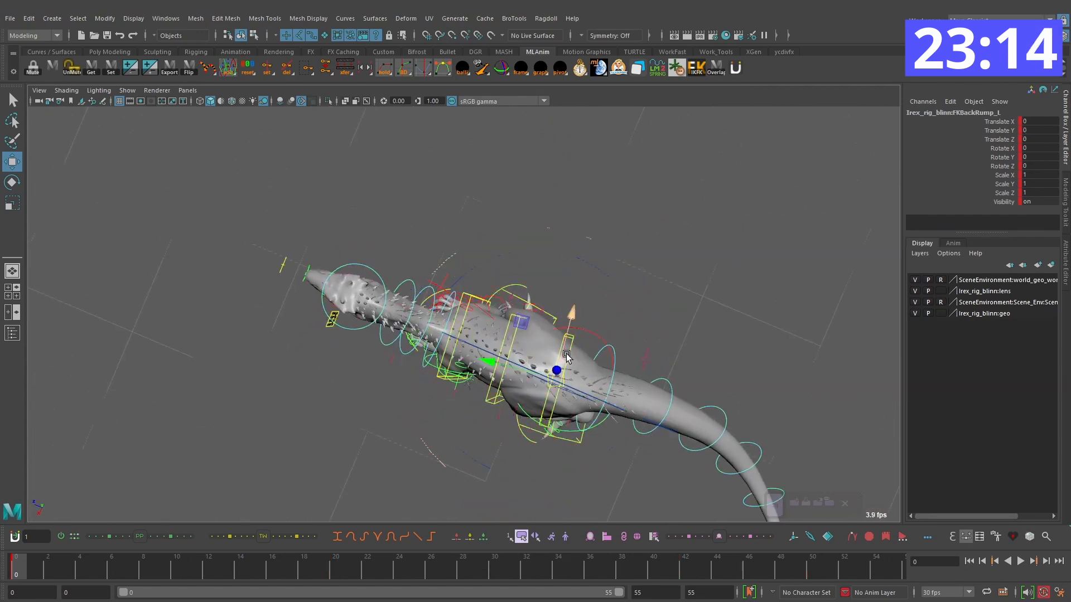
left_click(559, 396)
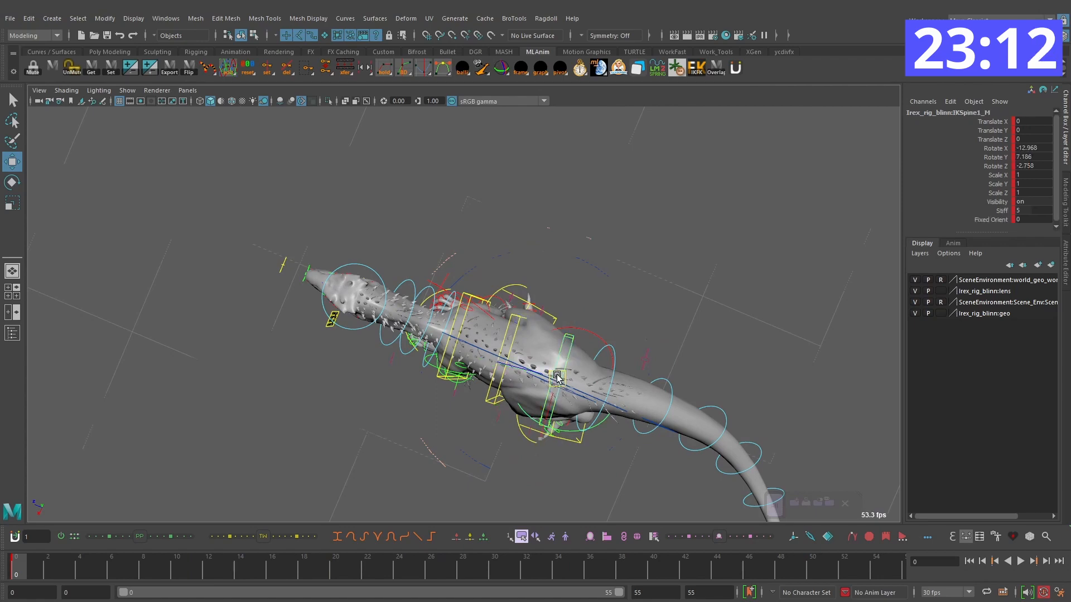
left_click(459, 266)
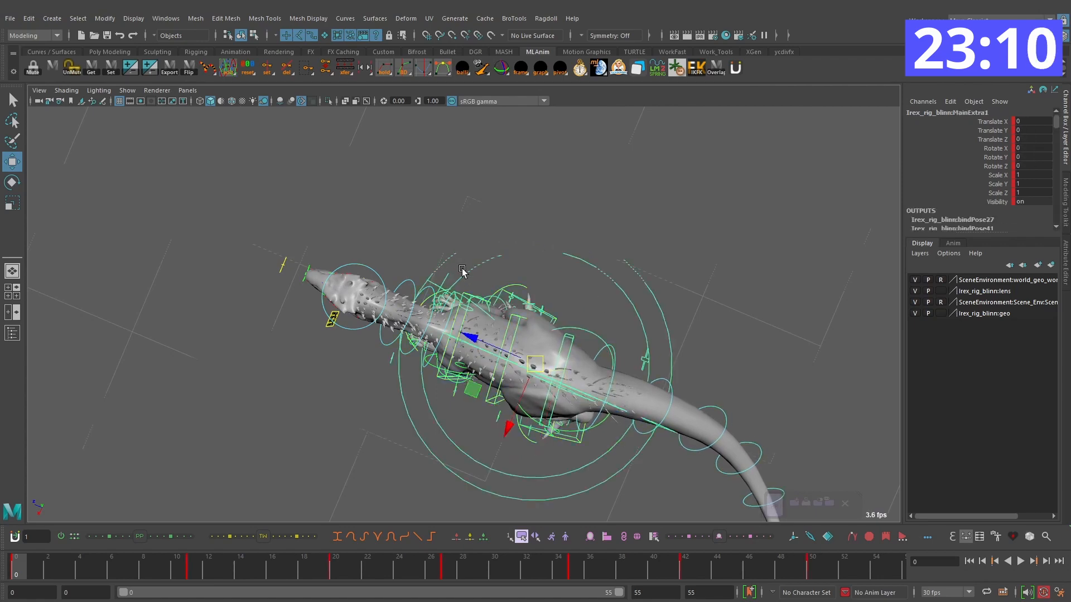
Step: Step through the main control's keys from frame 0 to frame 27 from above to examine where the body pivots
right_click_drag(481, 272, 468, 274, "alt")
key("period")
left_click_drag(468, 273, 436, 357, "alt")
key("comma")
key("period")
key("period")
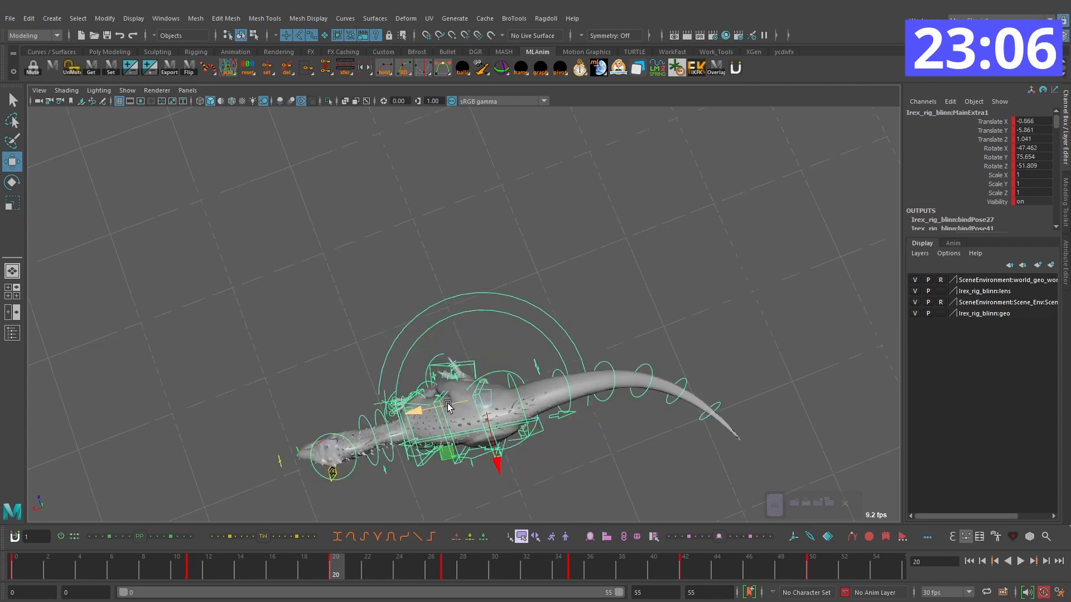
key("comma")
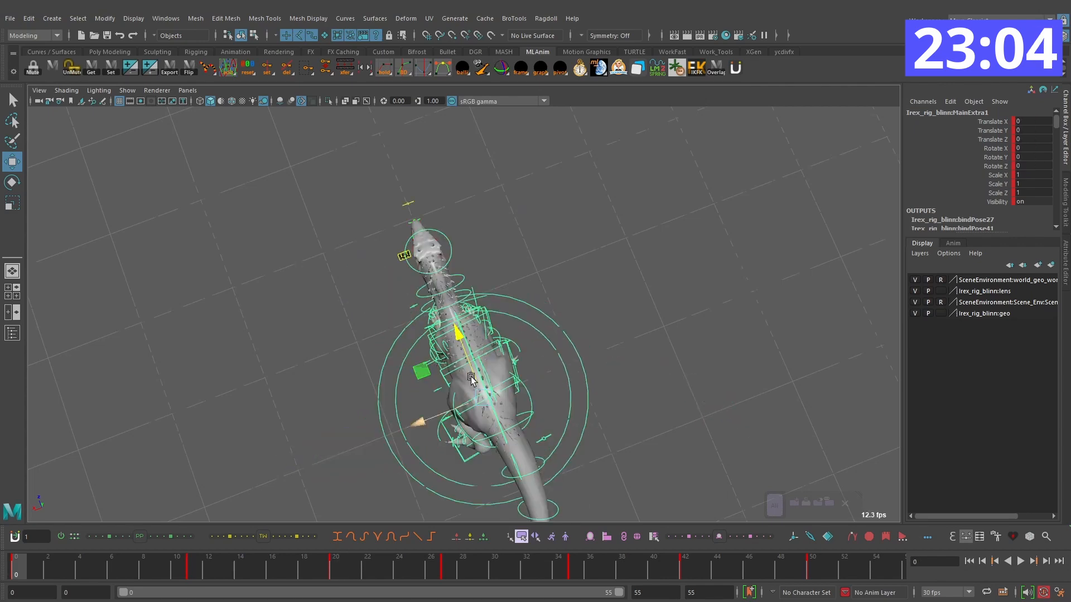
key("period")
left_click_drag(476, 416, 482, 393, "alt")
key("period")
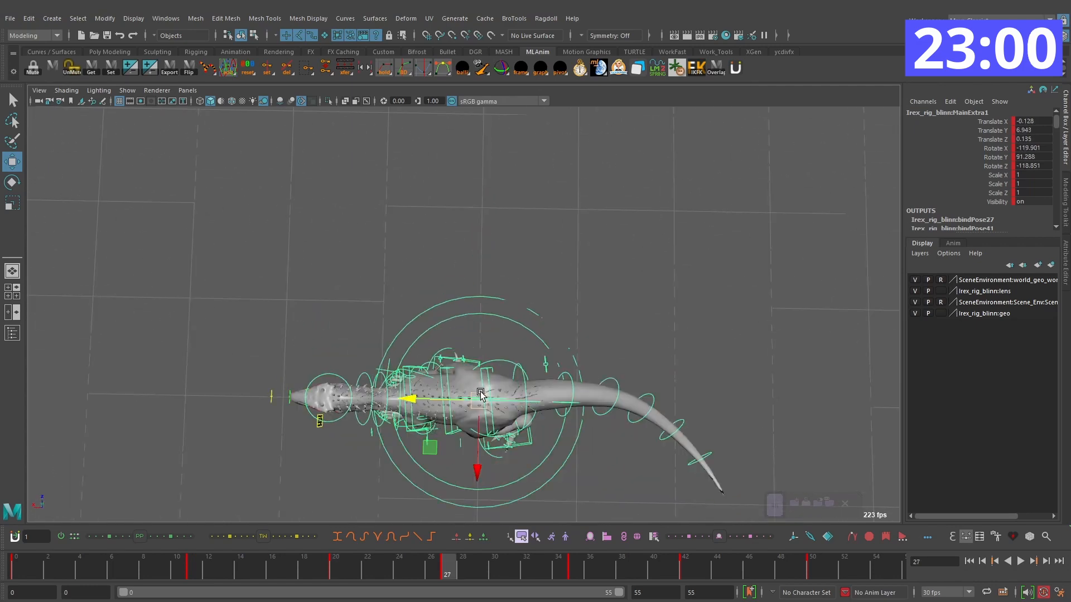
Step: Shift the main control in X at the turn's keys, comparing neighbouring poses, with Translate X at -101.233 on frame 50
key("comma")
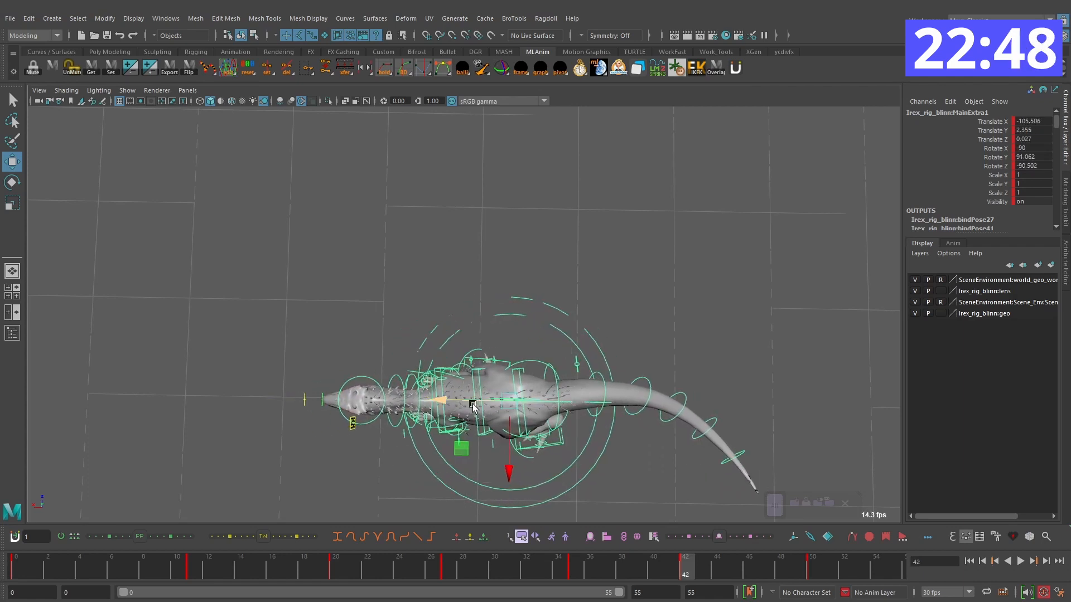
left_click_drag(463, 402, 461, 403)
key("comma")
key("comma")
key("period")
key("period")
key("comma")
key("period")
key("comma")
key("period")
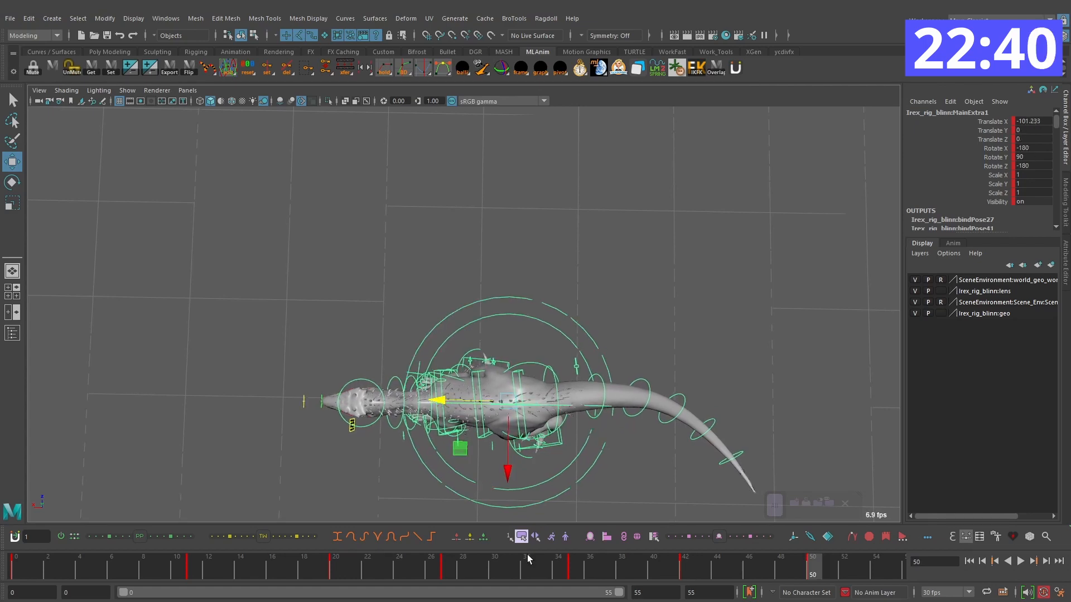
Step: Play back the turn from frame 0 to check the shifted body path from above
left_click(14, 566)
left_click(1021, 561)
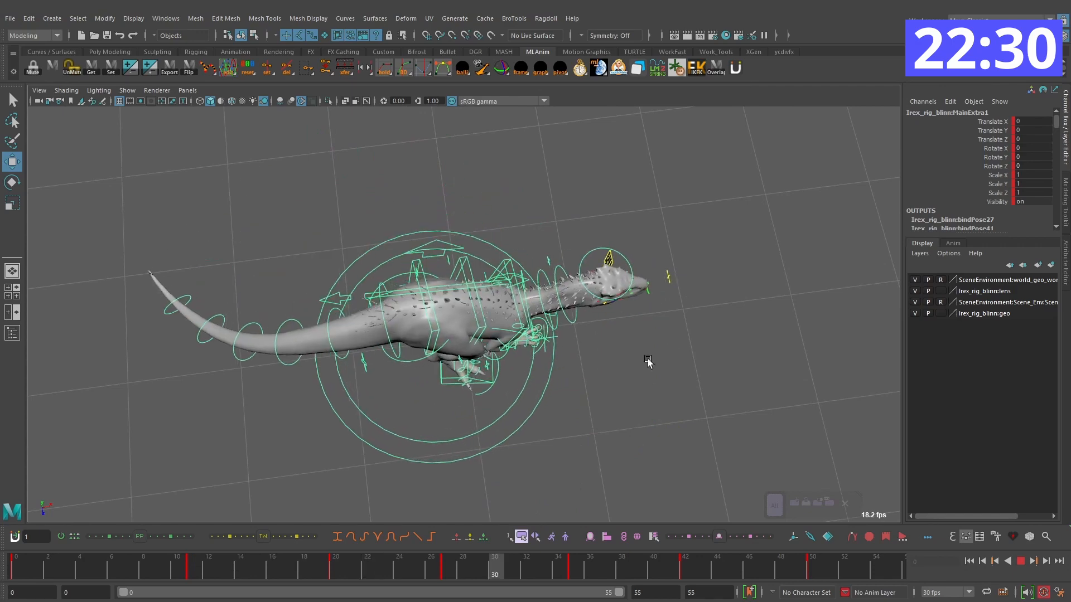
left_click(1023, 562)
Step: Refine the main control's position, with Translate X at -85.805 on frame 27 and -100.574 on frame 42
left_click_drag(619, 573, 450, 556)
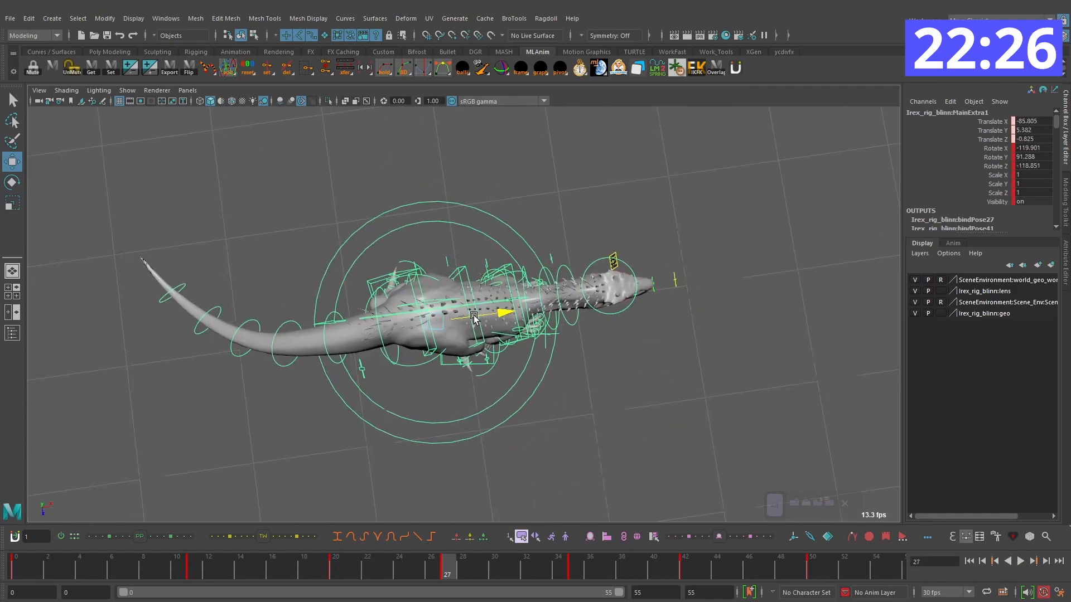
left_click_drag(358, 579, 685, 577)
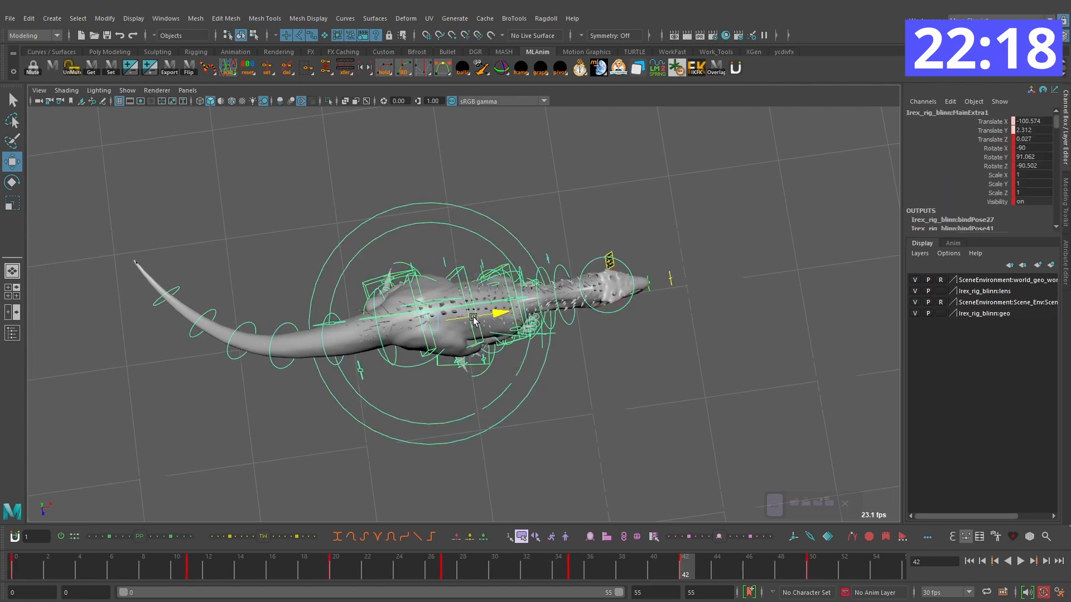
key("comma")
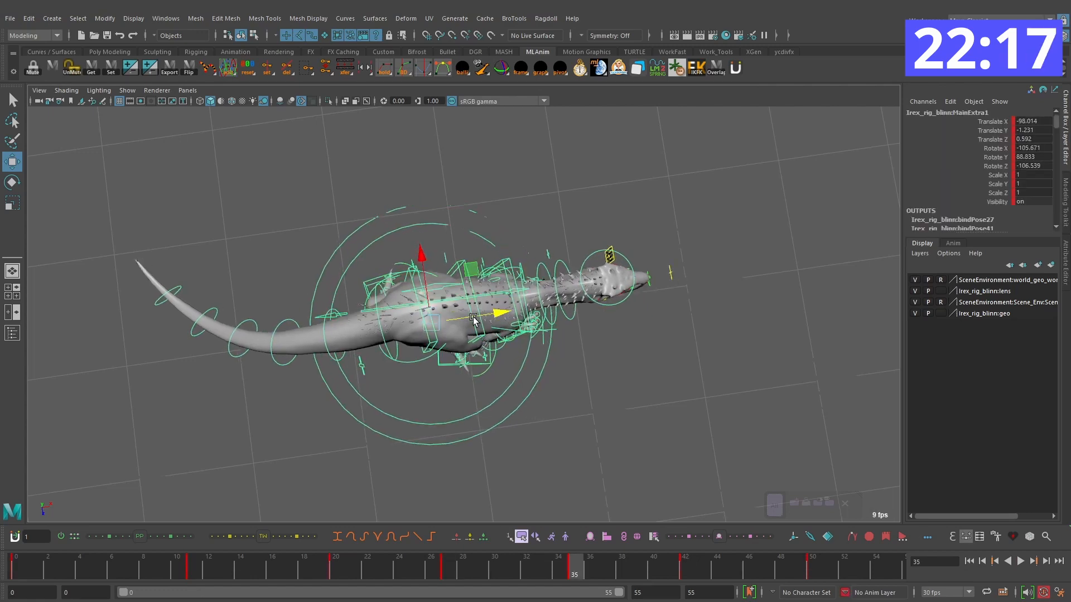
key("period")
key("period")
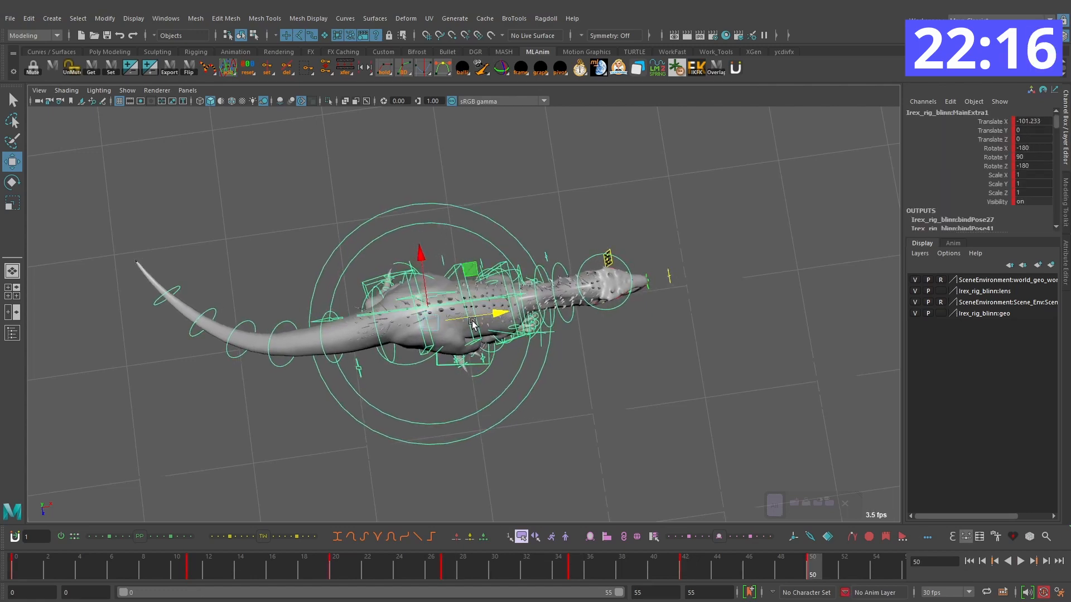
Step: Play back and scrub the turn from the front to check the body's new travel over the feet
key("alt+v")
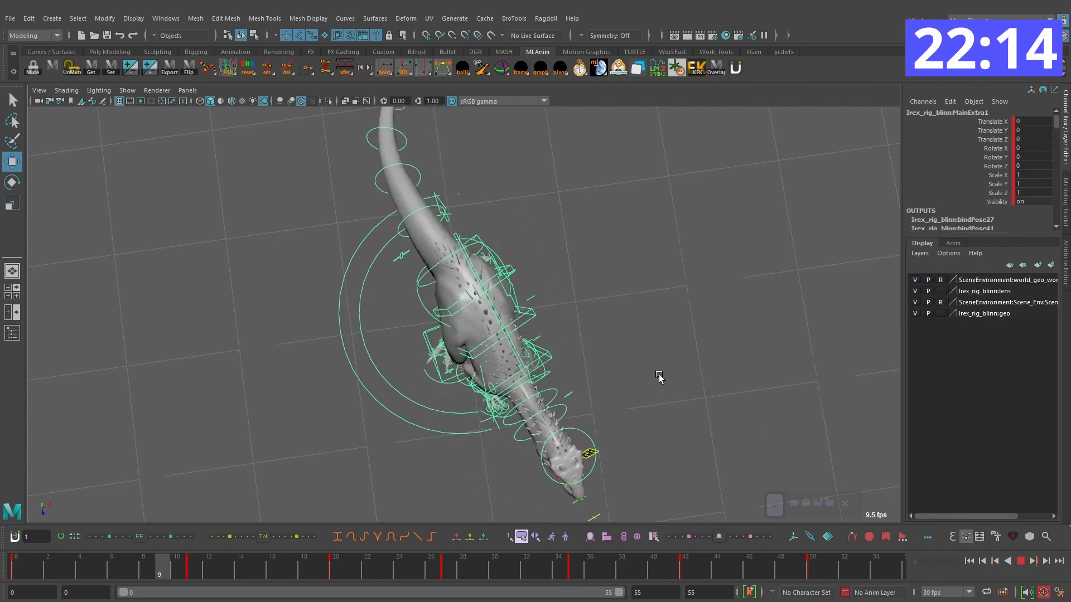
left_click_drag(660, 377, 530, 366, "alt")
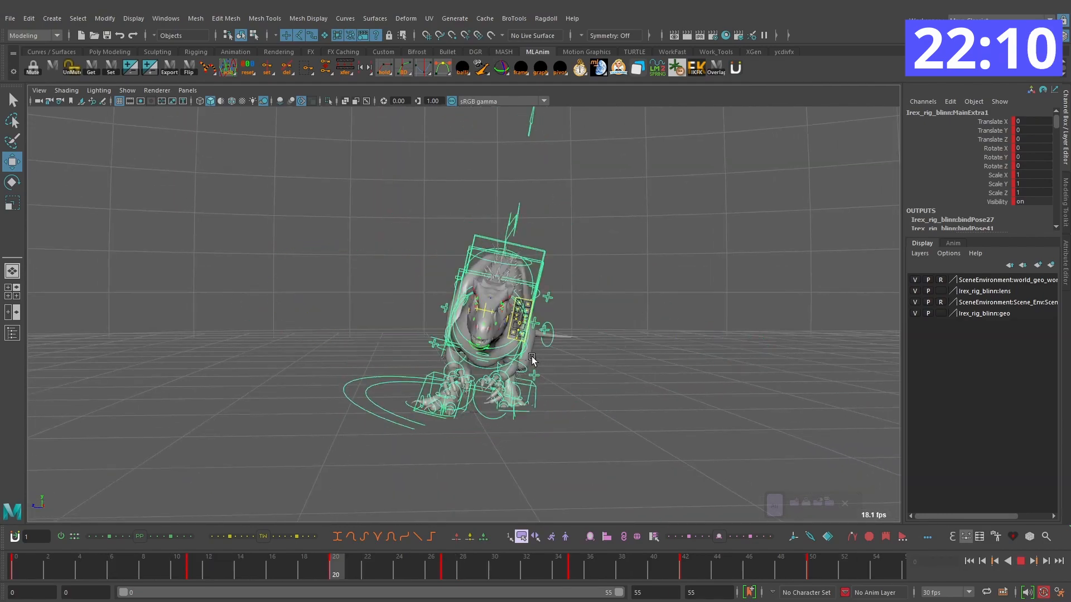
left_click_drag(607, 400, 382, 333, "alt")
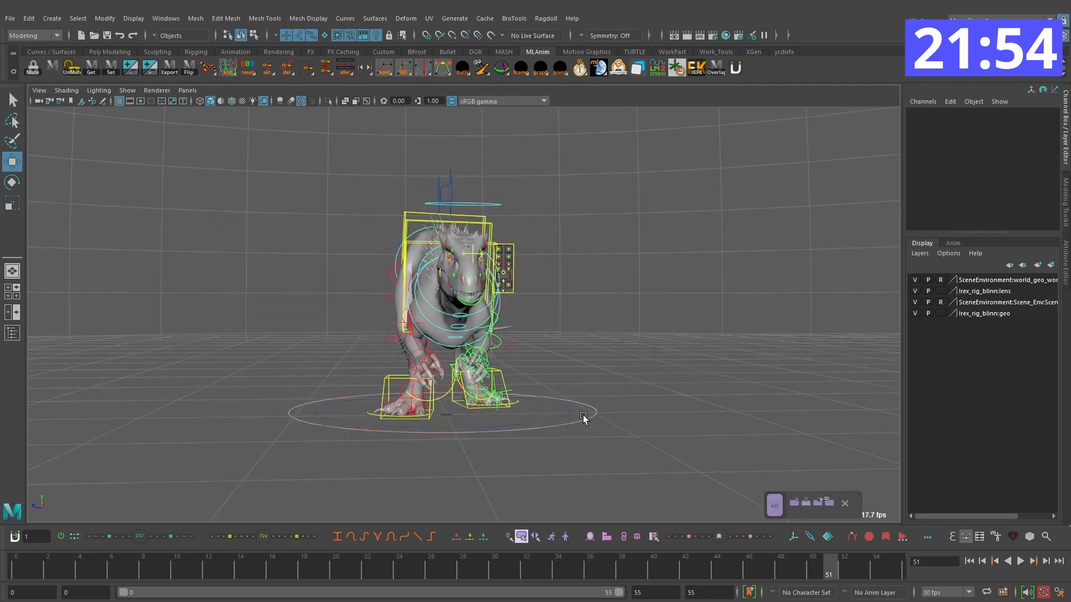
left_click_drag(165, 556, 363, 568)
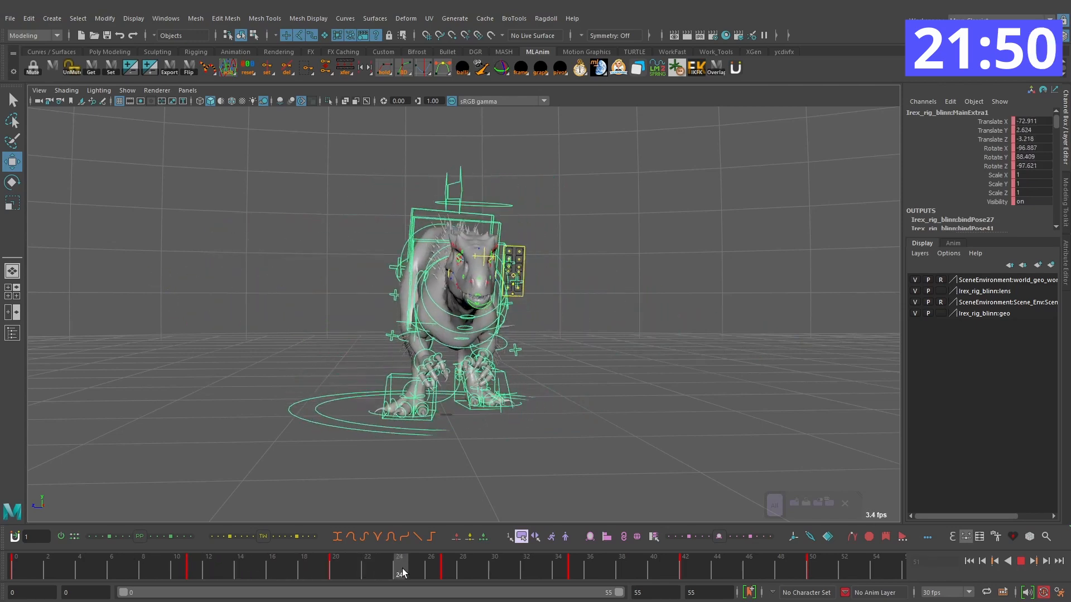
key("alt+v")
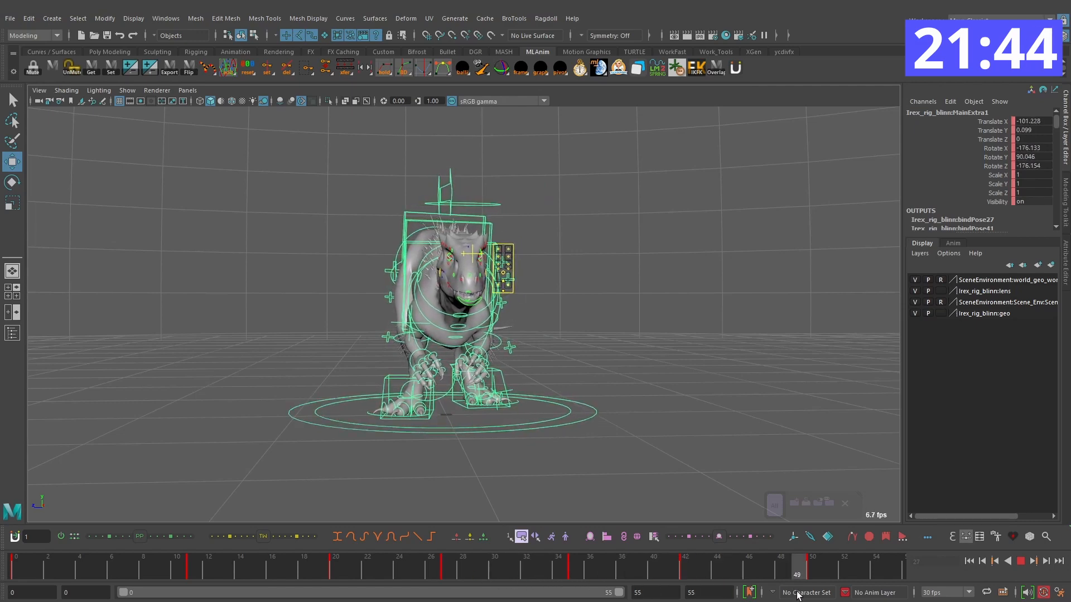
Step: Replay the turn from the start and examine the motion from the front and the side
left_click(969, 561)
left_click(1025, 561)
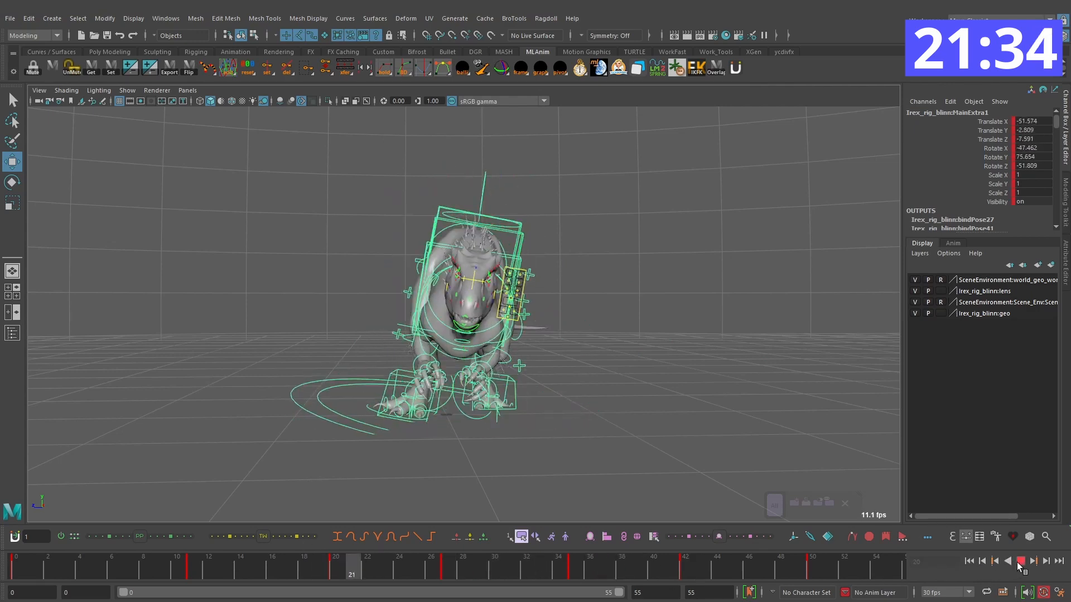
key("alt+v")
key("alt+v")
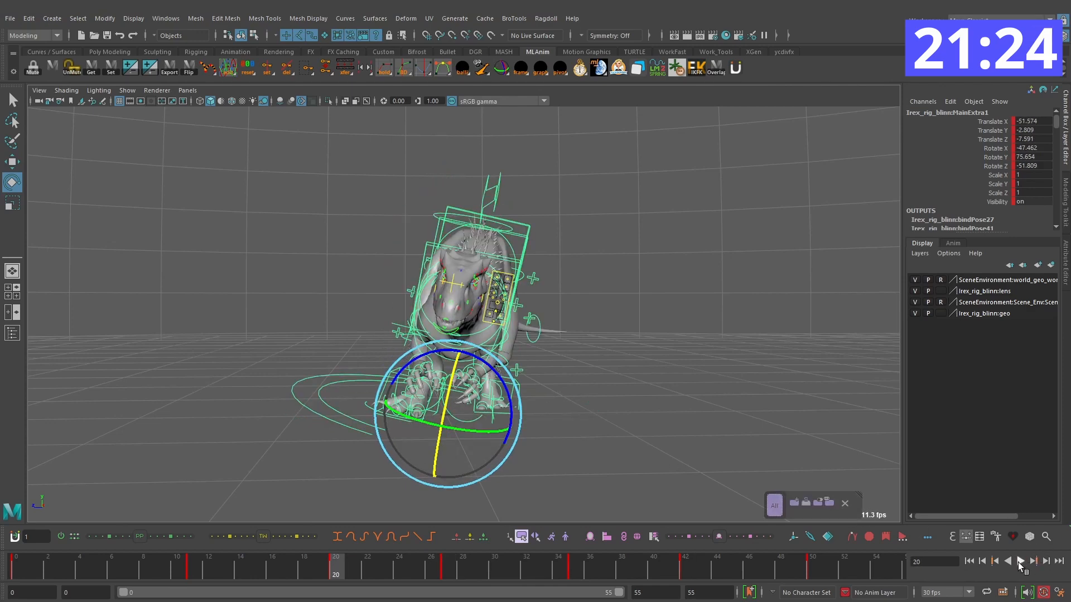
left_click_drag(859, 474, 592, 394, "alt")
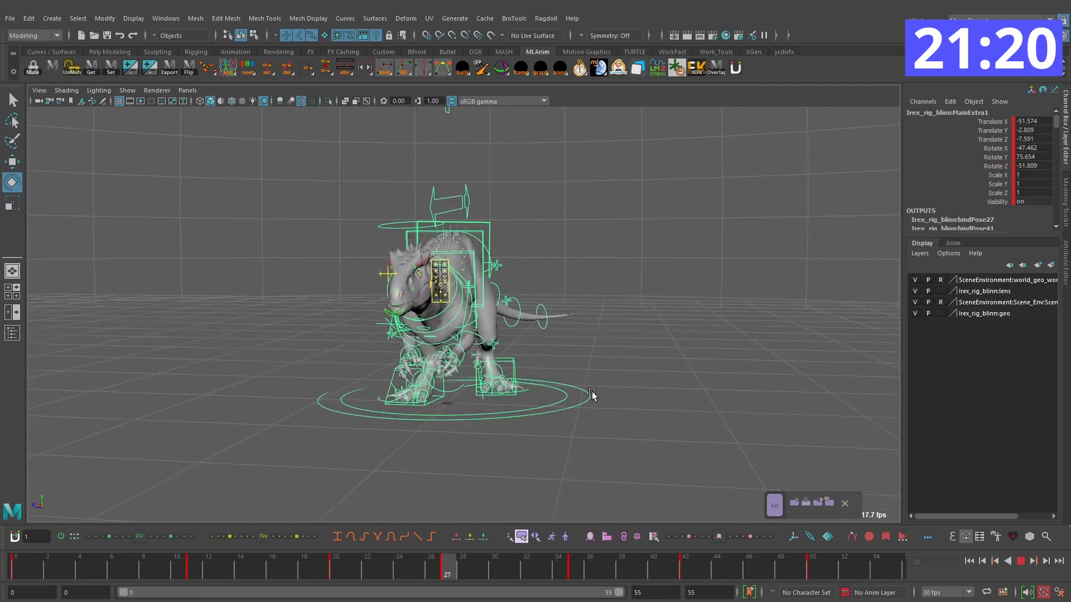
left_click_drag(652, 414, 549, 399, "alt")
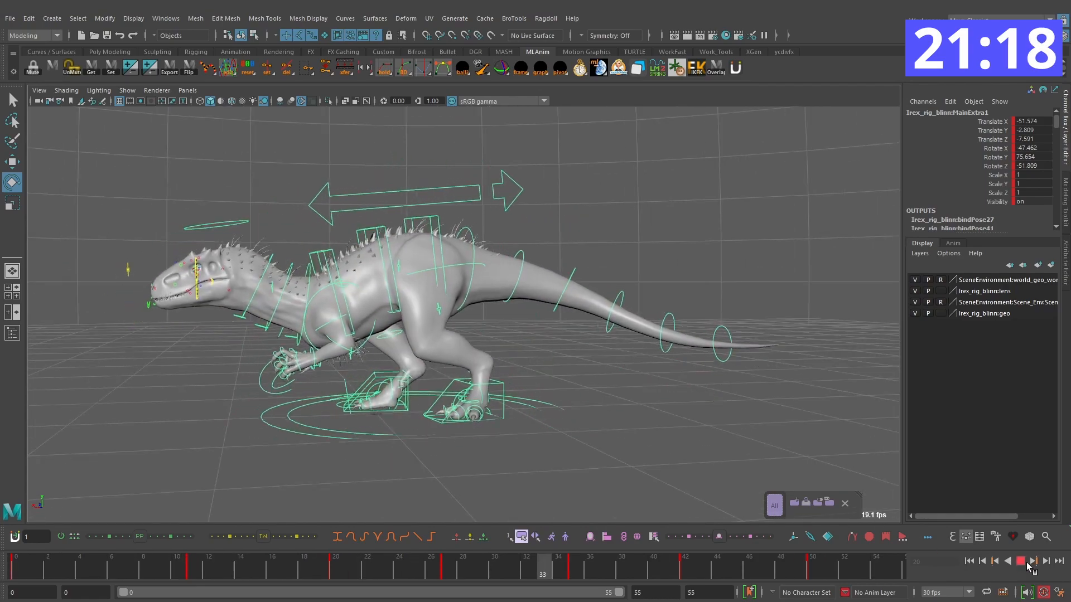
Step: Scrub and replay the turn to examine the body's motion from the side and the front
left_click(1021, 562)
mouse_move(505, 572)
left_mouse_down()
mouse_move(429, 568)
mouse_move(472, 568)
mouse_move(455, 568)
left_mouse_up()
key("alt+v")
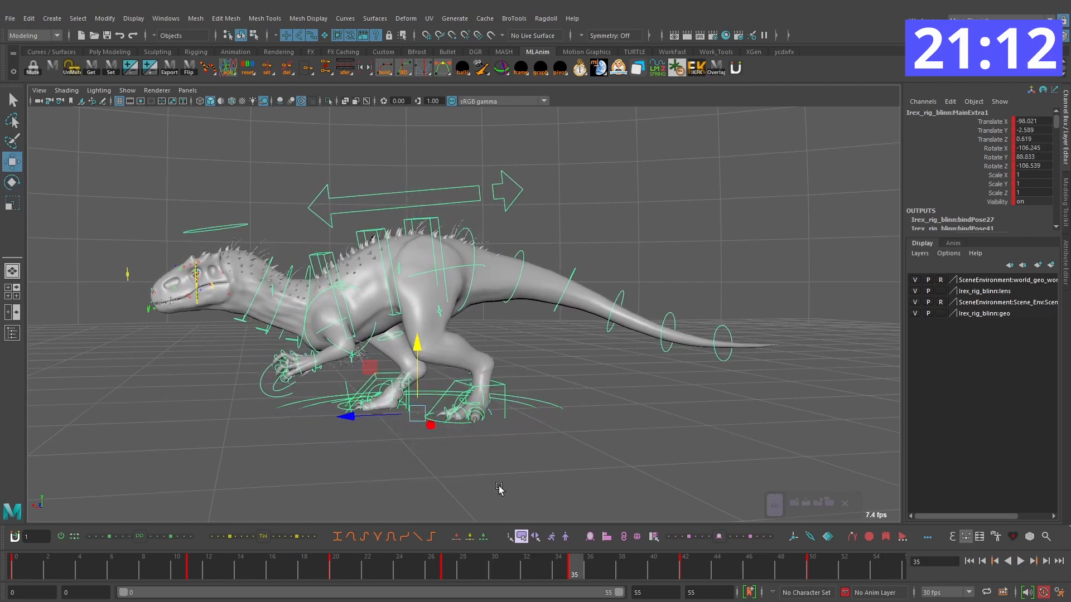
left_click(1021, 562)
left_click_drag(757, 444, 667, 446, "alt")
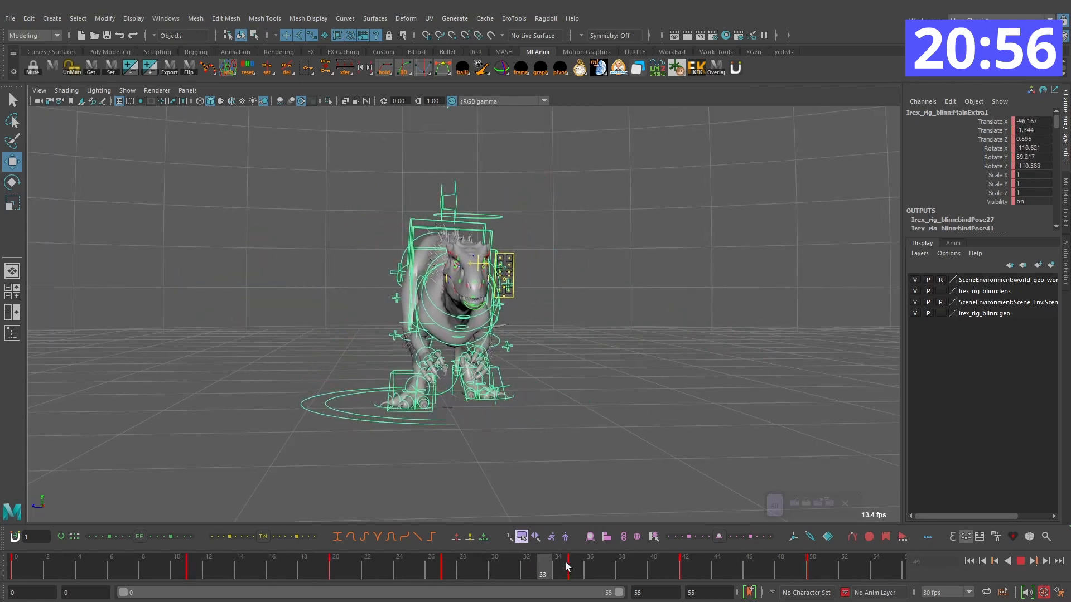
Step: Adjust the main control's rotation slightly in the settling part of the turn and replay it
key("Escape")
key("e")
left_click_drag(465, 350, 464, 343)
key("period")
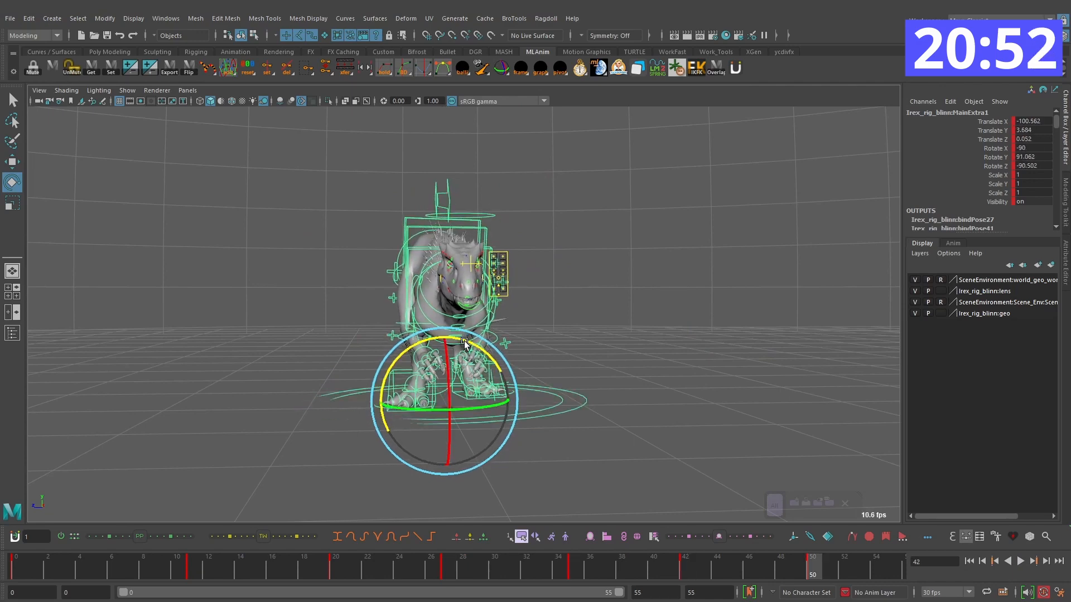
key("alt+v")
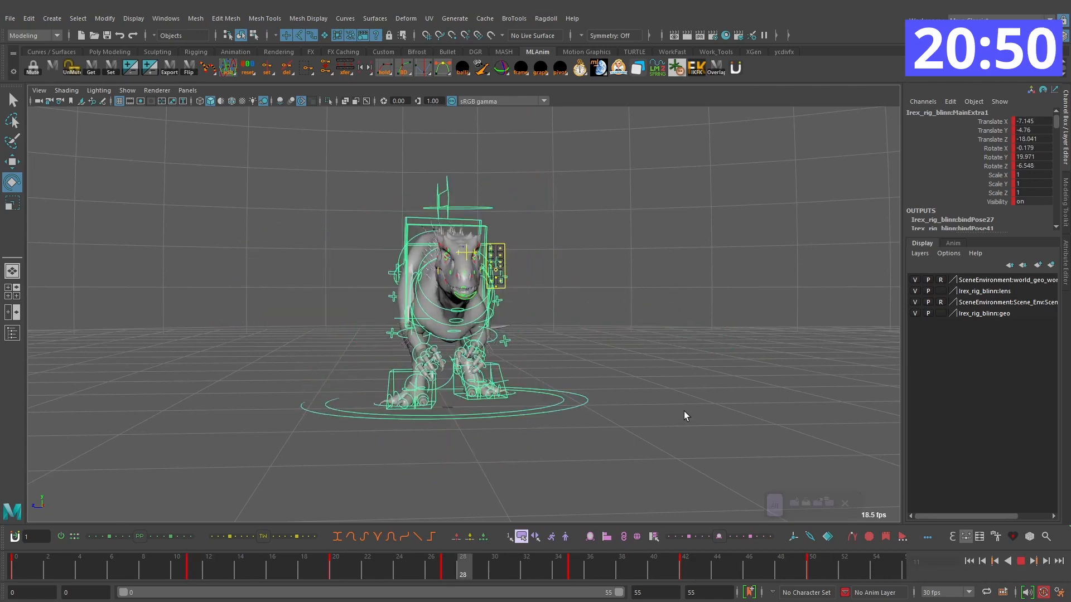
left_click(1021, 561)
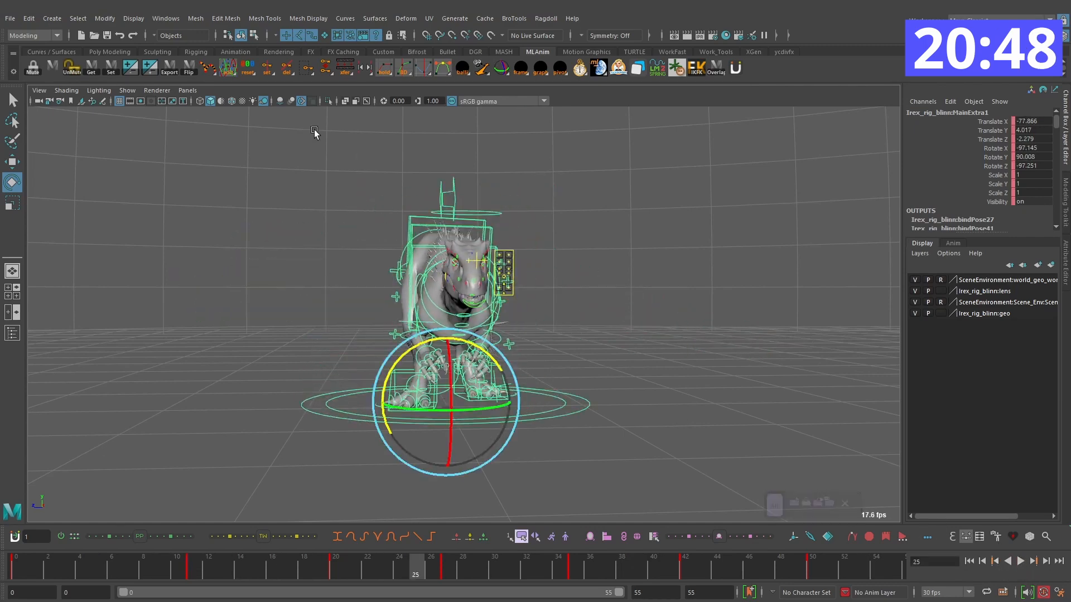
Step: Apply an Euler Filter to all of the main control's animation curves in the Graph Editor
left_click(166, 18)
mouse_move(235, 82)
left_click(312, 84)
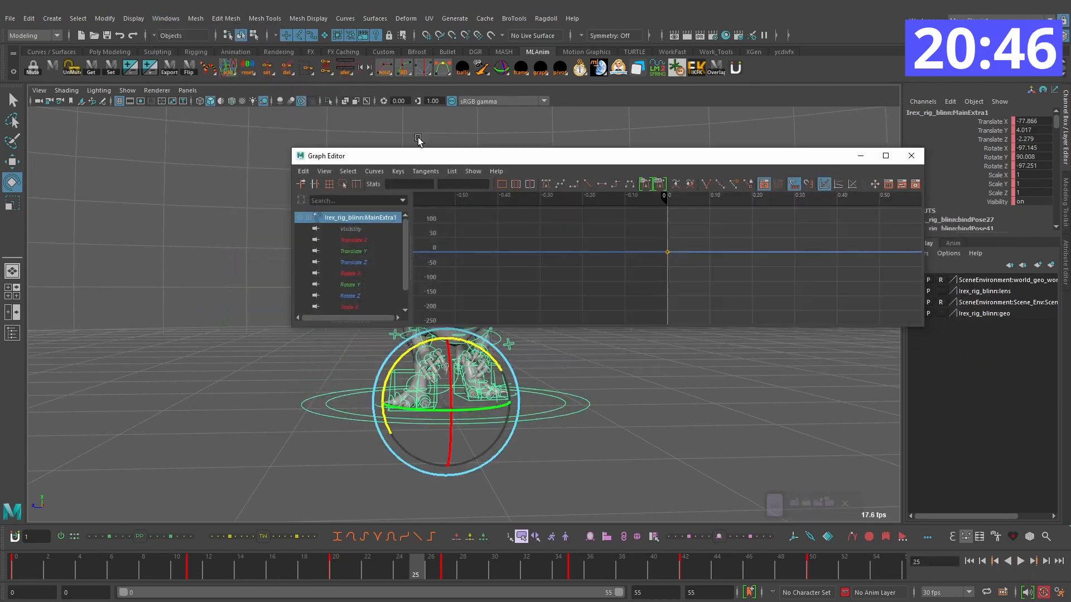
left_click(652, 387)
left_click(586, 411)
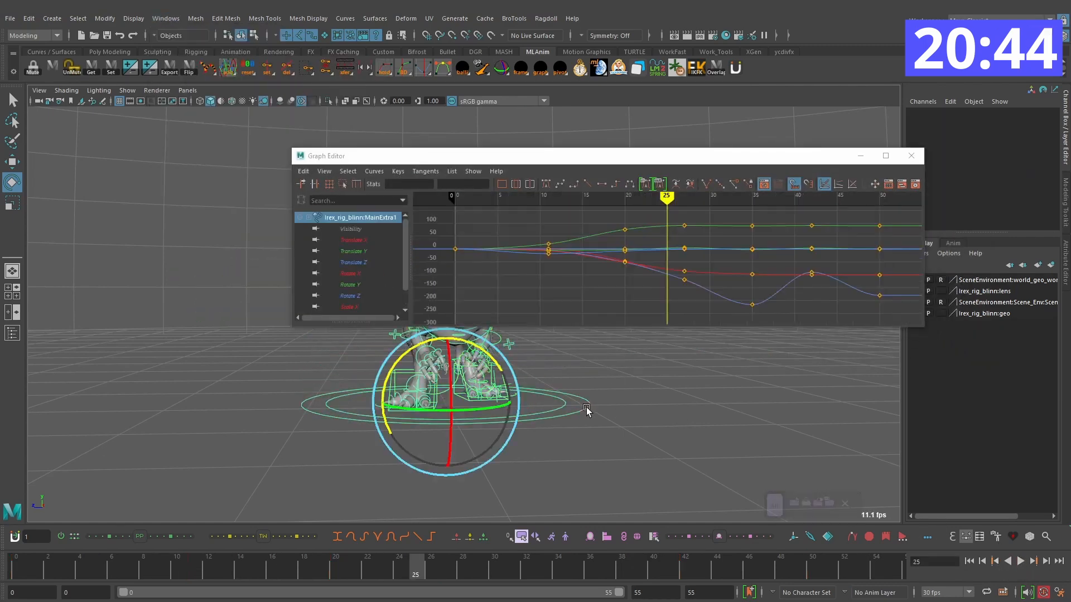
scroll(764, 258, "down", 5)
left_click_drag(781, 302, 472, 220)
left_click(373, 171)
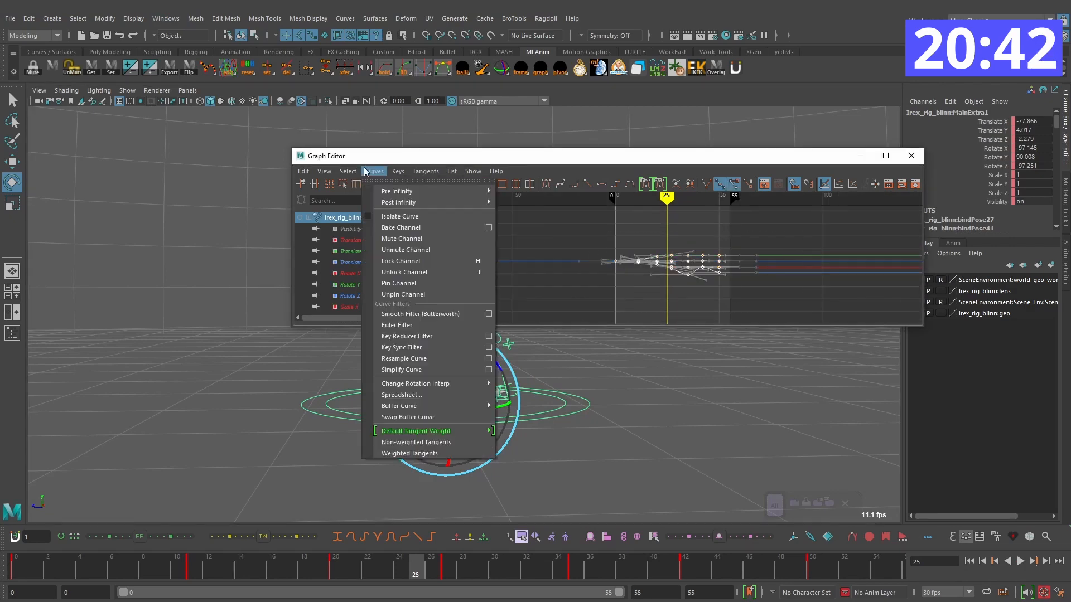
left_click(430, 325)
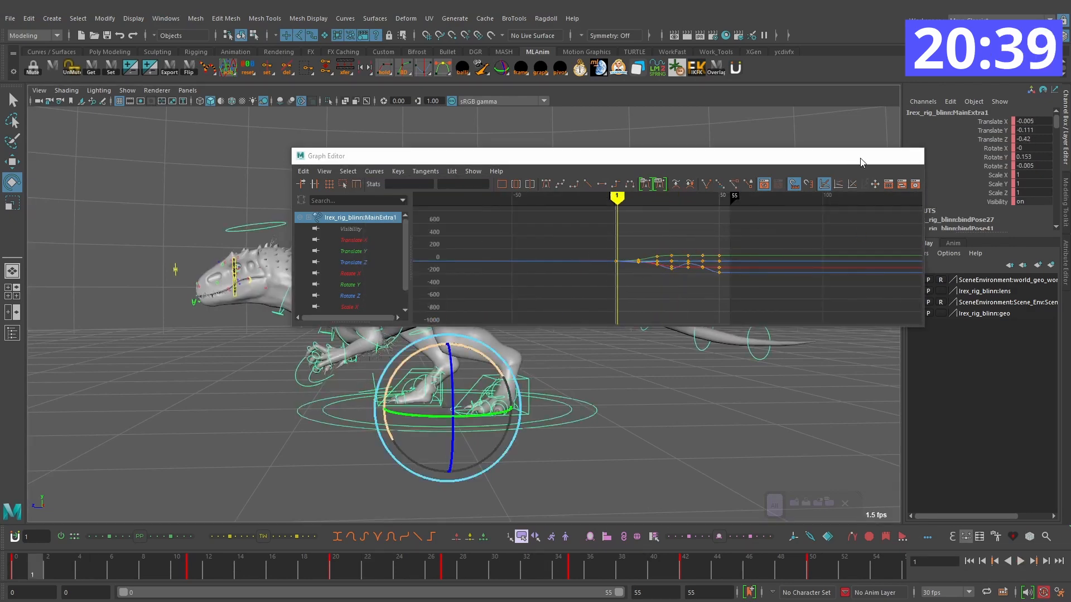
left_click(861, 159)
Step: Play back the filtered turn and step through its keys between frames 27 and 42
left_click(1020, 561)
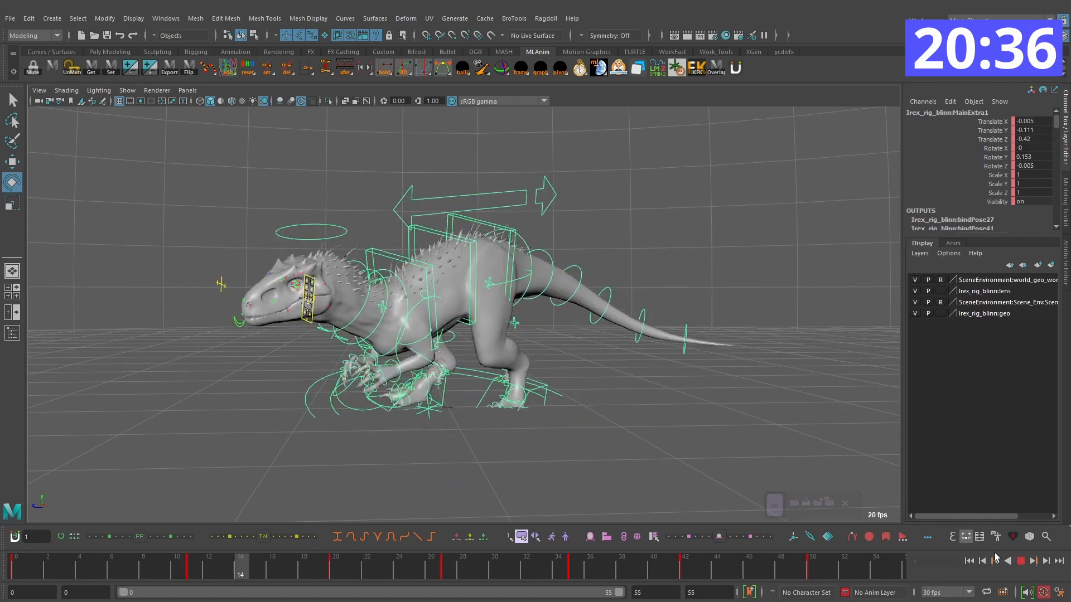
left_click(1021, 562)
left_click_drag(541, 566, 689, 570)
key("comma")
key("comma")
left_click_drag(597, 377, 588, 375, "alt")
key("period")
key("period")
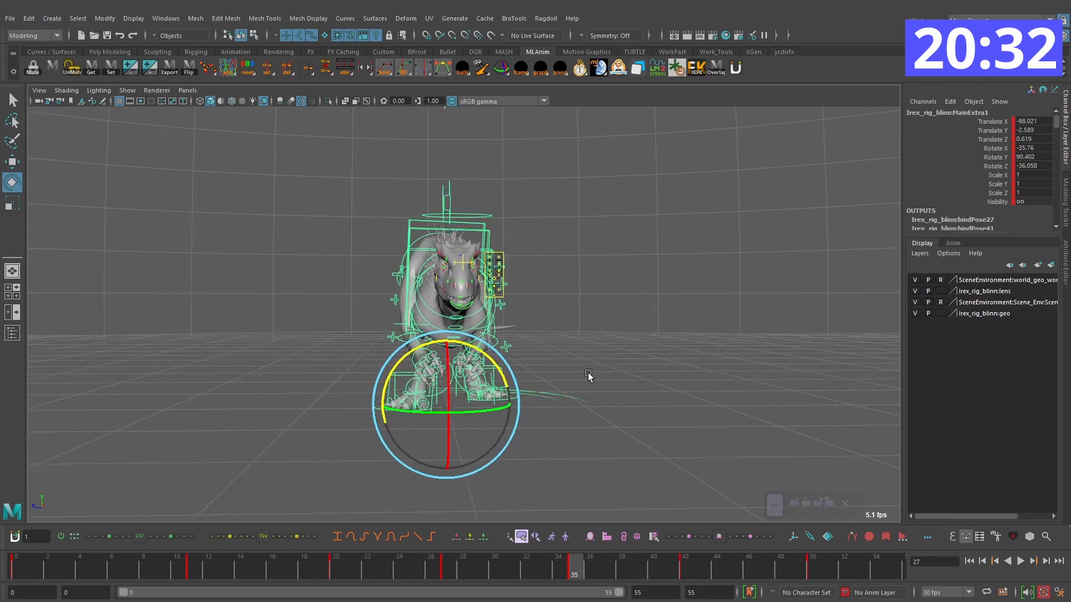
key("comma")
left_click_drag(597, 562, 688, 568)
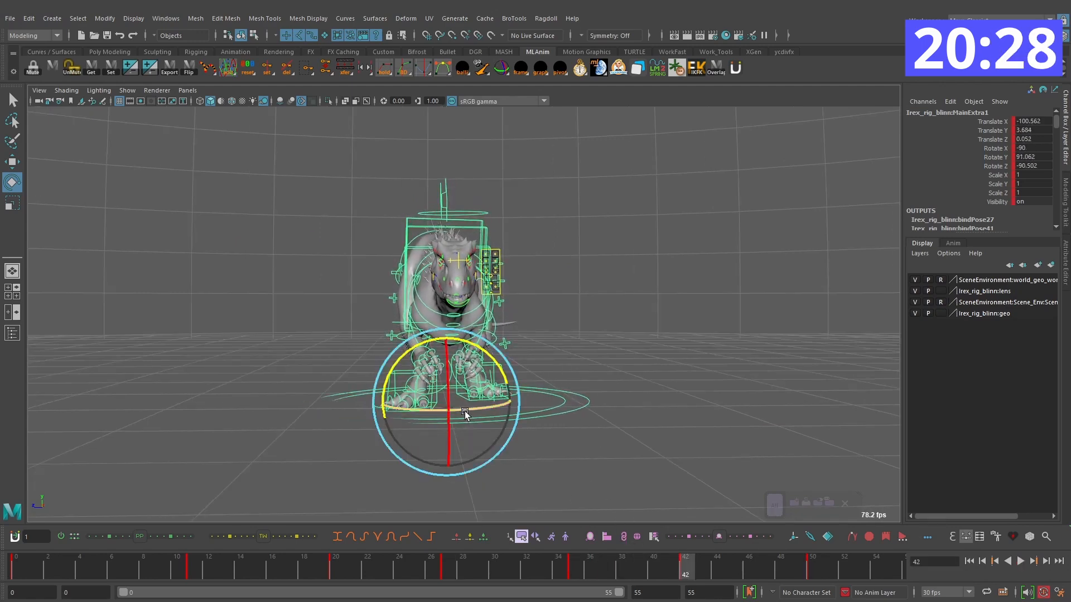
Step: On frame 42, rotate the main control to X -64.601, Y 91.175, Z -65.099 and replay the turn
left_click(995, 157)
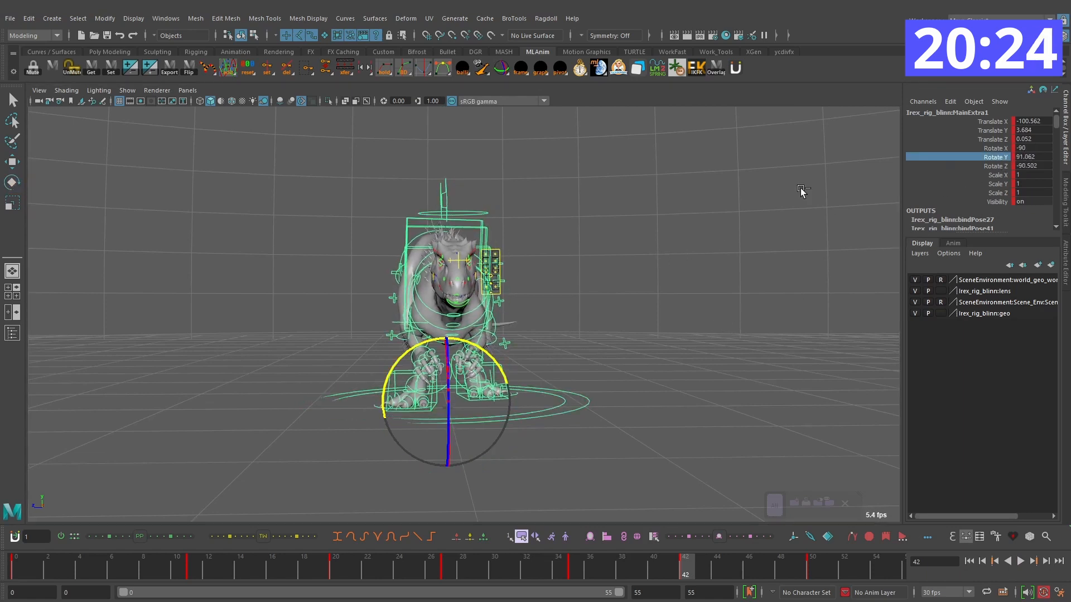
key("e")
left_click_drag(465, 406, 466, 406)
key("comma")
key("comma")
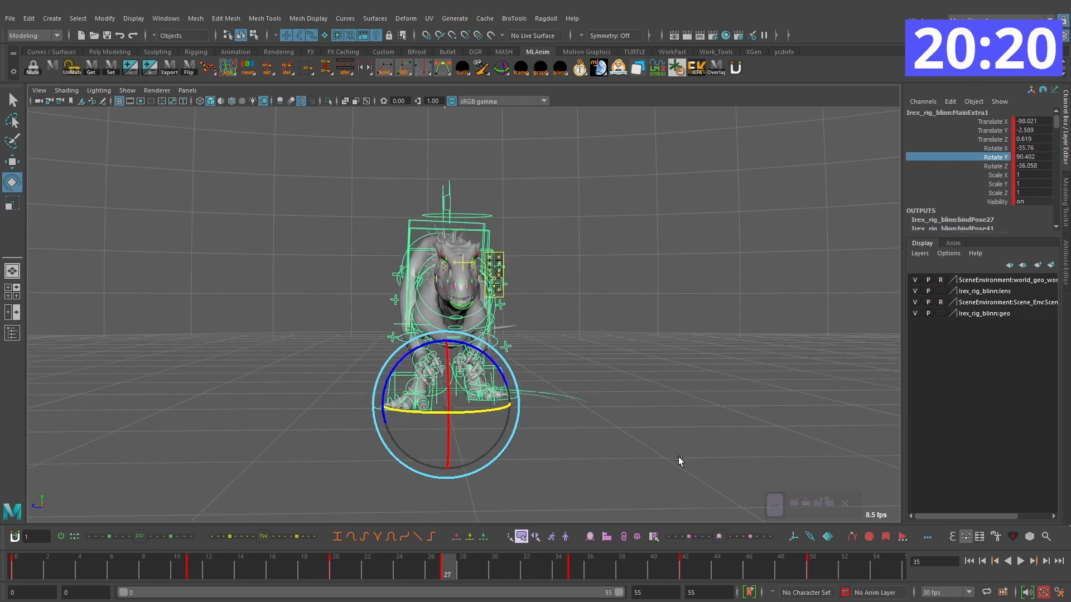
key("alt+v")
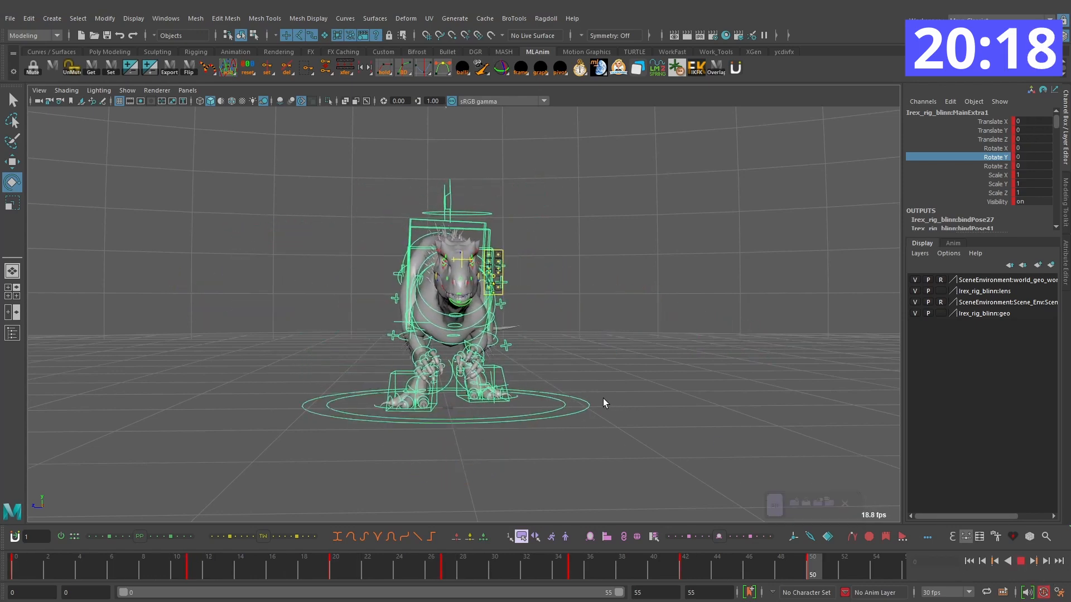
left_click_drag(535, 406, 583, 412, "alt")
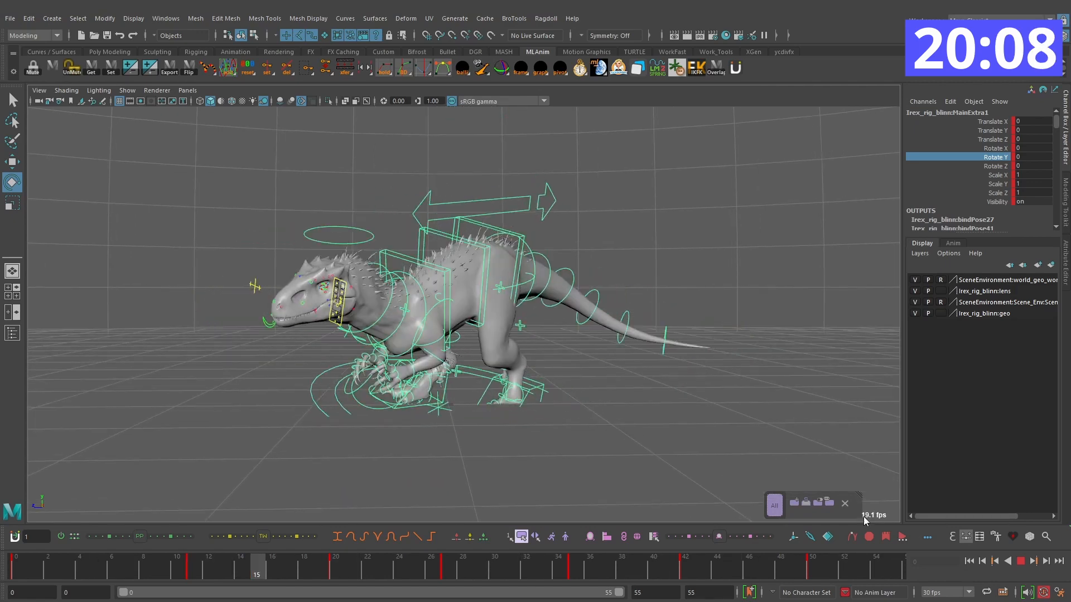
key("Escape")
Step: Move the main control's final key from frame 50 to frame 51
left_click(661, 428)
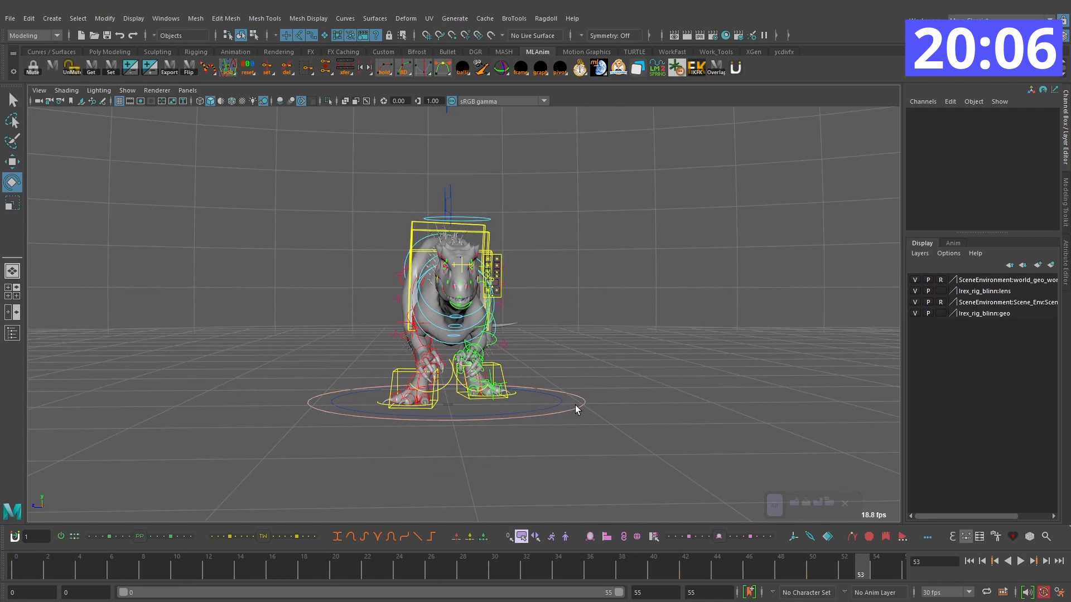
left_click(575, 405)
left_click_drag(529, 563, 545, 563)
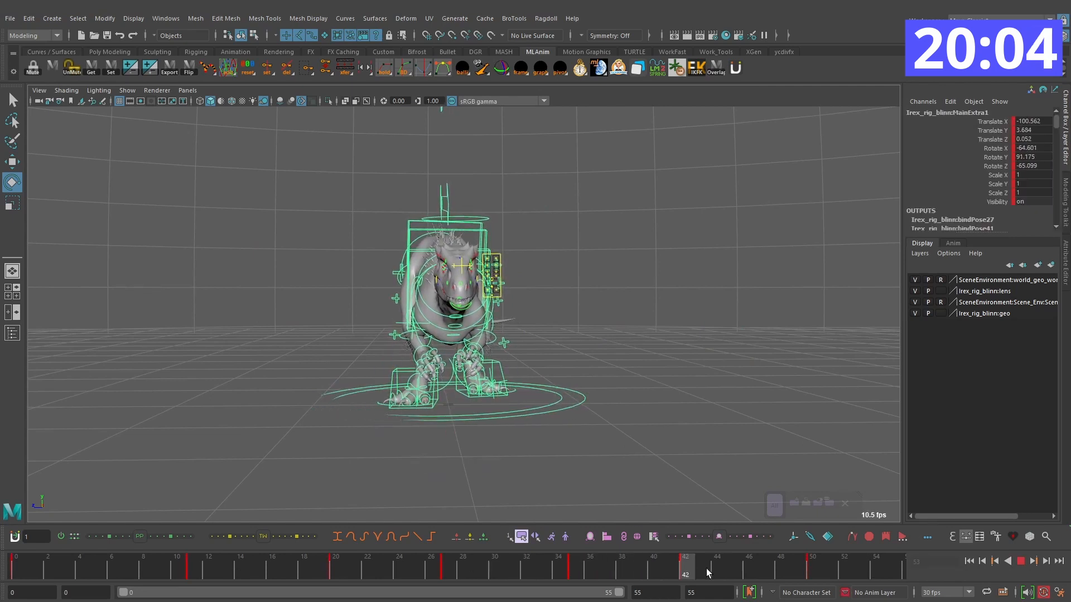
left_click_drag(634, 564, 701, 564)
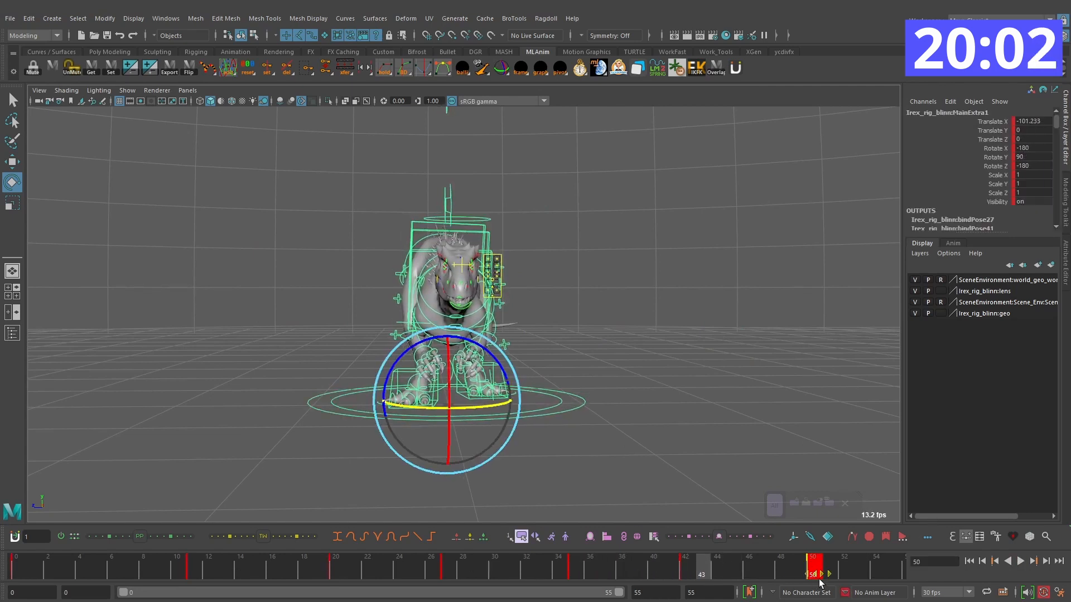
mouse_move(765, 573)
left_mouse_down()
mouse_move(656, 561)
mouse_move(764, 571)
left_mouse_up()
Step: Scrub and play back the retimed turn to check the ending
left_click_drag(848, 573, 454, 560)
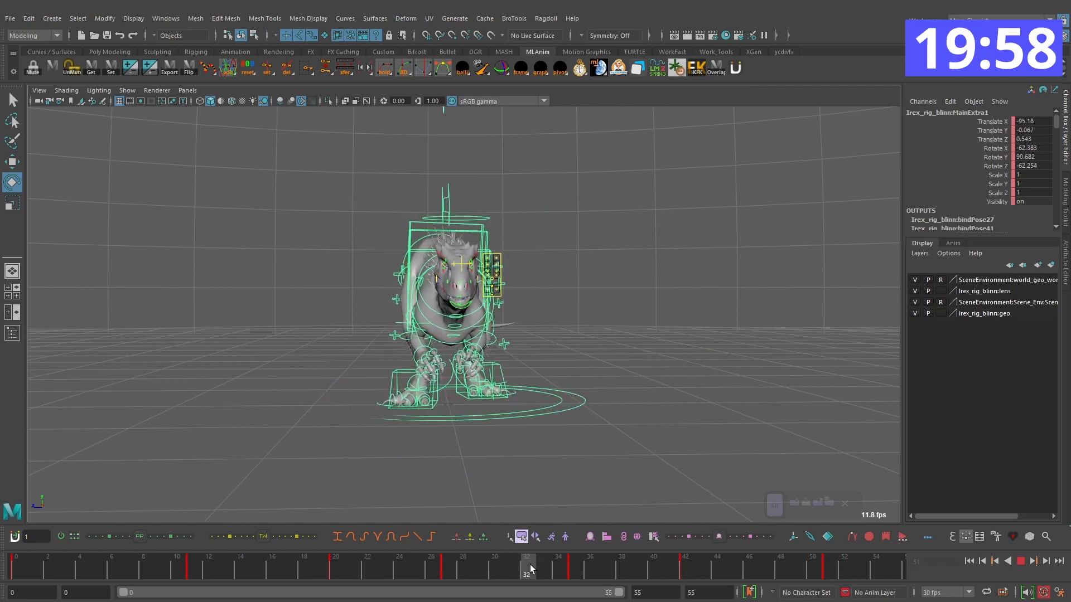
left_click_drag(647, 581, 52, 575)
left_click(1019, 561)
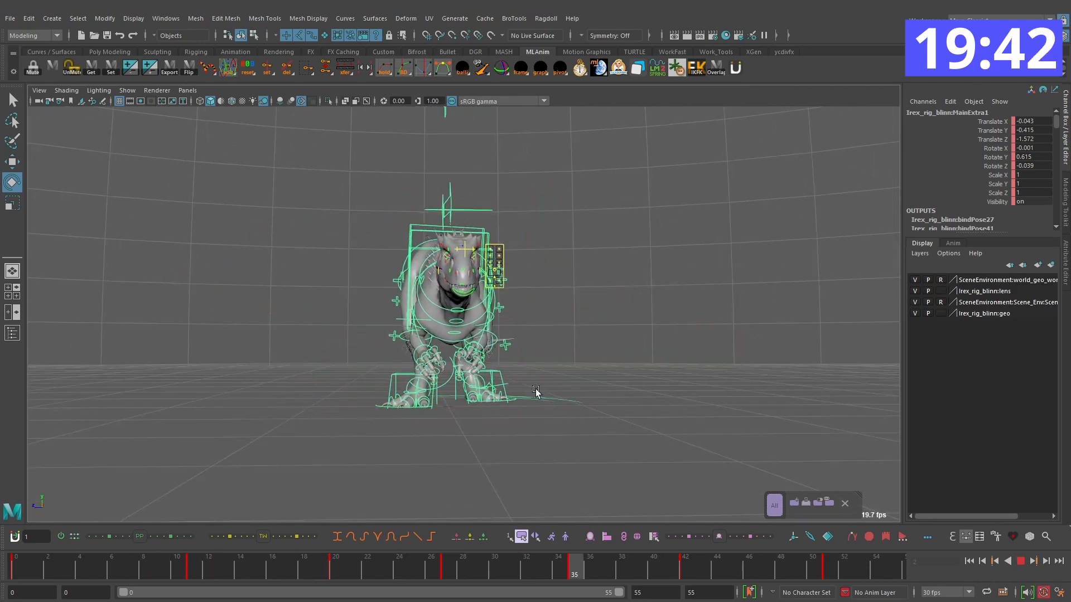
left_click(1021, 561)
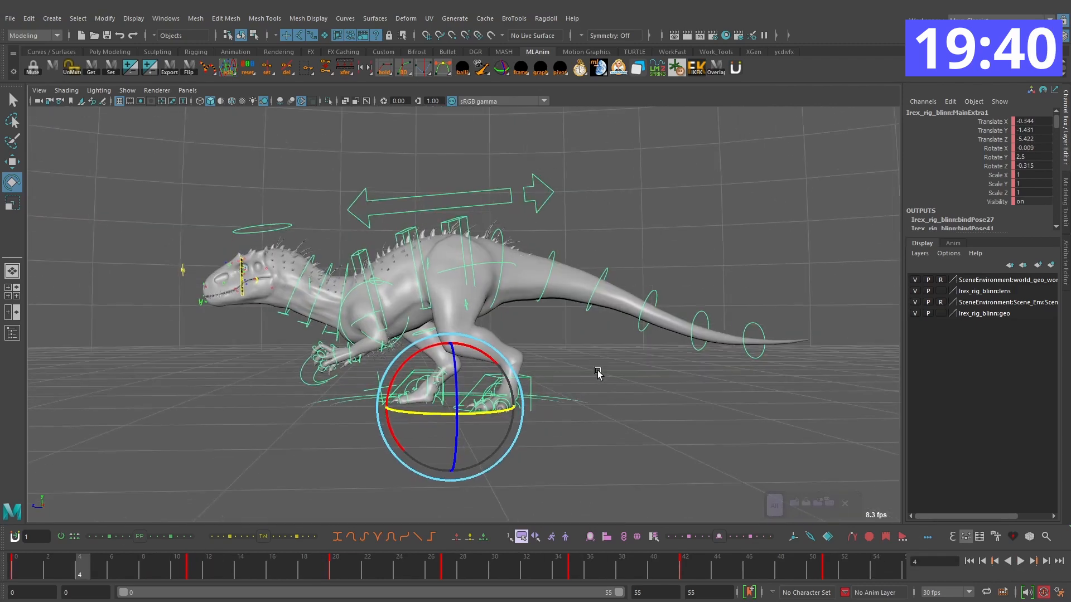
Step: Try turning the main control on frame 0 to a Rotate Y of 15.199, and undo it
left_click(461, 435)
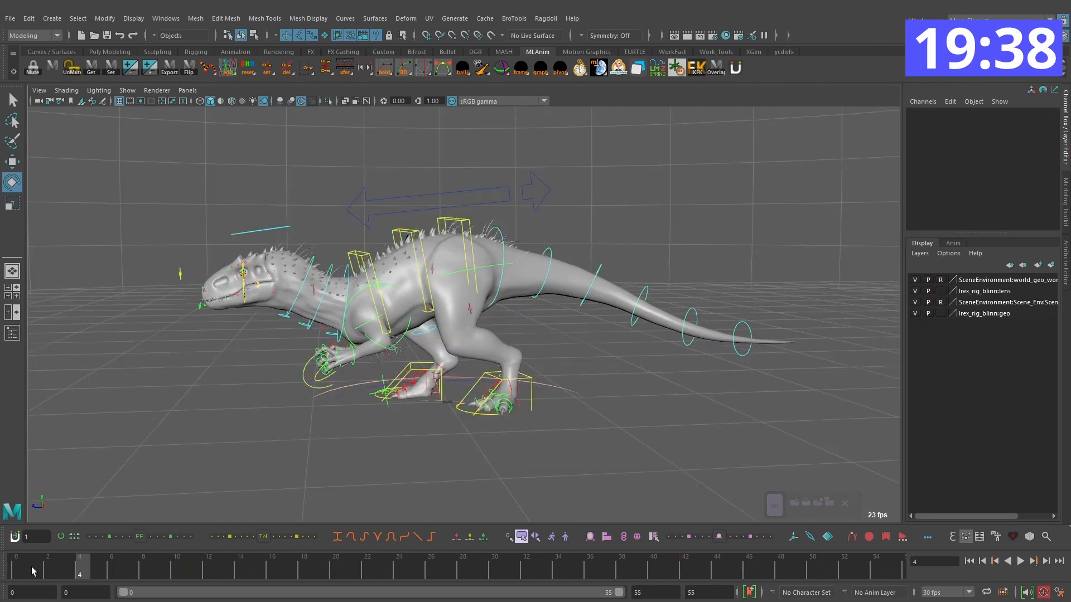
left_click(15, 573)
left_click(561, 426)
mouse_move(441, 416)
left_mouse_down()
mouse_move(411, 416)
mouse_move(460, 417)
left_mouse_up()
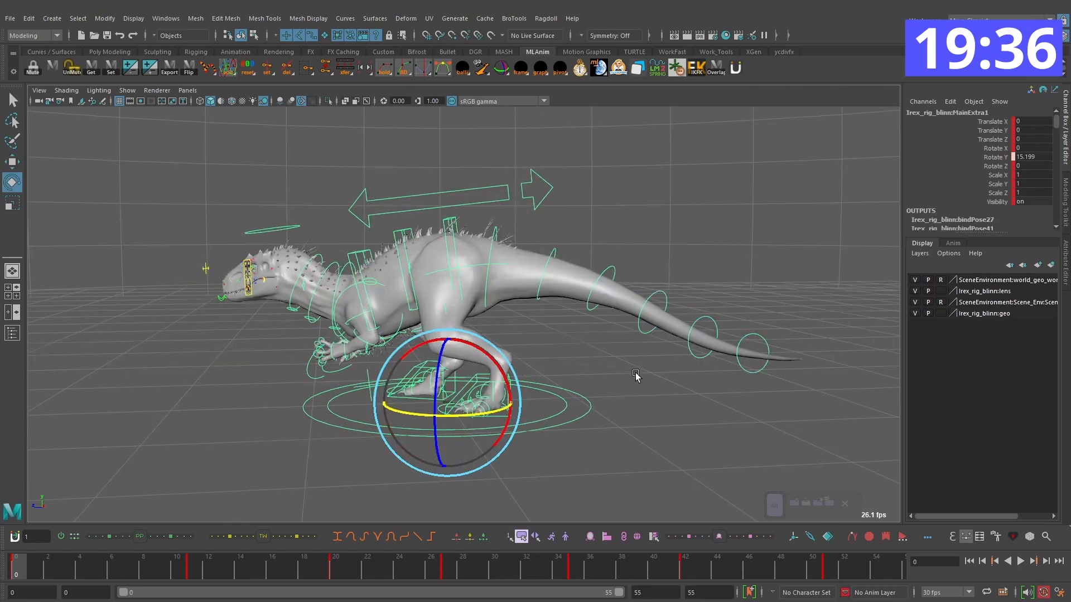
key("ctrl+z")
key("w")
key("ctrl+z")
Step: Select the body root, both foot controls and the main control, and step through the keys from frame 0 to 35
middle_click_drag(629, 372, 683, 387, "alt")
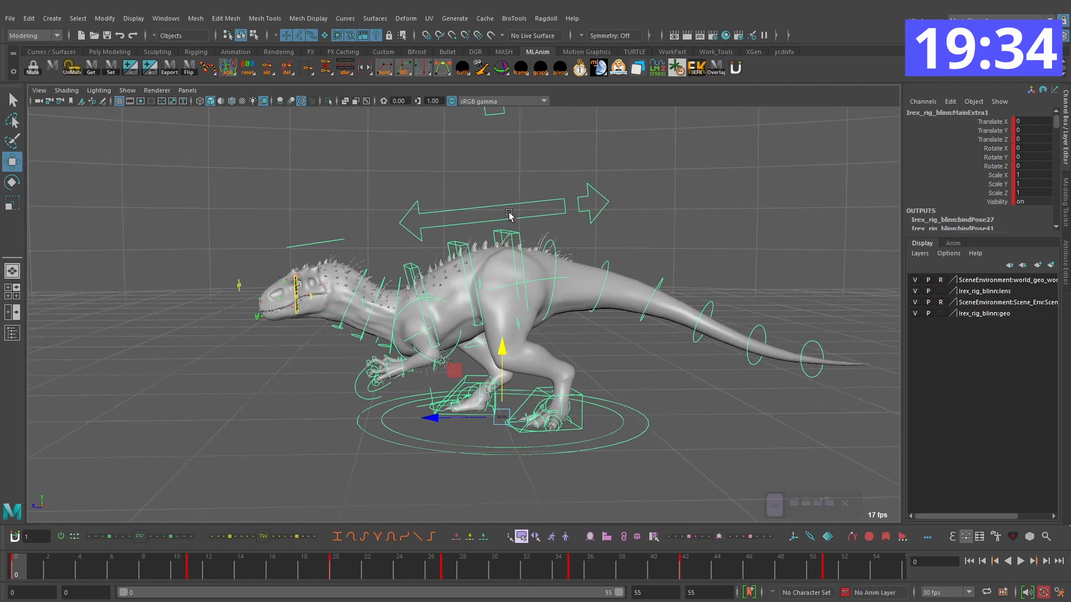
left_click(508, 216)
left_click(591, 403)
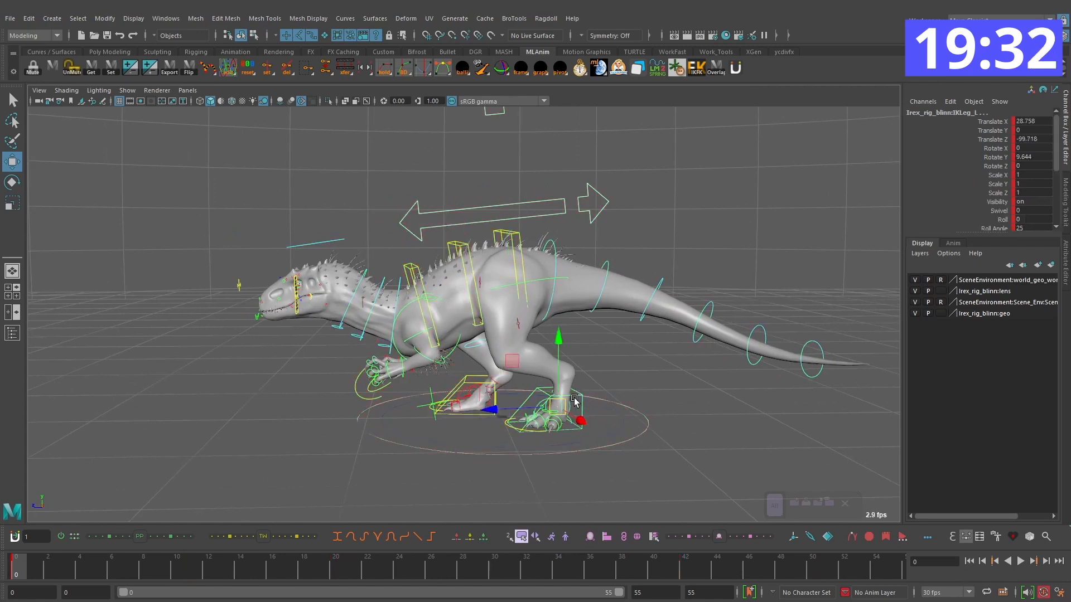
left_click(461, 376)
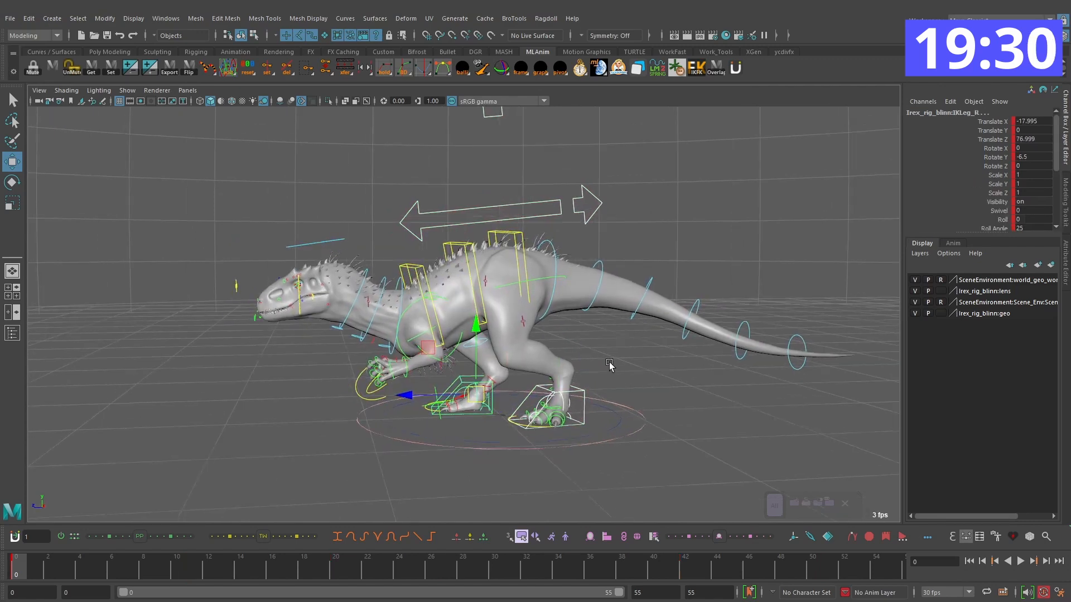
left_click(644, 418)
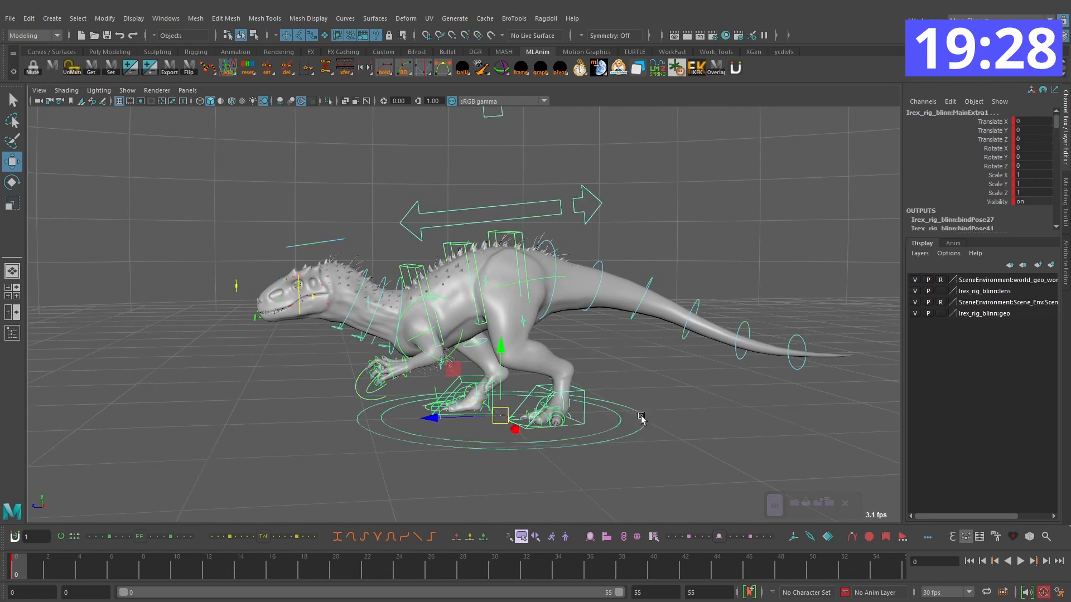
key("period")
key("period")
key("period")
key("period")
key("period")
key("period")
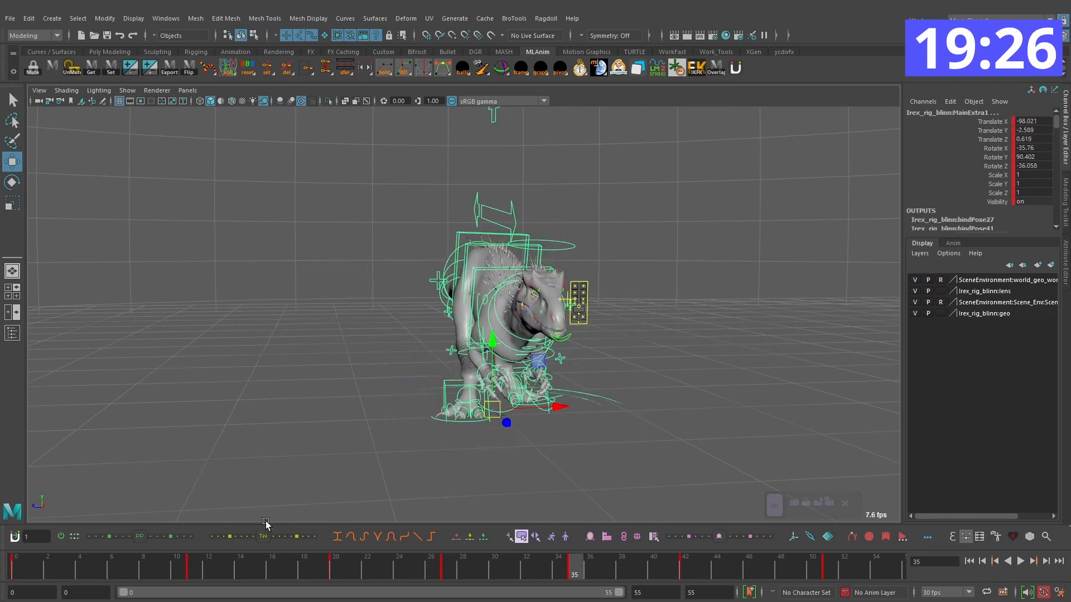
key("comma")
key("comma")
key("comma")
key("comma")
key("comma")
key("comma")
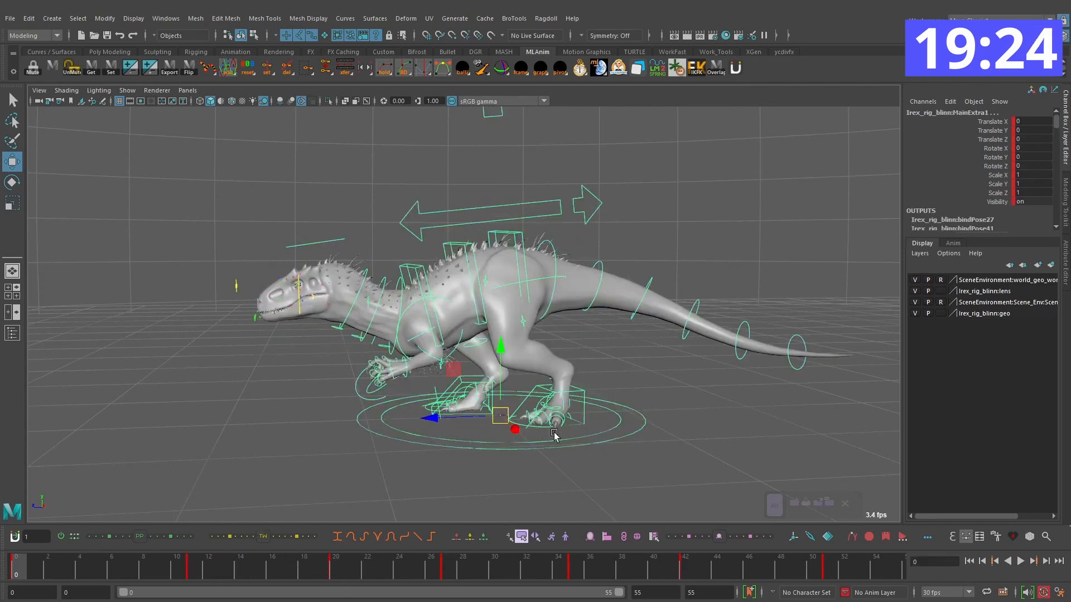
Step: Shorten the playback range to end at the main control's last key on frame 51, and return to frame 0
left_click(671, 439)
left_click(640, 431)
left_click(820, 569)
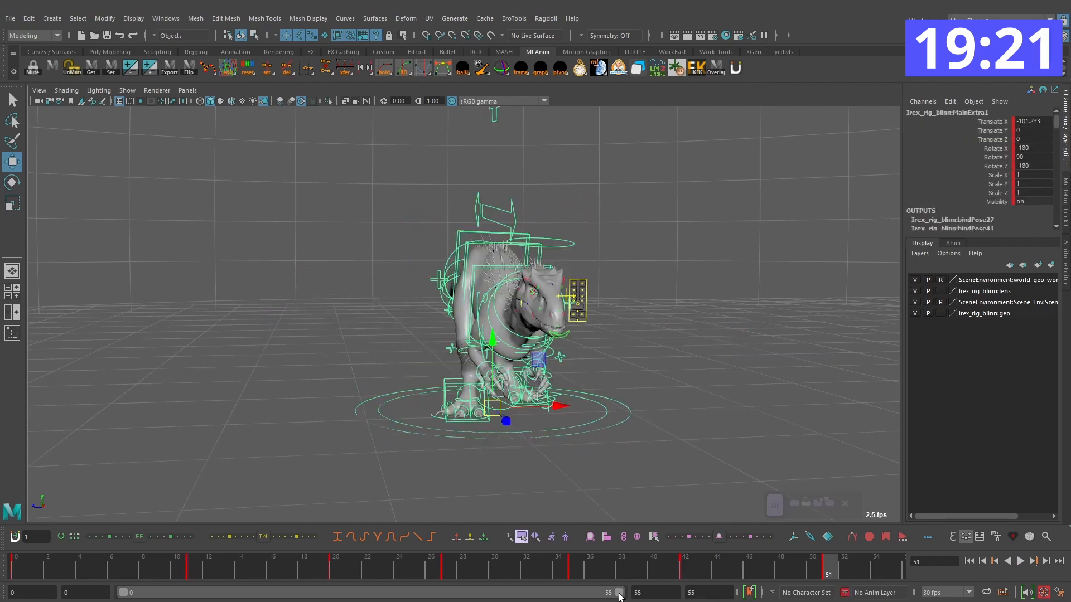
left_click_drag(619, 595, 582, 592)
left_click_drag(467, 571, 14, 552)
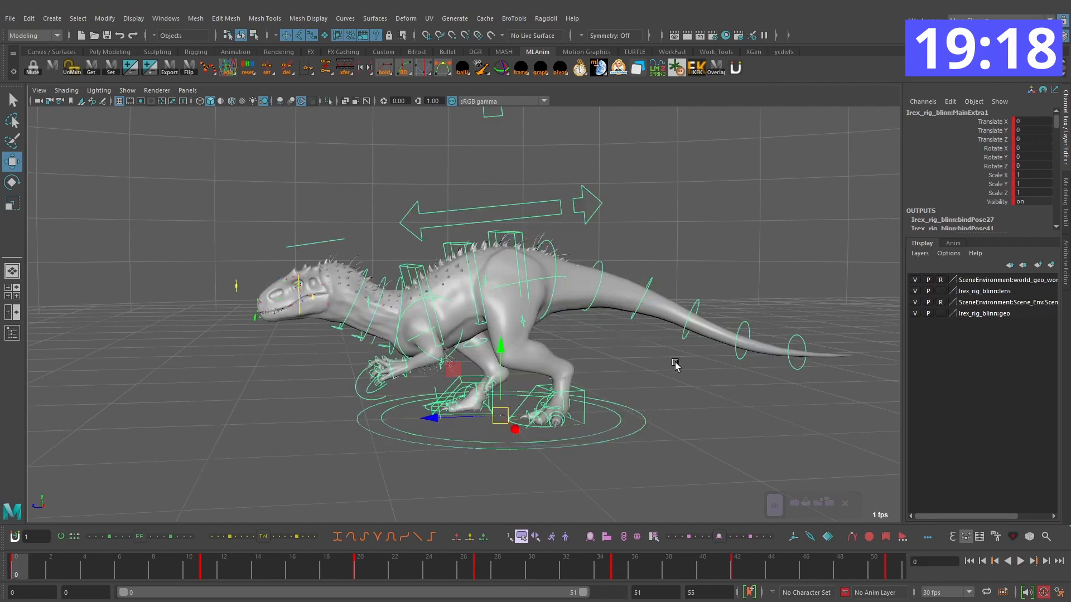
Step: Bake the body root and both foot controls to world-space locators with World Bake, and scale the locators up to about 21.7
left_click(669, 361)
left_click(544, 204)
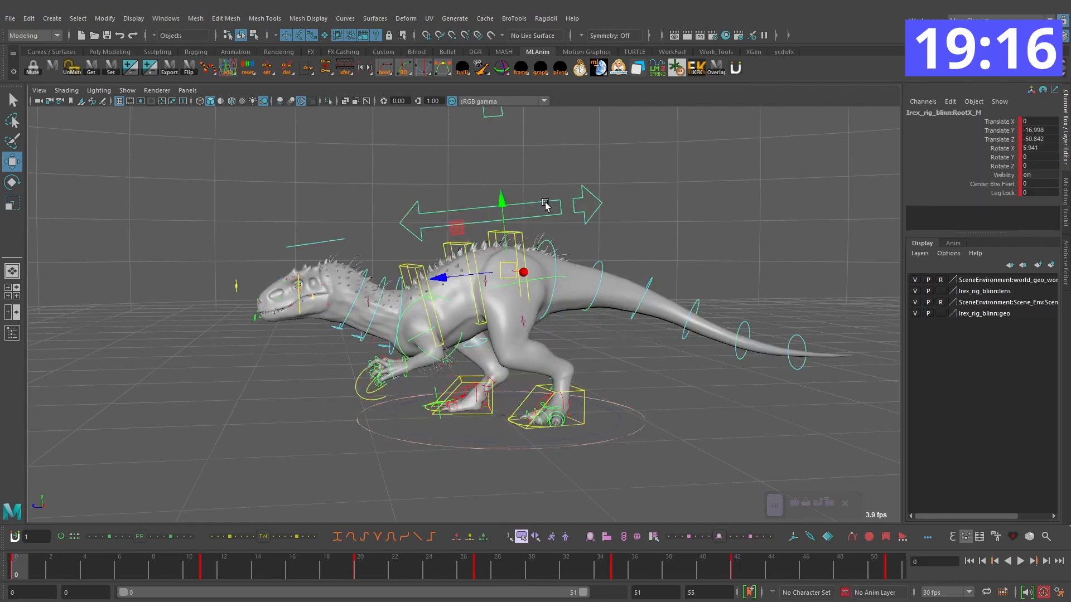
left_click(462, 387)
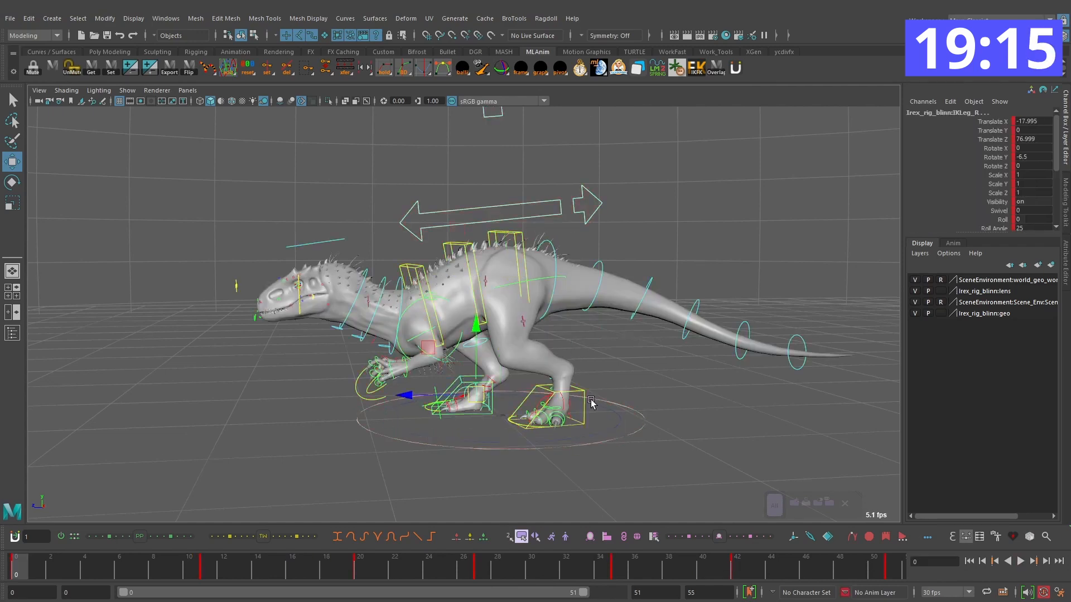
left_click(598, 68)
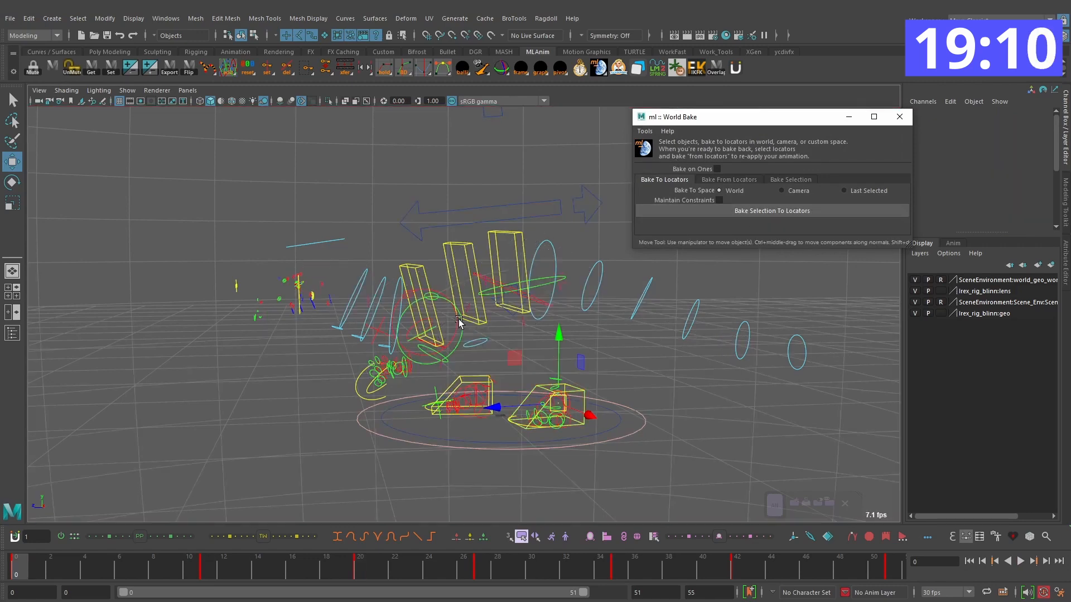
key("r")
middle_click_drag(577, 415, 606, 419)
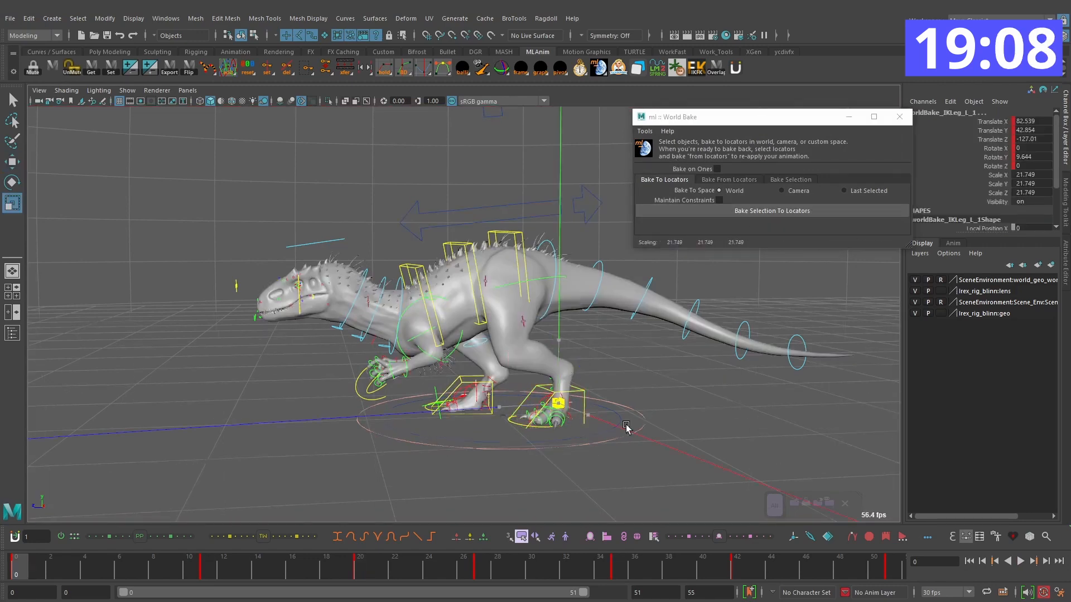
Step: Scale the baked body and foot locators up to about 213.5 and briefly play back the animation
left_click_drag(686, 421, 644, 378, "alt")
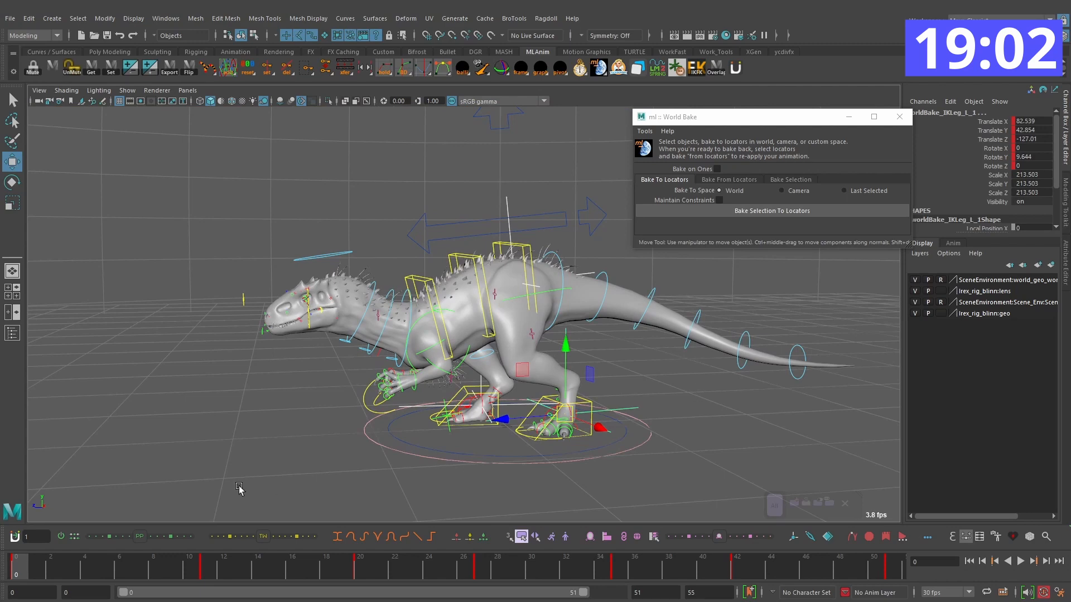
key("alt+v")
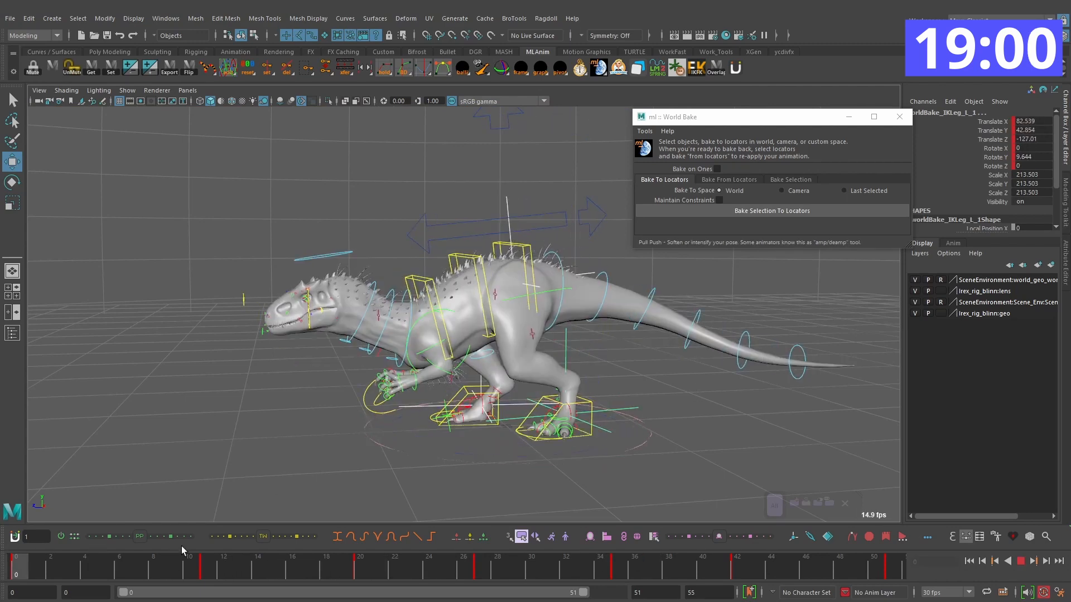
key("alt+v")
Step: Select the main control and delete all of its keys from frame 0 to 51
left_click(648, 434)
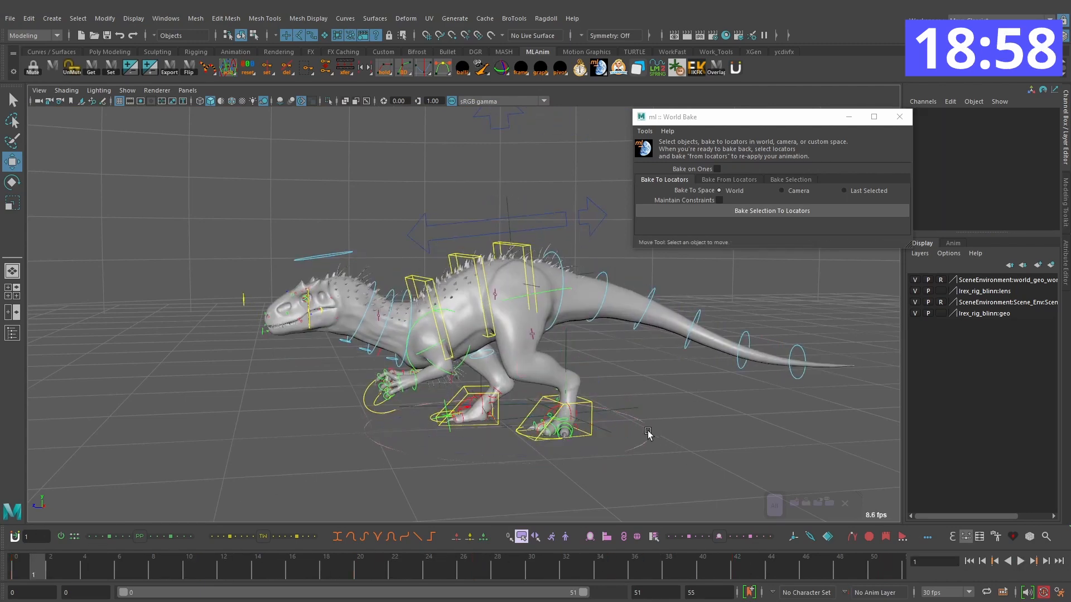
left_click(637, 446)
left_click_drag(894, 573, 4, 542, "shift")
right_click(187, 568)
left_click(234, 390)
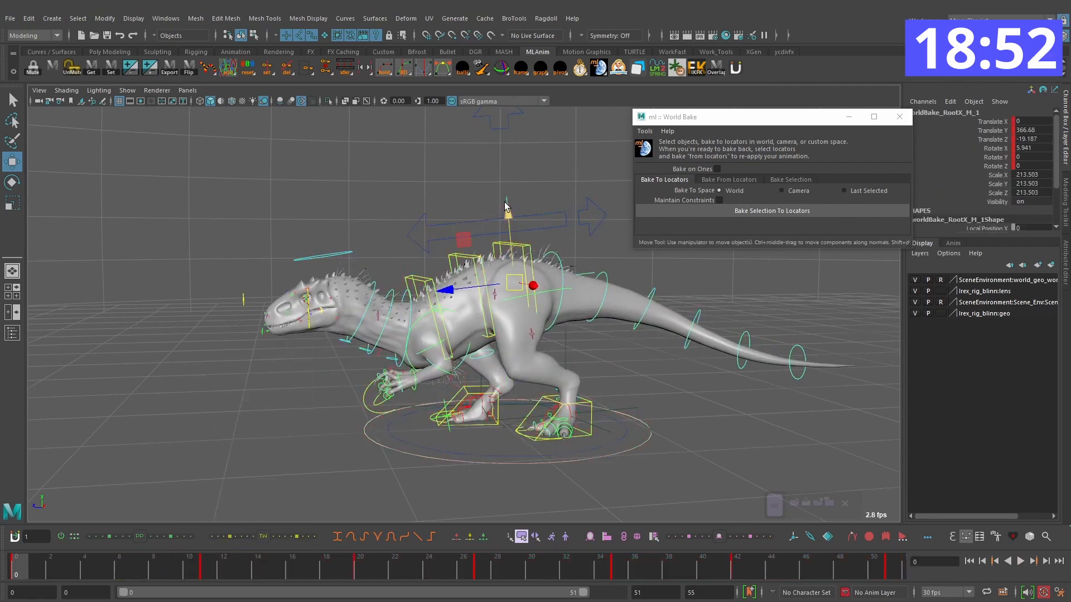
Step: Bake the body root locator and both foot locators back to their rig controls with World Bake
left_click(721, 181)
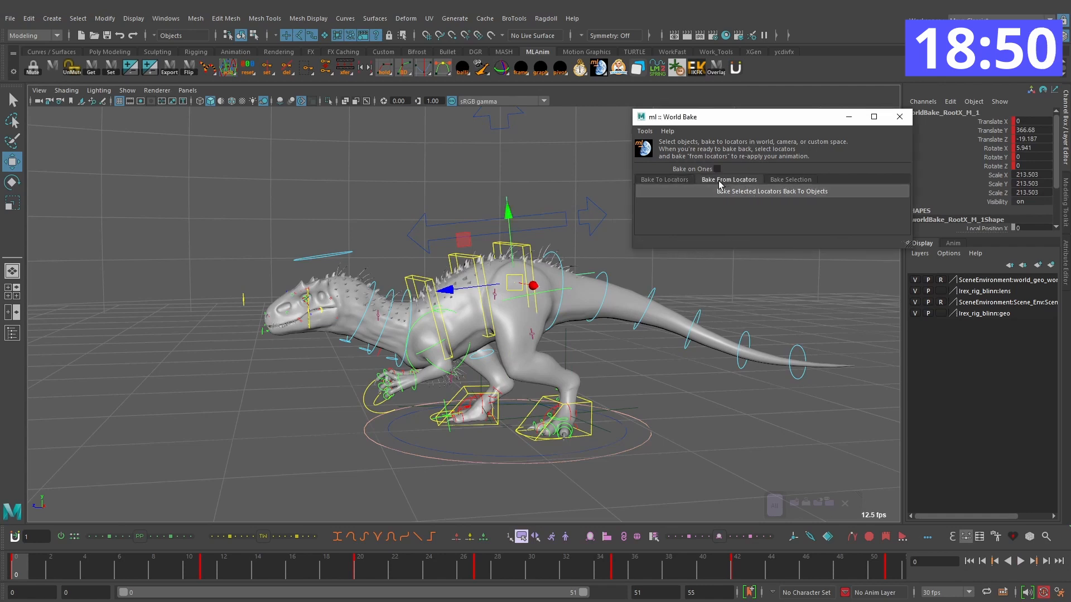
left_click(752, 192)
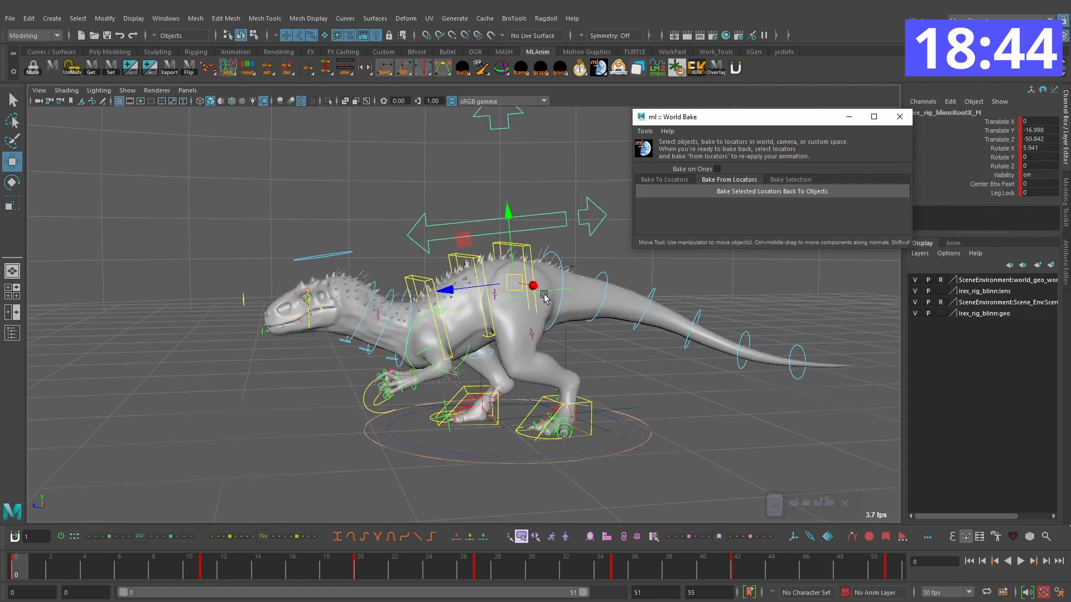
left_click(587, 401)
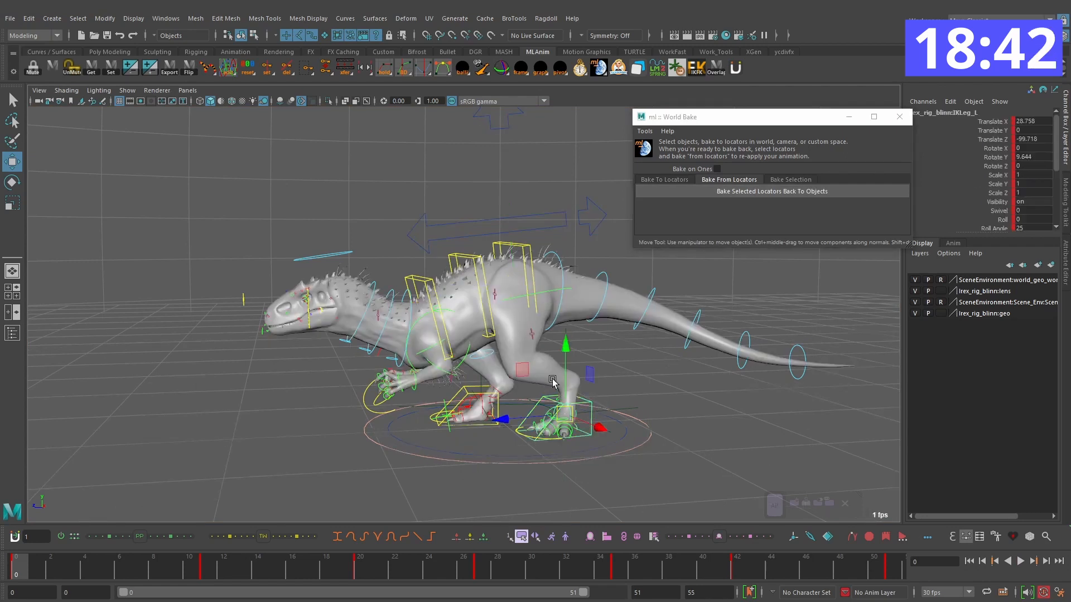
left_click(639, 409)
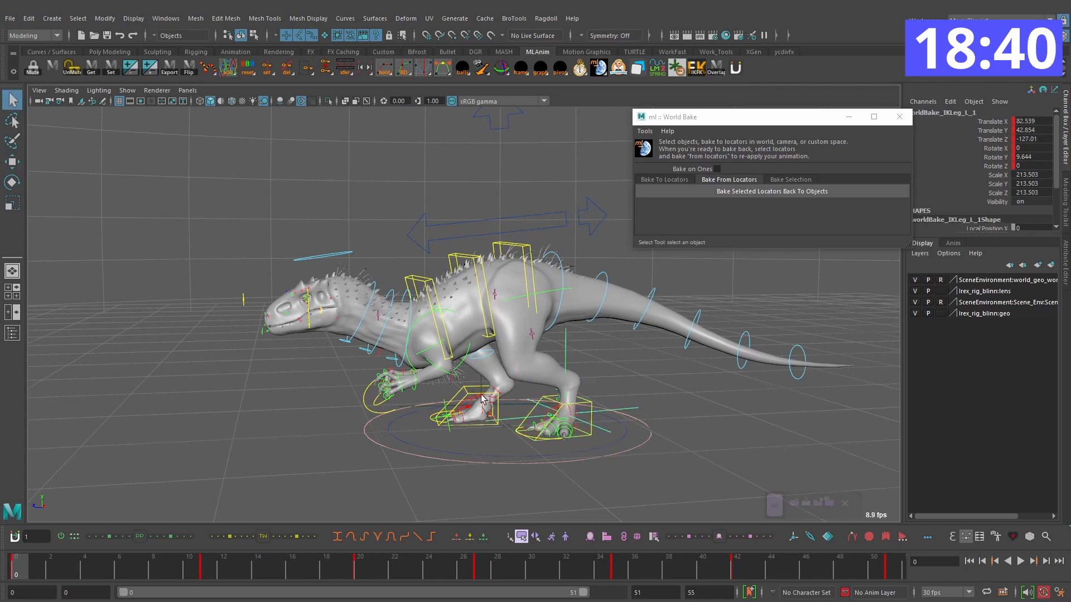
key("w")
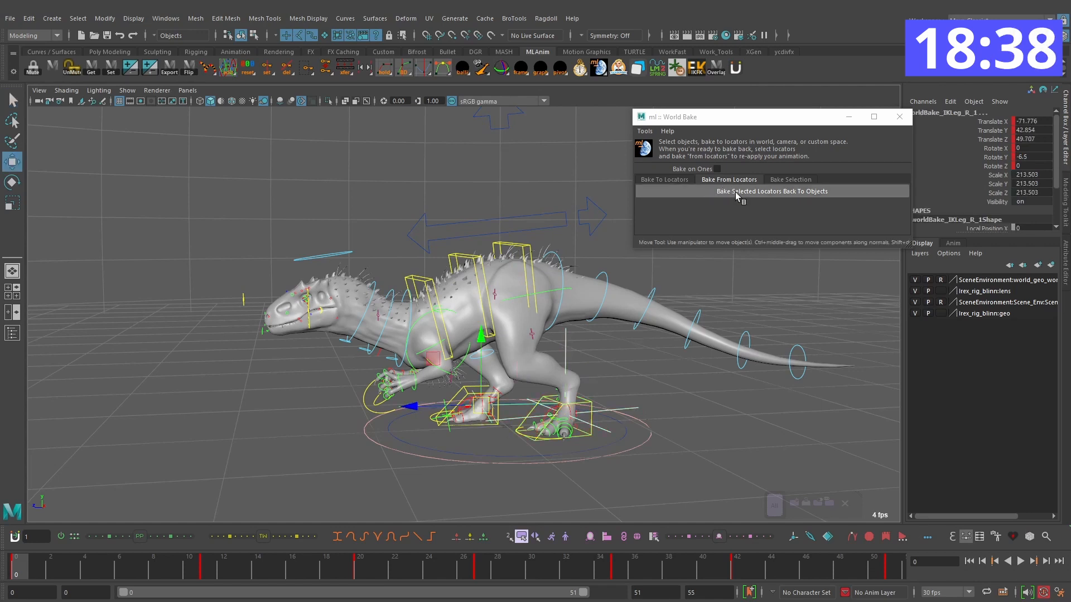
left_click(735, 192)
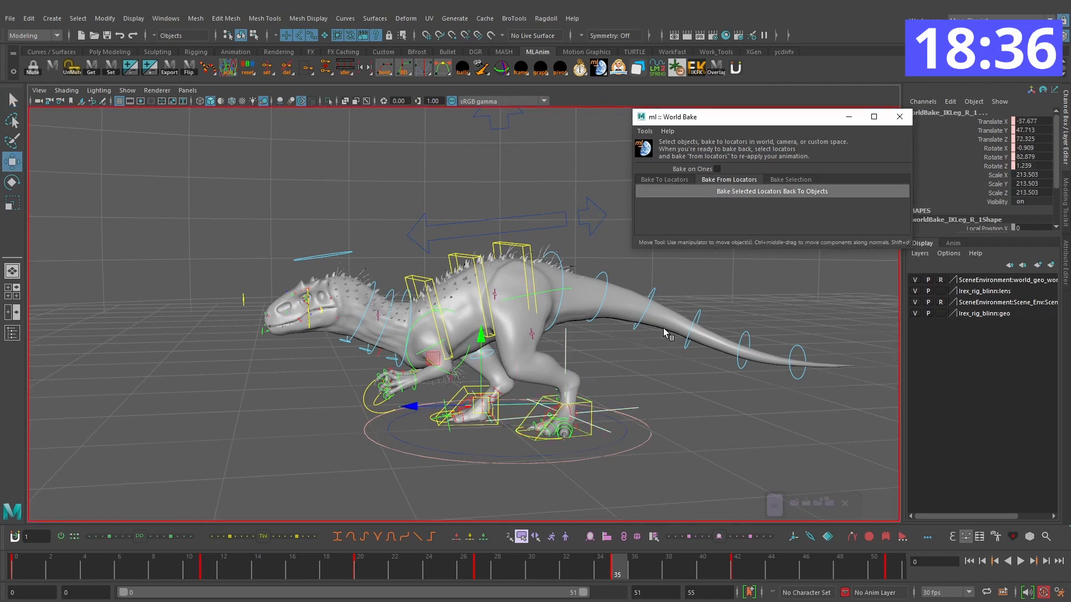
Step: Play back the baked turn without the main control's animation and return to frame 0
left_click(421, 456)
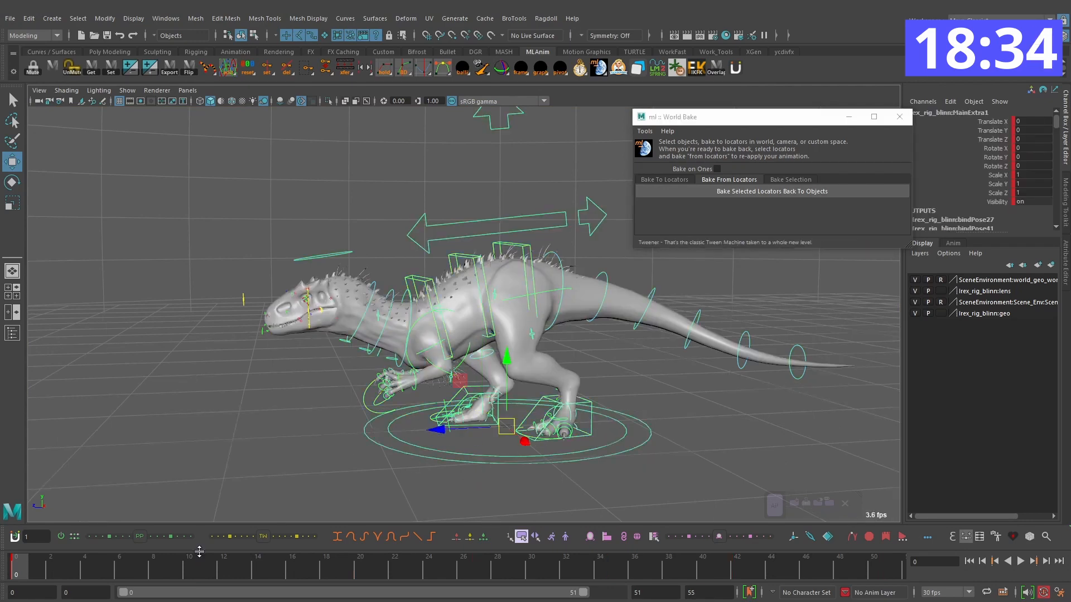
left_click(312, 498)
left_click(1021, 562)
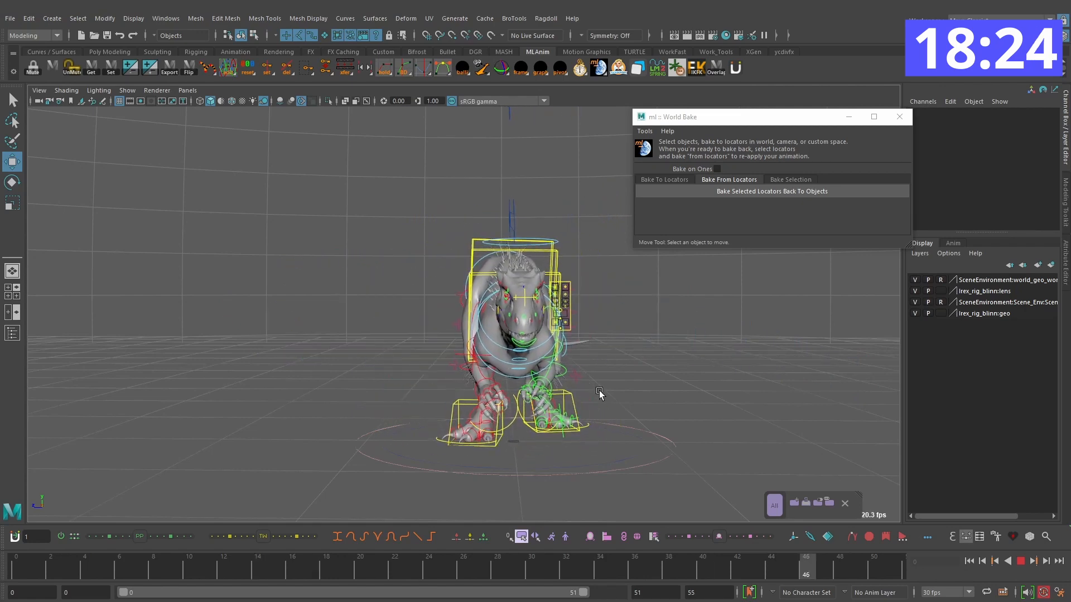
left_click(1021, 561)
left_click_drag(455, 568, 16, 568)
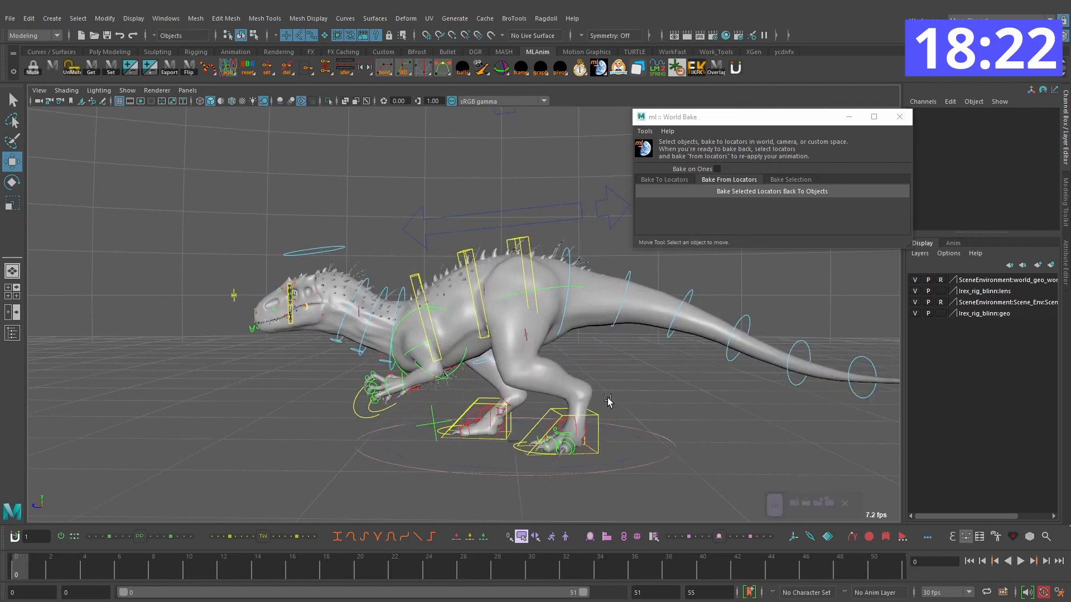
Step: Compare the main control and the left foot's position on frame 51 with the starting pose on frame 0
left_click(620, 468)
left_click_drag(824, 570, 893, 568)
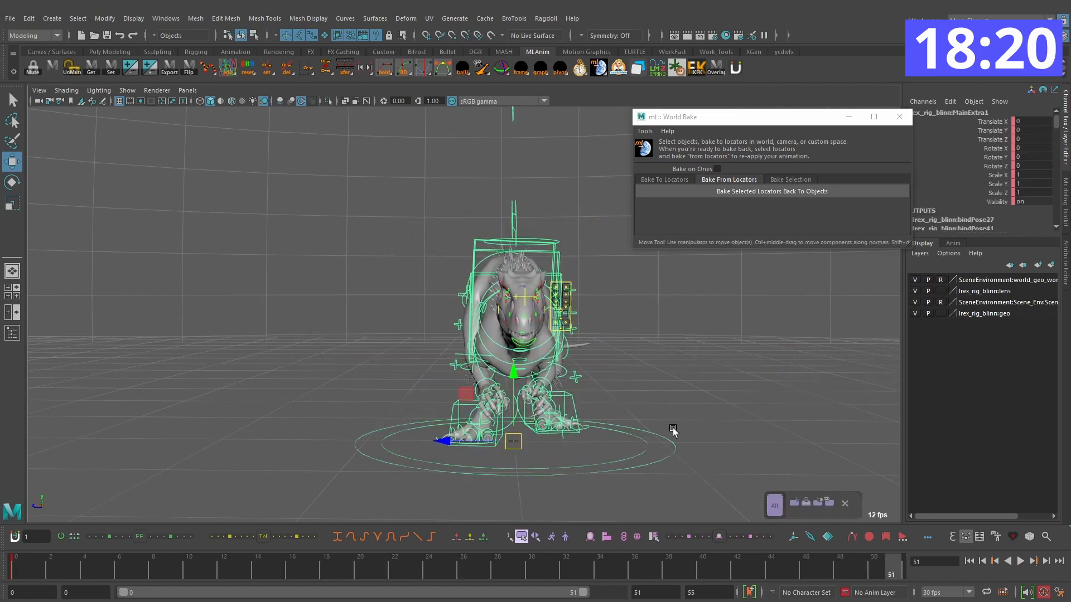
left_click(699, 449)
left_click(566, 396)
mouse_move(695, 392)
left_mouse_down("alt")
mouse_move(563, 387)
mouse_move(694, 383)
left_mouse_up("alt")
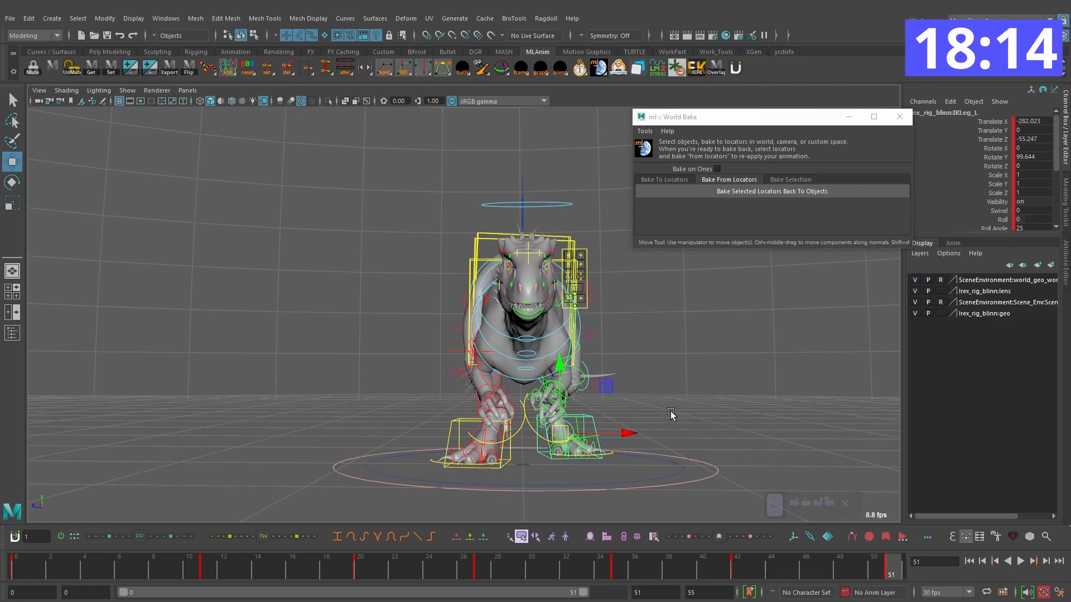
left_click(712, 474)
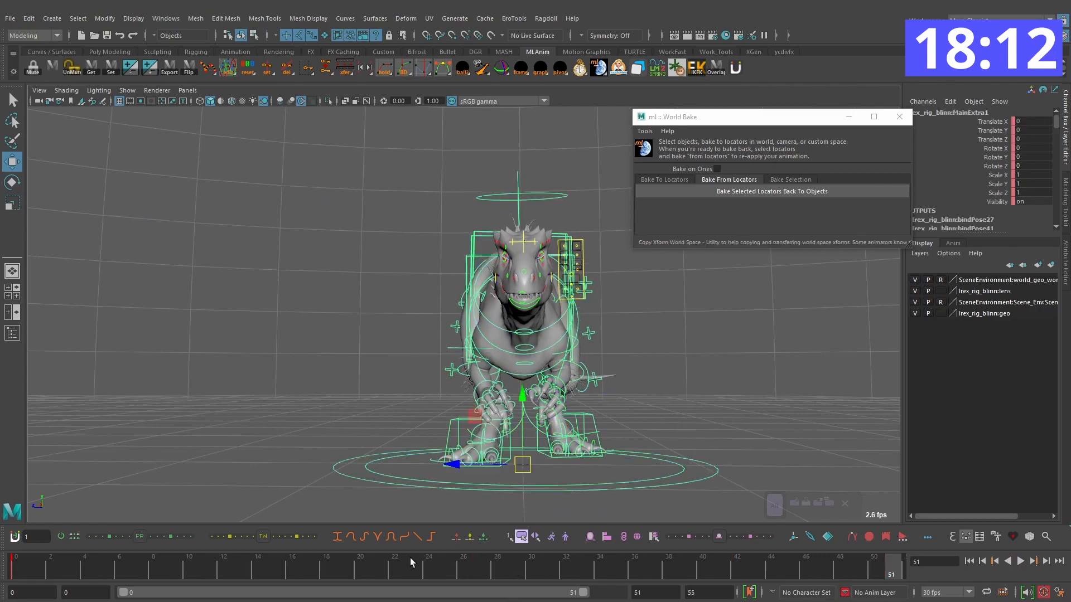
left_click(15, 562)
left_click_drag(544, 371, 630, 385, "alt")
left_click_drag(631, 443, 586, 438, "alt")
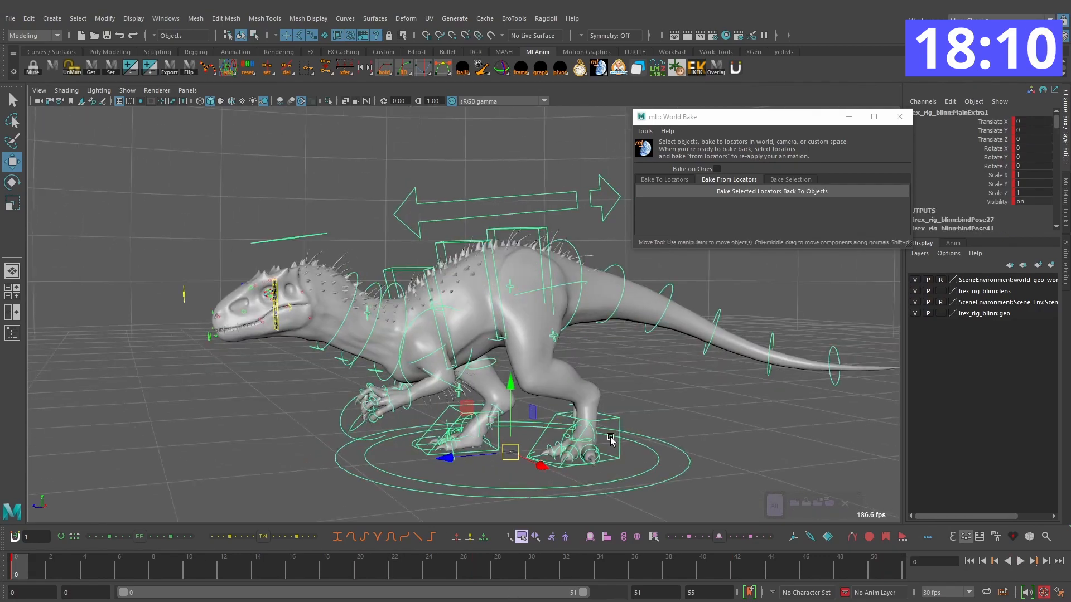
right_click_drag(586, 438, 647, 432, "alt")
Step: Select both foot controls and review their placement on the keys at frames 0, 11 and 20
left_click(672, 455)
left_click(453, 443)
left_click_drag(453, 443, 427, 482, "alt")
key("period")
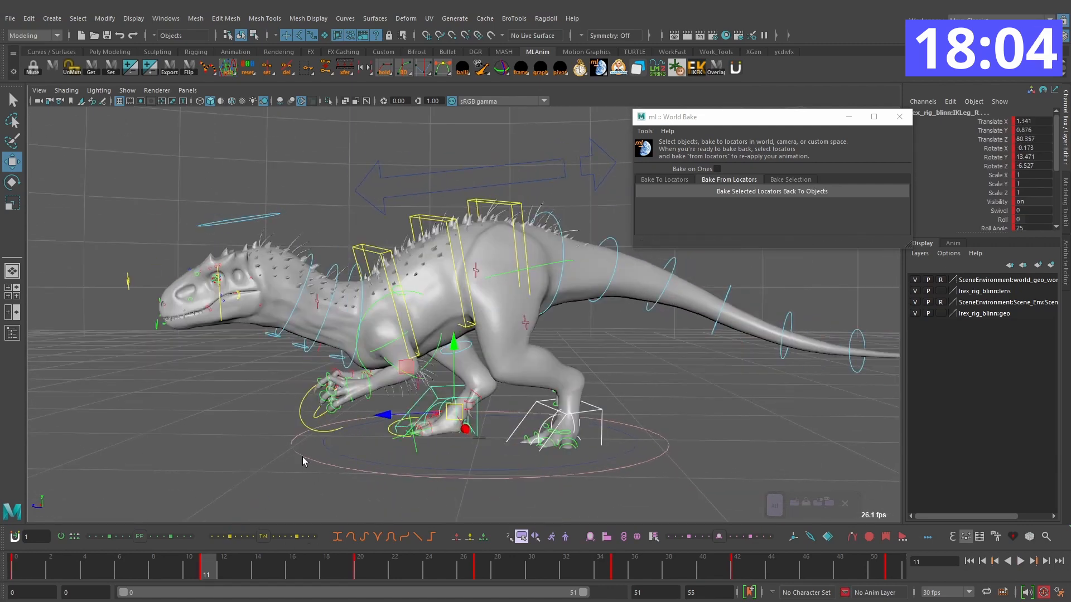
key("ctrl+v")
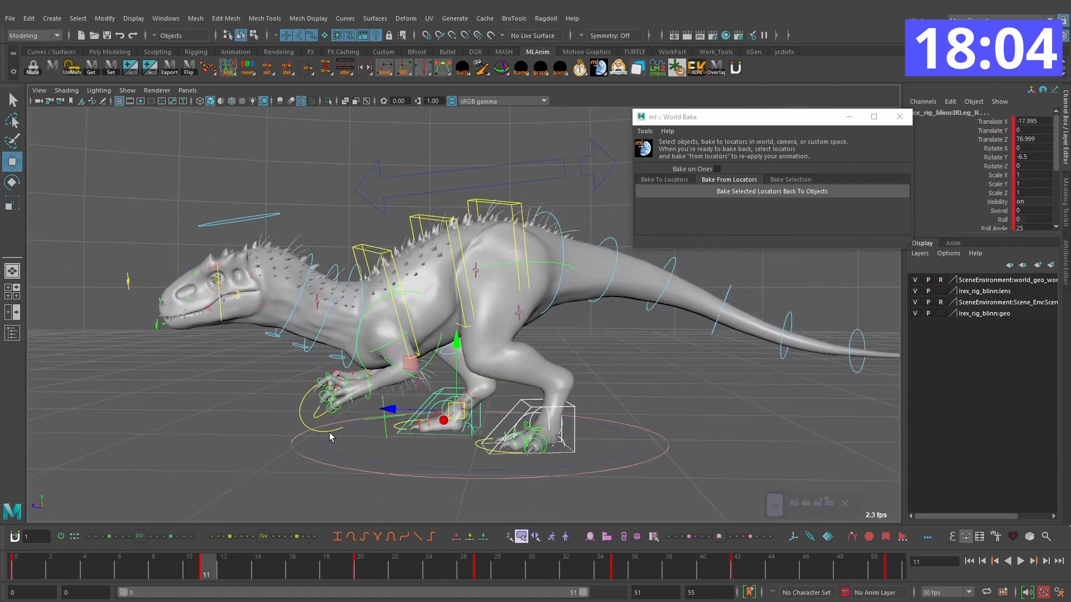
key("comma")
key("alt+v")
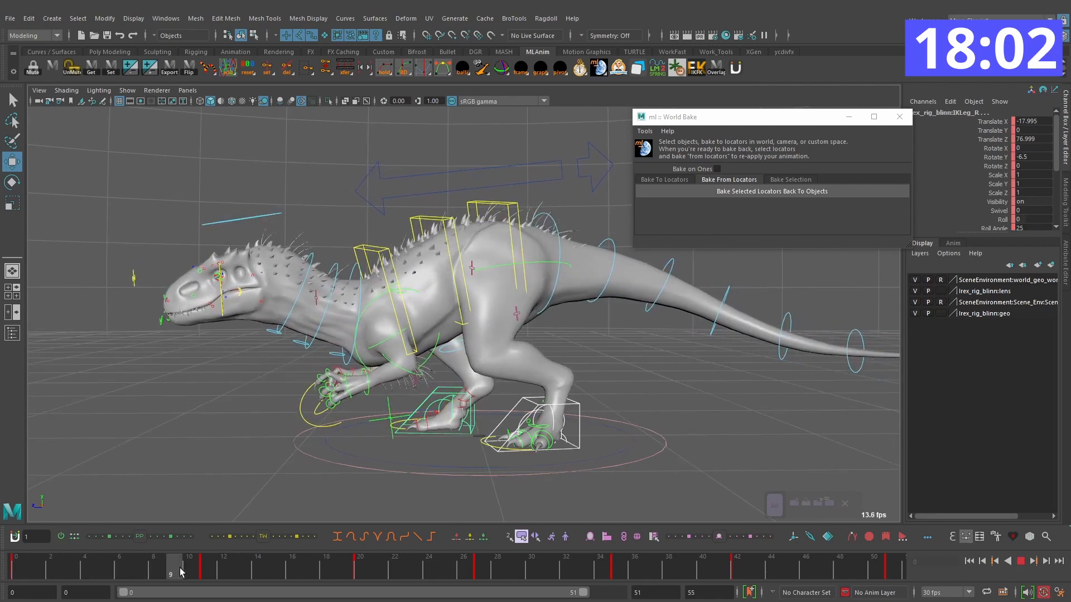
left_click_drag(180, 567, 313, 567)
key("comma")
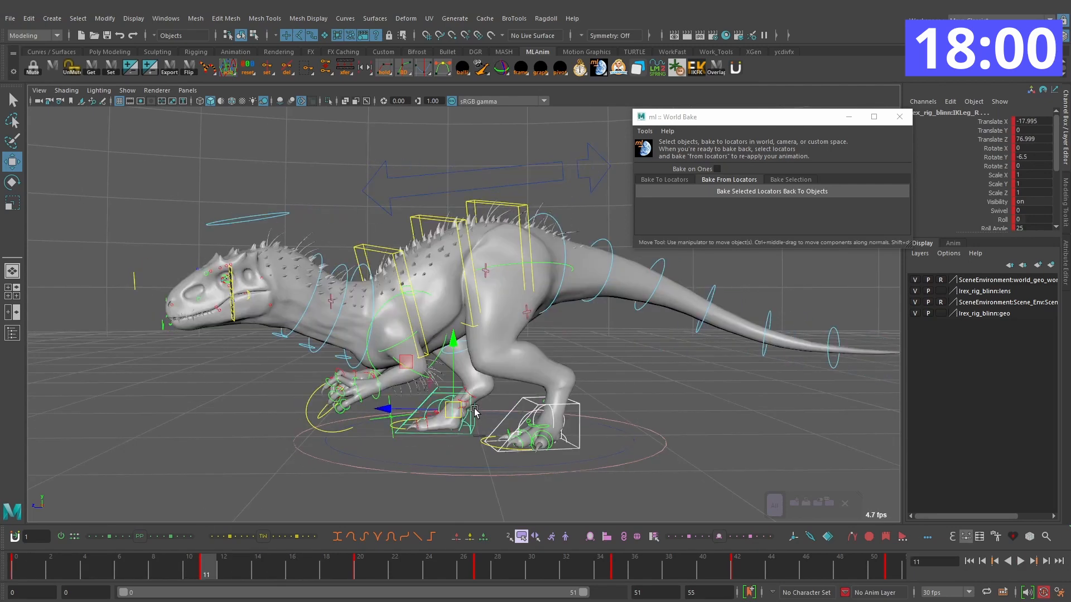
key("period")
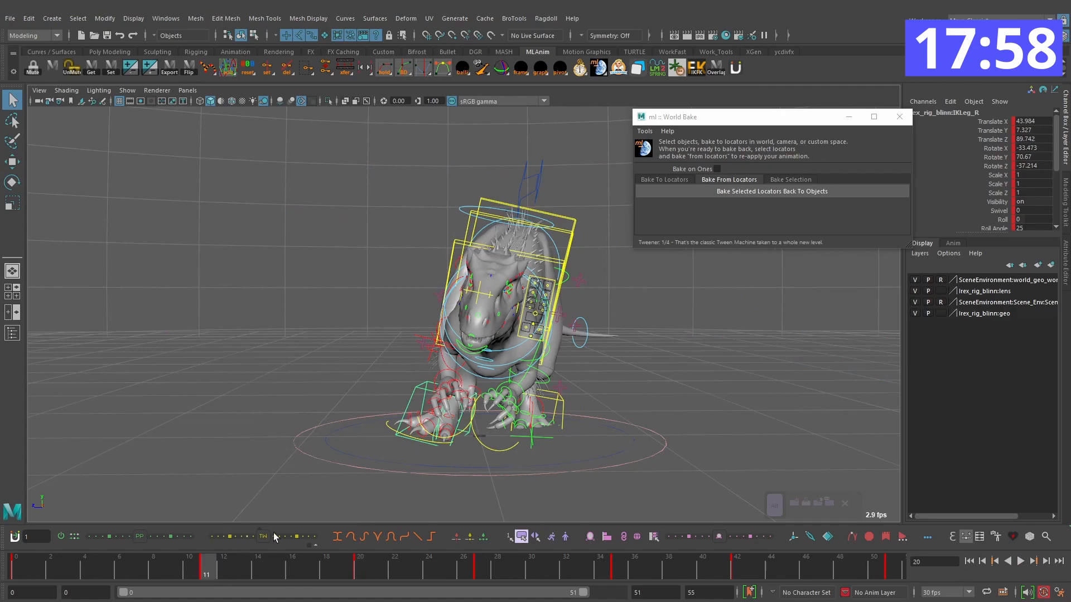
Step: Select the left foot control and play back its first step away from the starting pose
key("comma")
key("alt+period")
key("alt+period")
key("alt+period")
key("alt+period")
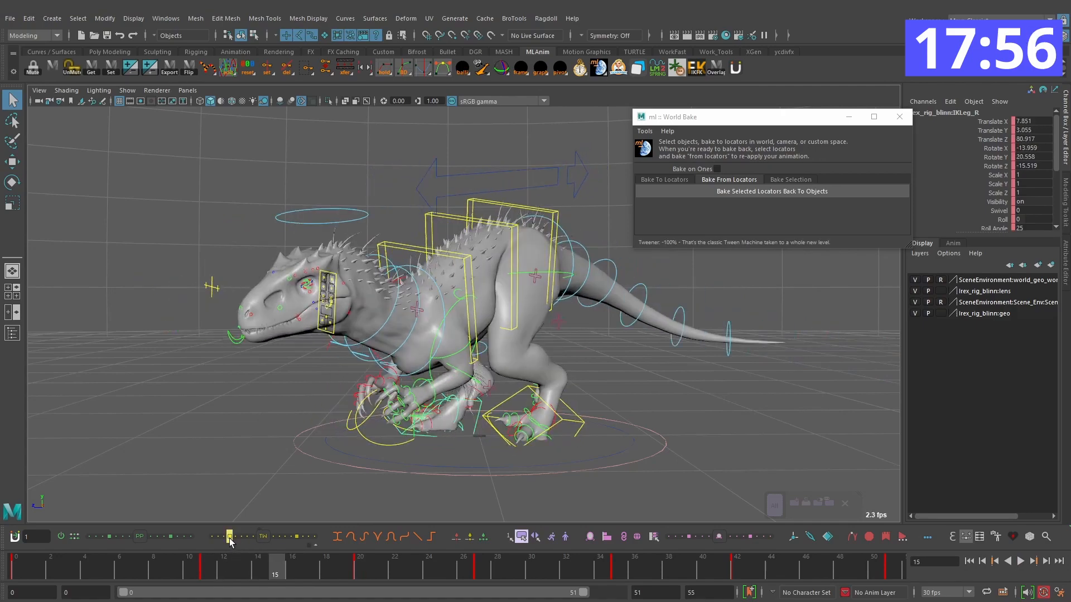
left_click_drag(390, 390, 527, 394, "alt")
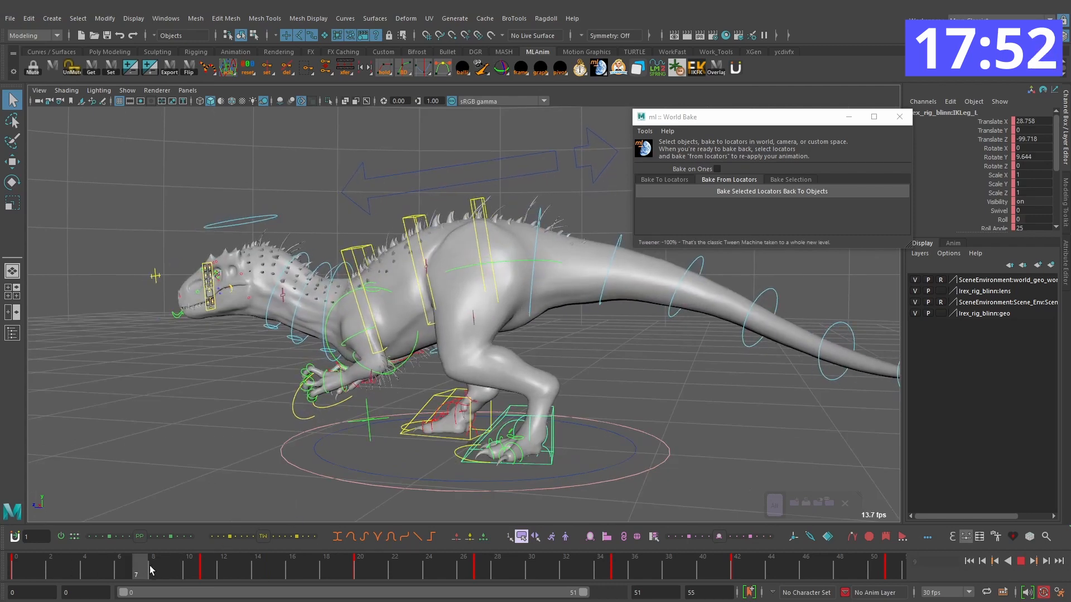
key("Escape")
Step: Hold the left foot's starting pose with a key on frame 9, and lift and rotate the foot on frame 14, Translate Y about 29.5
key("alt+period")
key("alt+period")
key("alt+period")
key("w")
left_click_drag(534, 420, 547, 408)
key("e")
left_click_drag(496, 380, 479, 421)
key("w")
key("e")
left_click_drag(518, 418, 274, 428, "alt")
key("w")
key("e")
left_click_drag(244, 481, 424, 413)
key("comma")
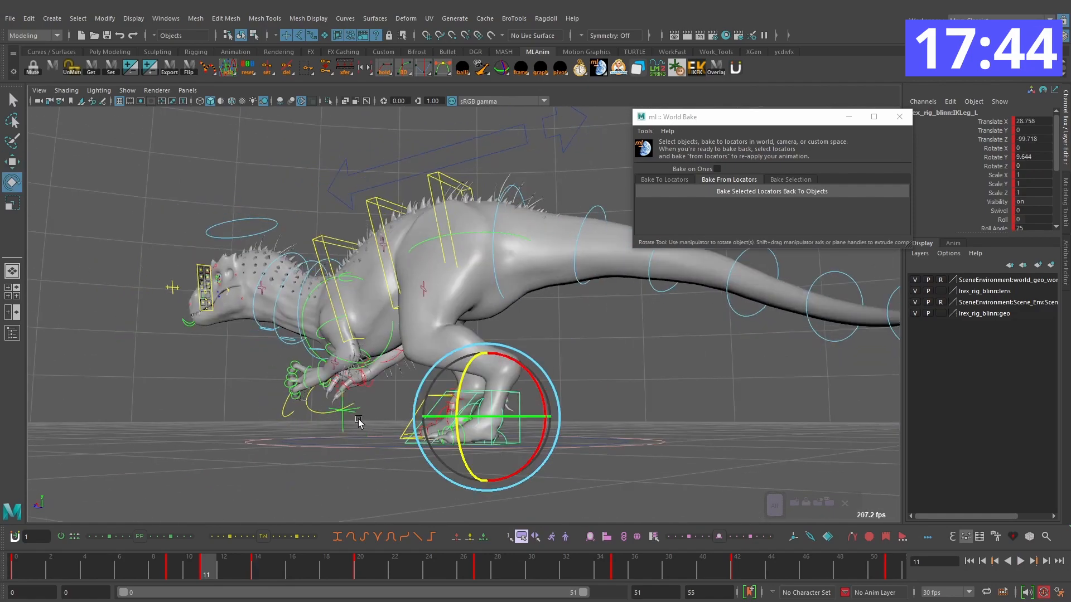
Step: Delete the left foot's key on frame 11 and check the lift-off from frame 9 to 14
right_click(208, 567)
left_click(262, 391)
key("comma")
left_click_drag(491, 399, 493, 418, "alt")
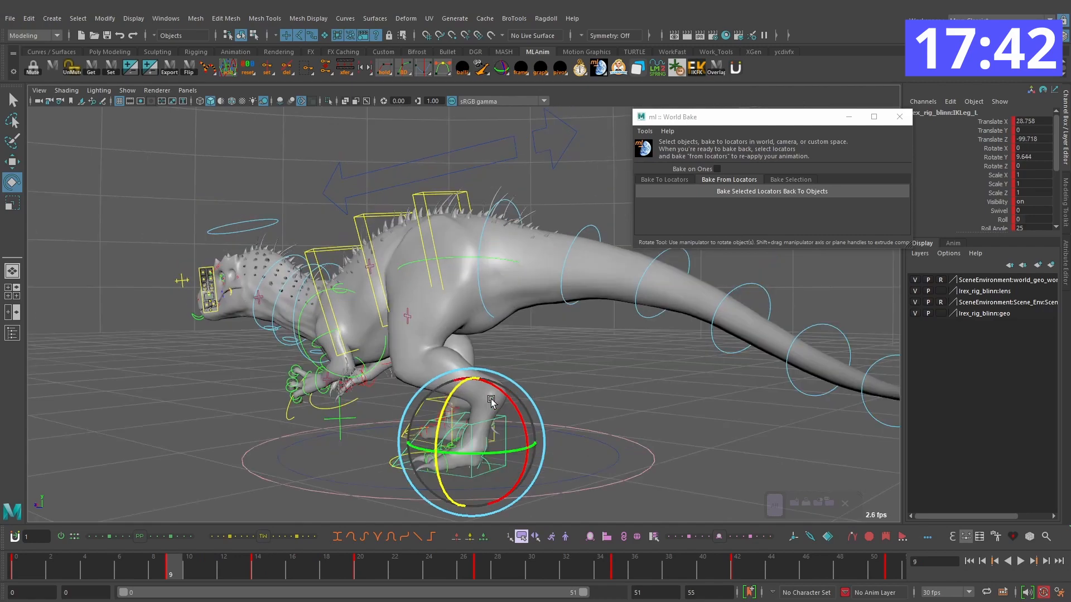
key("alt+period")
key("alt+period")
key("alt+period")
key("alt+period")
key("alt+period")
left_click_drag(492, 365, 574, 424)
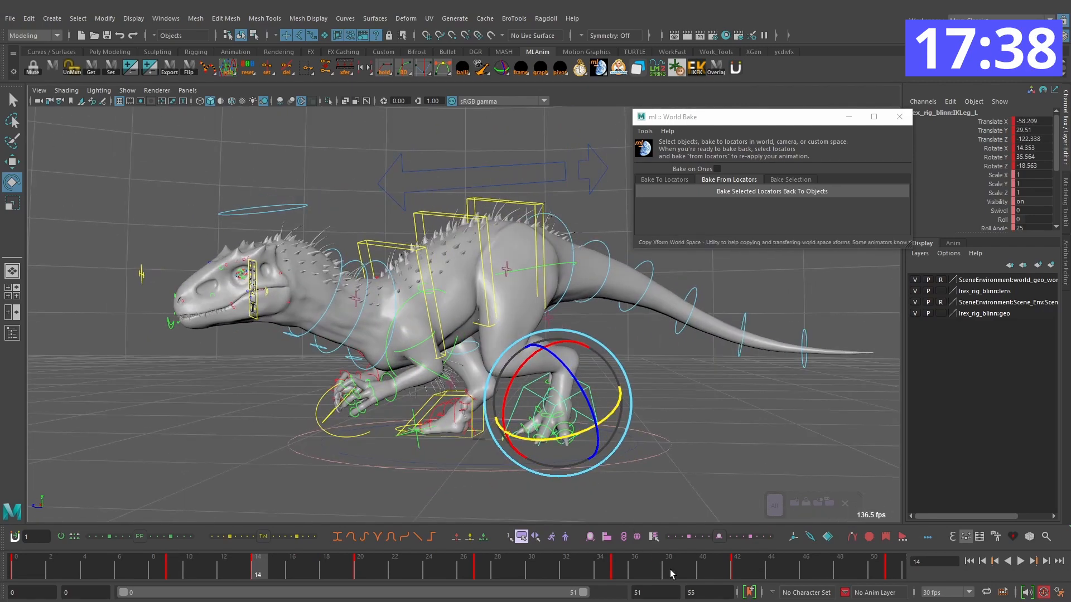
Step: Examine the left foot's step between frames 14 and 20 against its final pose on frame 51
left_click(895, 567)
left_click_drag(167, 570, 296, 570)
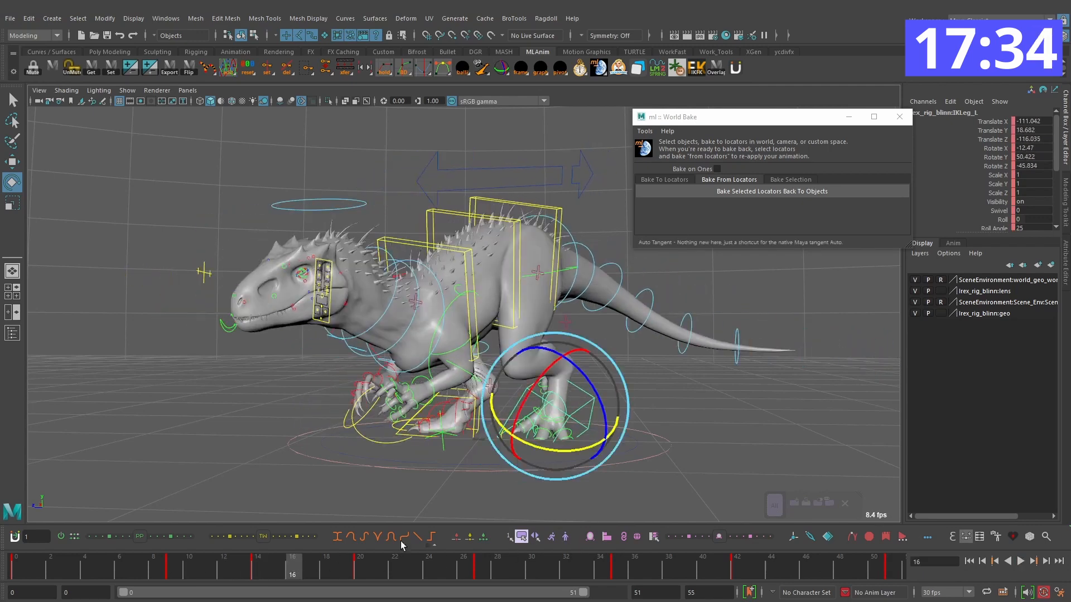
key("alt+period")
key("alt+period")
key("alt+period")
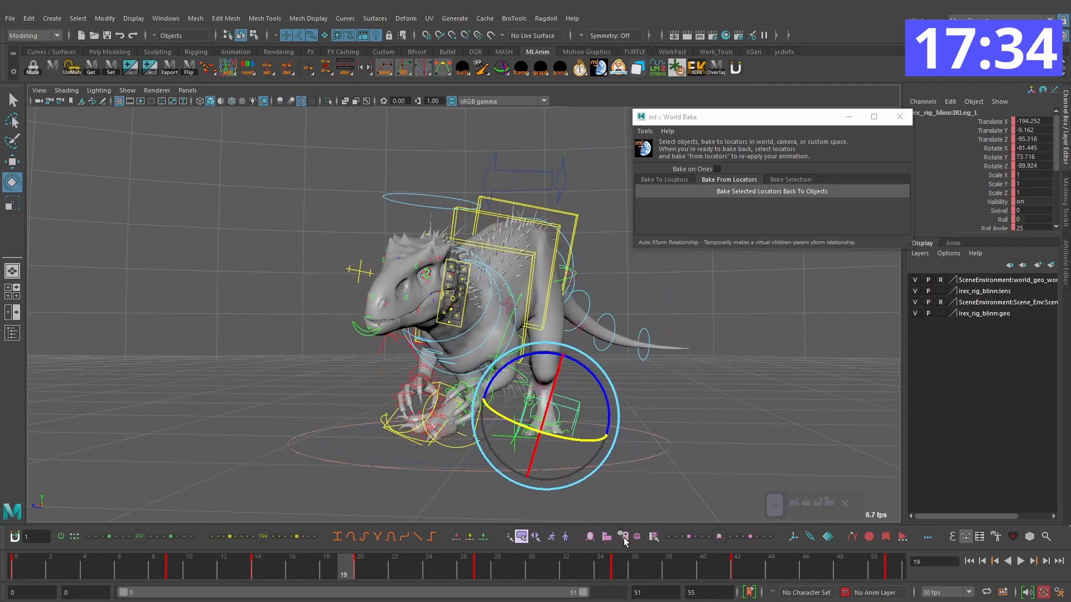
right_click(563, 536)
left_click_drag(670, 424, 563, 427, "alt")
left_click_drag(259, 568, 368, 569)
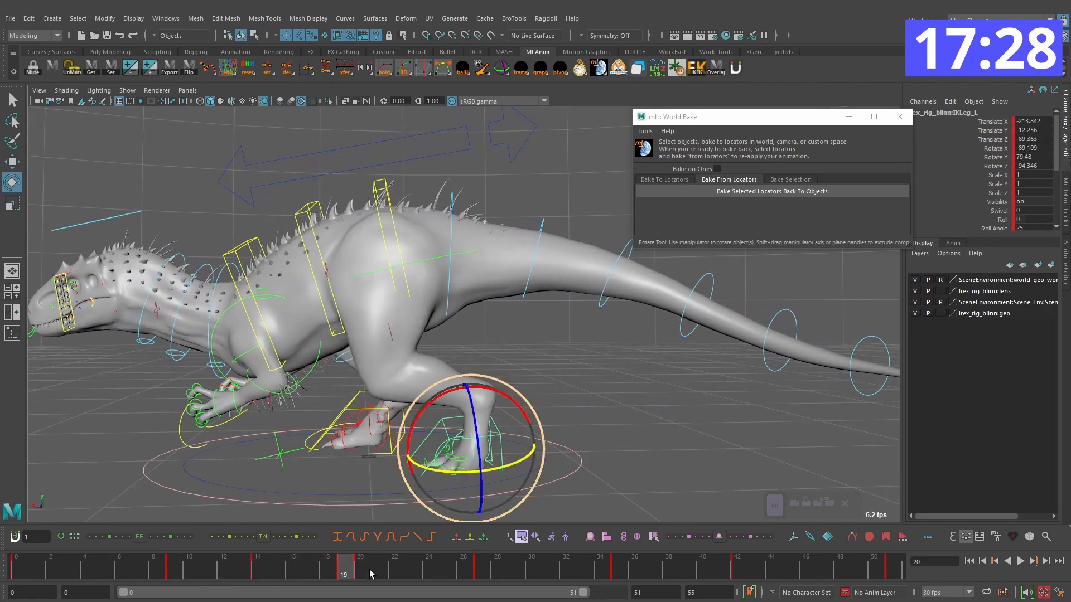
left_click_drag(303, 576, 255, 566)
Step: Reposition the left foot around frame 14 and step through to its key on frame 20
key("w")
left_click_drag(329, 463, 565, 421, "alt")
key("e")
key(".")
key("w")
mouse_move(500, 373)
left_mouse_down()
mouse_move(516, 385)
mouse_move(494, 394)
mouse_move(505, 390)
left_mouse_up()
key("alt+.")
key("alt+.")
key("alt+.")
key(".")
key(".")
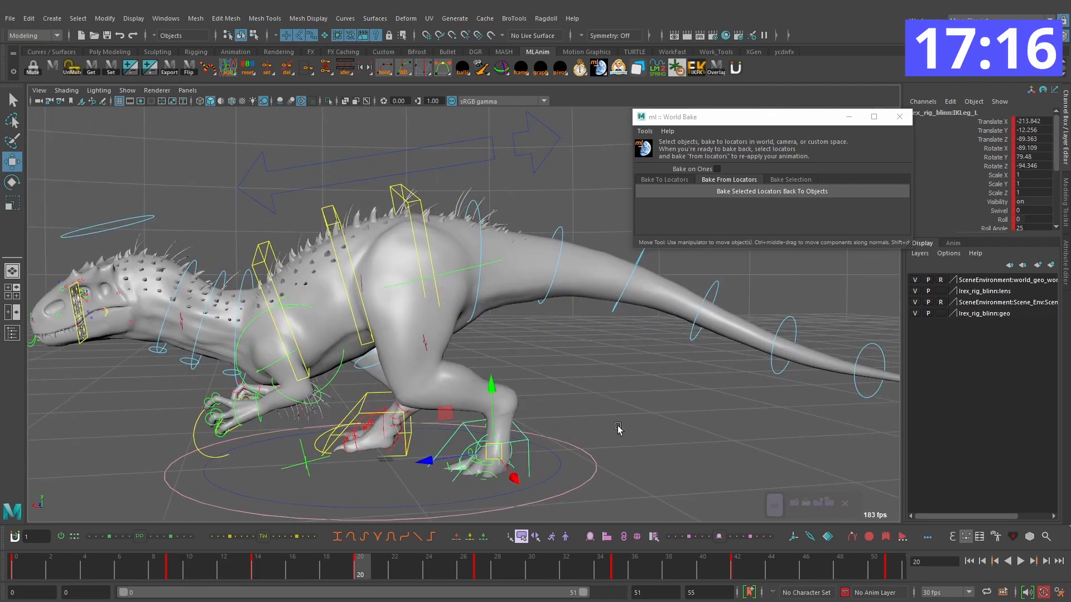
key(".")
Step: Copy the left foot's planted pose from frame 51 onto frame 19 and slide the foot closer to the body
left_click(889, 573)
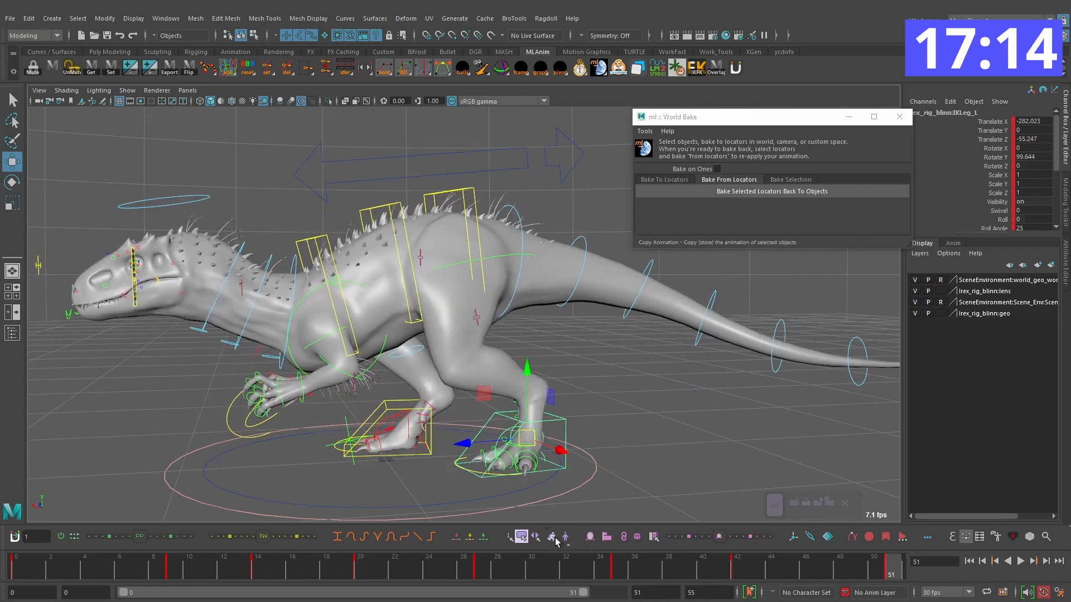
left_click(340, 573)
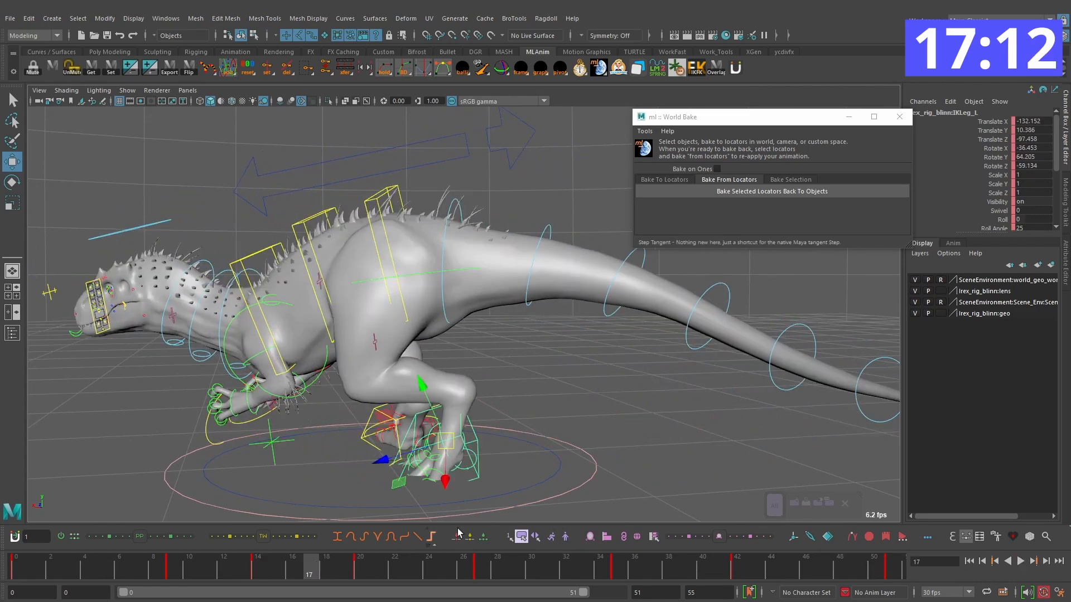
left_click(588, 544)
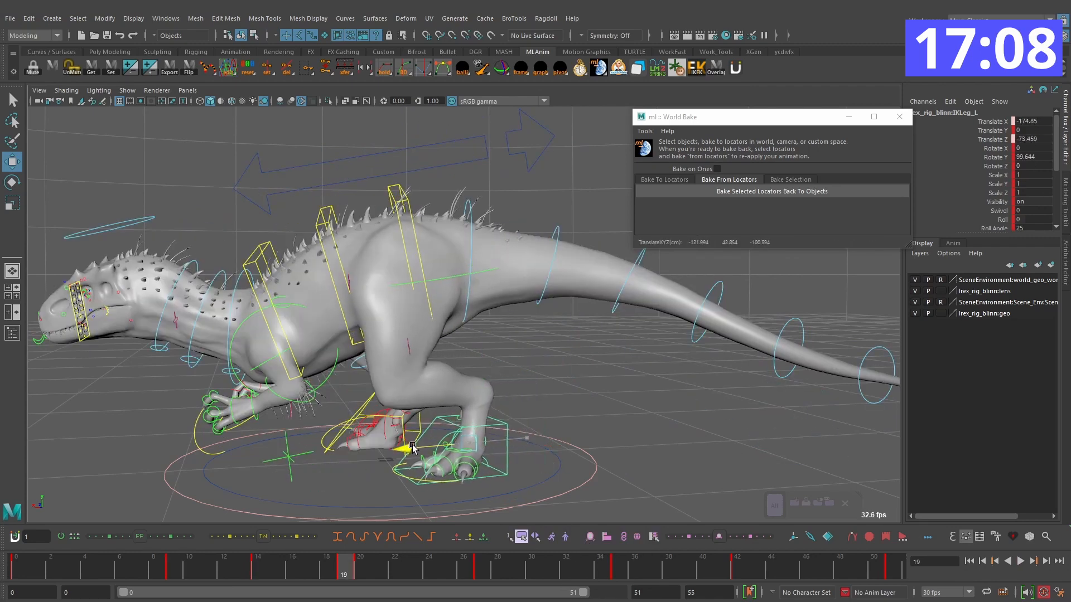
key("alt+comma")
key("alt+comma")
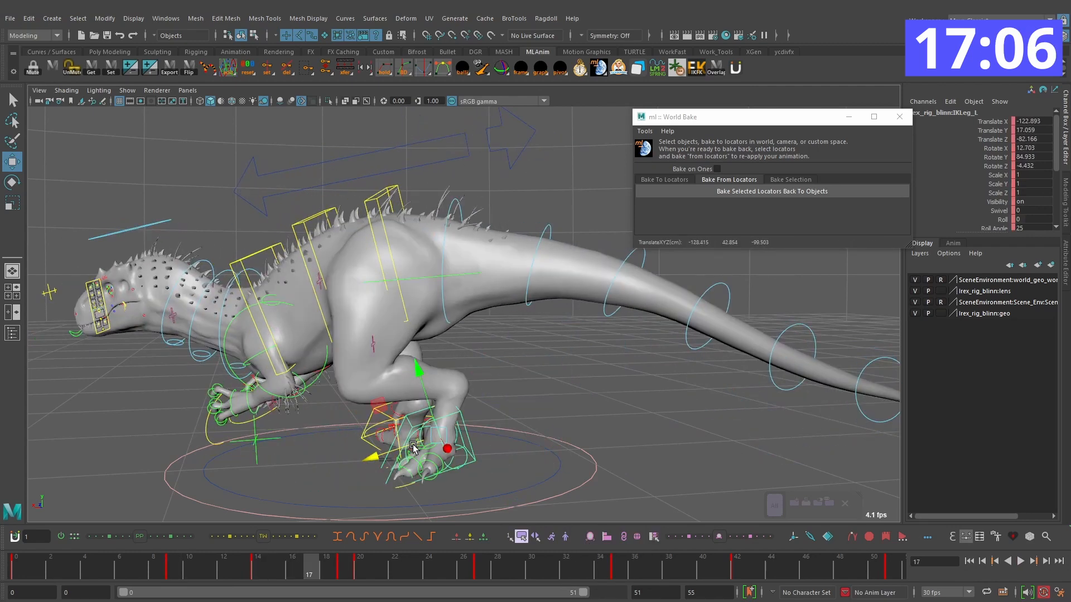
Step: Slide the left foot on frame 19 to about Translate X -150.5, Z -77.6, checking the frames just before it
key("alt+period")
key("alt+period")
key("comma")
left_click_drag(412, 451, 527, 407)
key("comma")
key("alt+period")
key("alt+period")
key("alt+period")
key("alt+period")
key("alt+period")
key("alt+period")
key("alt+period")
key("alt+period")
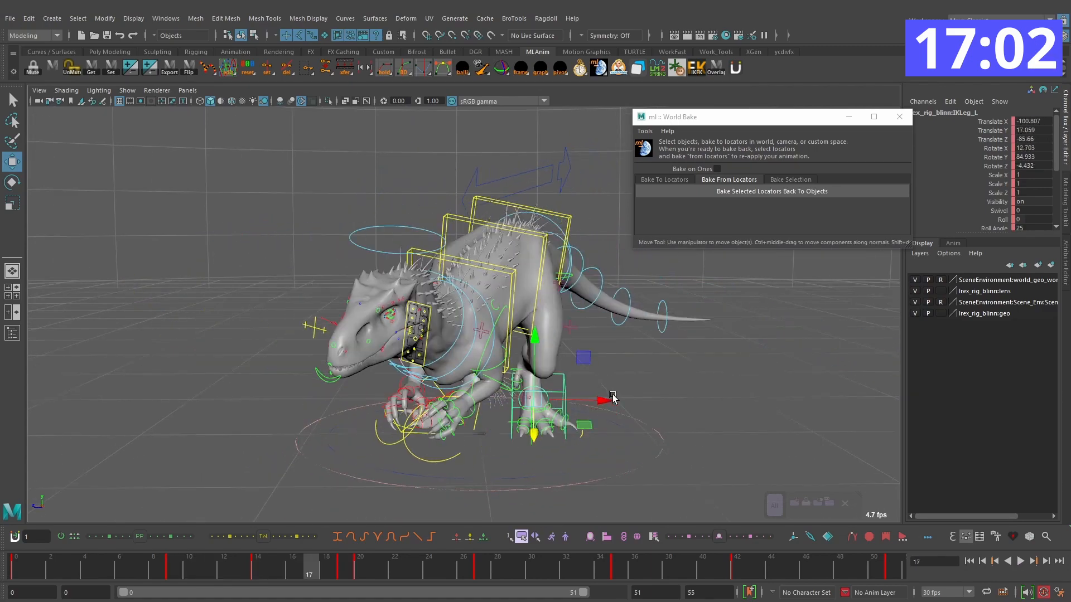
Step: Rotate the left foot on frame 19 to Rotate Y 83.32 and shift it to about Translate X -149.2, Z -88.7
left_click_drag(600, 412, 570, 424, "alt")
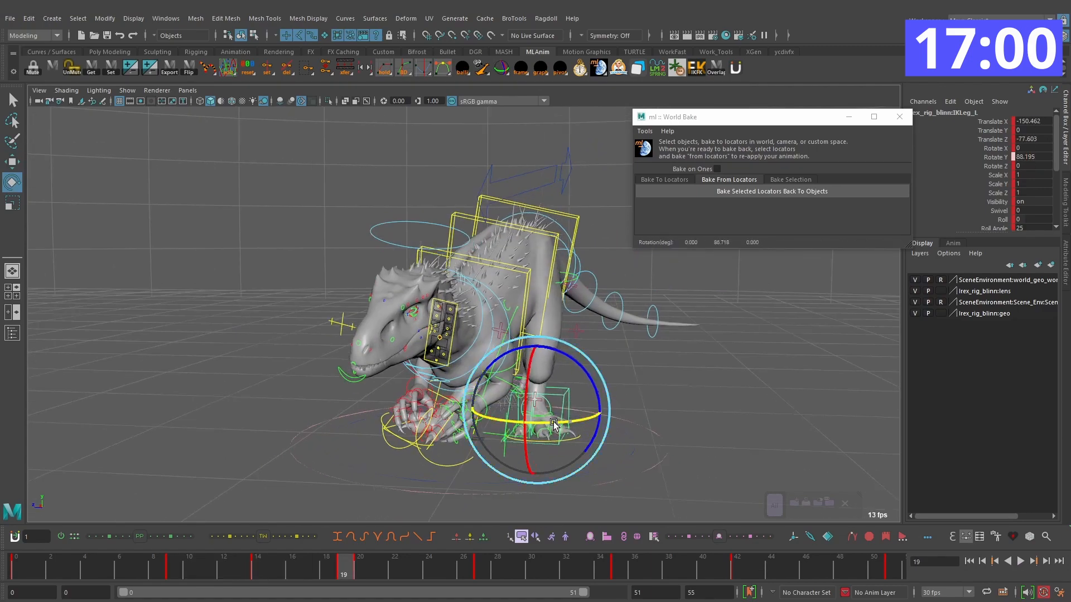
key("w")
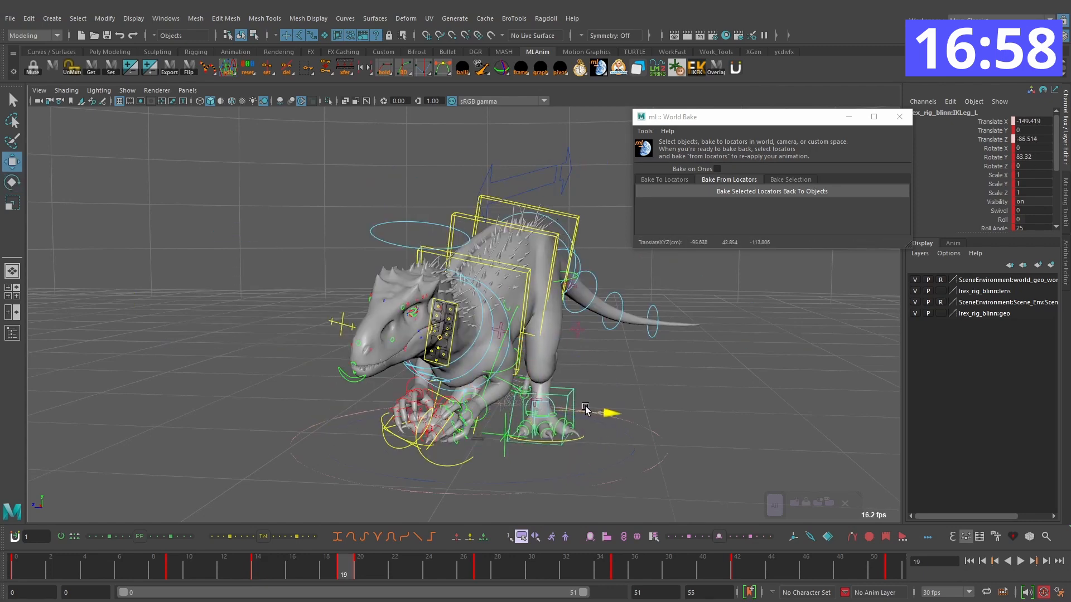
key("period")
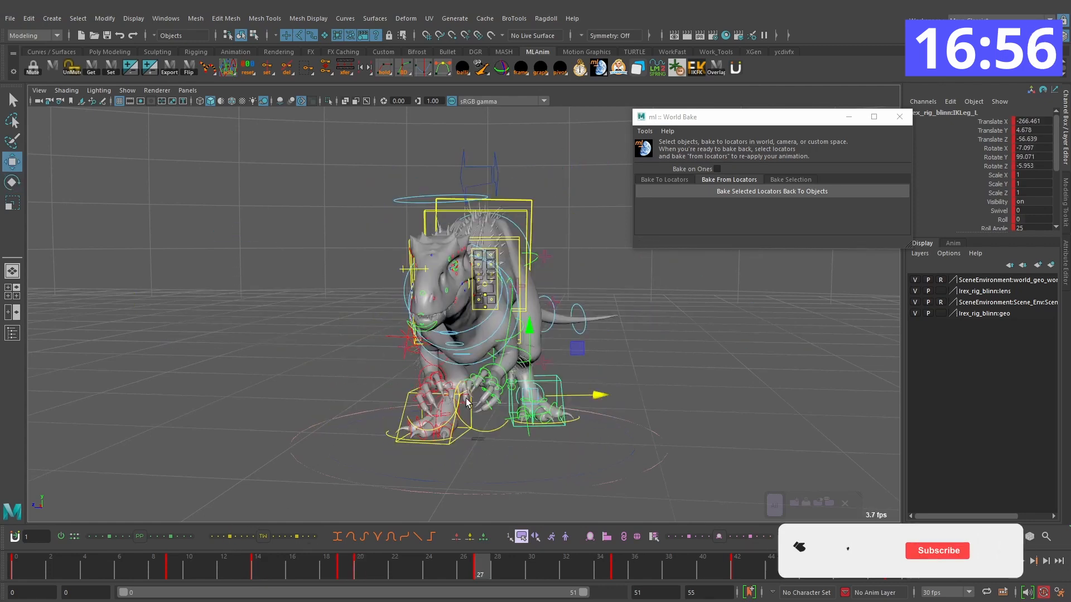
left_click_drag(558, 399, 394, 407, "alt")
Step: Step through, scrub and play the turn from several angles to examine the left foot's planted step
key("comma")
left_click_drag(413, 570, 480, 569)
left_click_drag(432, 430, 592, 438, "alt")
key("alt+period")
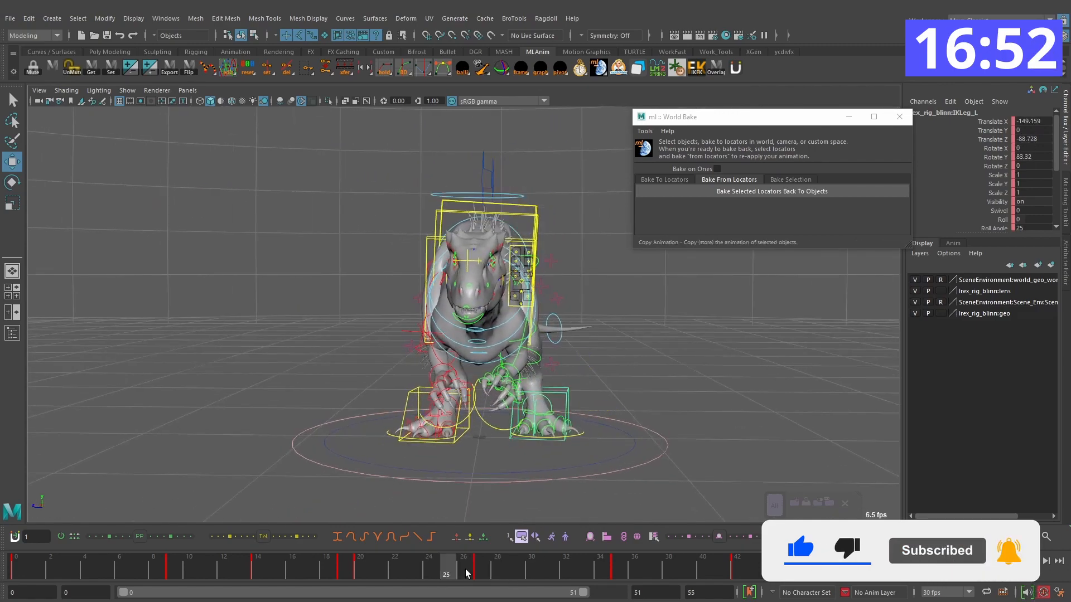
left_click_drag(460, 569, 524, 566)
left_click_drag(770, 569, 434, 551)
left_click_drag(558, 551, 54, 491)
key("alt+1")
left_click(1021, 561)
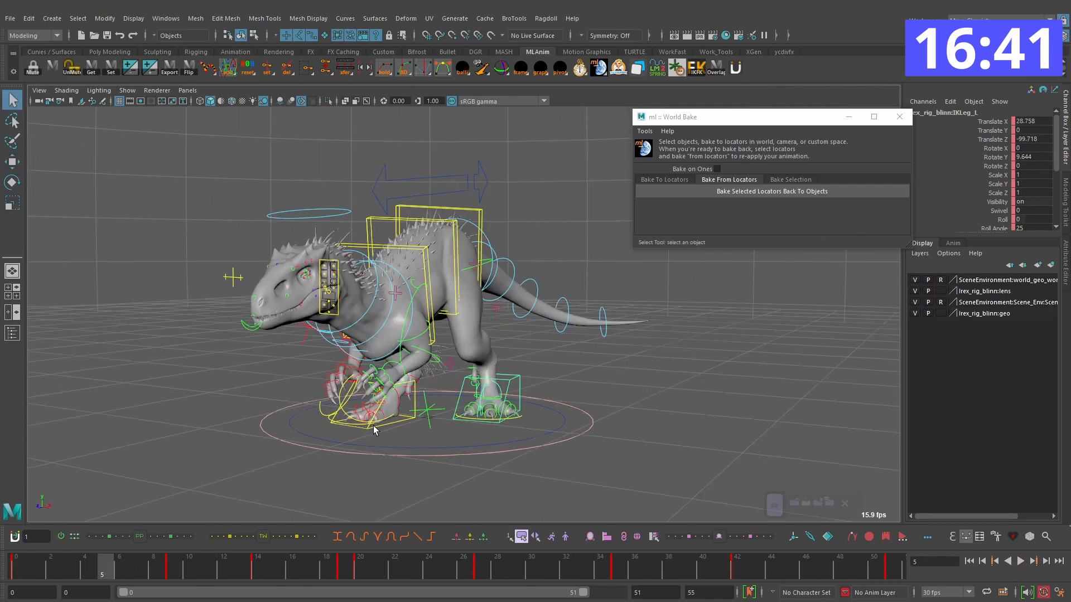
Step: Delete the right foot control's key at frame 11
left_click_drag(395, 423, 325, 454, "alt")
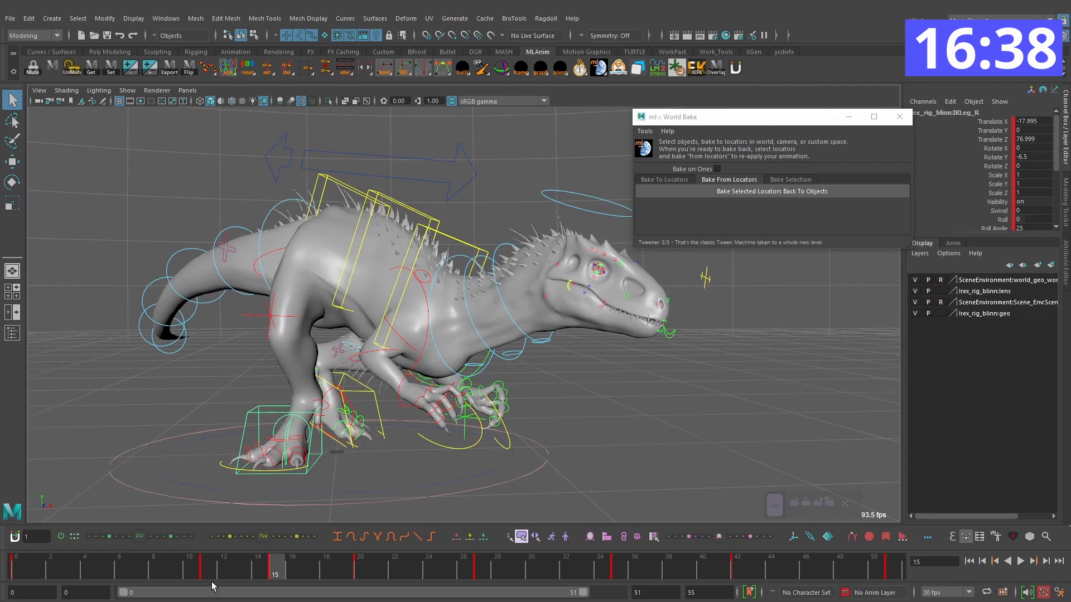
left_click(187, 573)
left_click_drag(187, 573, 214, 573)
right_click(213, 573)
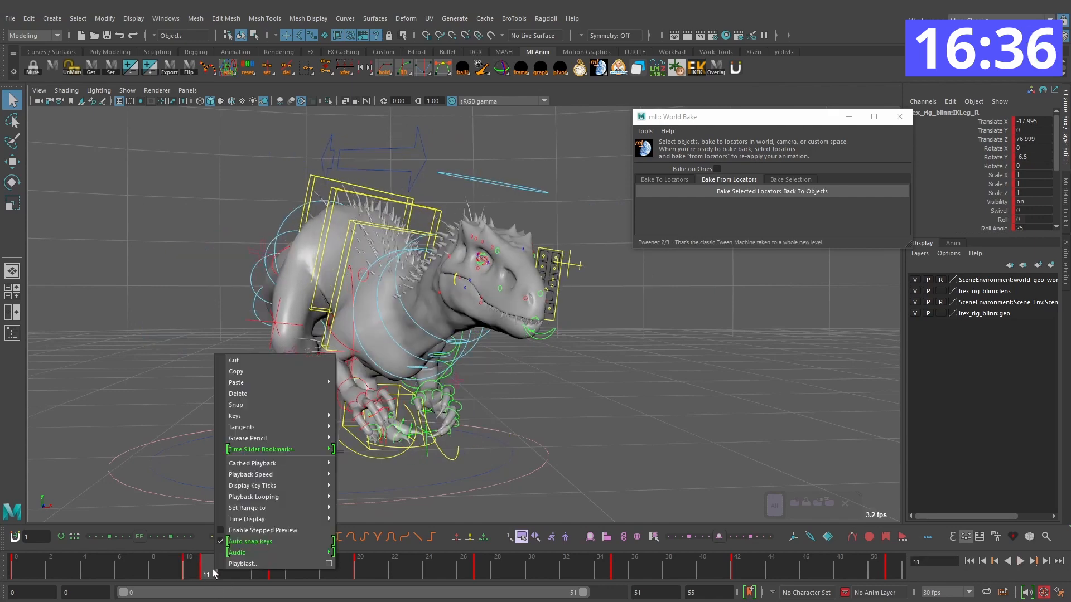
left_click(237, 394)
key(".")
Step: Rotate the right foot on frame 15 to Rotate Y 7.177 and review the motion around it
key("e")
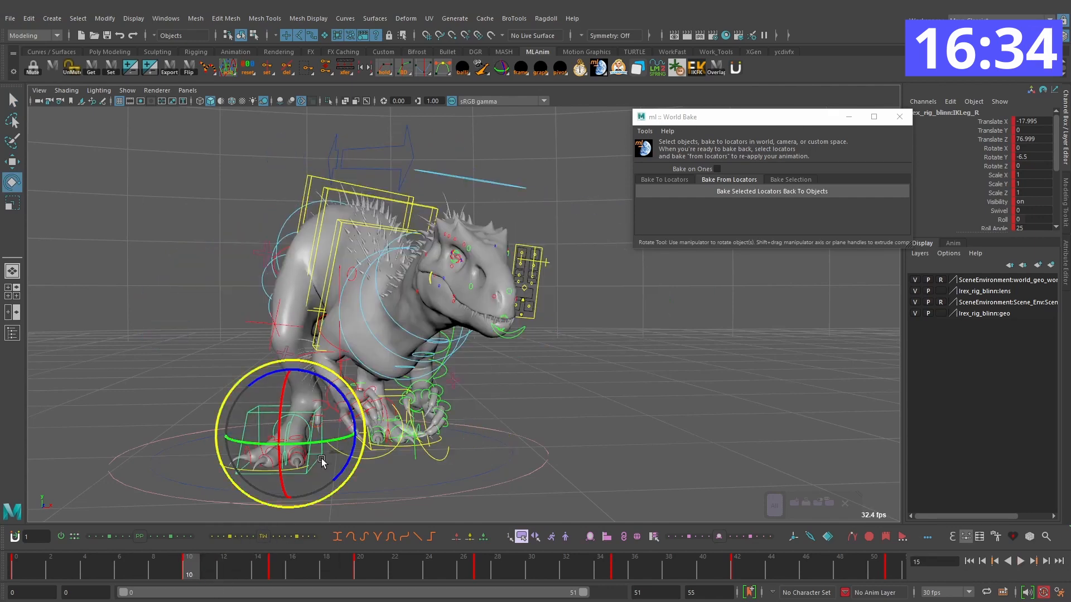
left_click_drag(315, 444, 310, 447)
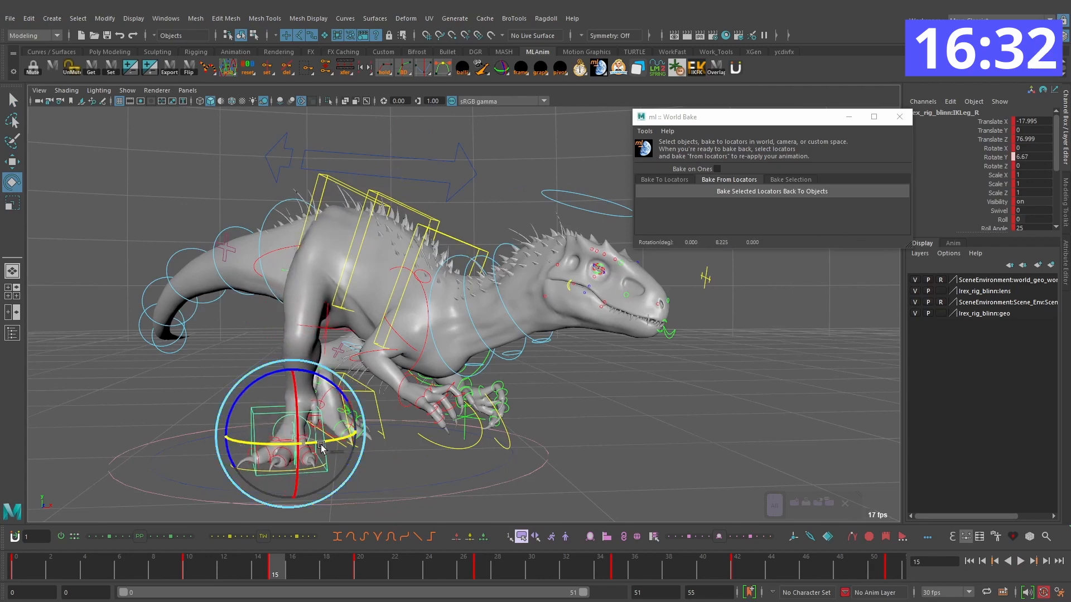
key("alt+v")
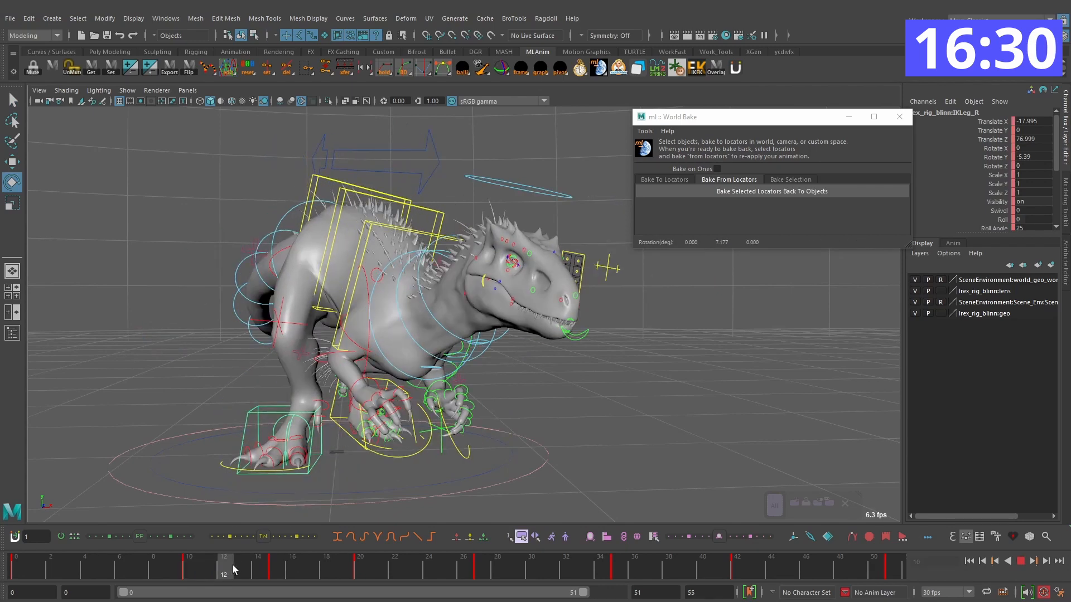
left_click(273, 569)
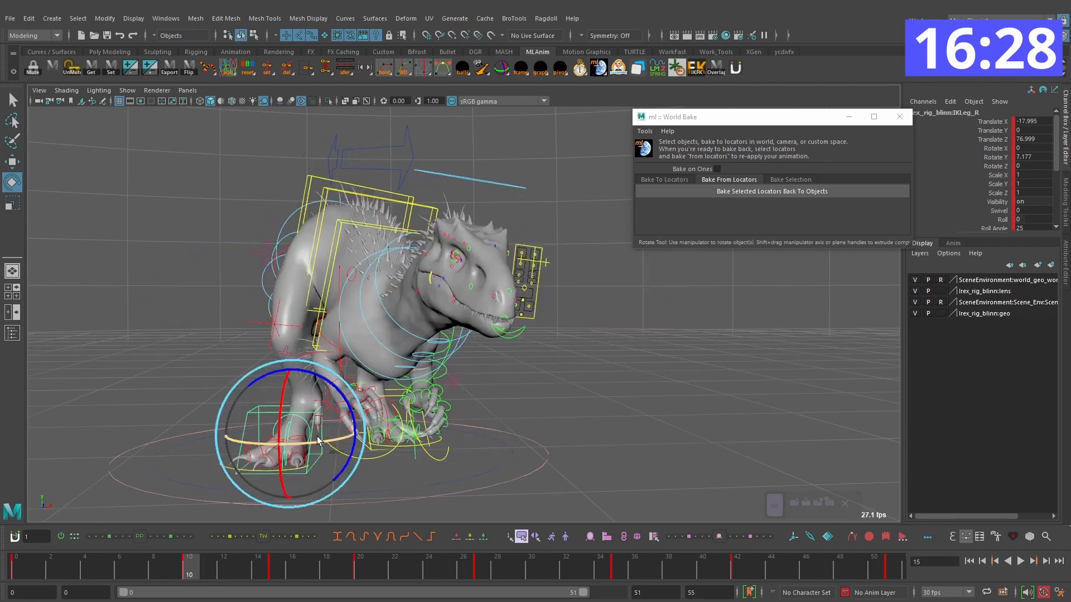
key("comma")
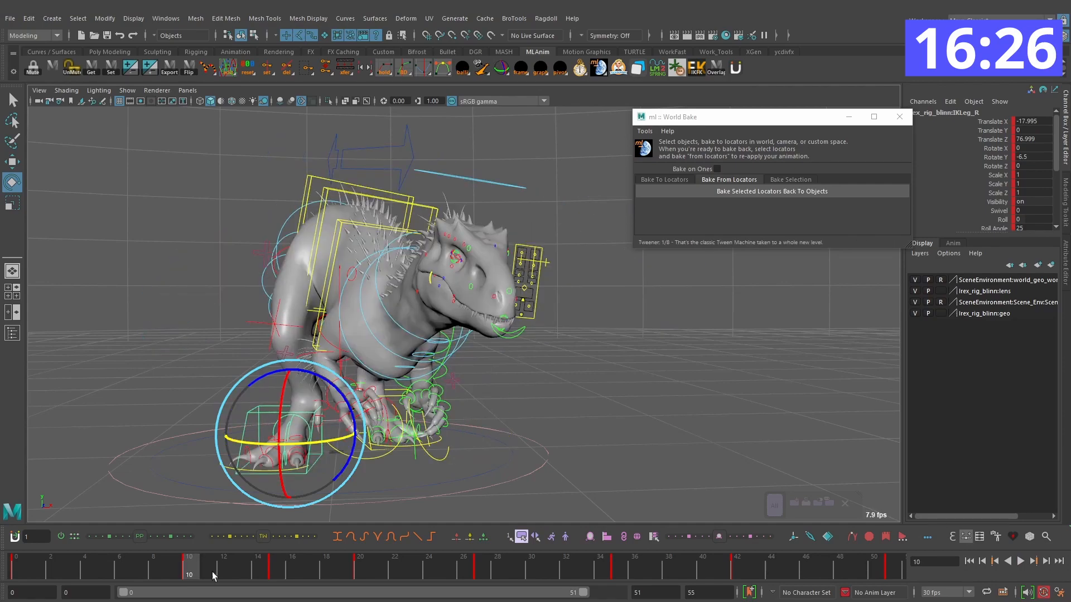
Step: Step back and forth through the frames just after frame 15 to examine the right foot's lift
left_click_drag(193, 568, 270, 564)
left_click_drag(447, 448, 429, 411, "alt")
key("alt+period")
key("alt+period")
key("alt+period")
key("alt+comma")
key("alt+comma")
key("alt+period")
key("alt+period")
Step: Nudge the right foot's position slightly on its frame 15 key
key("w")
key("e")
key("alt+comma")
key("alt+comma")
key("alt+comma")
key("period")
key("w")
left_click_drag(267, 417, 259, 417)
Step: Go through the right foot's keys and delete the one at frame 20
key("comma")
key("period")
key("period")
right_click(360, 572)
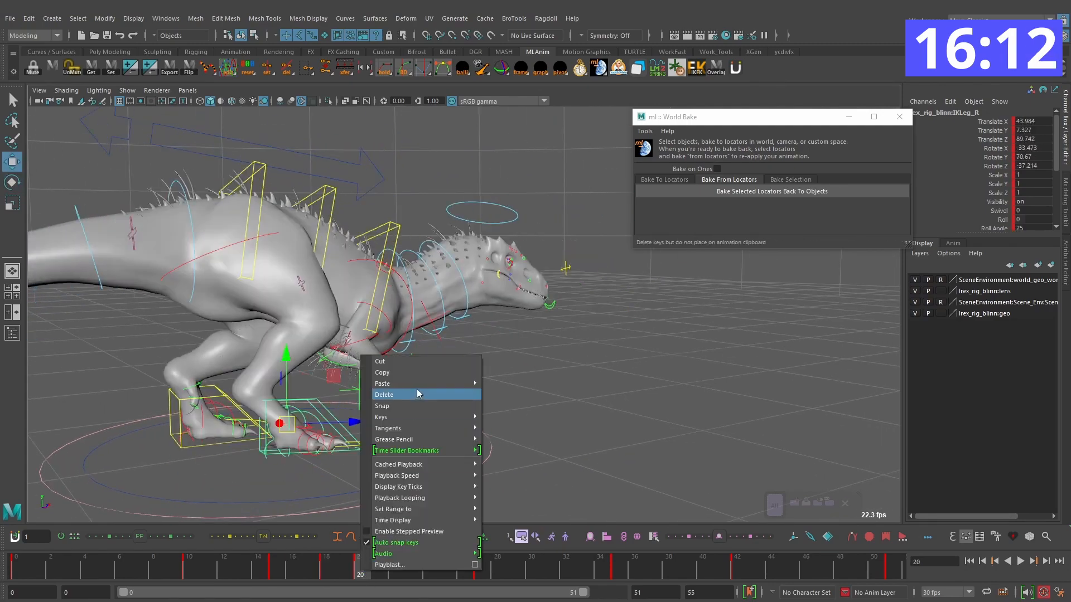
left_click(418, 393)
Step: Copy the right foot's planted pose from frame 51 onto frame 23
key("period")
key("period")
key("period")
key("period")
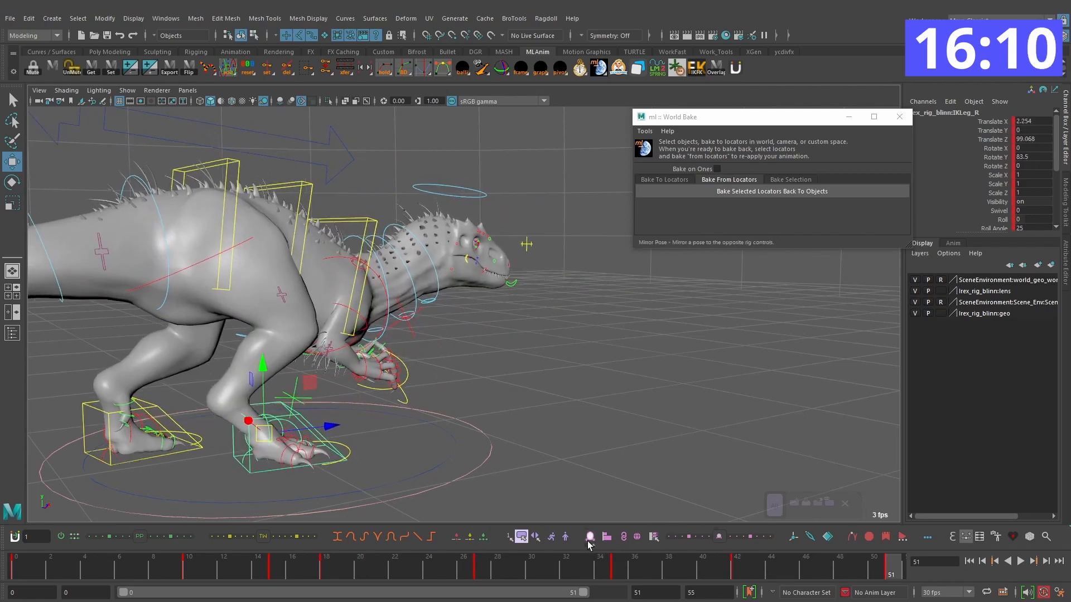
left_click_drag(325, 571, 339, 552)
left_click_drag(440, 474, 282, 452, "alt")
key("alt+period")
key("alt+period")
key("alt+period")
key("alt+period")
key("alt+period")
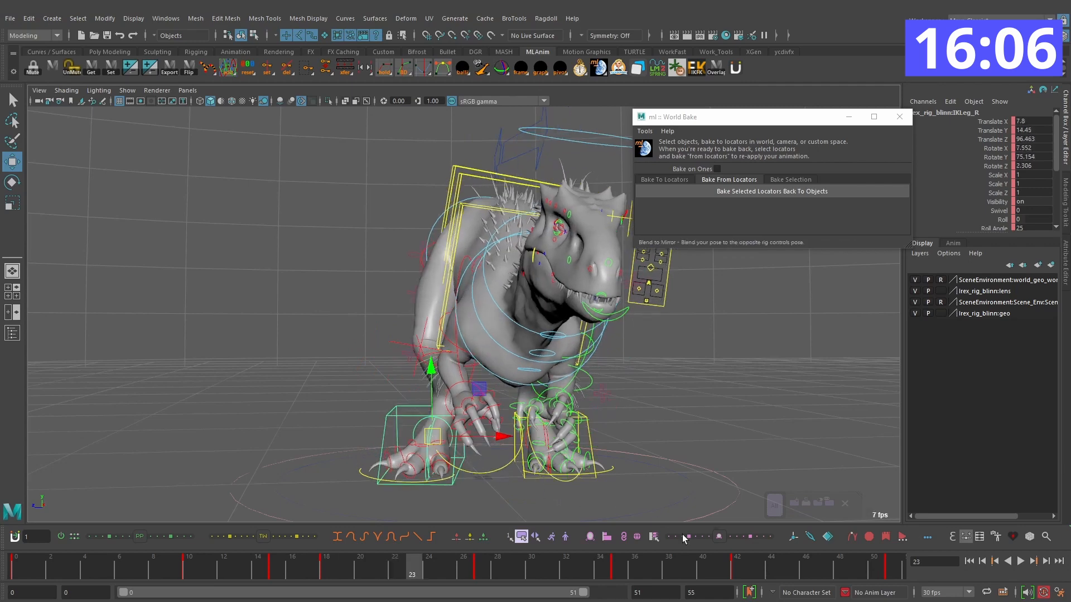
right_click(562, 533)
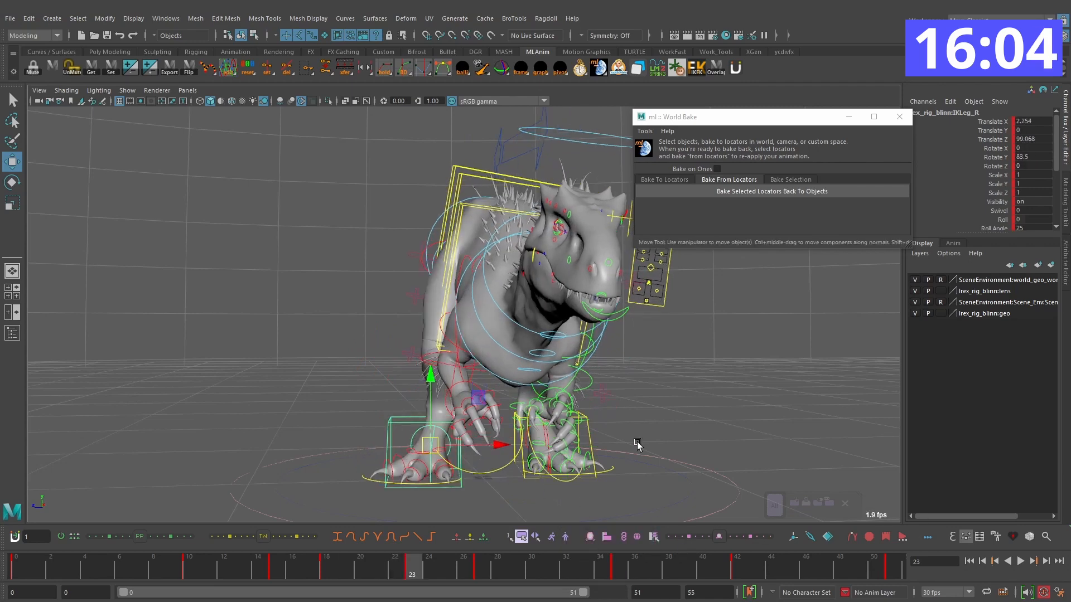
Step: Apply Tweener at -100% to the right foot's keys on frames 27, 35 and 42 to hold the planted pose, and play it
left_click_drag(634, 451, 625, 446, "alt")
left_click_drag(336, 569, 478, 560)
left_click(231, 537)
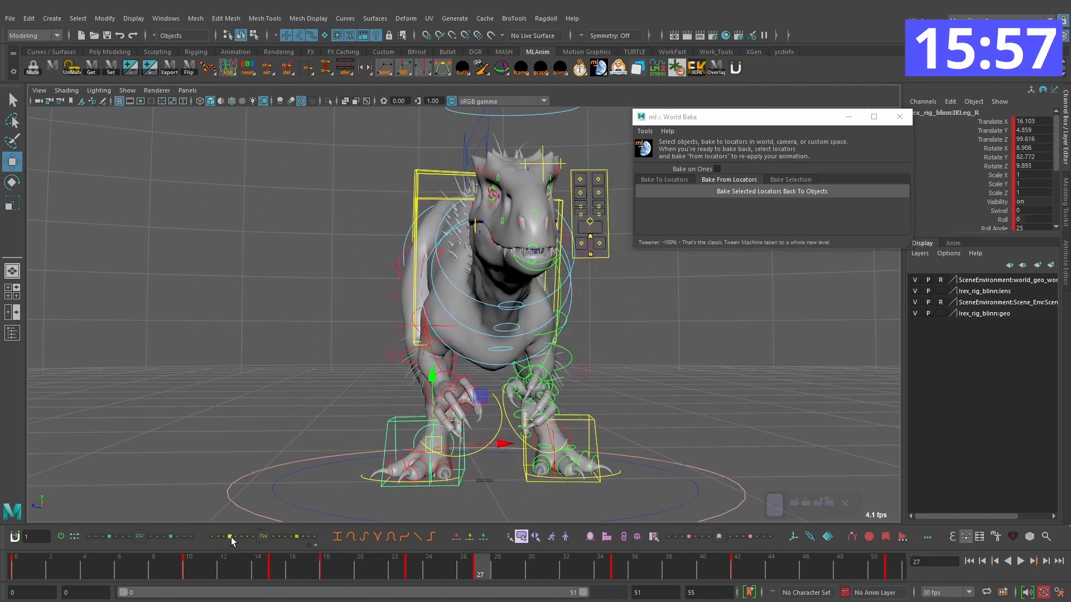
key("period")
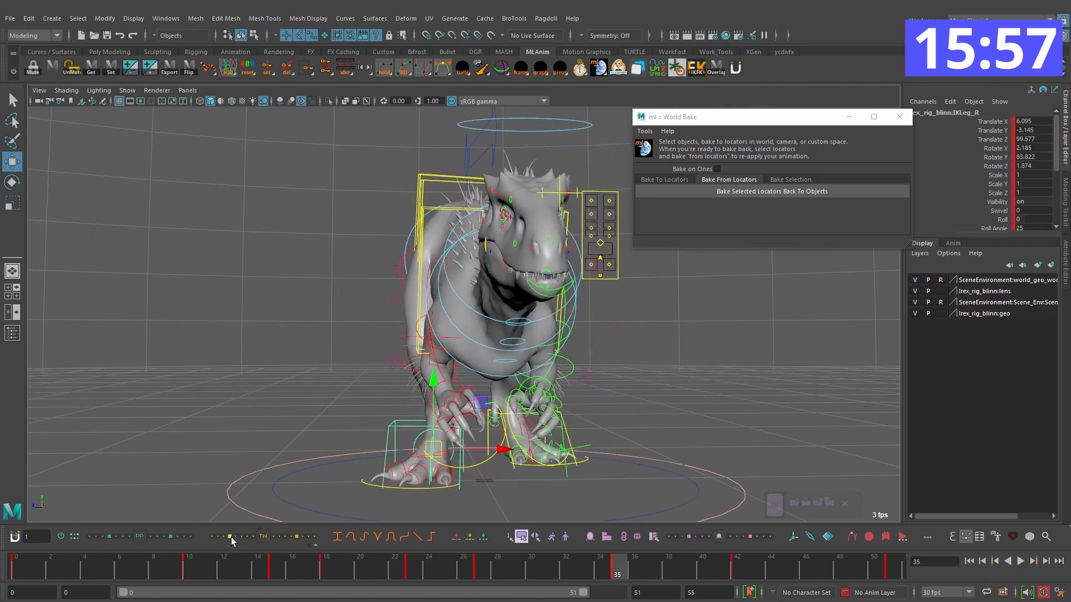
left_click(230, 537)
key("period")
left_click(231, 537)
key("alt+v")
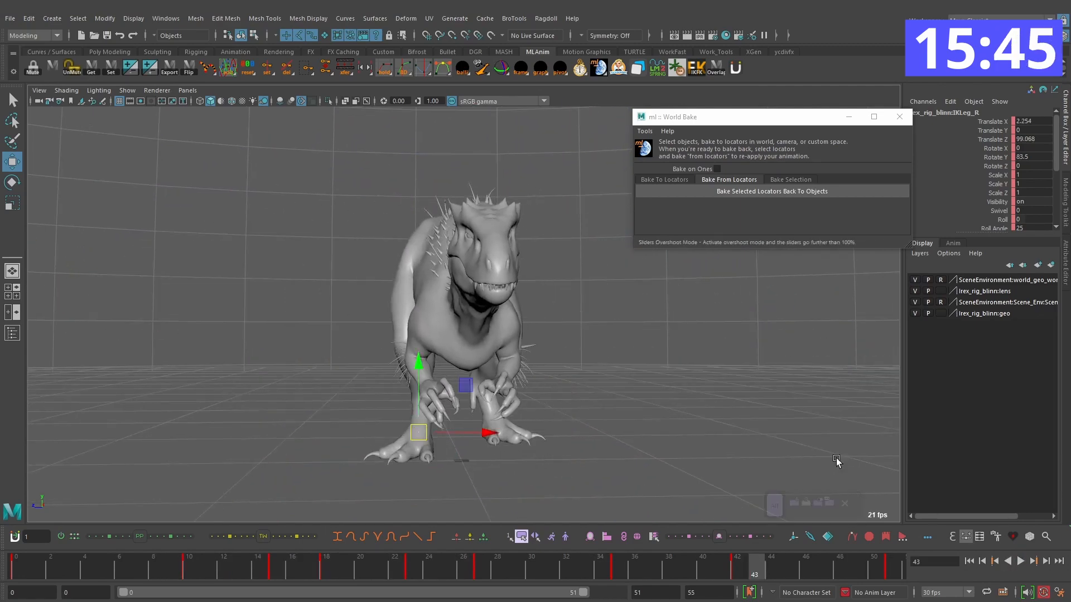
Step: Review the turn with all rig controls selected and insert one inbetween frame at frame 17
left_click_drag(579, 331, 584, 335, "alt")
left_click_drag(219, 563, 140, 570)
left_click(1026, 560)
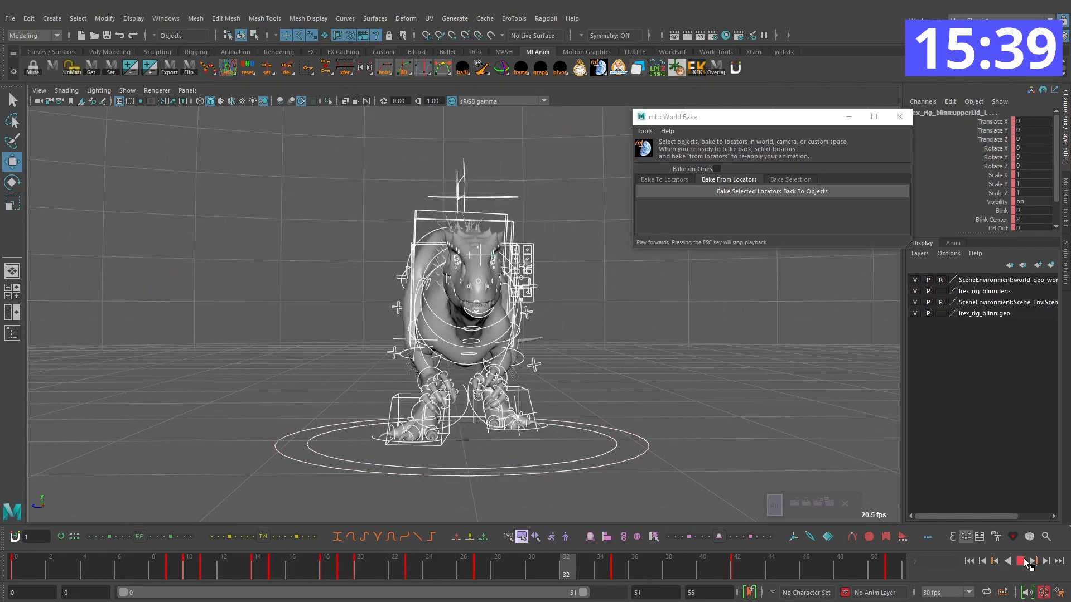
left_click_drag(276, 576, 334, 575)
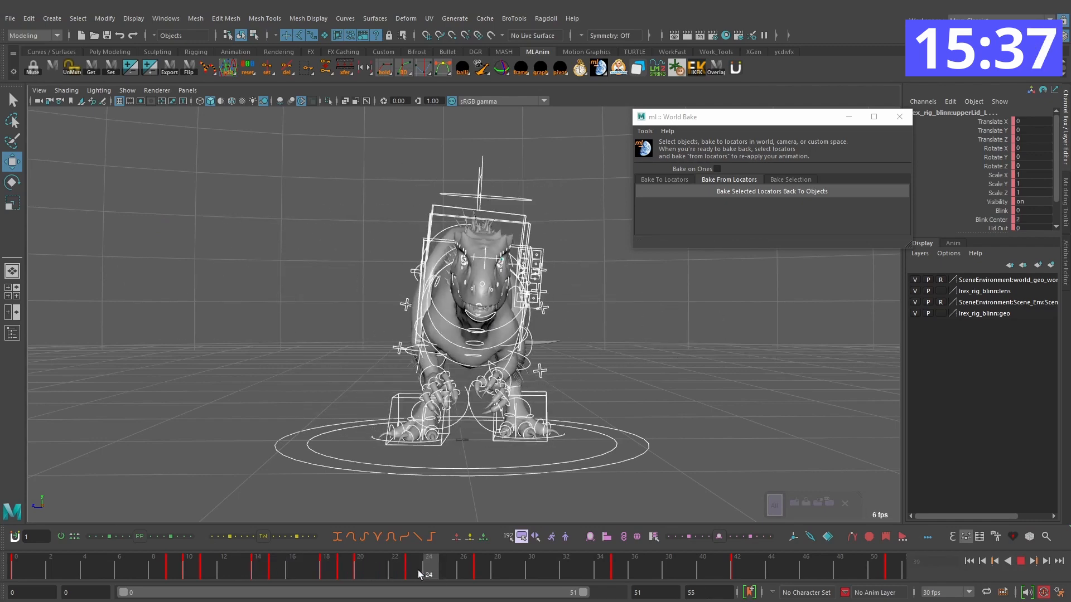
left_click_drag(424, 575, 295, 575)
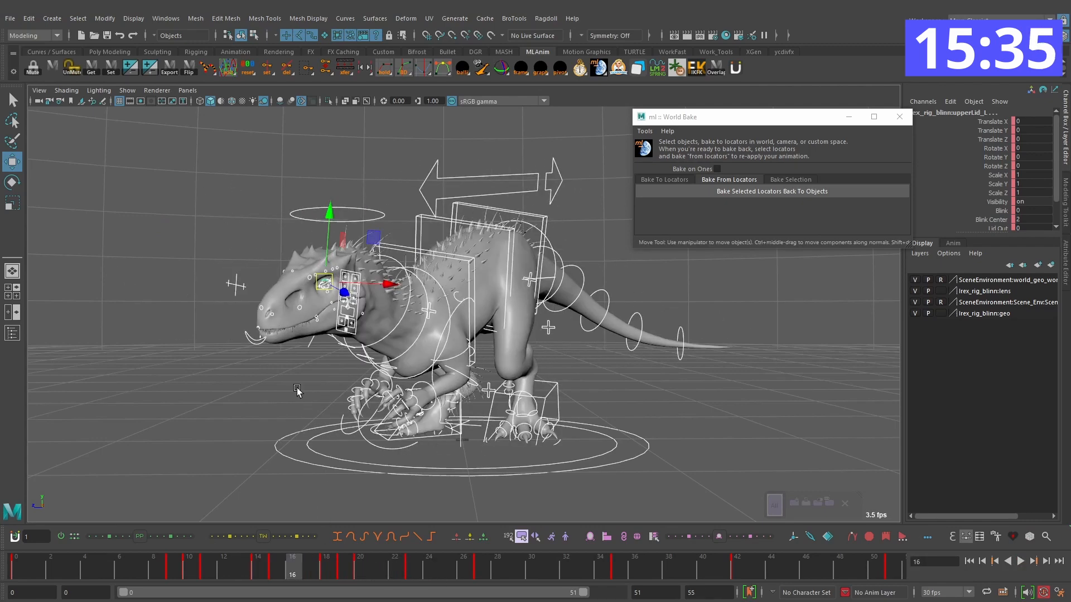
key("alt+period")
key("alt+comma")
key("alt+period")
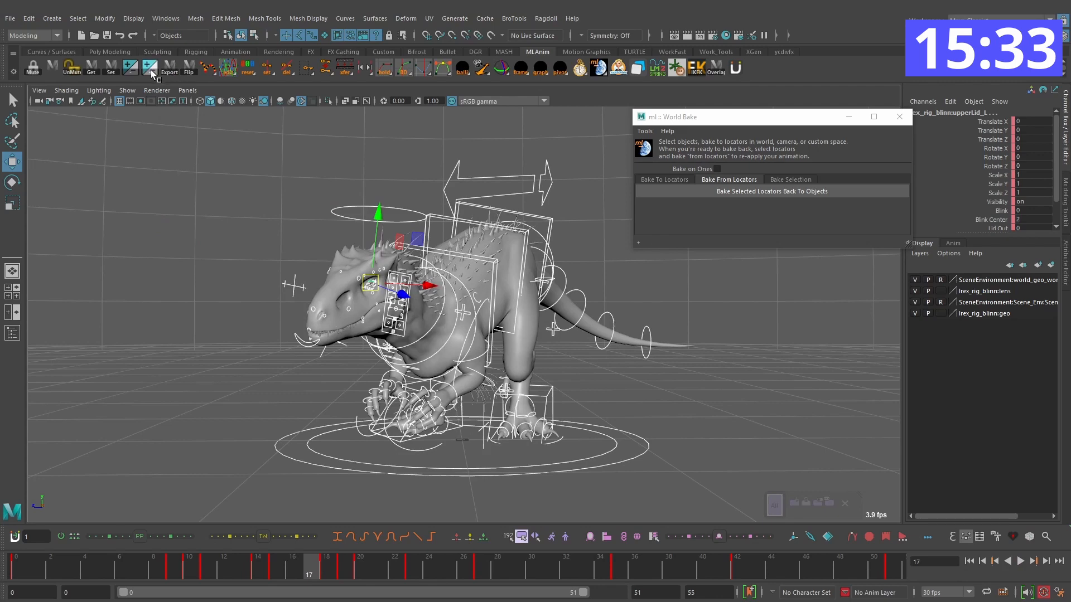
left_click(151, 73)
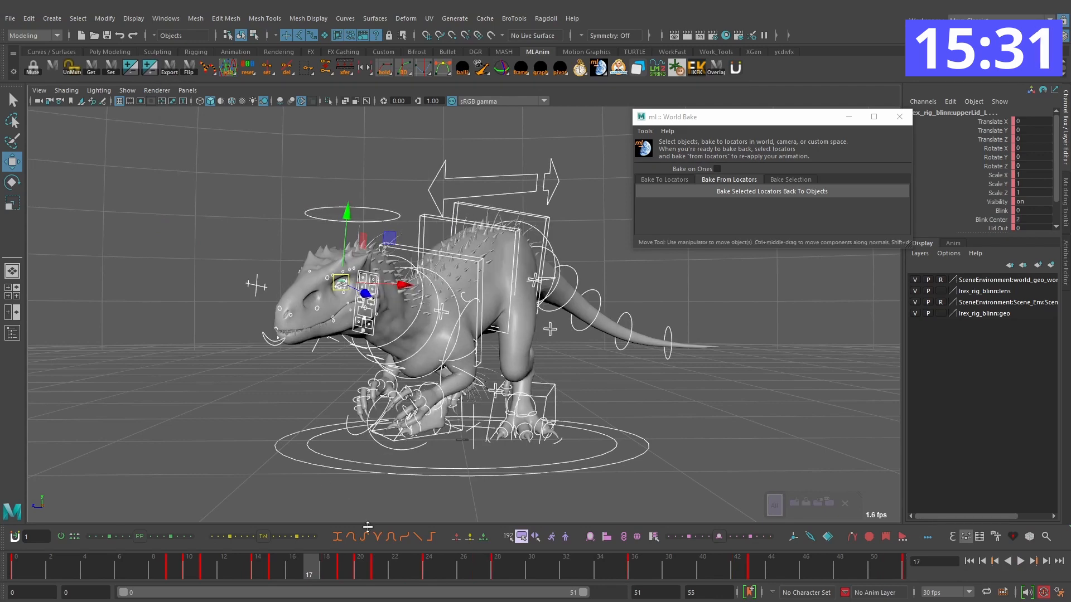
Step: Play the retimed turn and insert one more inbetween frame at frame 22 for all controls
key("alt+v")
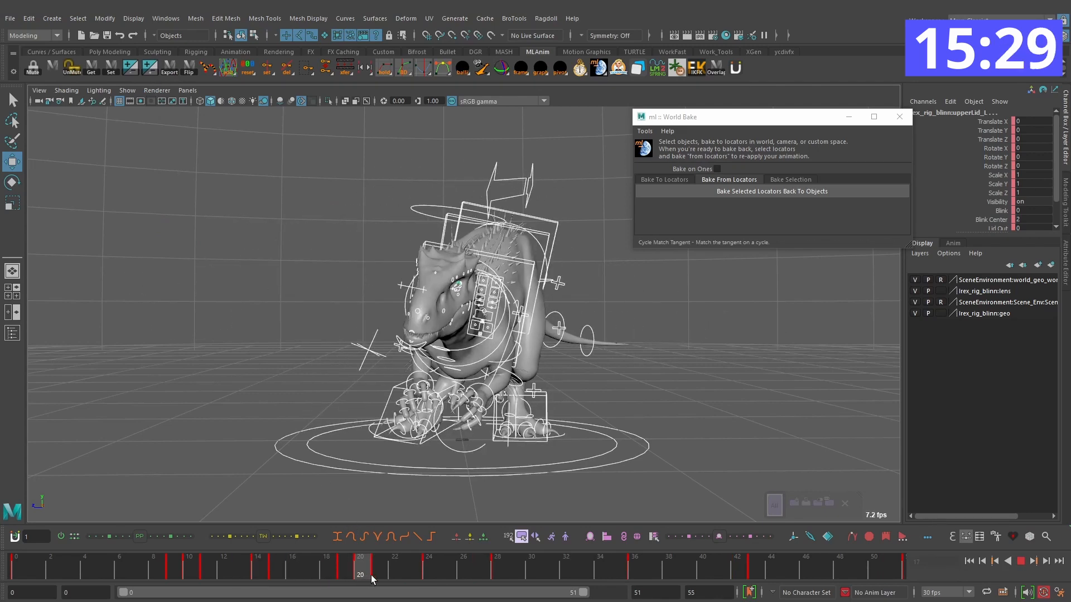
left_click(123, 568)
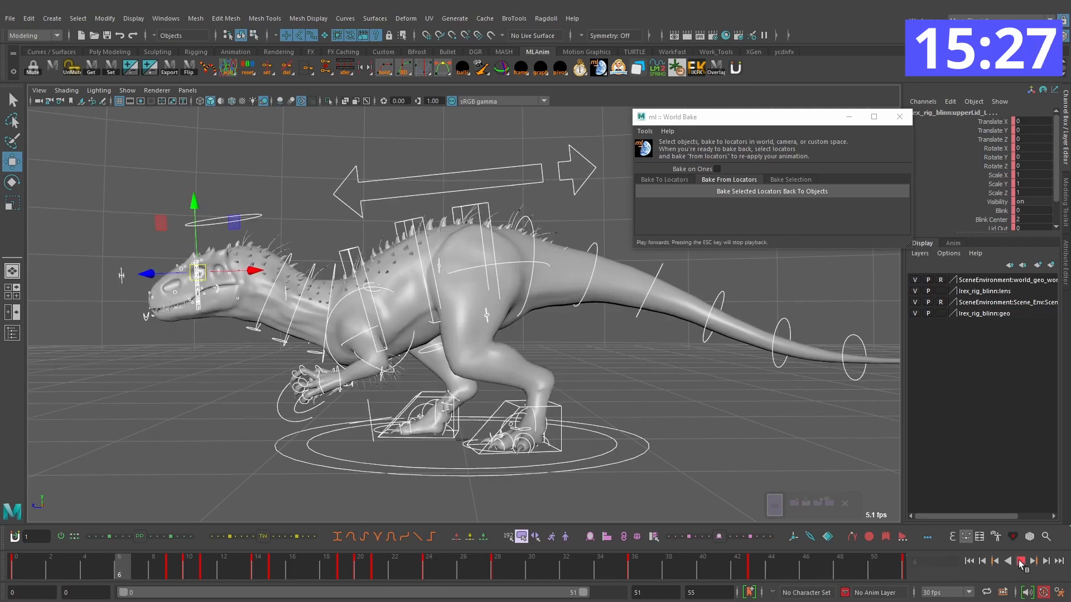
left_click(1020, 561)
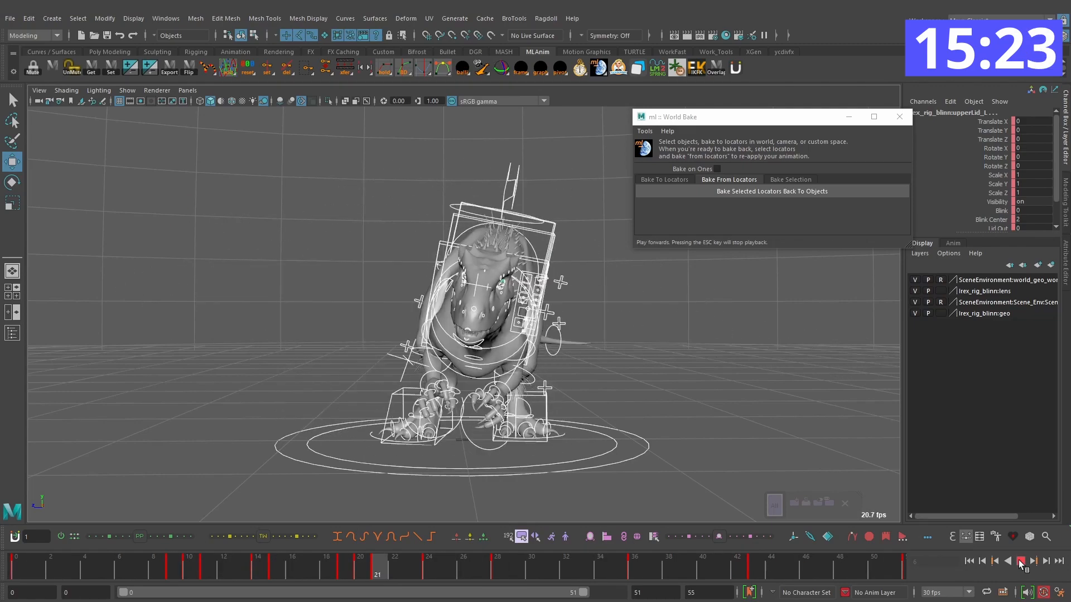
left_click_drag(348, 571, 412, 570)
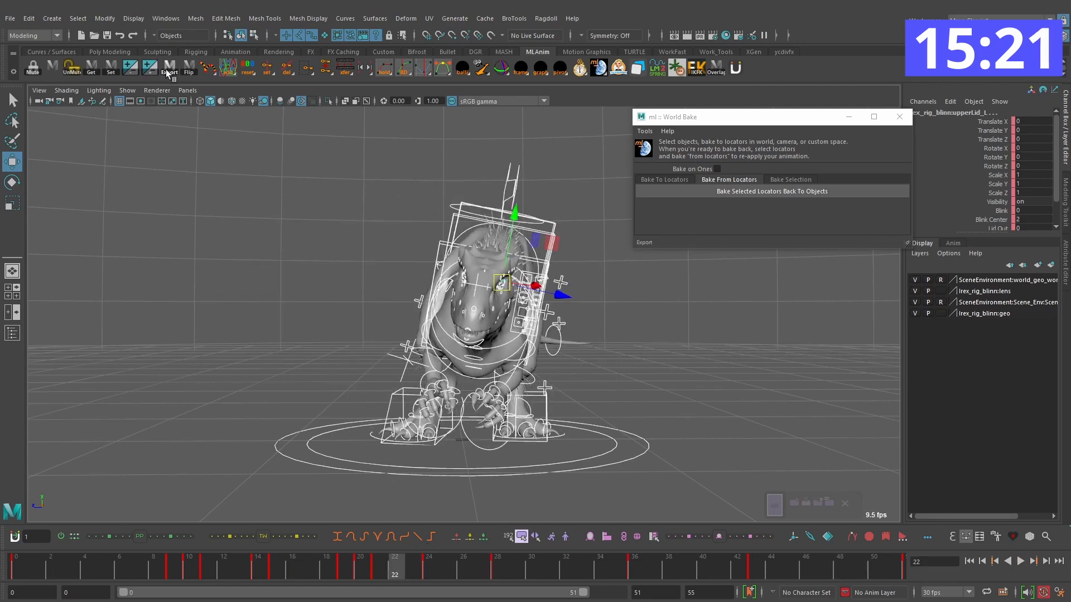
left_click_drag(223, 575, 333, 571)
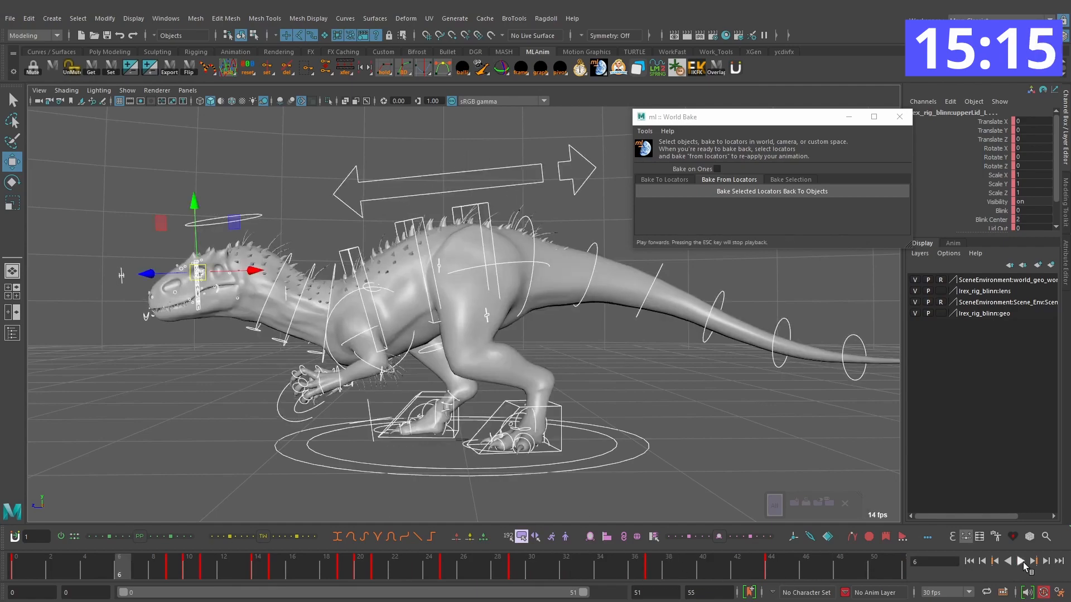
Step: Extend the end of the playback range to frame 53 and play the turn
left_click_drag(659, 379, 712, 397, "alt")
left_click_drag(614, 370, 457, 366, "alt")
key("alt+v")
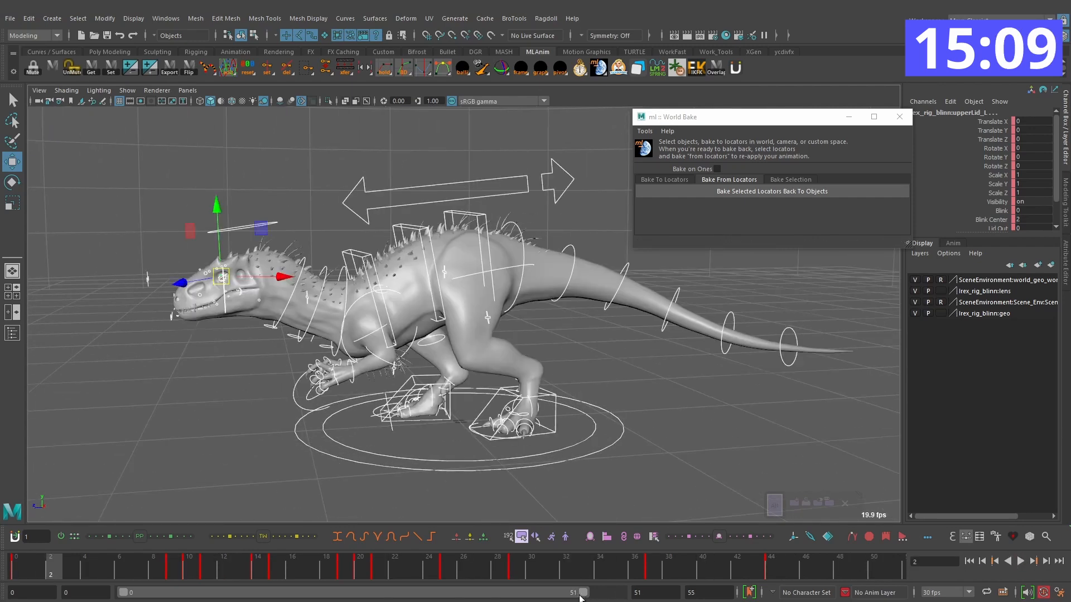
left_click_drag(613, 596, 609, 597)
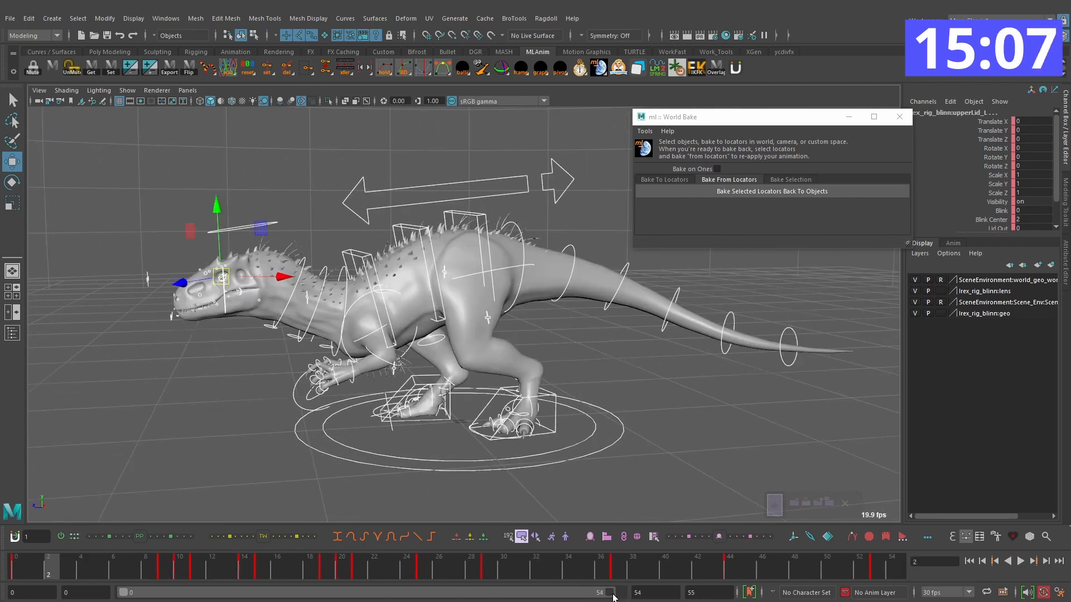
key("alt+v")
Step: Scrub through the turn from different angles and inspect the timing of the foot controls' keys
left_click_drag(489, 427, 595, 382, "alt")
left_click_drag(133, 566, 315, 556)
left_click(633, 406)
left_click(554, 400)
key("period")
key("period")
left_click_drag(561, 404, 492, 400, "alt")
left_click_drag(352, 566, 413, 564)
Step: Move the root control on frame 11 to about Translate X -11.6, Y -18.9, Z -54.4
left_click(372, 159)
left_click_drag(373, 159, 444, 359, "alt")
left_click(17, 570)
left_click_drag(391, 391, 530, 343, "alt")
key("alt+period")
key("alt+period")
key("alt+period")
key("alt+period")
key("alt+period")
key("alt+period")
key("alt+period")
key("alt+period")
key("alt+period")
key("alt+period")
key("alt+period")
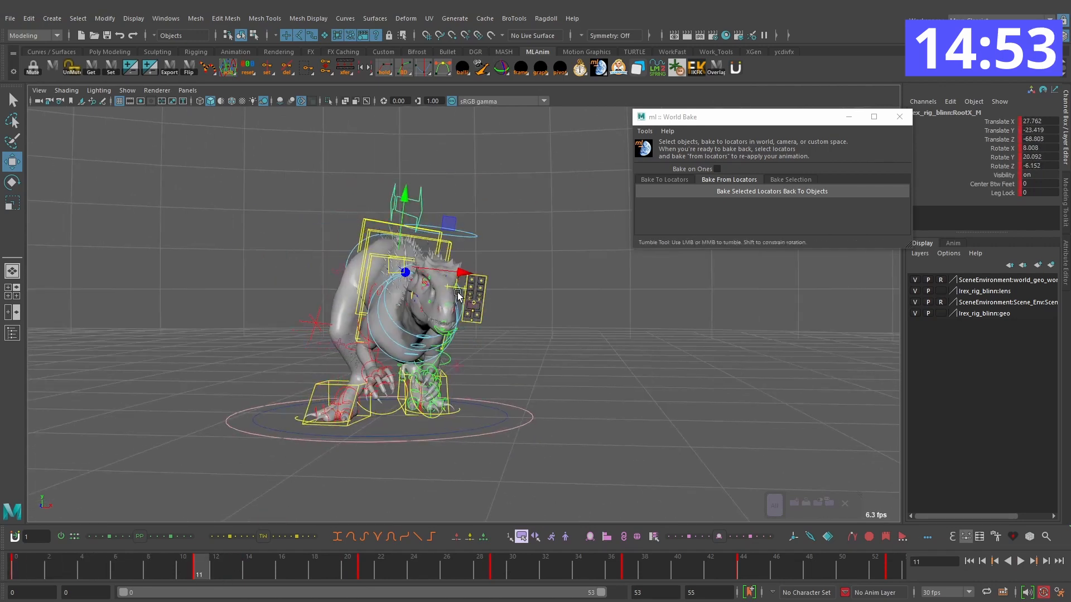
middle_click_drag(456, 269, 444, 264)
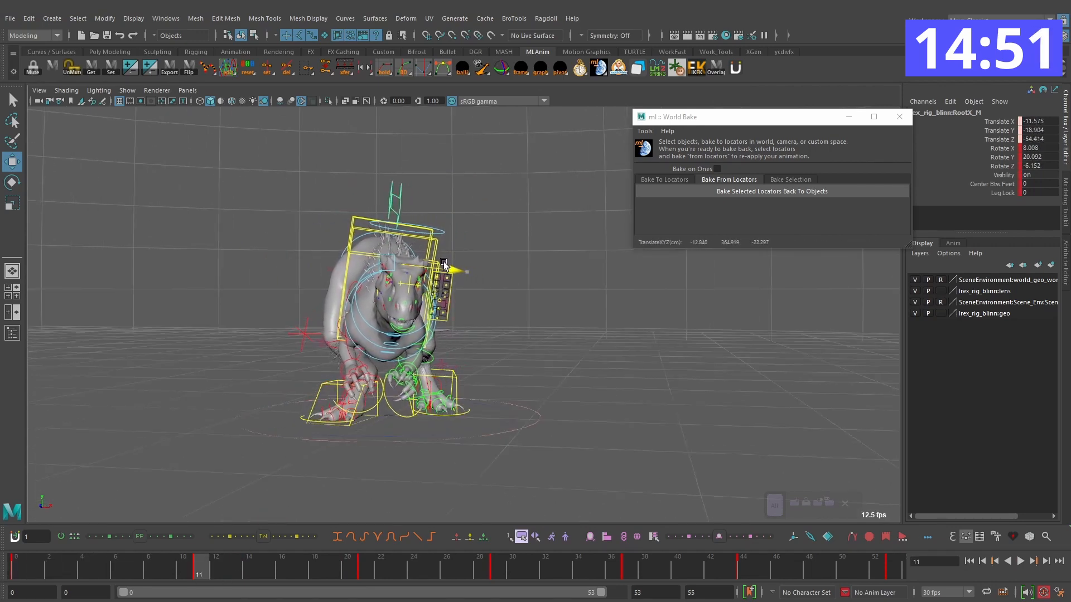
Step: Lower the root control on frame 7 to Translate X -3.668, Y -32.48, Z -53.808 for an anticipation dip
left_click_drag(61, 565, 198, 570)
key("alt+shift+v")
left_click_drag(586, 323, 455, 328, "alt")
key("alt+period")
key("alt+period")
key("alt+period")
key("alt+period")
key("alt+period")
key("alt+period")
key("alt+period")
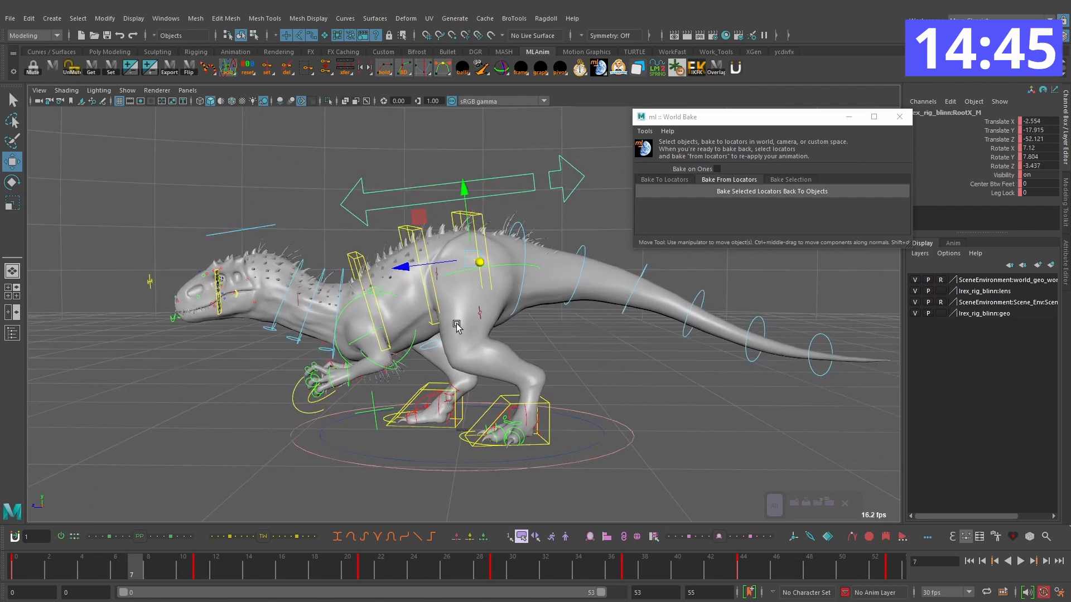
key("period")
key("comma")
key("alt+period")
key("alt+period")
key("alt+period")
key("alt+period")
key("alt+period")
key("alt+period")
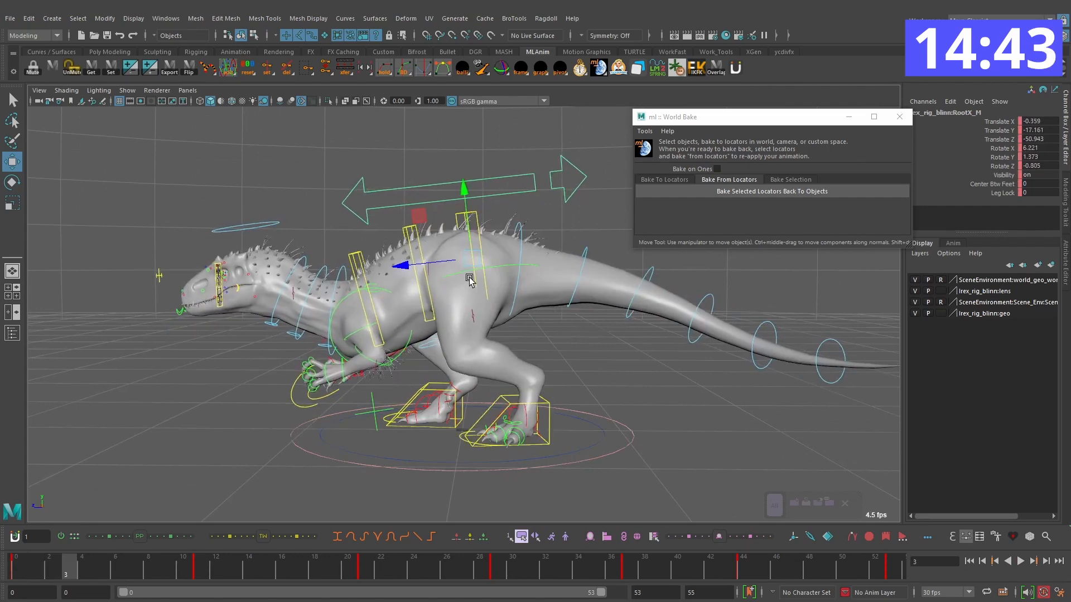
key("alt+period")
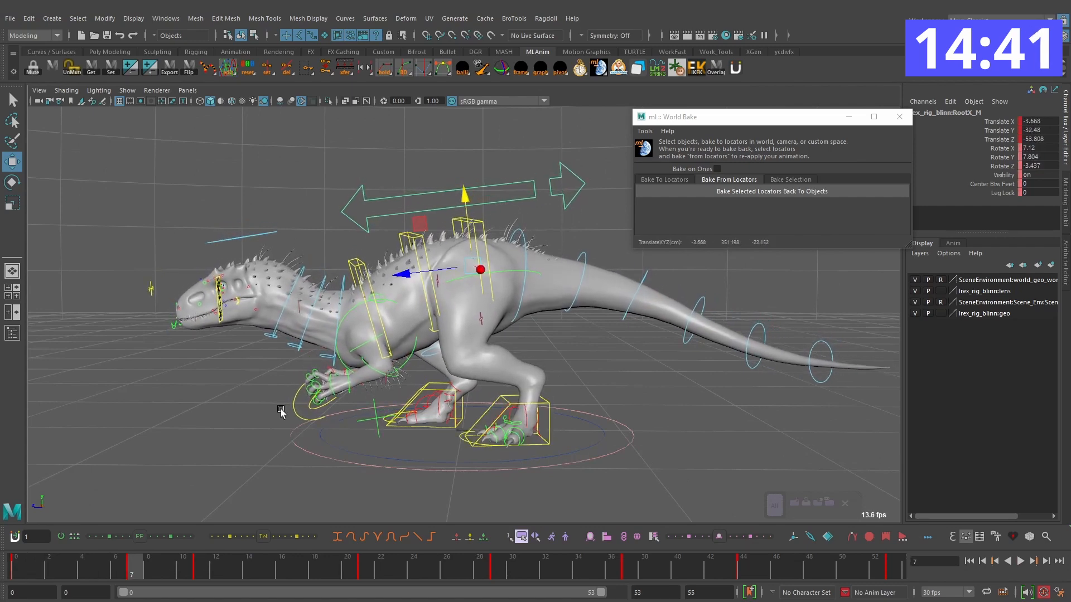
Step: Play the body dip, nudge the root control slightly upward, and step through the opening frames
key("alt+shift+v")
key("period")
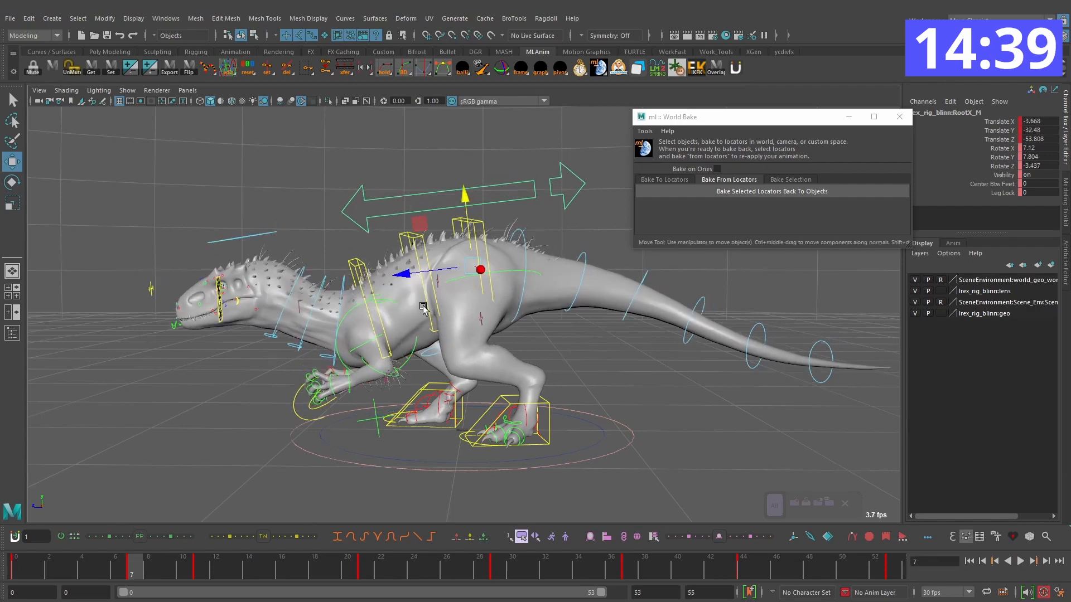
left_click_drag(473, 239, 472, 235)
key("comma")
key("alt+period")
key("alt+period")
key("alt+period")
key("alt+period")
key("alt+period")
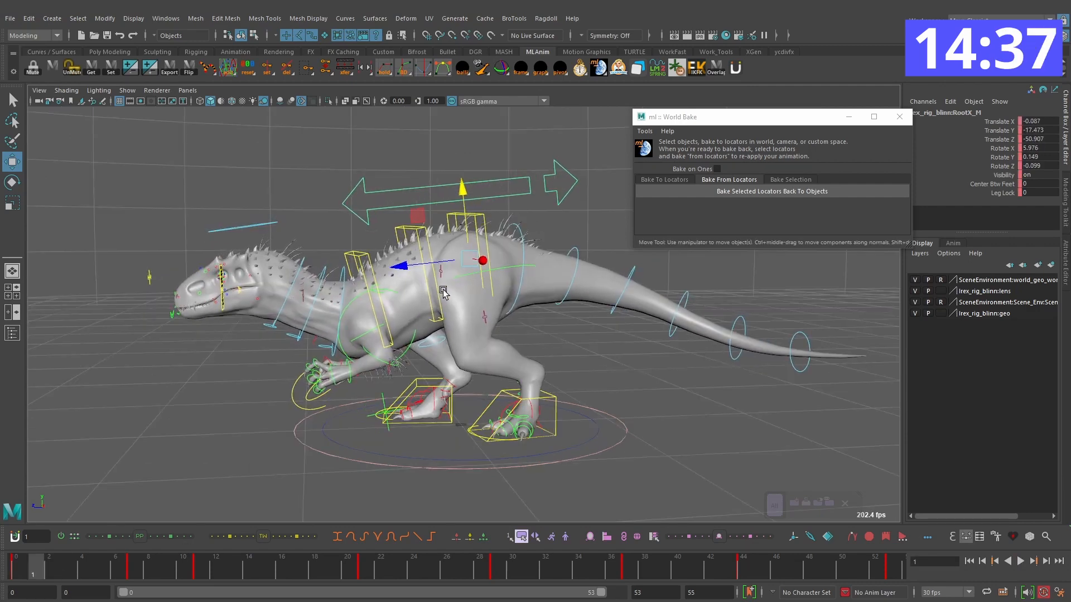
Step: Raise the root control on frame 13 to Translate Y 1.636 and rotate it to X 8.314, Y 31.643, Z -4.171
key("alt+period")
key("alt+period")
key("alt+period")
key("alt+period")
key("alt+period")
key("alt+period")
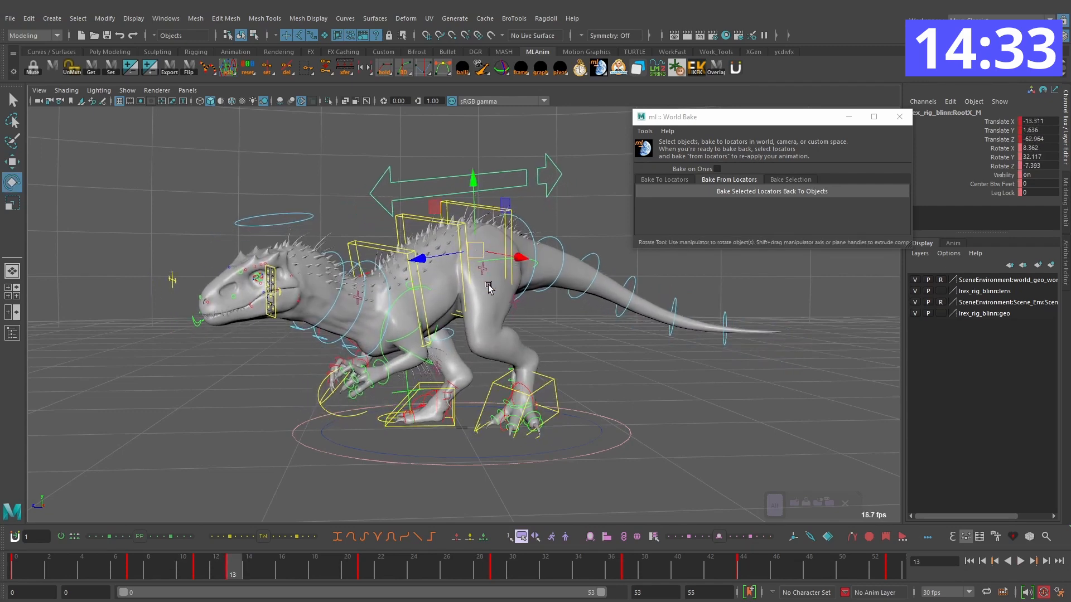
left_click_drag(511, 286, 516, 282)
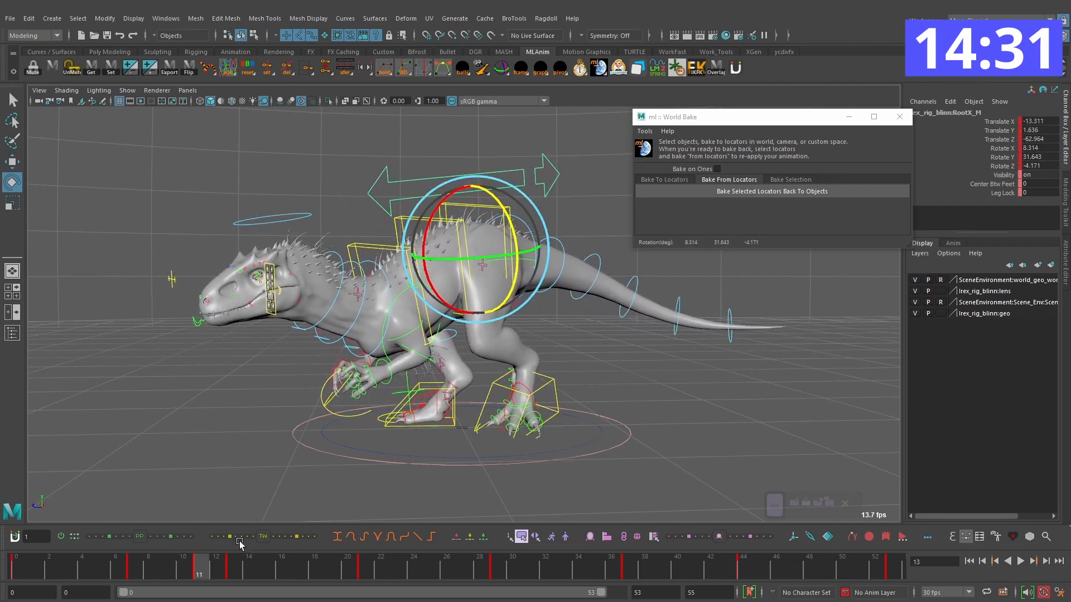
Step: Delete the root control's key at frame 11 and move the root on frame 13 to about Translate X -27.3, Y 2.8, Z -54.3
right_click(187, 574)
left_click(248, 397)
left_click_drag(182, 575, 200, 557)
key("period")
left_click_drag(324, 379, 508, 365, "alt")
key("w")
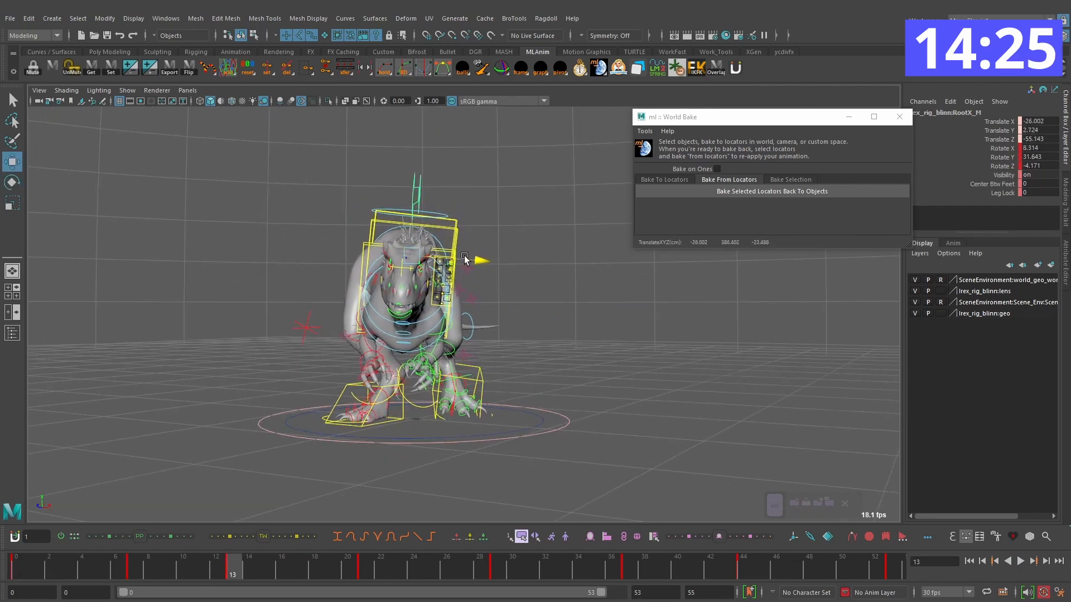
Step: Move the root control on frame 21 to about Translate X -40.1, Y -23, Z -92.7 and play the motion
key("comma")
key("alt+period")
key("alt+period")
key("alt+period")
key("alt+period")
key("alt+period")
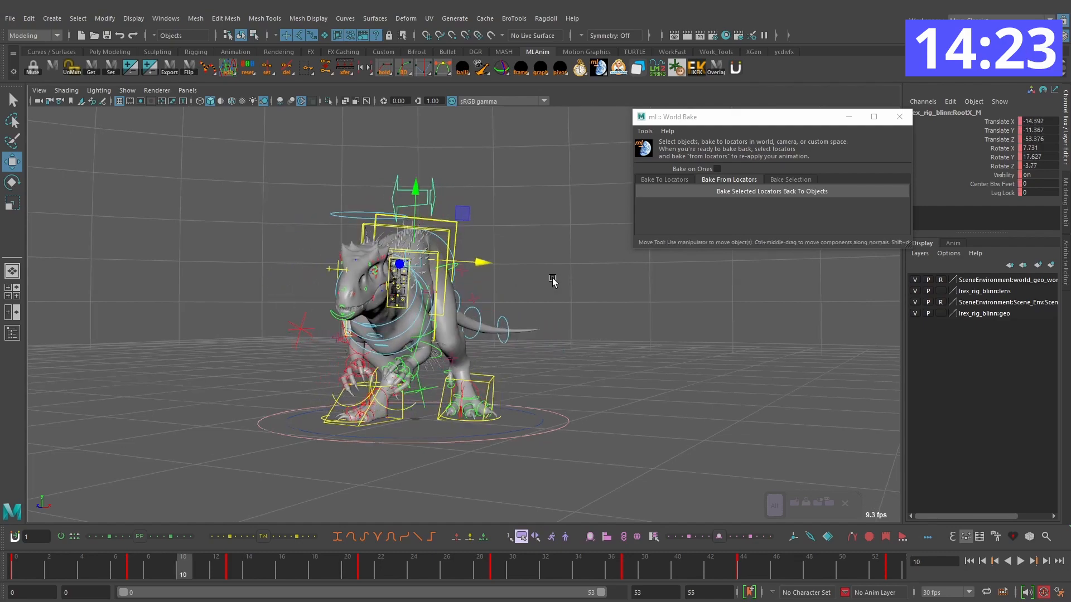
left_click_drag(572, 279, 514, 278, "alt")
key("alt+period")
key("alt+period")
key("alt+period")
key("alt+period")
key("alt+period")
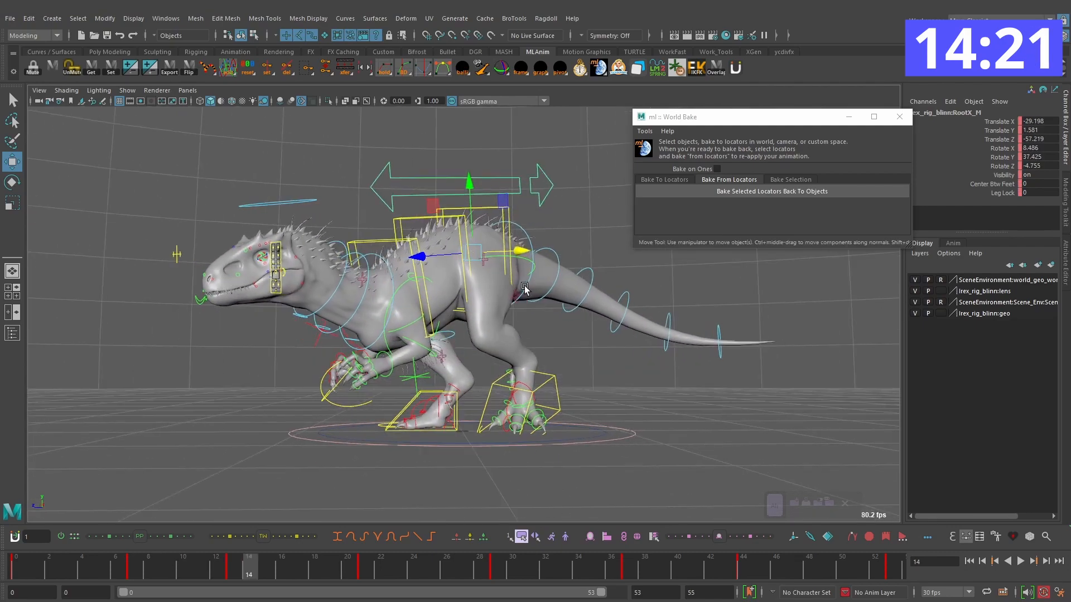
key("alt+period")
key("alt+period")
key("alt+period")
key("alt+period")
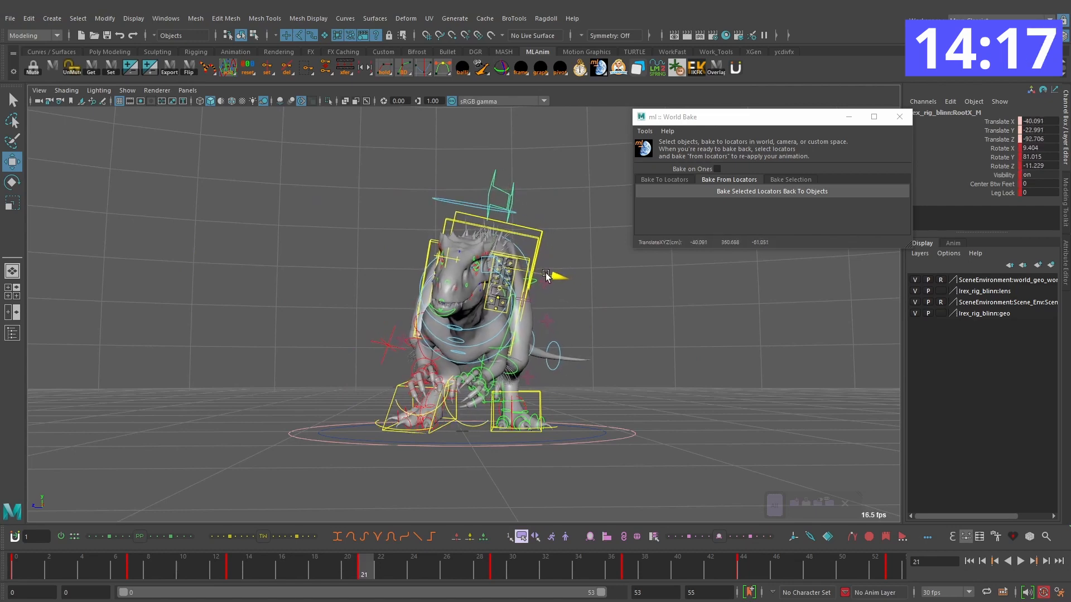
key("alt+v")
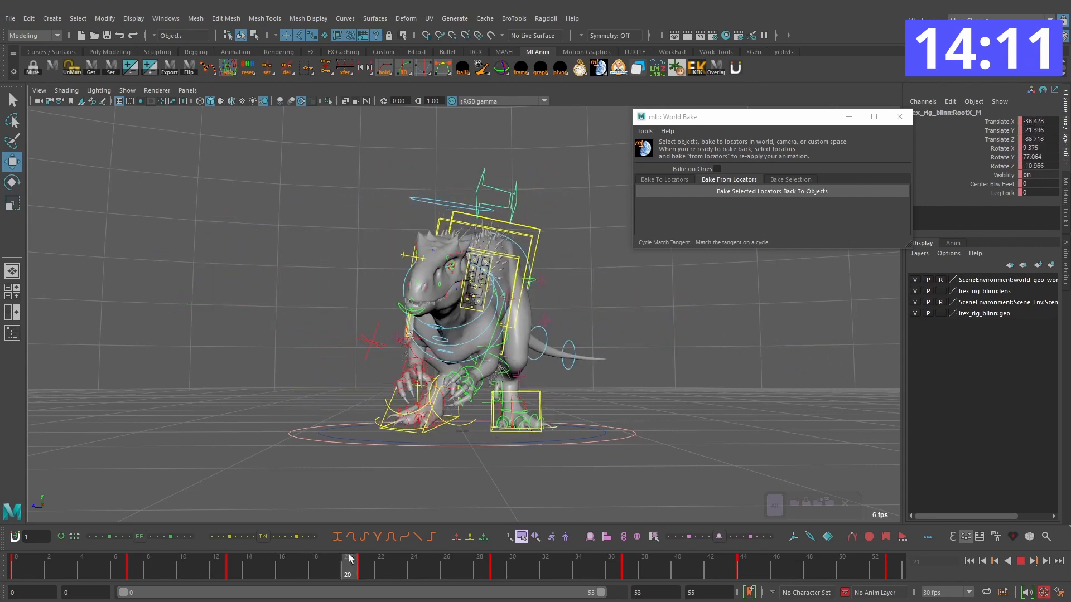
Step: Shift the root control on frame 29 to Translate X -111.745, Y -12.098, Z -25.553 and play the motion
mouse_move(424, 554)
left_mouse_down()
mouse_move(436, 554)
mouse_move(279, 544)
mouse_move(437, 547)
left_mouse_up()
key("period")
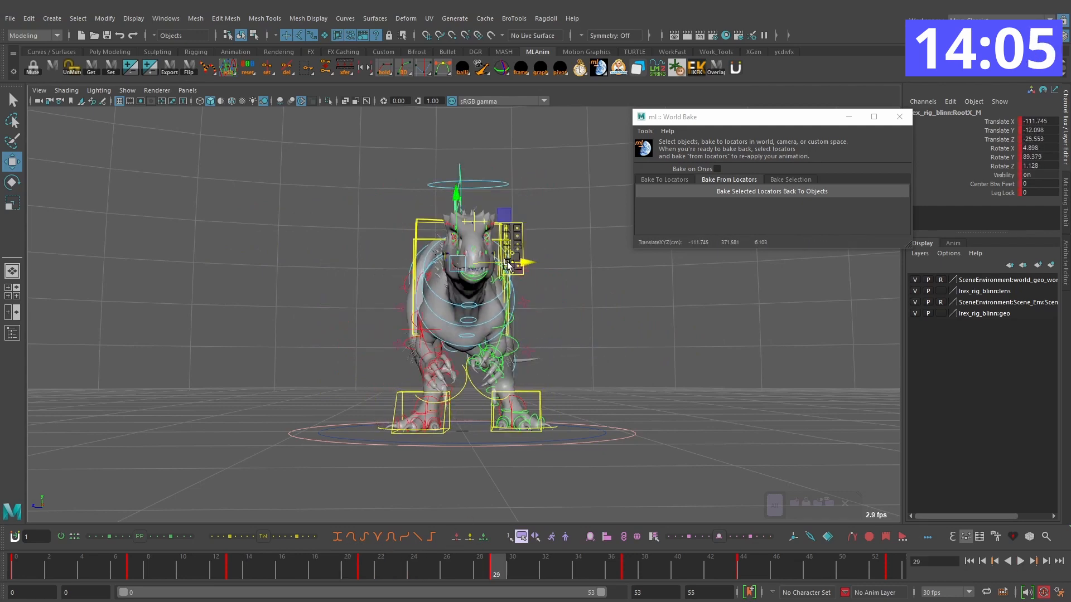
key("alt+v")
Step: Key the root control on frame 33, raised to Translate Y -3.766 and tilted to Rotate X 6.509, and play the result
left_click_drag(639, 374, 493, 379, "alt")
key("alt+period")
key("alt+period")
key("alt+period")
key("alt+period")
left_click_drag(450, 225, 449, 220)
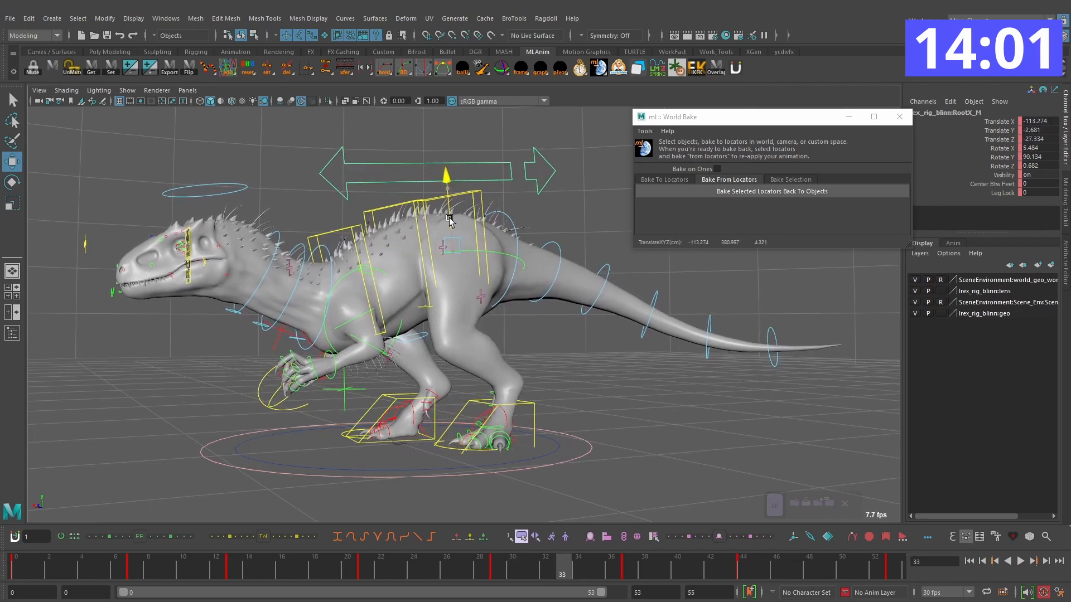
left_click_drag(407, 285, 410, 282)
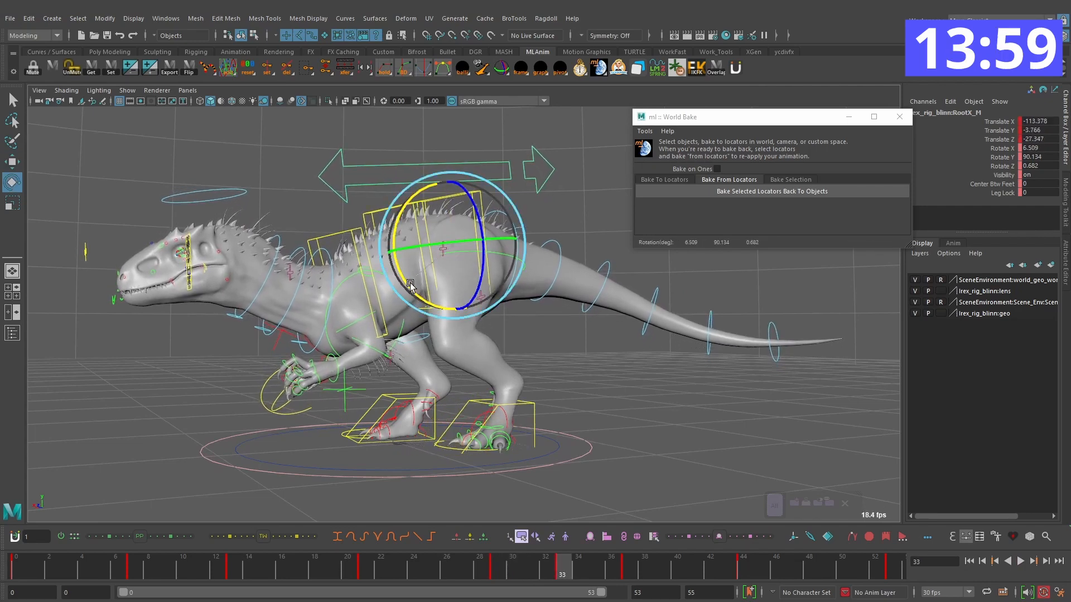
key("comma")
key("comma")
key("alt+v")
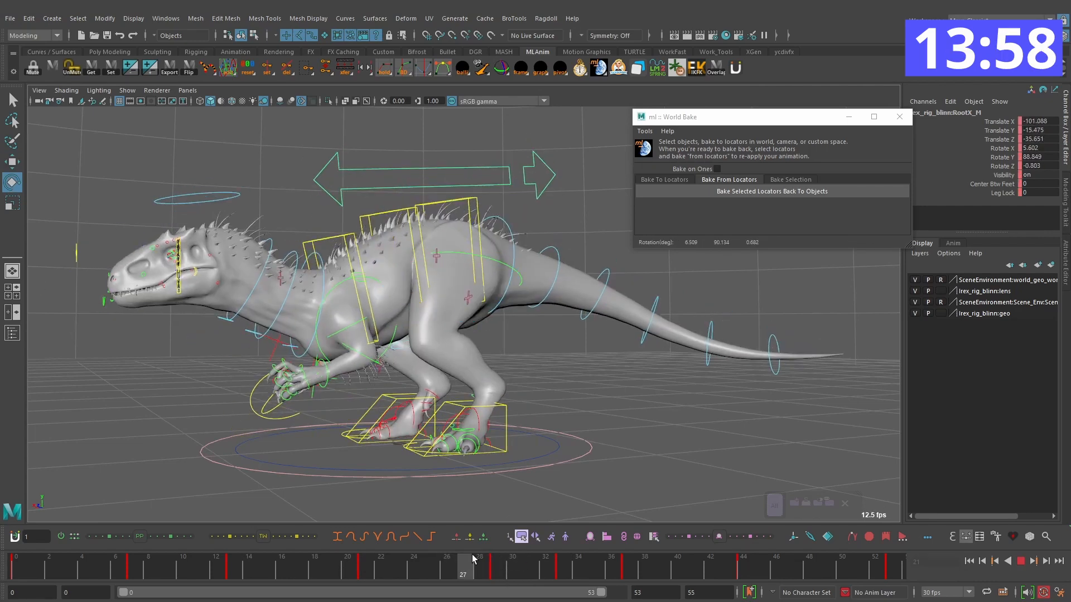
Step: Retime the root keys from frames 37 and 44 to frames 38 and 45, setting Rotate X to 3.656 on frame 38
mouse_move(472, 558)
left_mouse_down()
mouse_move(597, 561)
mouse_move(627, 575)
left_mouse_up()
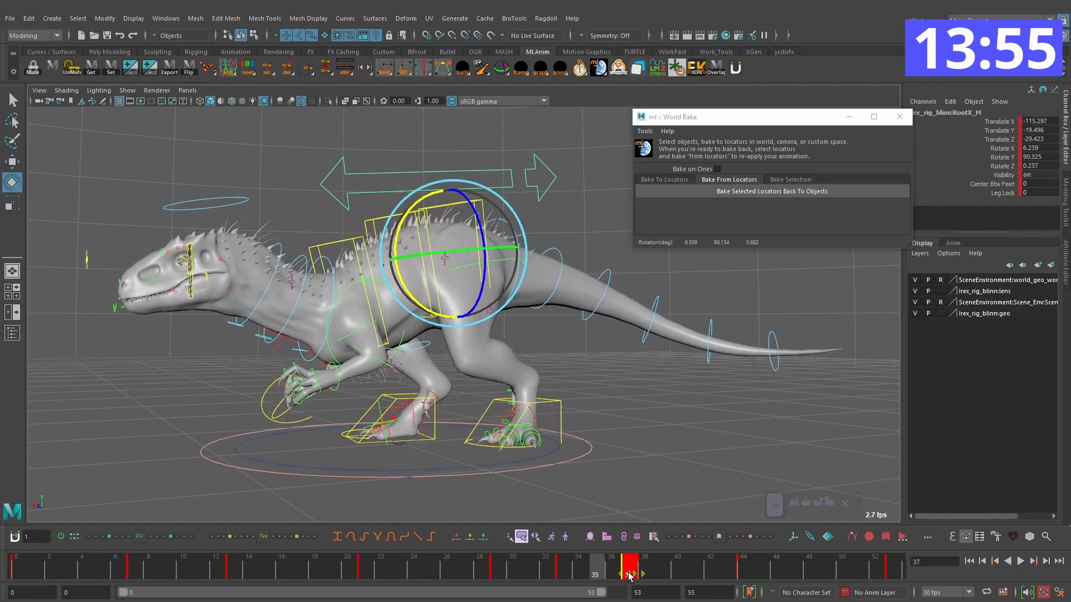
left_click_drag(486, 559, 645, 562)
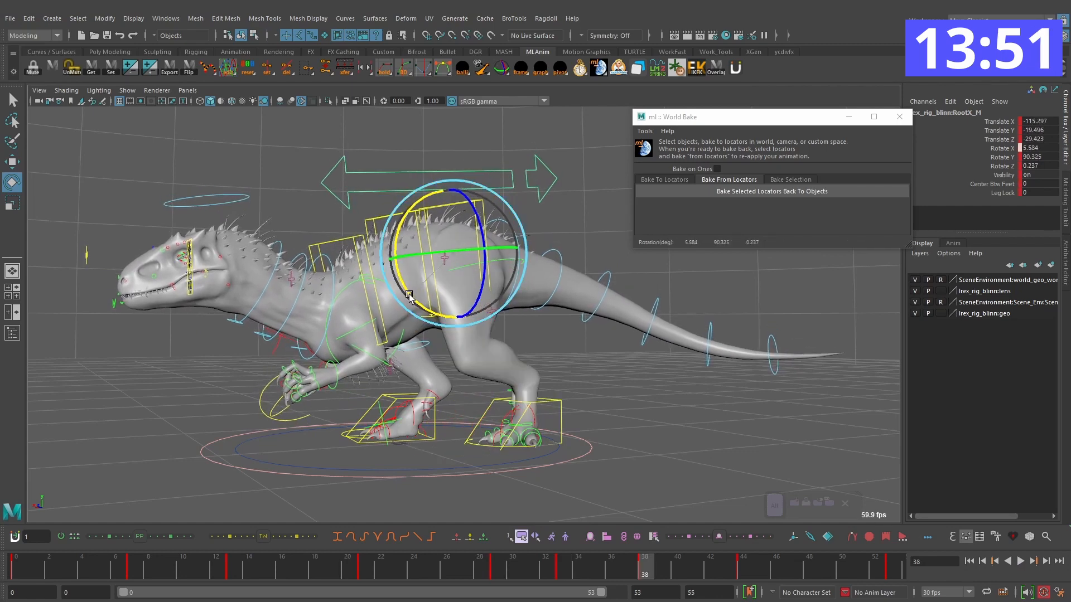
left_click(561, 570)
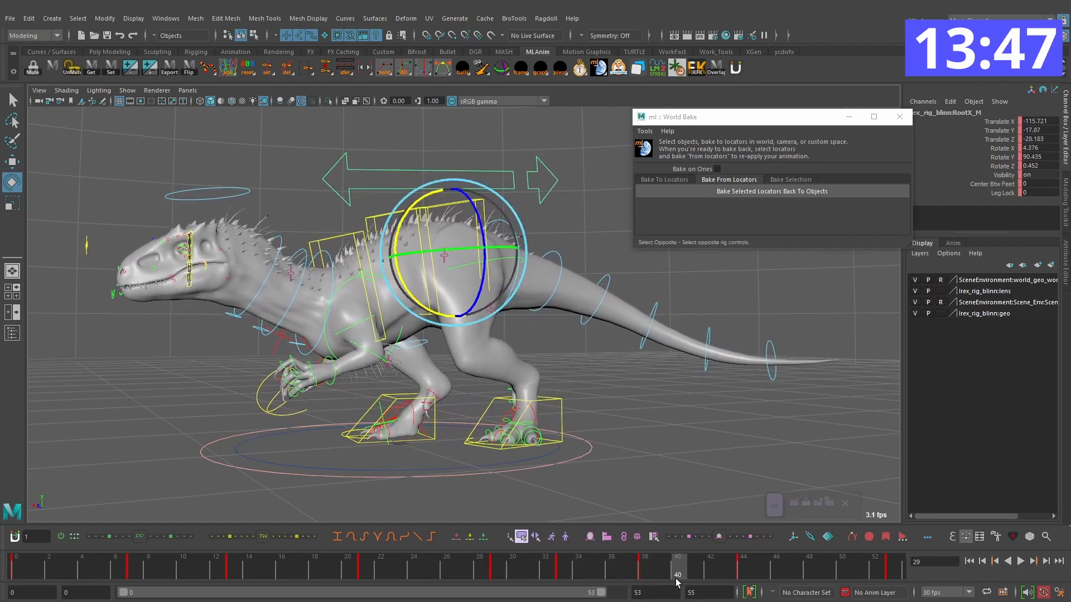
left_click_drag(527, 563, 736, 566)
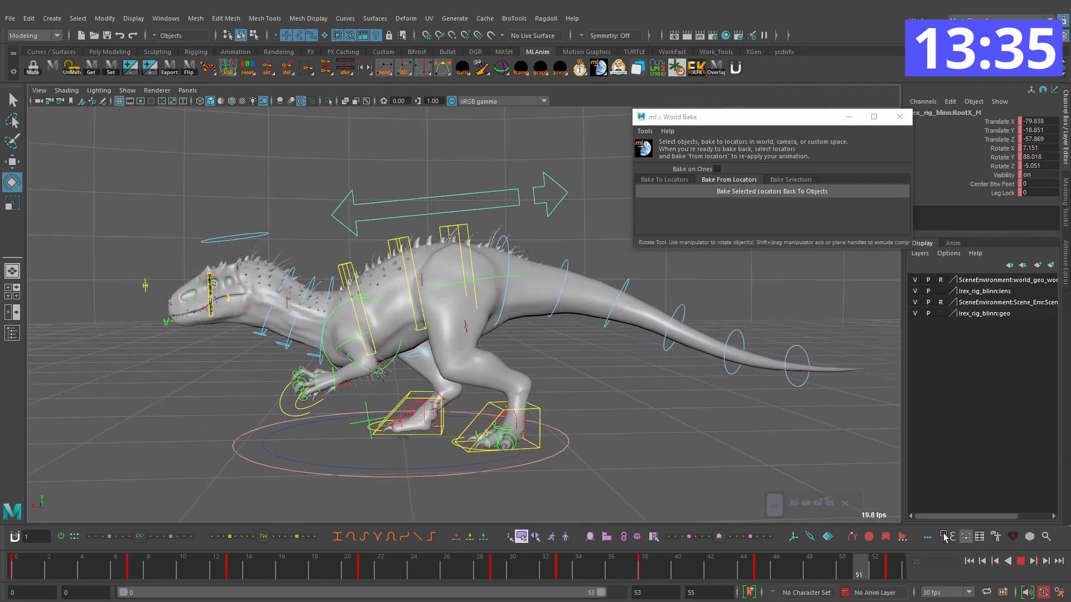
left_click(1023, 562)
Step: Set the root's Rotate X key at frame 38 to 5.3 in the Graph Editor and play back the turn
left_click_drag(525, 569, 645, 566)
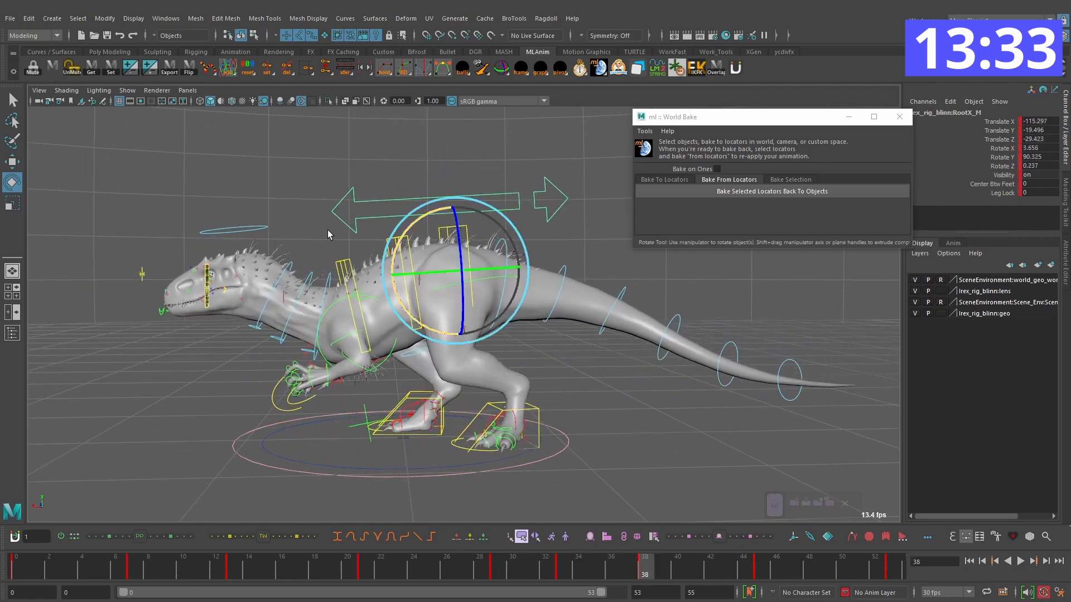
left_click(166, 19)
mouse_move(190, 75)
left_click(312, 78)
left_click(357, 274)
scroll(732, 243, "up", 4)
middle_click_drag(833, 296, 597, 280, "alt")
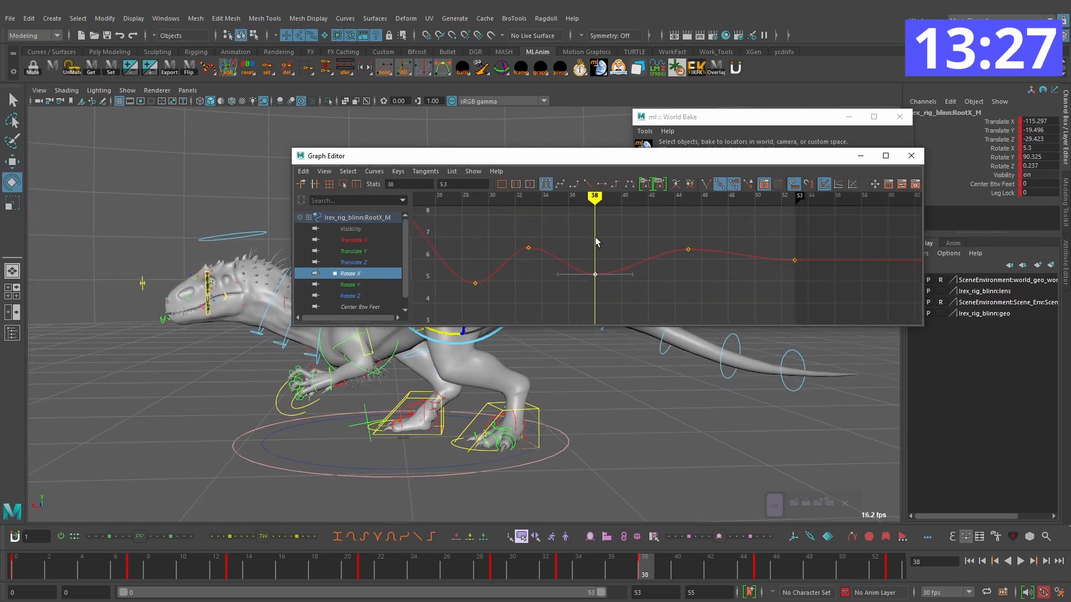
key("comma")
key("comma")
key("comma")
key("comma")
left_click(911, 156)
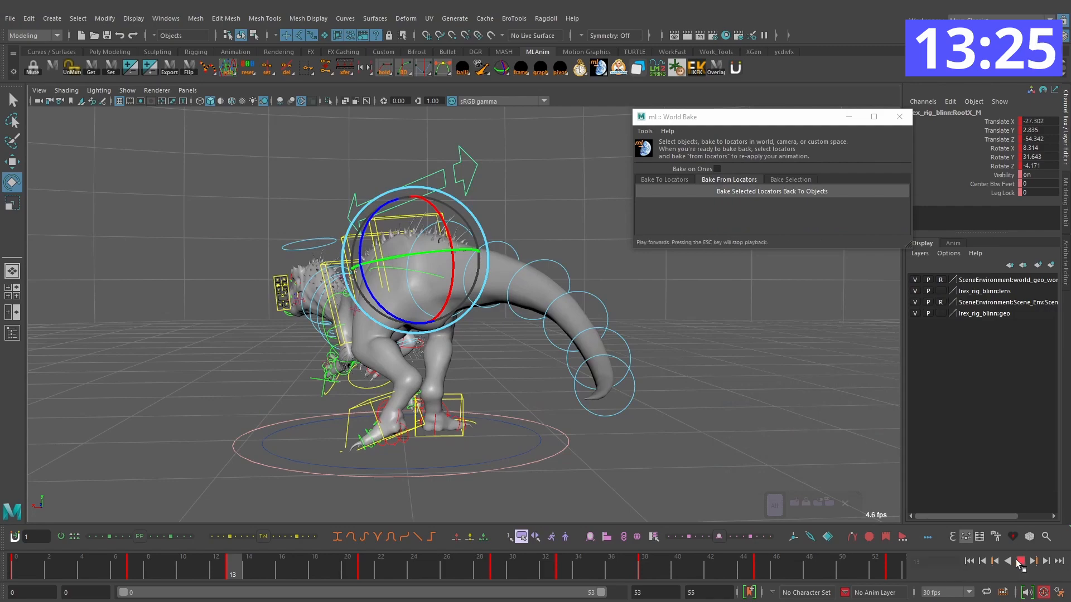
left_click(1019, 561)
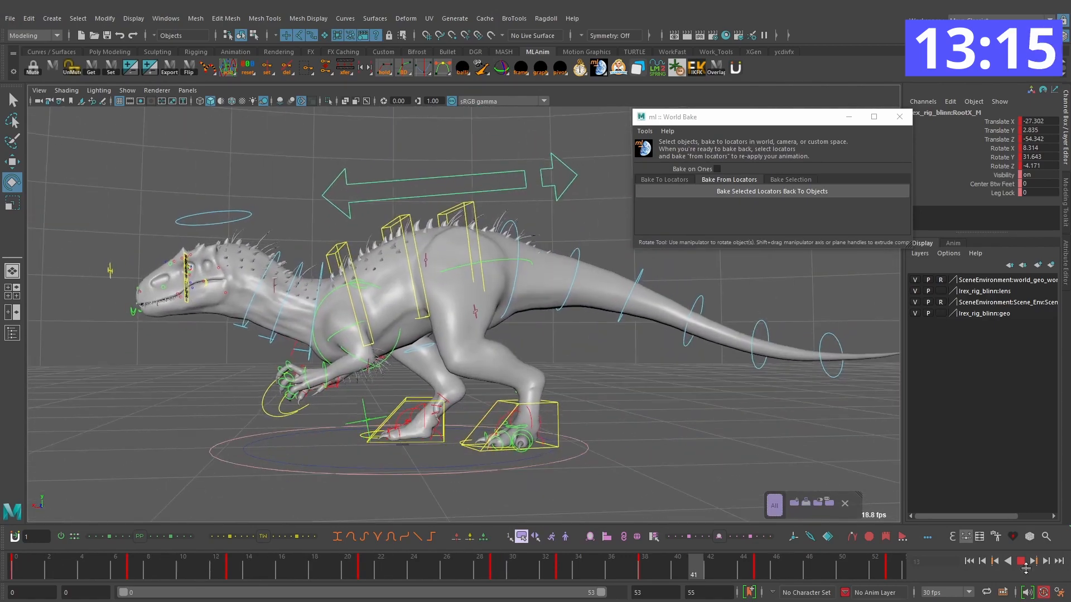
Step: On frame 32, raise the left foot IK control to Translate Y 23.254 and rotate it to X 41.17, Y 87.87, Z 31.876
left_click(597, 564)
left_click(542, 411)
left_click_drag(448, 564, 484, 565)
key("alt+period")
key("alt+period")
key("alt+period")
key("alt+period")
key("w")
left_click_drag(478, 428, 477, 416)
key("e")
left_click_drag(549, 428, 547, 411)
key("comma")
key("period")
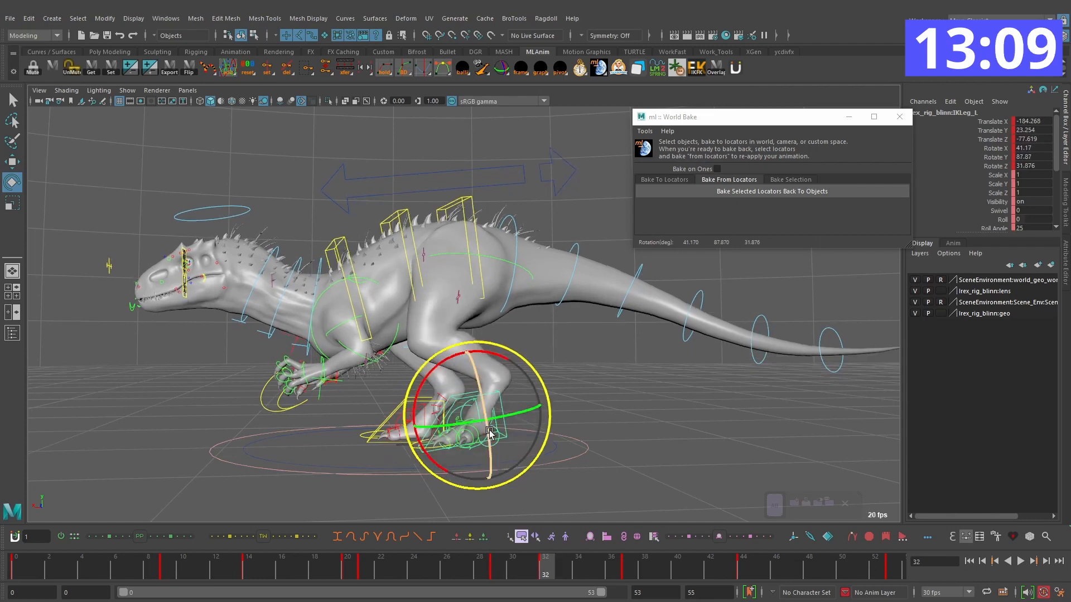
Step: Reposition the left foot control on frame 32 to about Translate X -186.55, Y 33.41, Z -69.37, adjust its rotation and preview the step
key("w")
left_click_drag(479, 409, 582, 405, "alt")
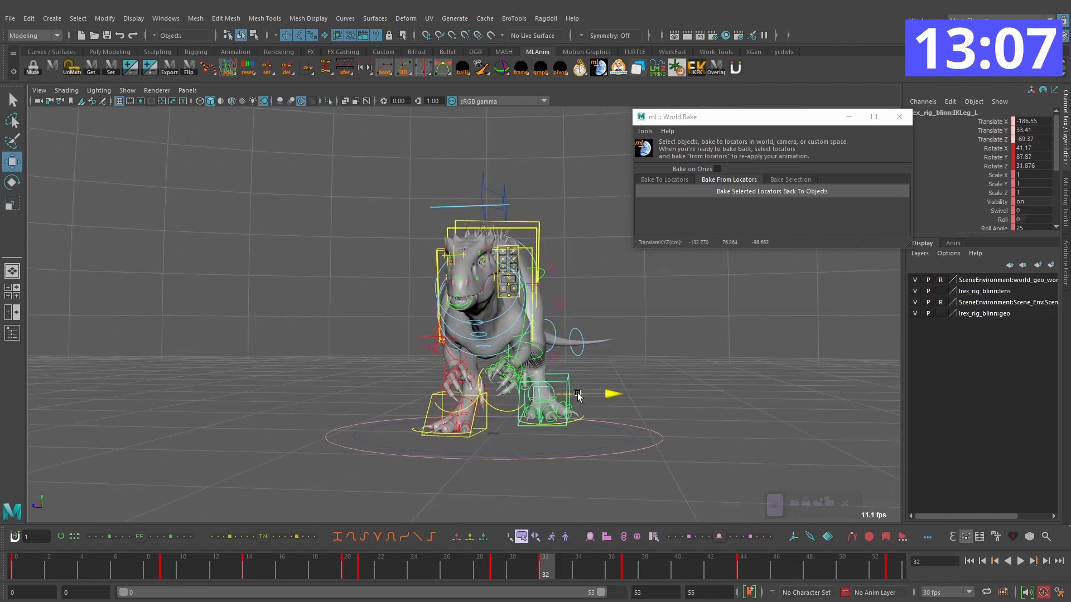
key("e")
left_click_drag(512, 400, 538, 397)
key("comma")
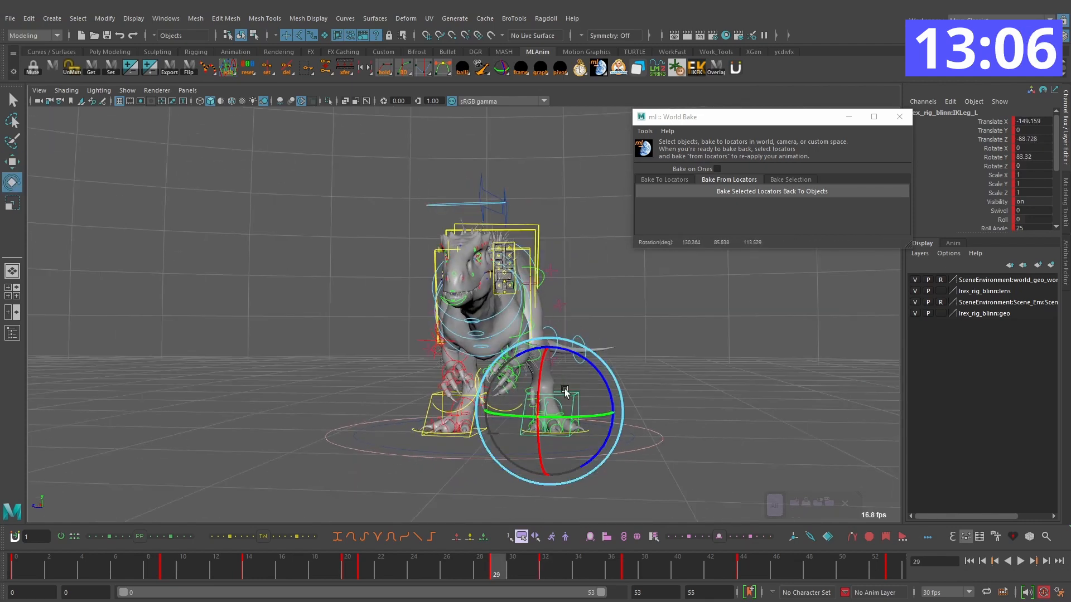
key("alt+period")
key("alt+period")
key("alt+period")
key("period")
key("alt+v")
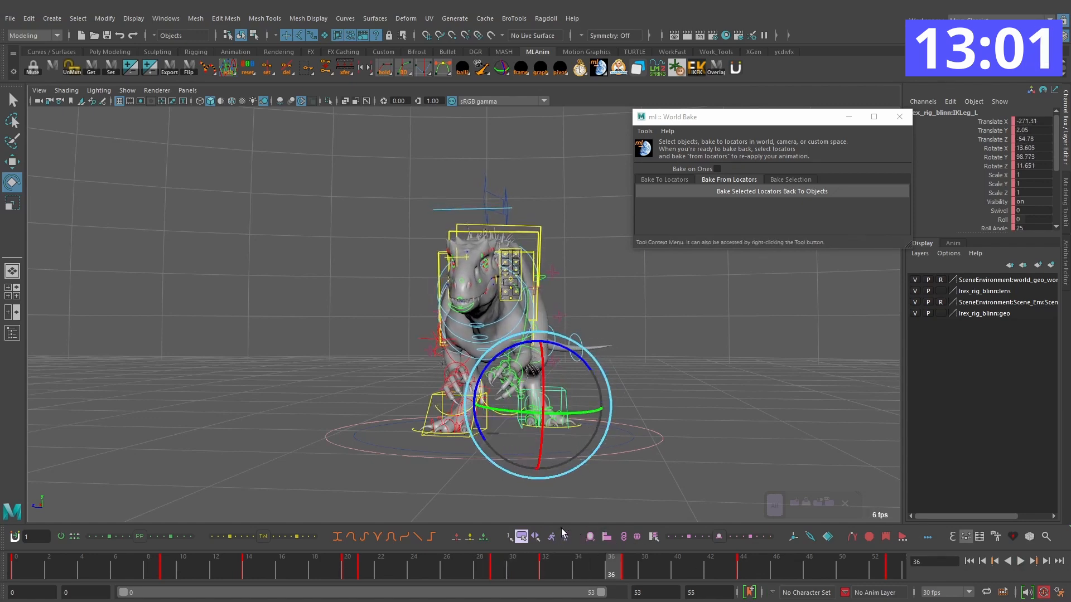
Step: Retime the left foot's lift-off key from frame 29 to frame 27 and play back the animation
left_click_drag(471, 566, 547, 560)
right_click(497, 567)
left_click(515, 395)
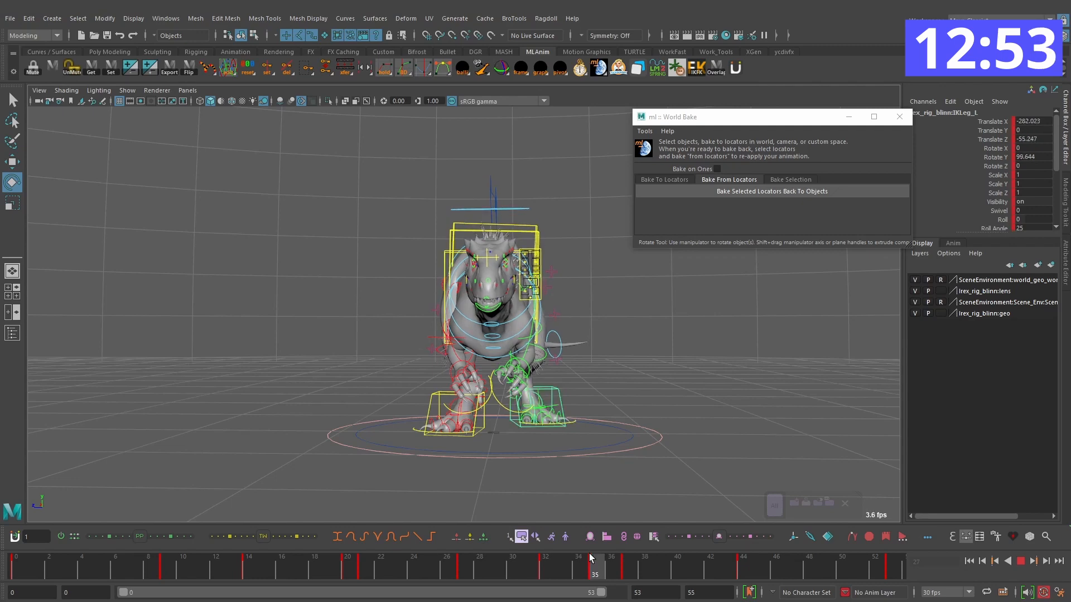
left_click_drag(465, 566, 385, 562)
left_click(1021, 561)
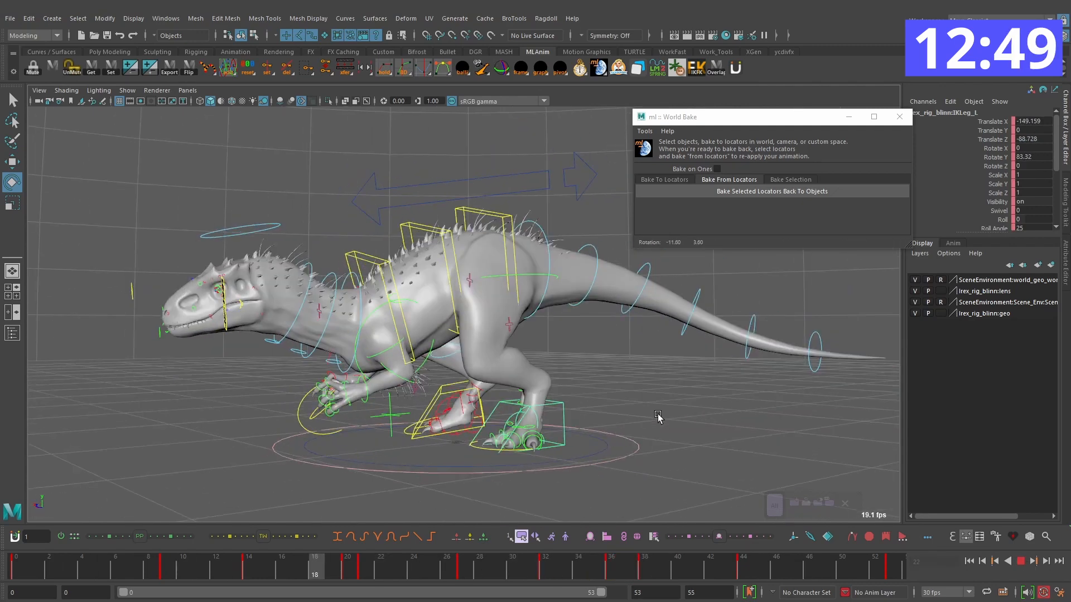
left_click(1021, 562)
Step: Tween the left foot control's key on frame 44 fully to its planted pose from frame 53 and check the neighbouring keys
left_click_drag(632, 565, 644, 564)
left_click(640, 413)
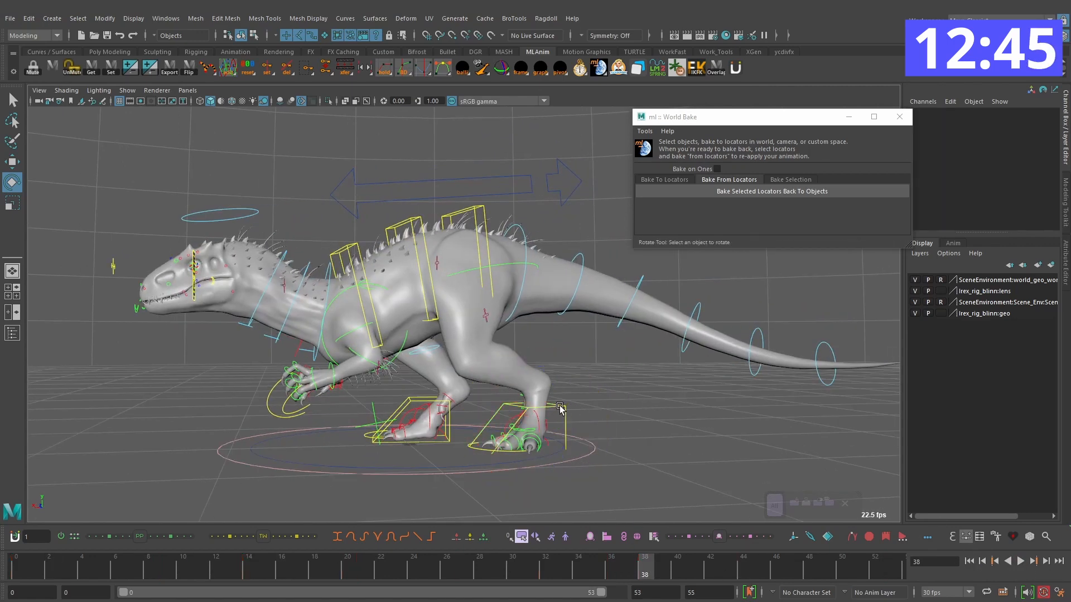
left_click(560, 407)
key("period")
key("period")
left_click_drag(697, 411, 707, 408, "alt")
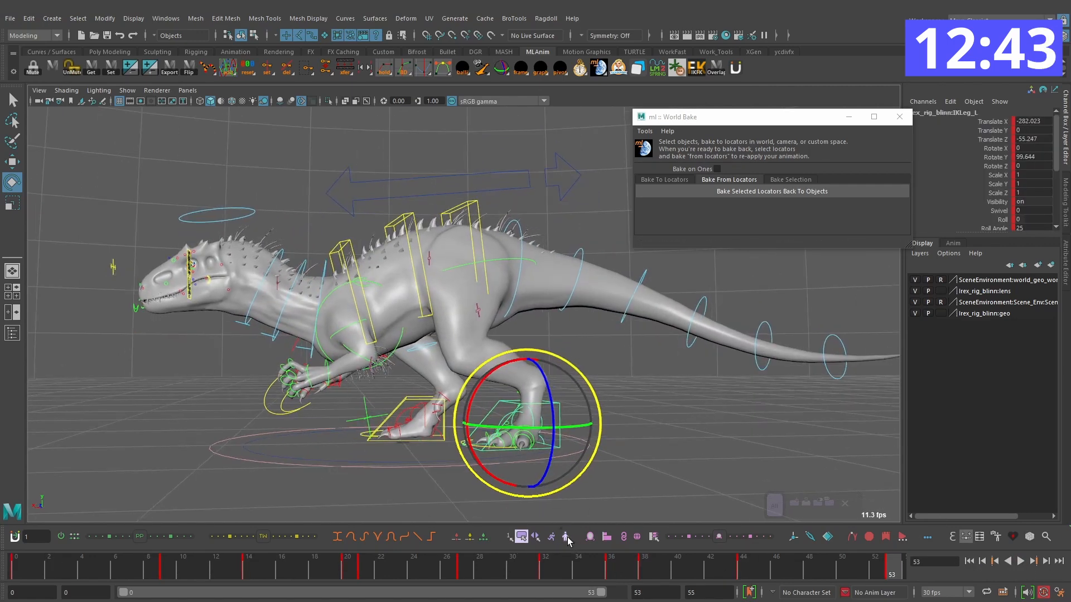
key("comma")
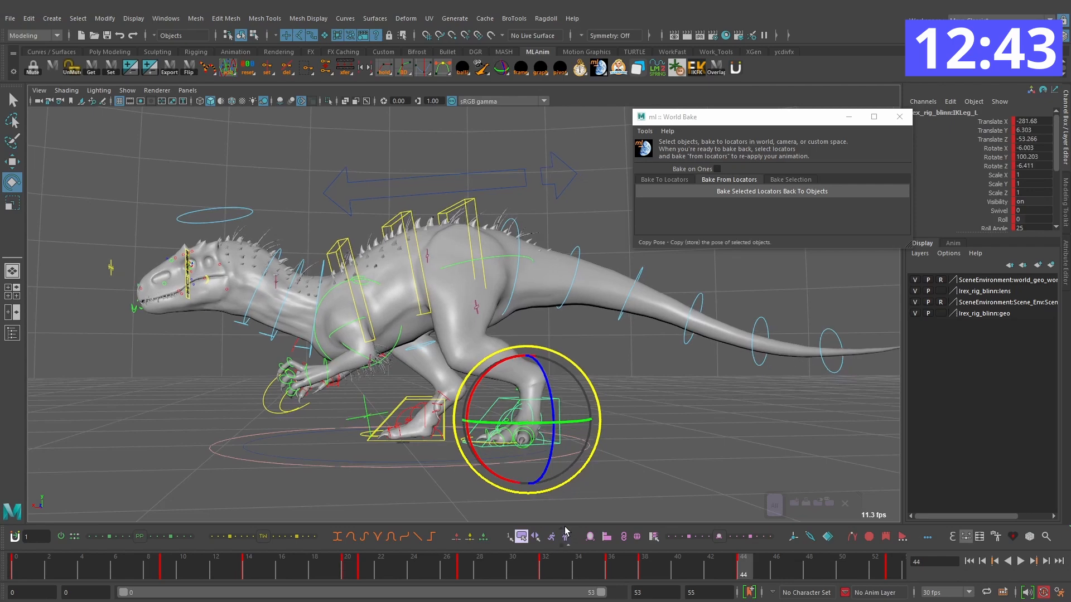
left_click(298, 540)
key("comma")
key("comma")
key("comma")
key("period")
Step: Move the left foot control on frame 32 to Translate X -212.097, Y 36.529, Z -69.412 and play the step
key("period")
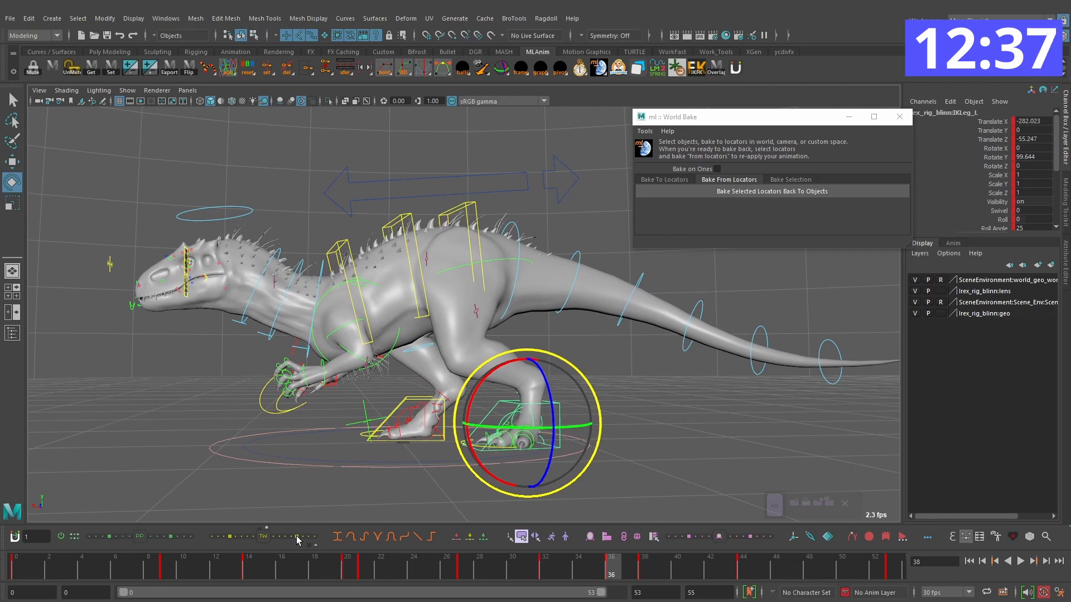
key("comma")
left_click_drag(566, 569, 531, 564)
key("period")
key("period")
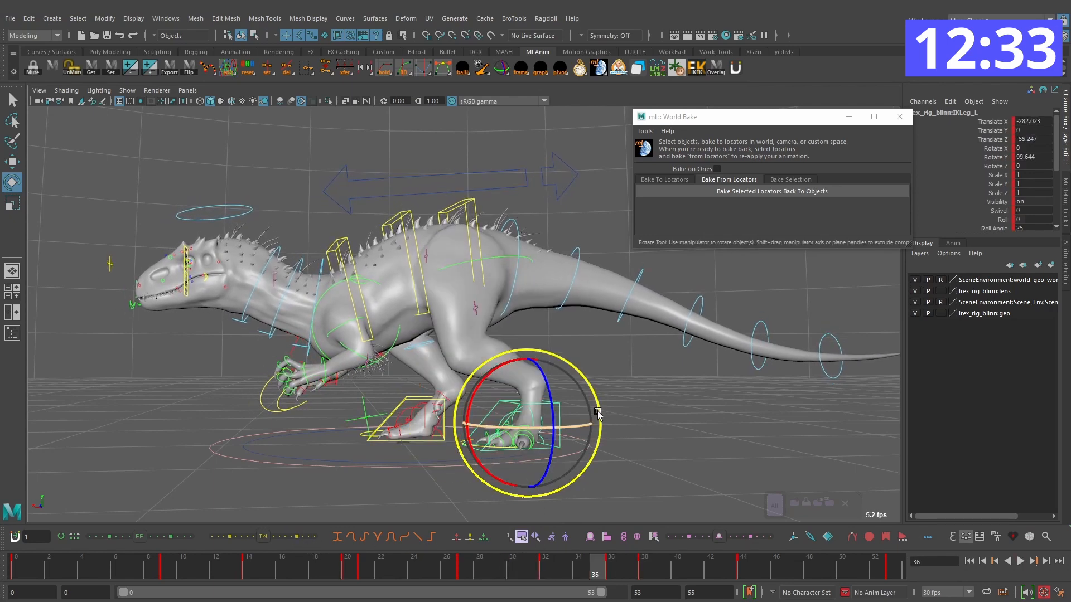
key("comma")
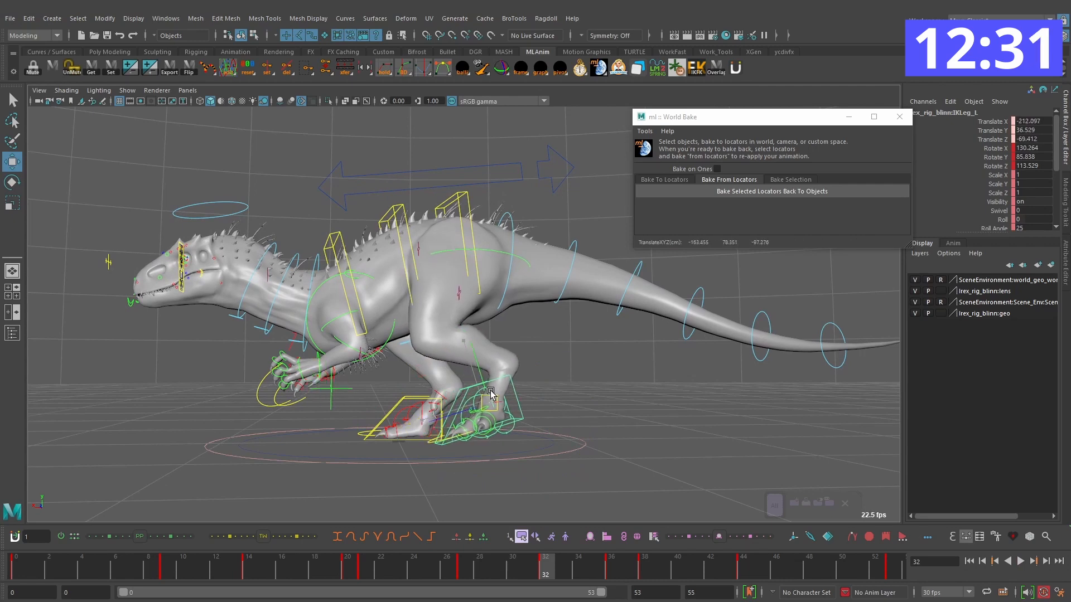
key("alt+v")
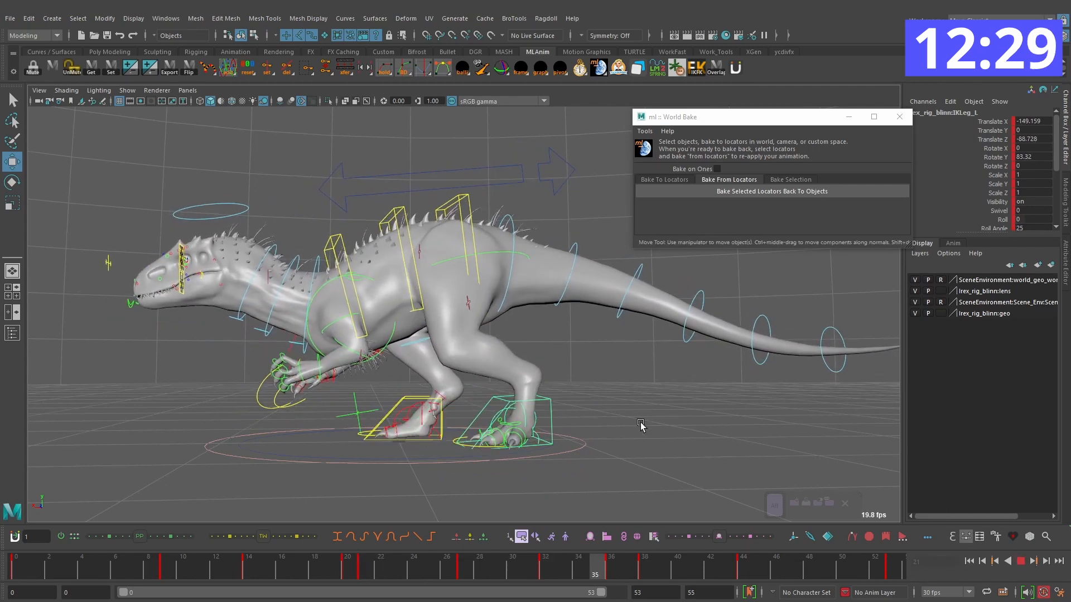
left_click_drag(772, 416, 662, 404, "alt")
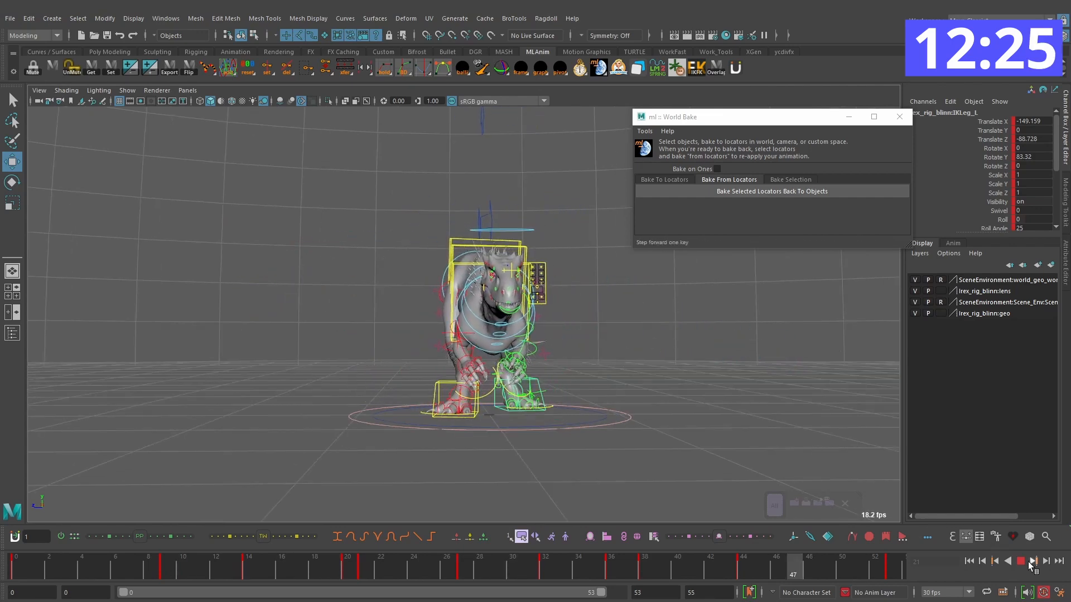
left_click(1020, 561)
Step: Lower the root control slightly on frame 13 and review the body motion through frame 35
left_click(523, 214)
mouse_move(229, 562)
left_mouse_down()
mouse_move(120, 561)
mouse_move(228, 562)
left_mouse_up()
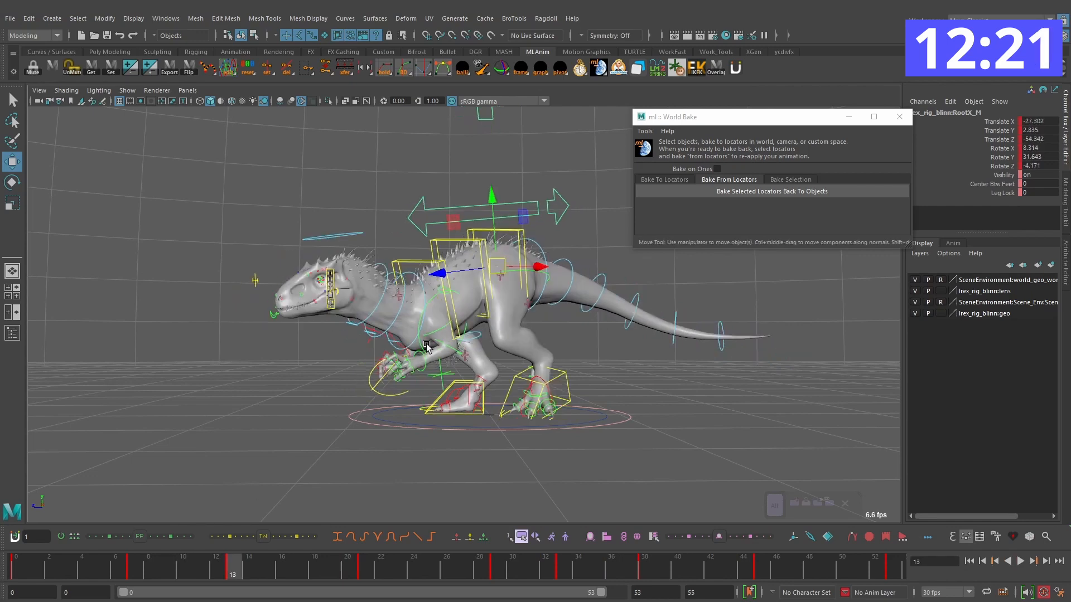
left_click_drag(492, 228, 492, 235)
key("comma")
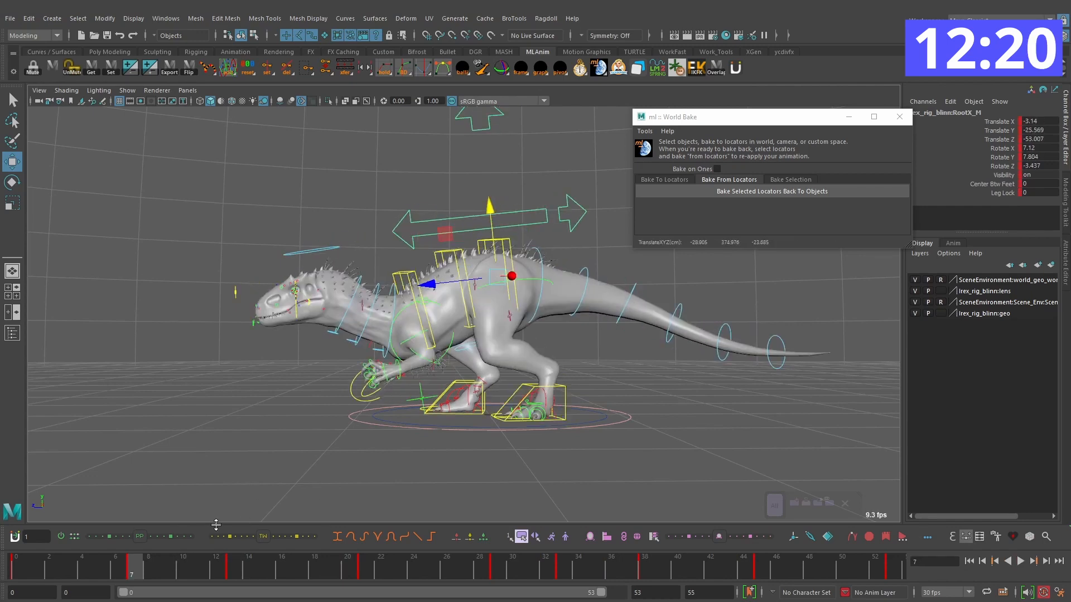
left_click_drag(150, 568, 314, 568)
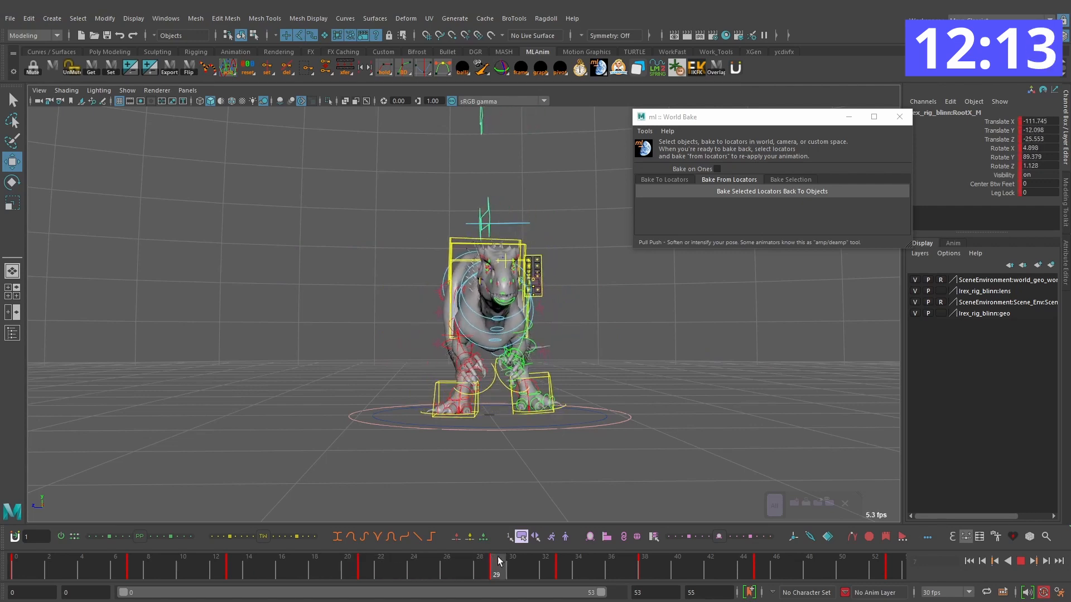
key("comma")
left_click_drag(513, 496, 551, 355, "alt")
left_click_drag(373, 566, 482, 567)
left_click_drag(560, 418, 427, 438, "alt")
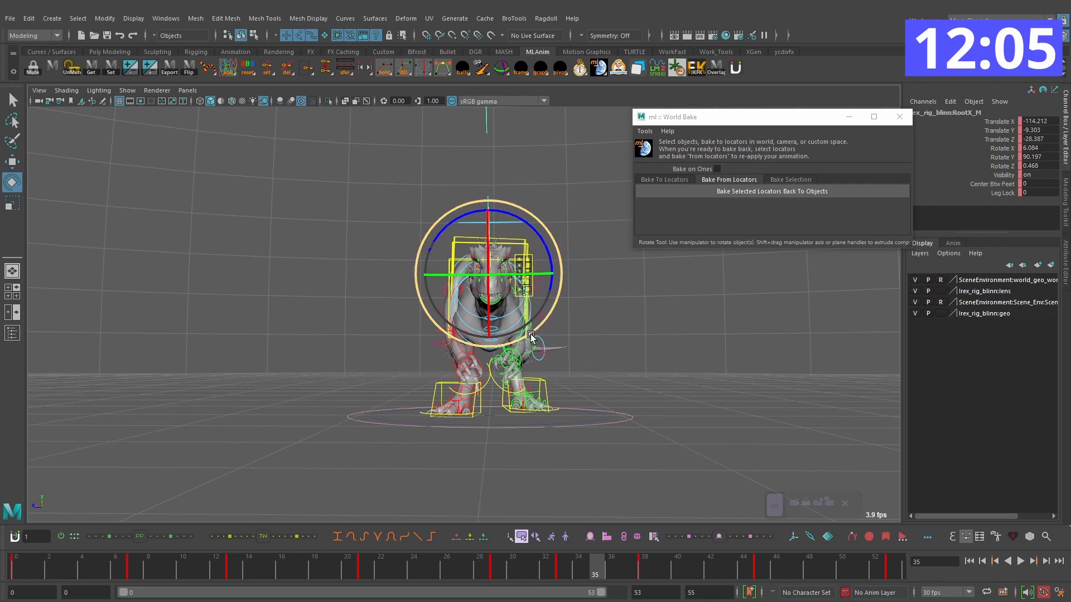
Step: Open the root control's Rotate Z curve and move its frame 38 key to frame 37 with a value of -1.156
left_click(165, 19)
mouse_move(223, 105)
left_click(313, 82)
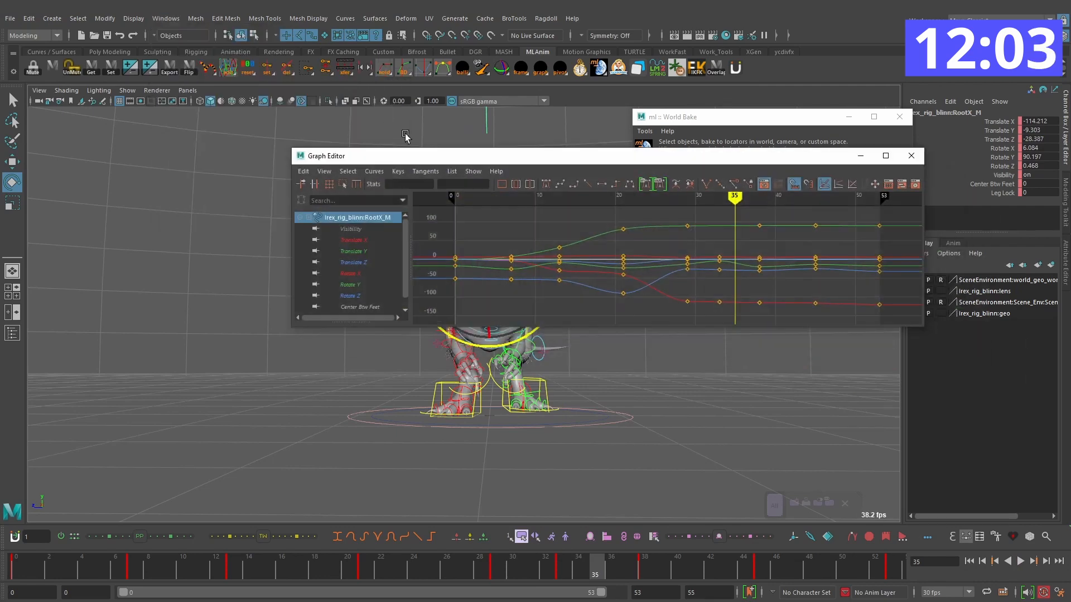
left_click(353, 296)
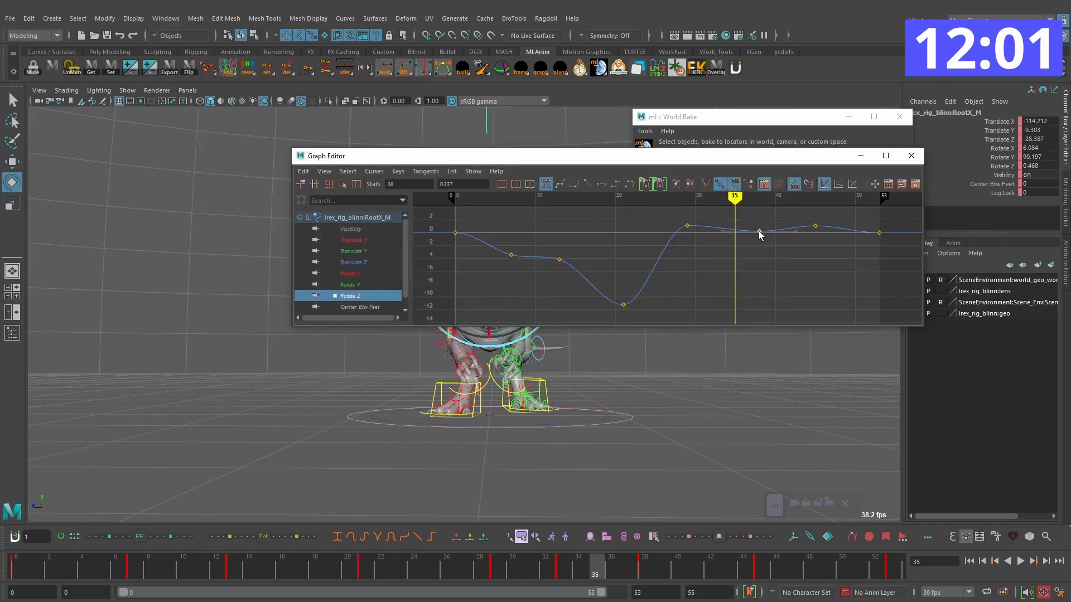
left_click_drag(674, 164, 507, 46)
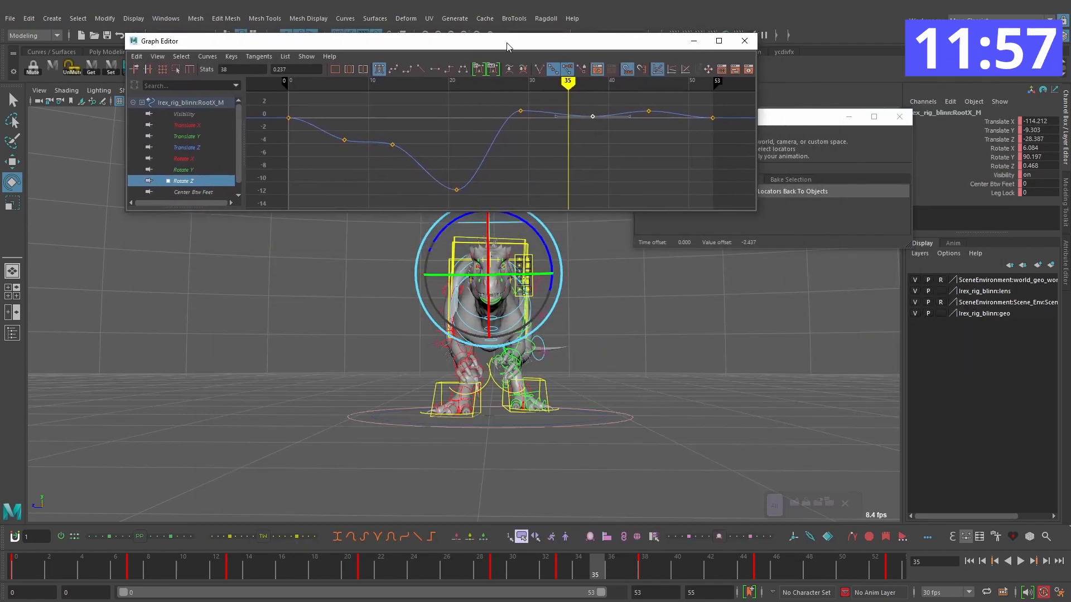
left_click_drag(556, 577, 475, 565)
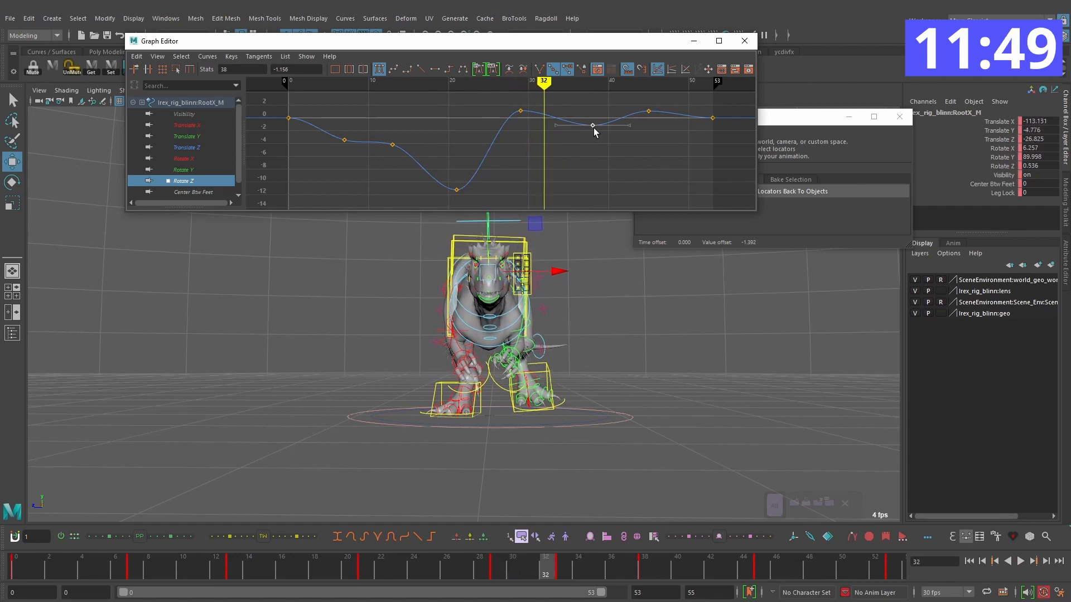
left_click_drag(593, 126, 583, 127)
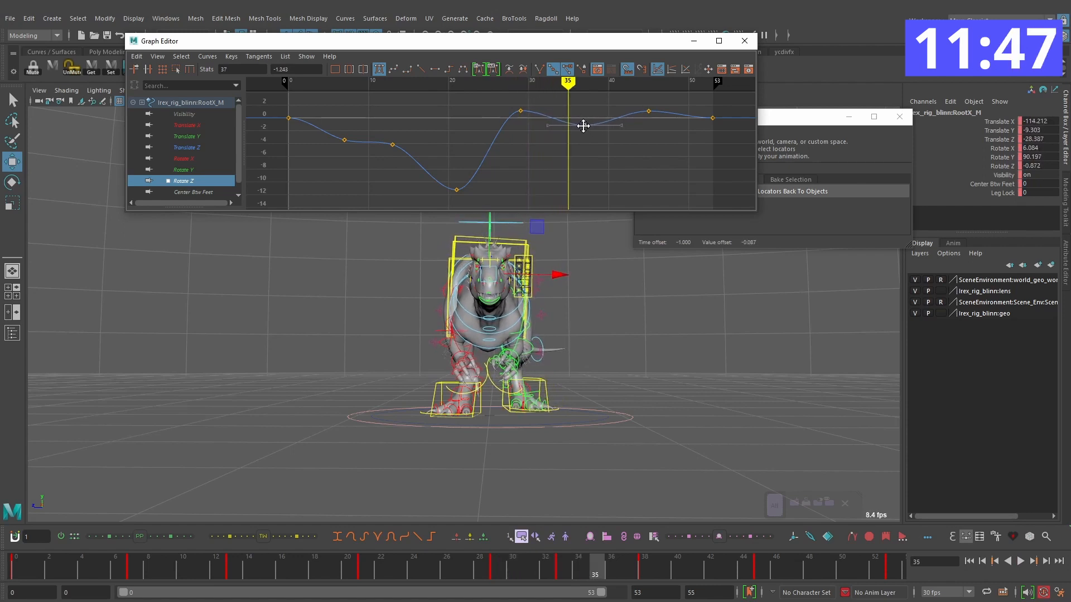
left_click(462, 562)
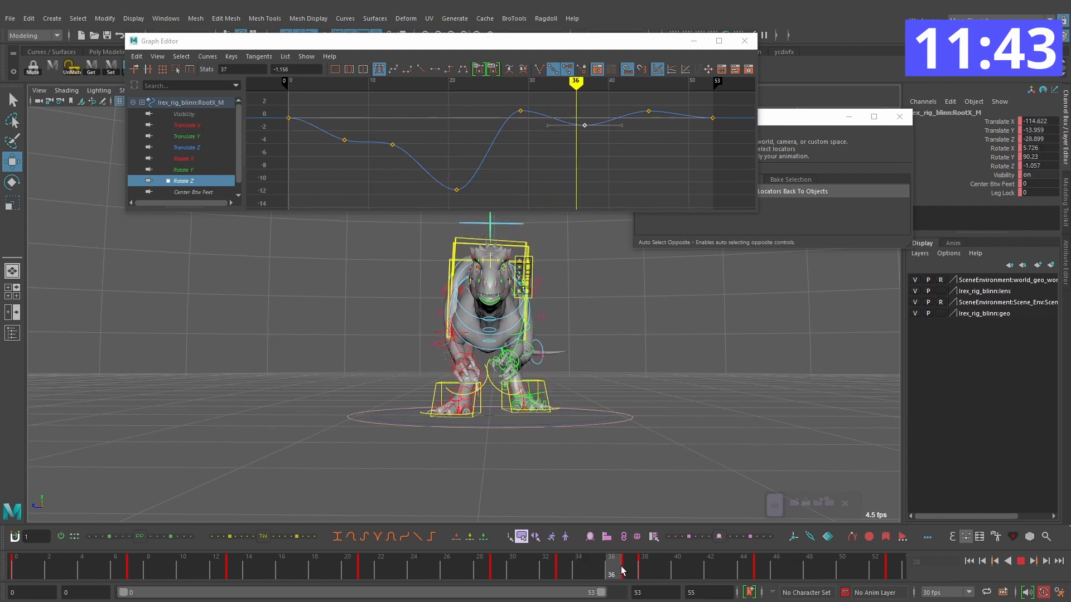
Step: Step through the root's keys after frame 41 and examine the turn in playback from the side and from above
middle_click_drag(625, 175, 594, 186, "alt")
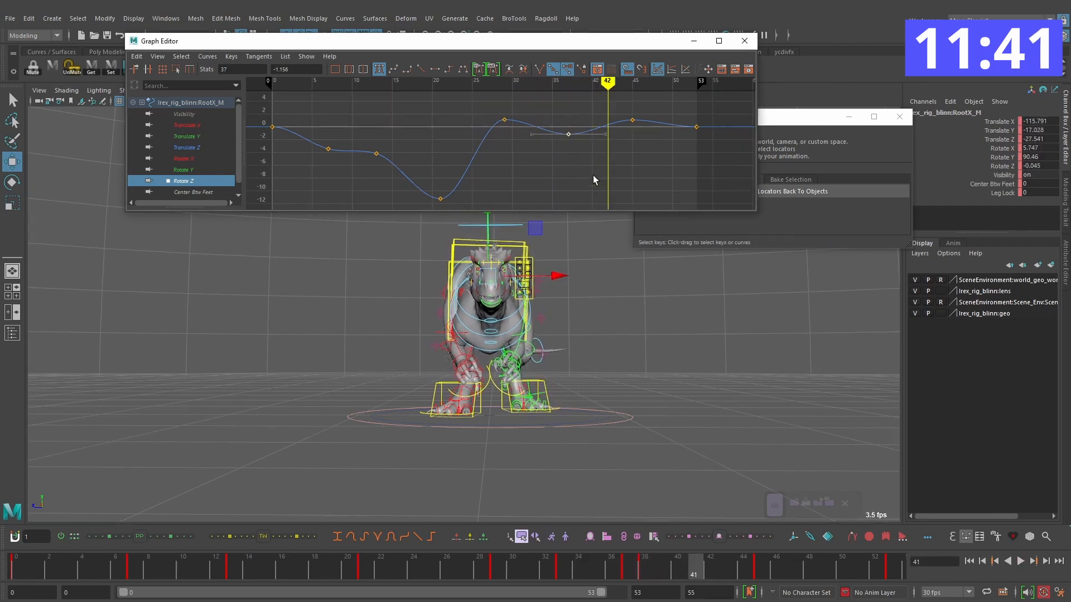
key("alt+period")
key("alt+period")
key("alt+period")
key("alt+period")
key("alt+period")
key("alt+period")
key("comma")
key("comma")
key("comma")
key("comma")
key("comma")
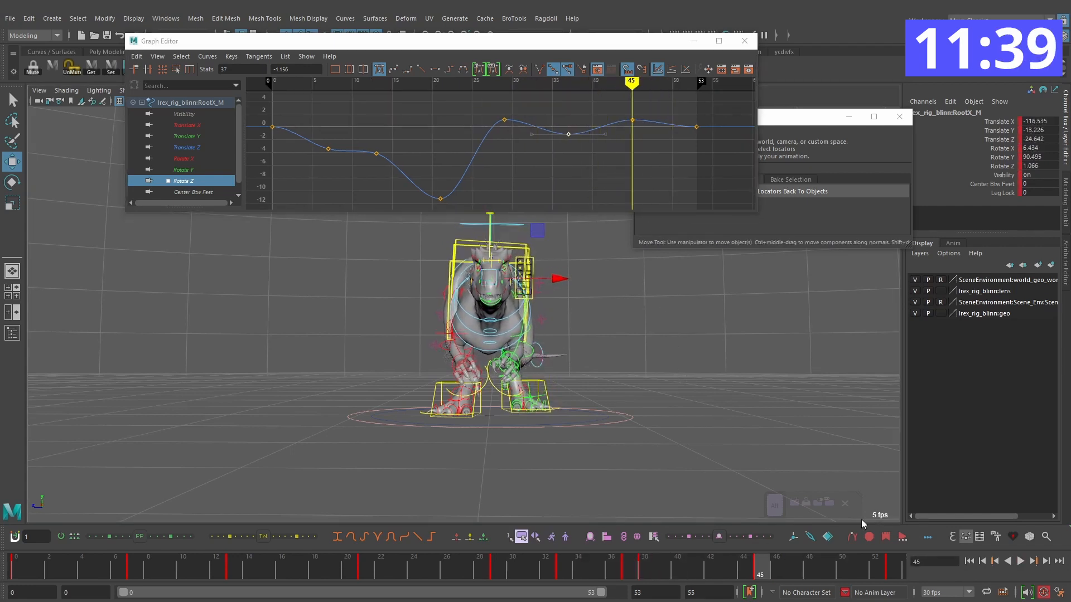
left_click(1021, 561)
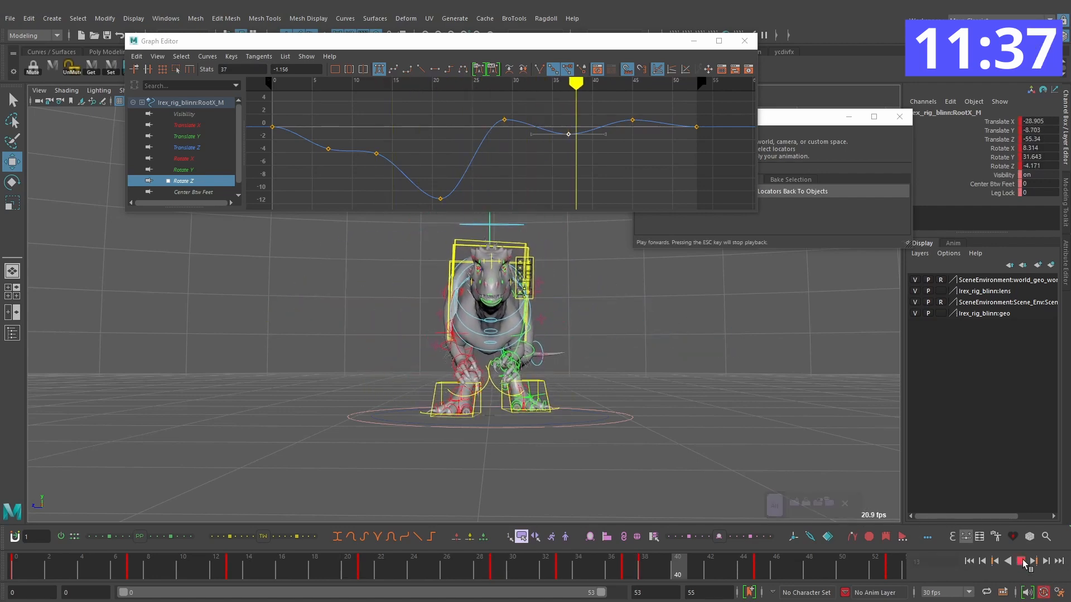
left_click_drag(491, 385, 550, 372, "alt")
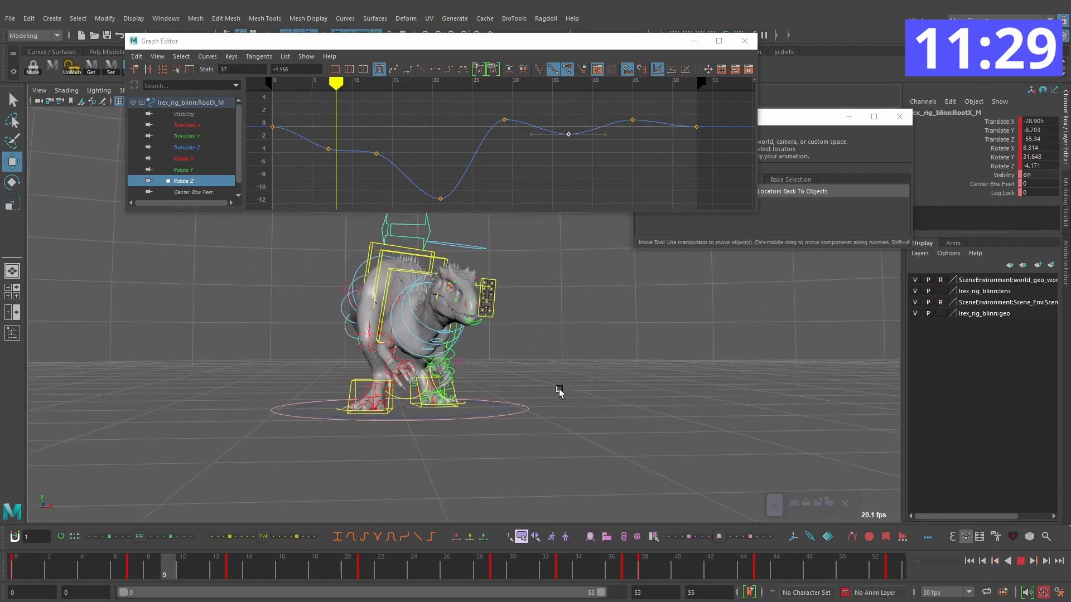
left_click_drag(606, 400, 578, 423, "alt")
scroll(583, 405, "down", 4)
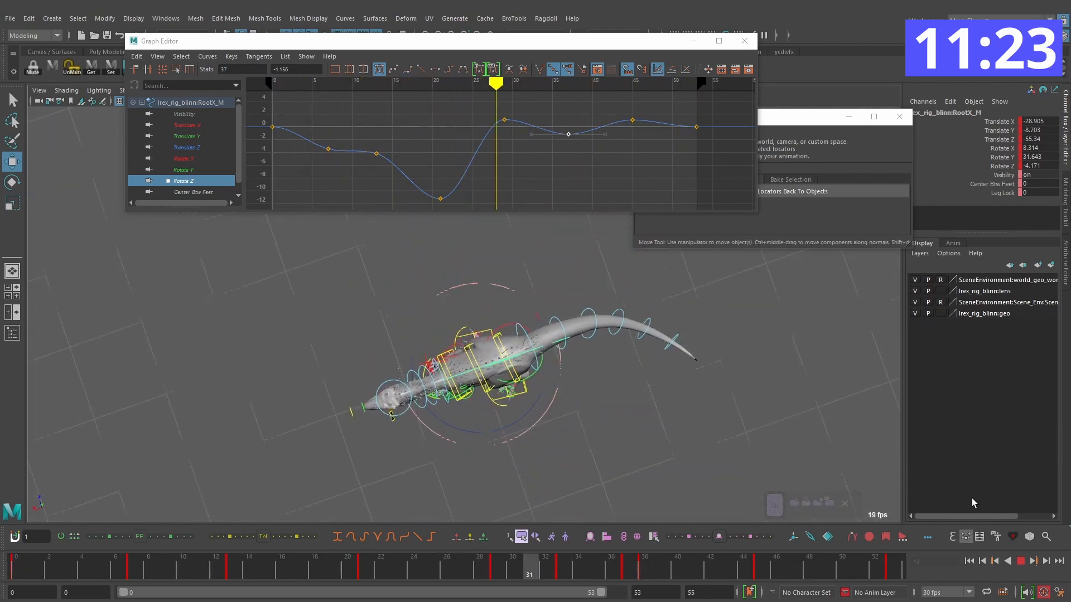
Step: Move the root control on frame 13 to Translate X -33.946, Y -7.277, Z -63.719 and review the turn from above
left_click(1020, 562)
left_click_drag(111, 568, 14, 568)
left_click(484, 377)
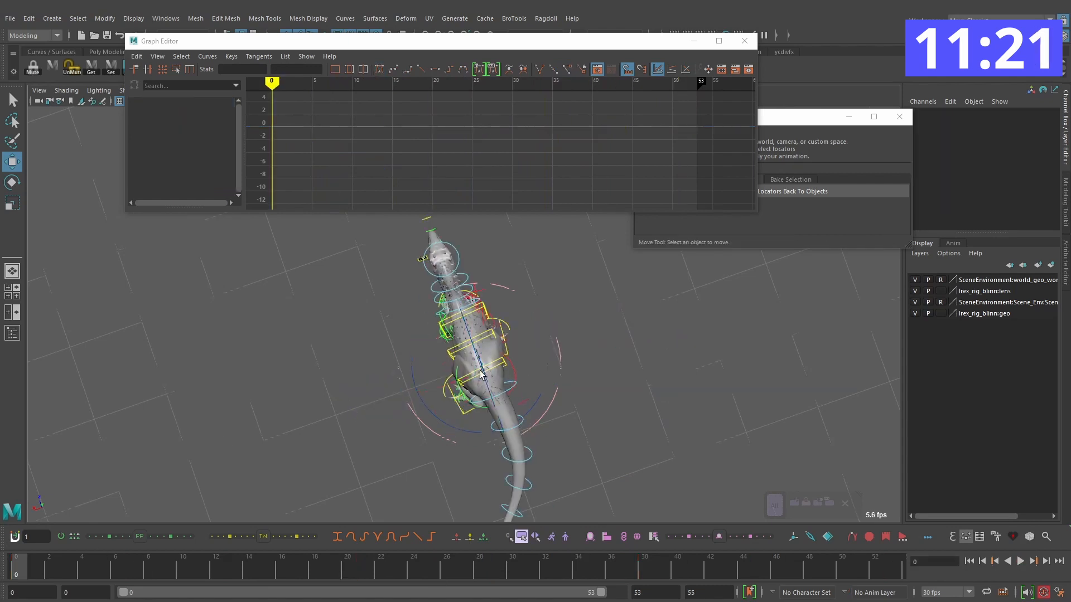
left_click(477, 352)
left_click_drag(85, 569, 118, 565)
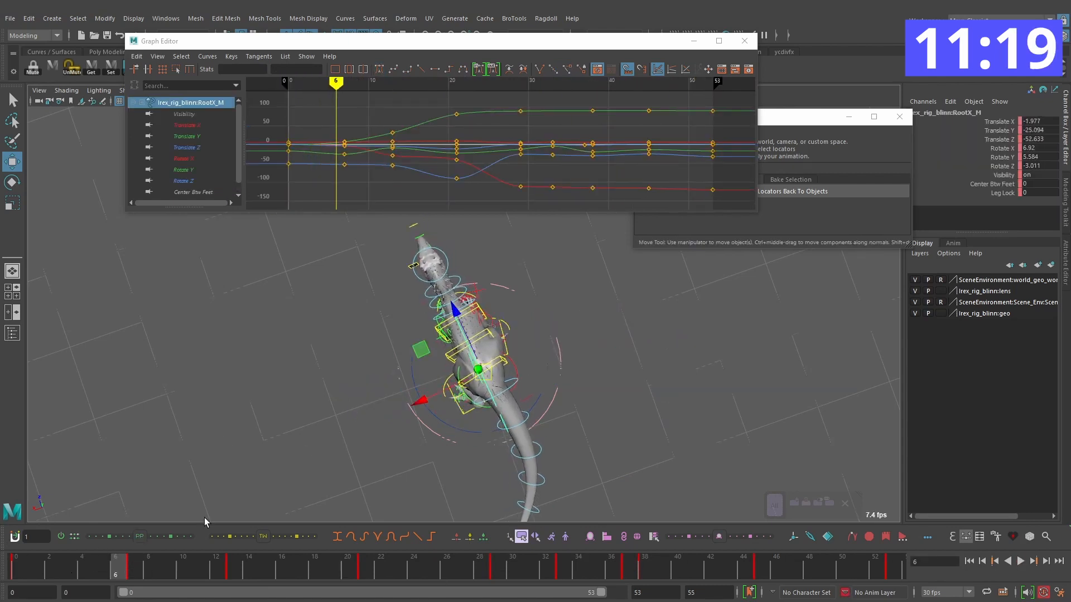
key("period")
key("comma")
key("period")
key("period")
key("comma")
key("period")
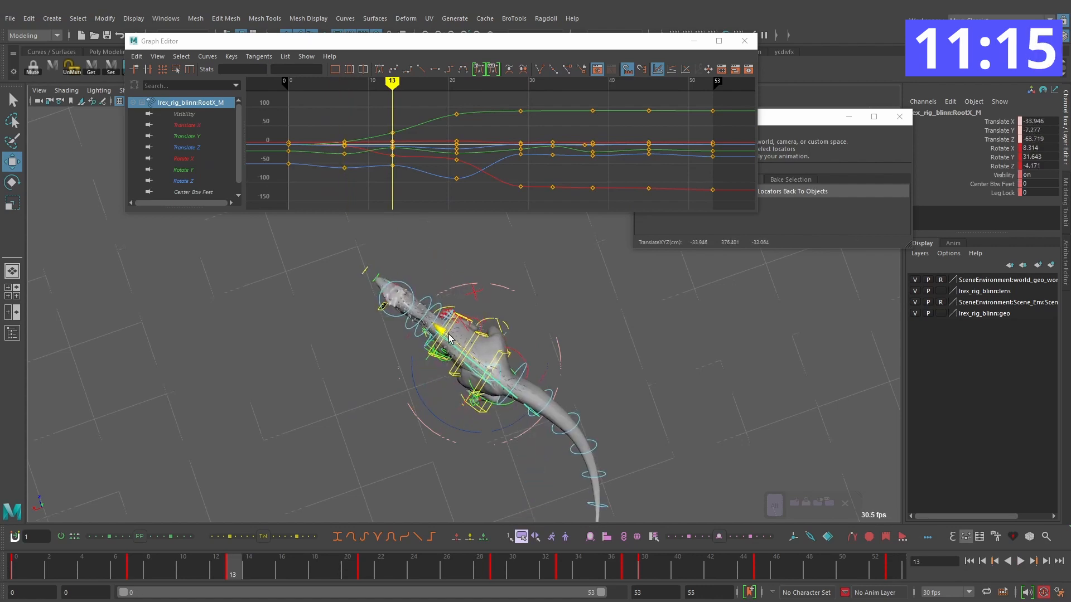
key("alt+v")
left_click_drag(366, 568, 500, 564)
key("comma")
key("comma")
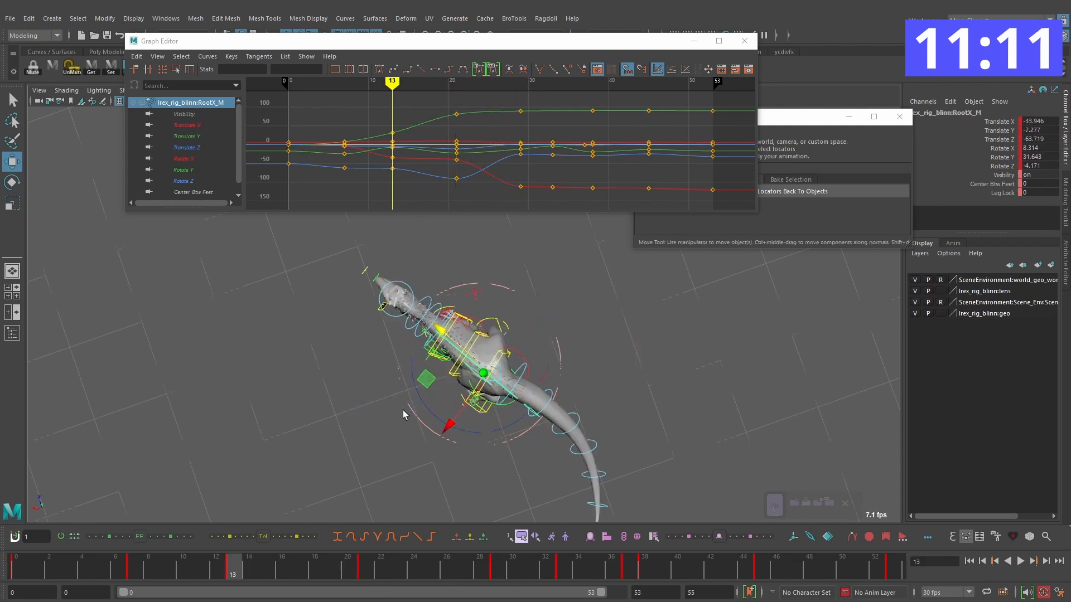
Step: Move the root control on frame 21 to Translate X -69.039, Y -17.765, Z -95.649 and play the turn with rig controls hidden
key("period")
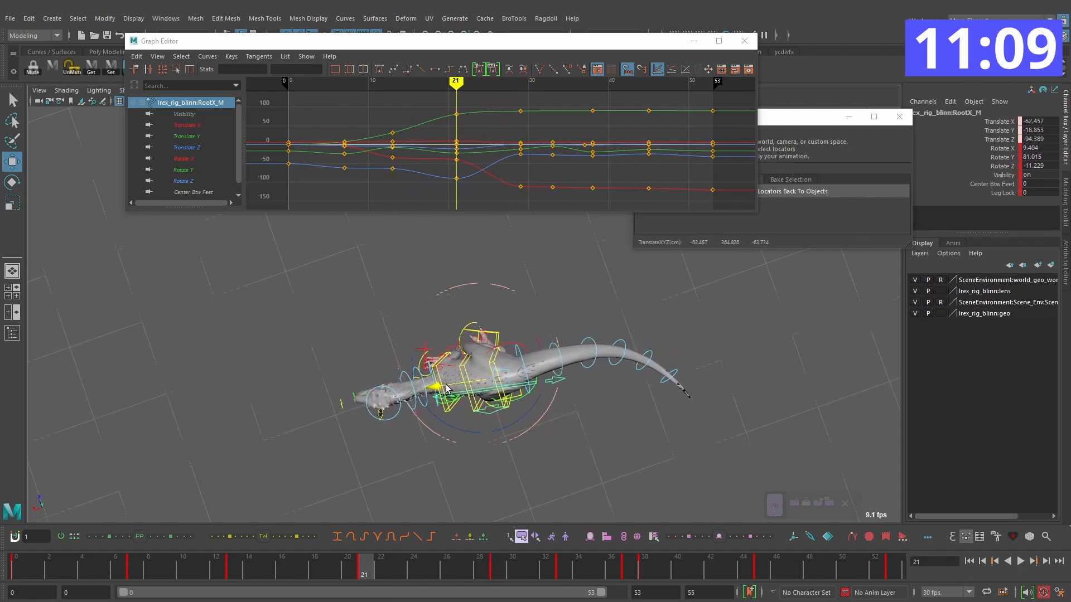
key("comma")
key("comma")
left_click_drag(228, 570, 412, 578)
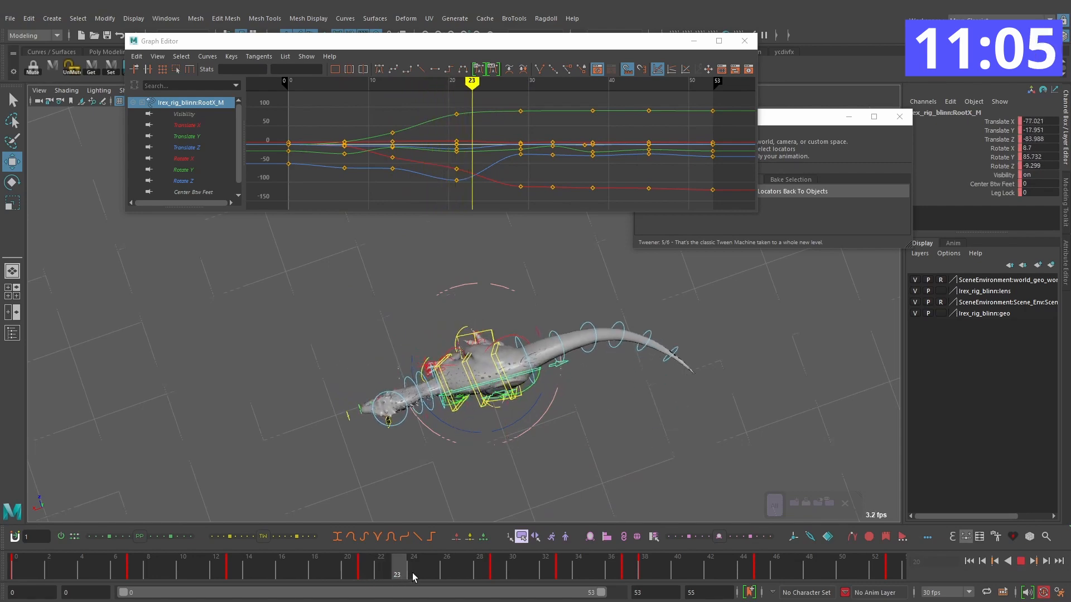
key("comma")
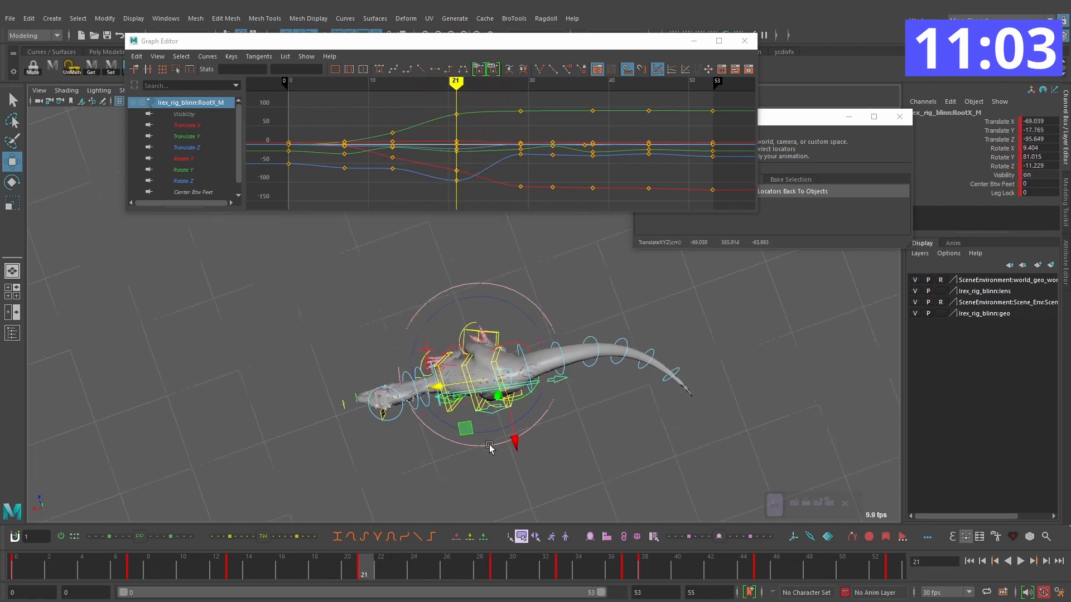
left_click_drag(473, 457, 599, 372, "alt")
key("comma")
key("comma")
key("comma")
key("comma")
left_click(1021, 562)
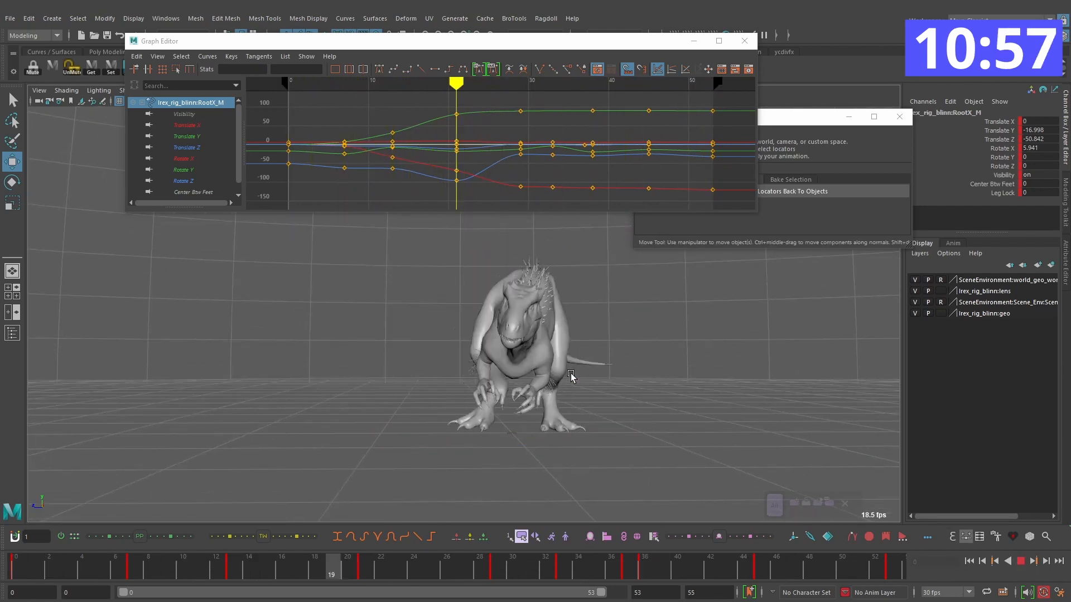
left_click(1017, 561)
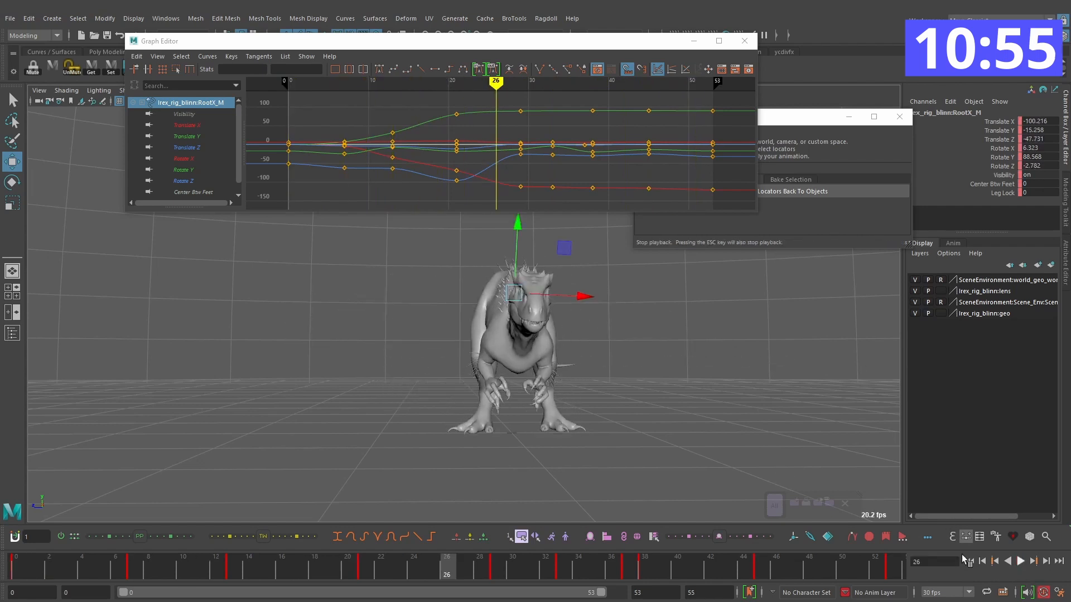
Step: Retime the root's Rotate Y key from frame 21 to frame 22 and check the rotation through frame 37
left_click(179, 162)
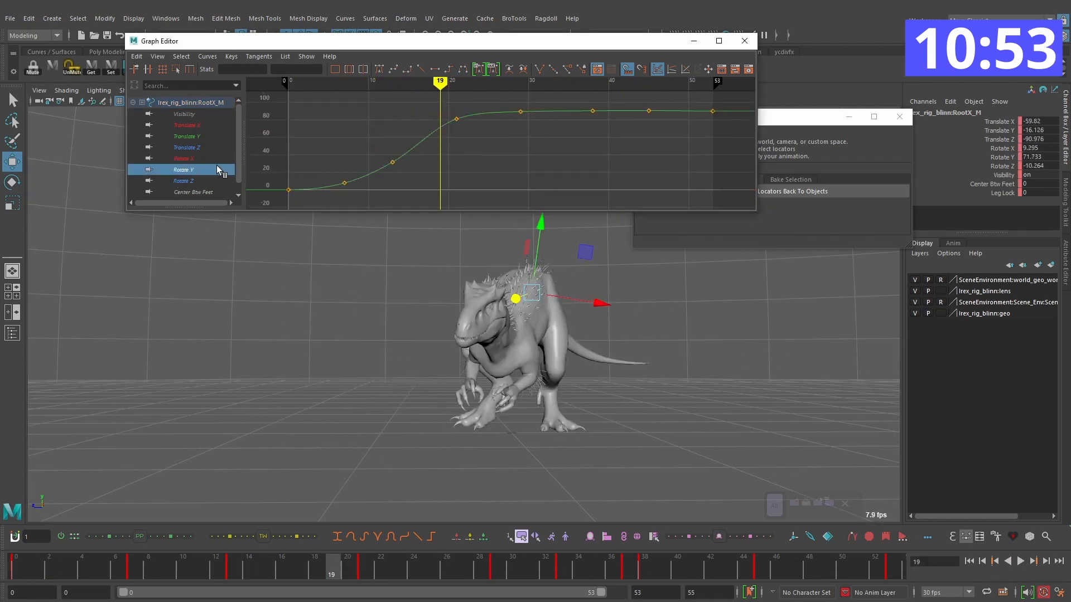
key("ctrl+z")
left_click_drag(231, 562, 333, 573)
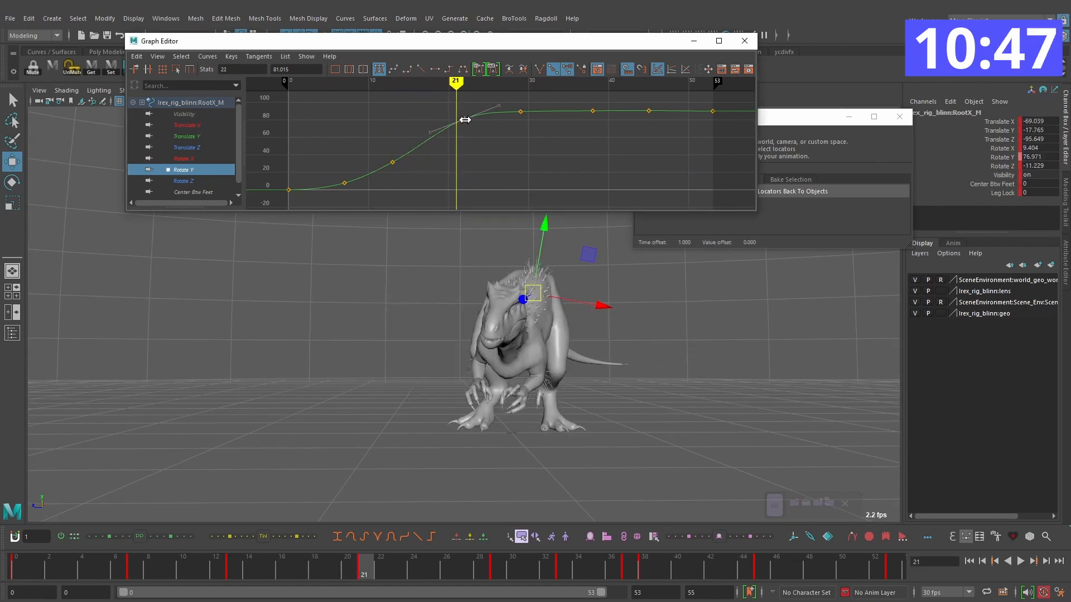
left_click_drag(377, 564, 570, 567)
middle_click_drag(577, 155, 514, 165, "alt")
key("alt+period")
key("alt+period")
key("alt+period")
Step: Lower the root's Rotate Y key on frame 38 slightly to 90.209 and play back the turn
left_click_drag(545, 112, 519, 151)
middle_click_drag(530, 119, 498, 226, "shift")
scroll(551, 152, "up", 4)
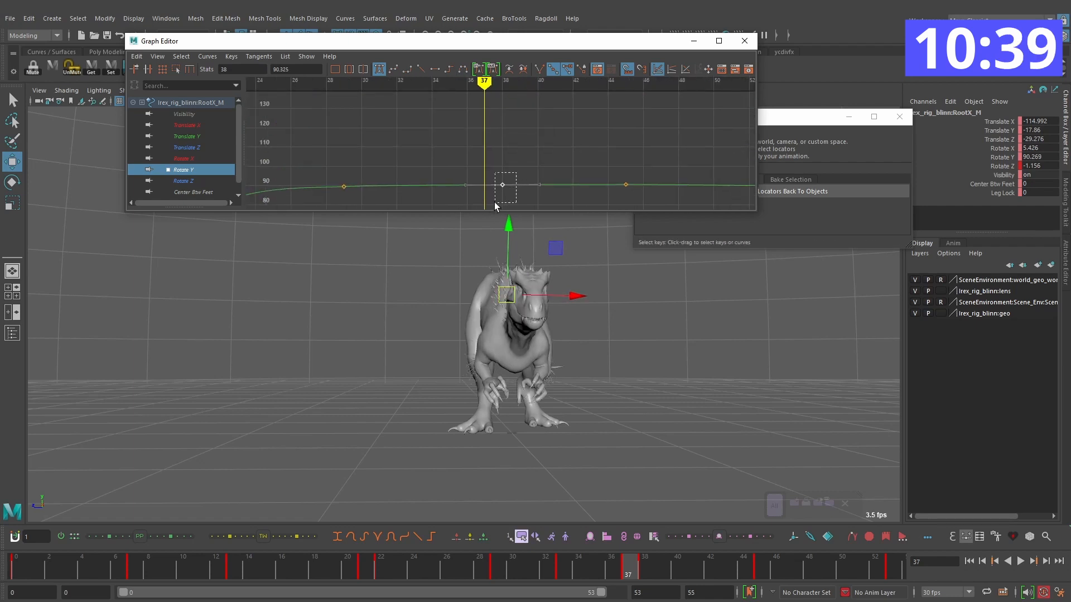
middle_click_drag(503, 184, 503, 186, "shift")
right_click_drag(543, 185, 512, 190, "alt+shift")
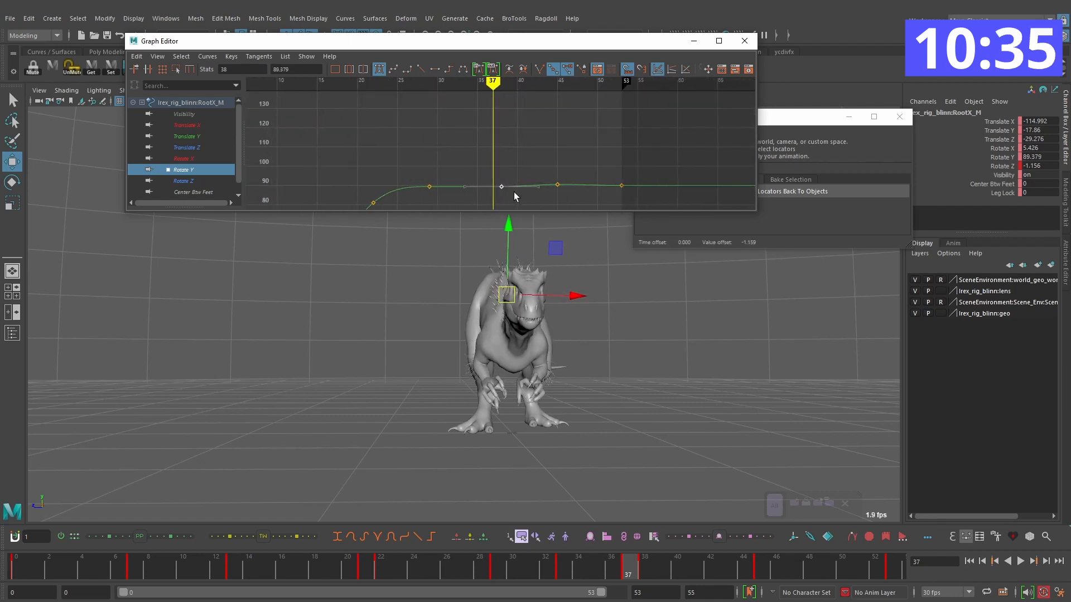
middle_click_drag(503, 131, 498, 97, "alt")
scroll(505, 152, "up", 4)
mouse_move(506, 152)
middle_mouse_down("alt")
mouse_move(542, 126)
mouse_move(518, 138)
middle_mouse_up("alt")
key("ctrl+z")
scroll(519, 140, "down", 4)
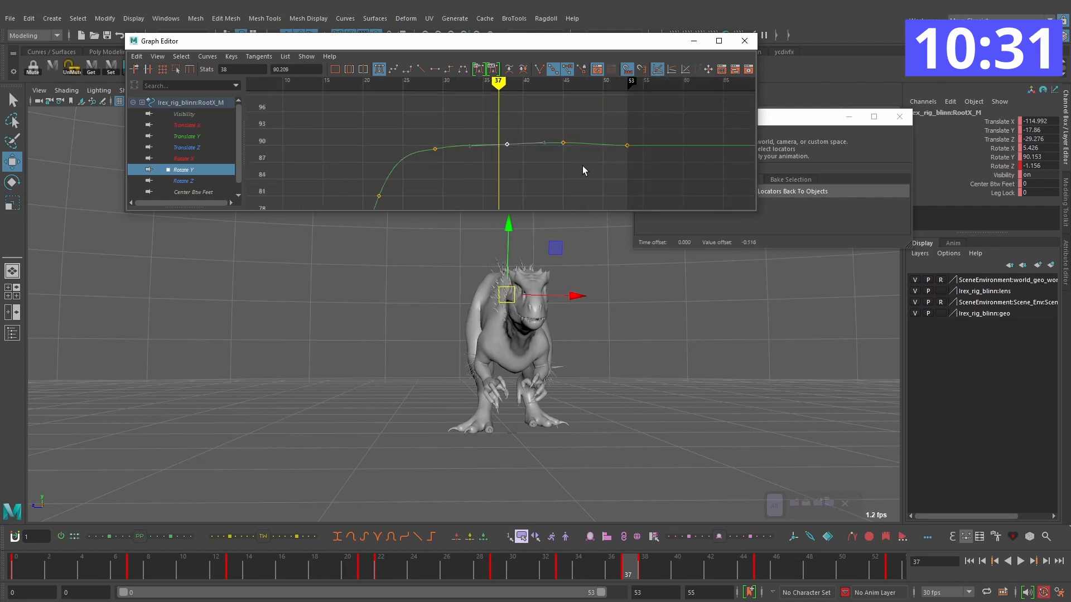
middle_click(784, 361)
key("comma")
key("comma")
key("comma")
key("comma")
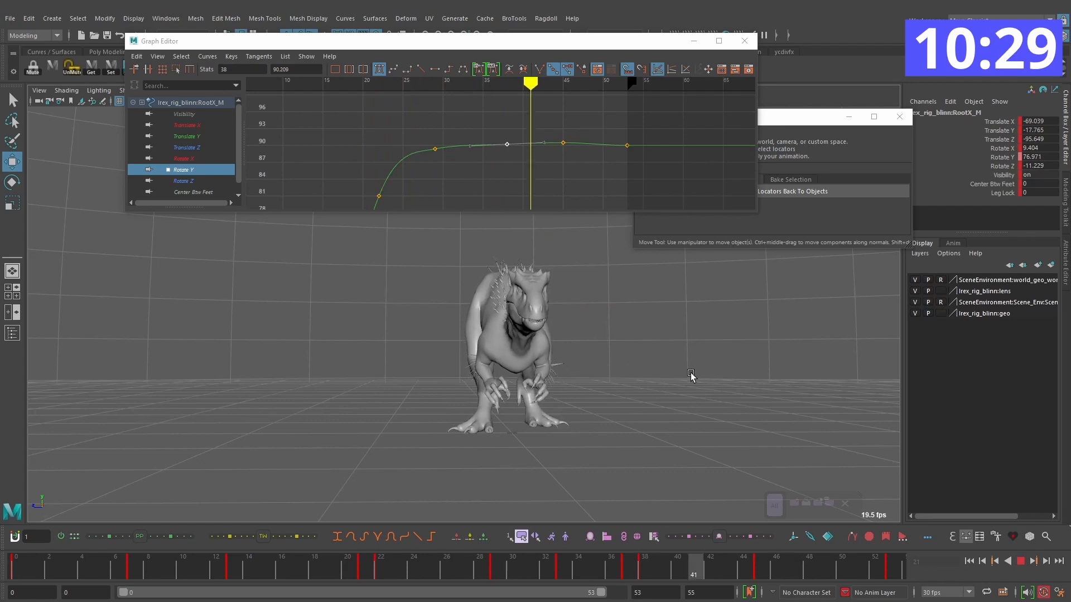
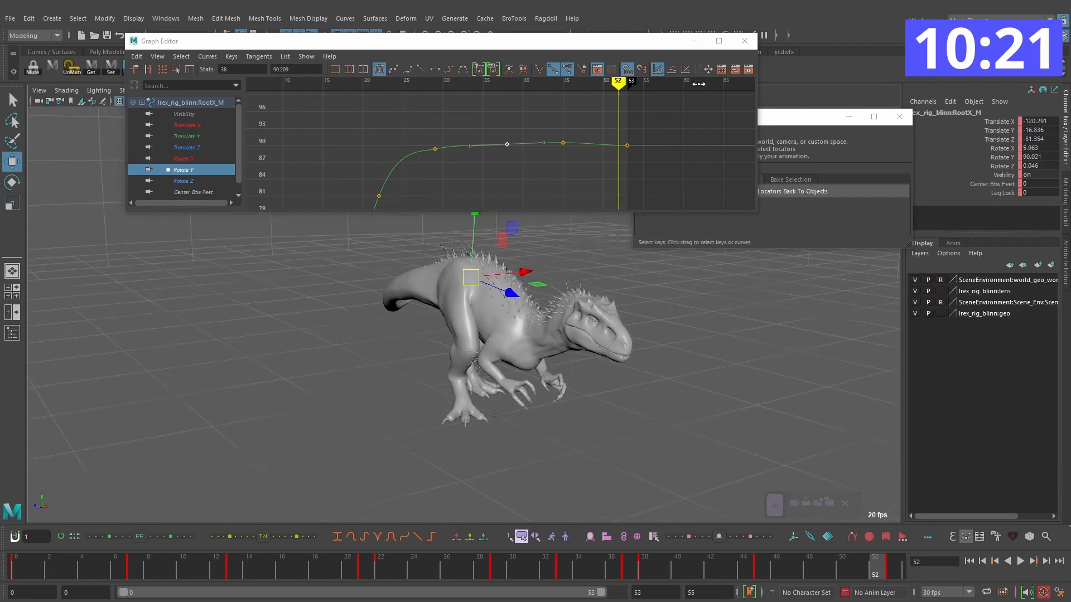
Step: Close the Graph Editor and bend the neck into the turn on frame 8, setting the FKNeck5_M control's Rotate Y to -12.403
left_click(743, 41)
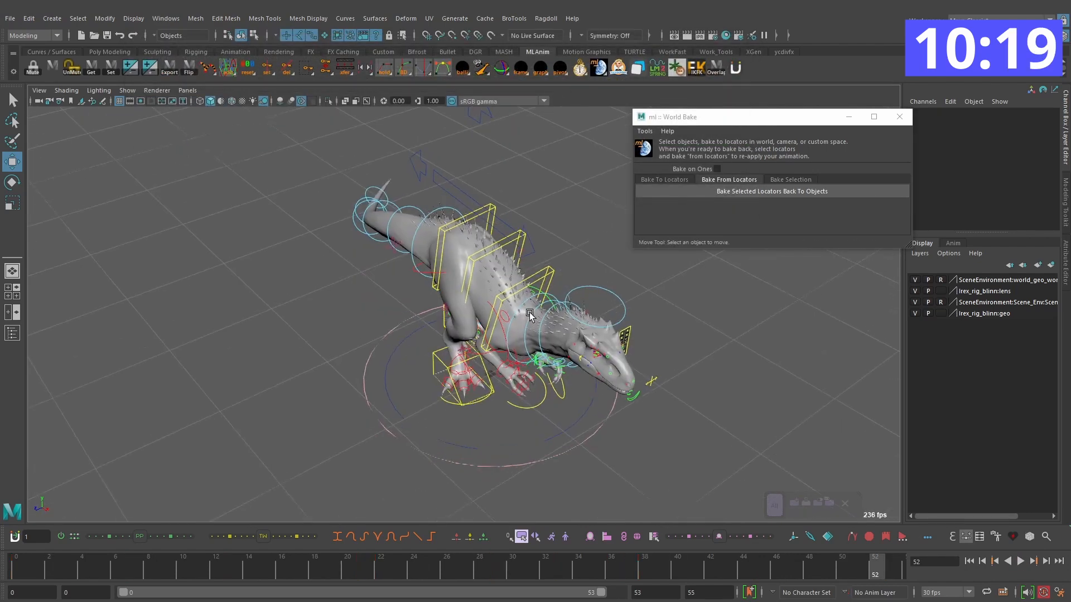
left_click(532, 333)
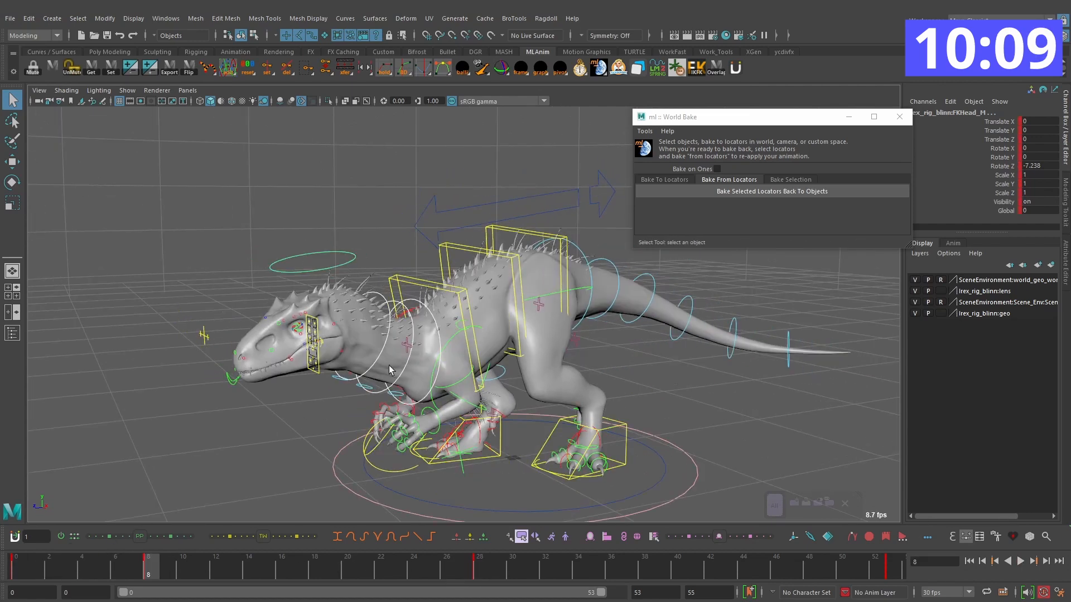
key("e")
left_click_drag(439, 329, 506, 389, "alt")
key("q")
left_click(431, 359)
key("e")
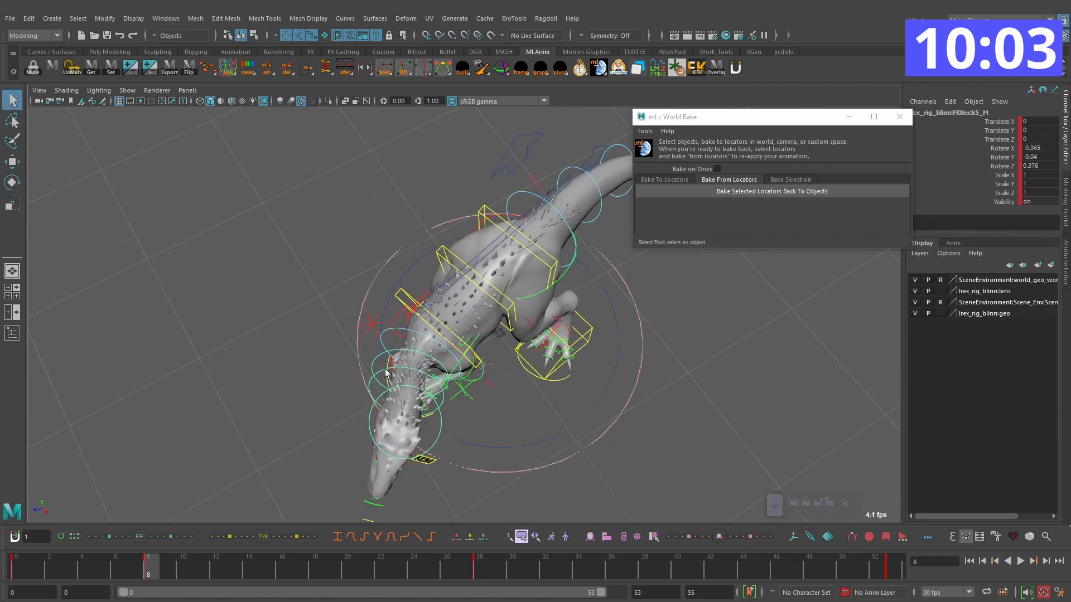
key("e")
left_click_drag(389, 374, 398, 410, "alt")
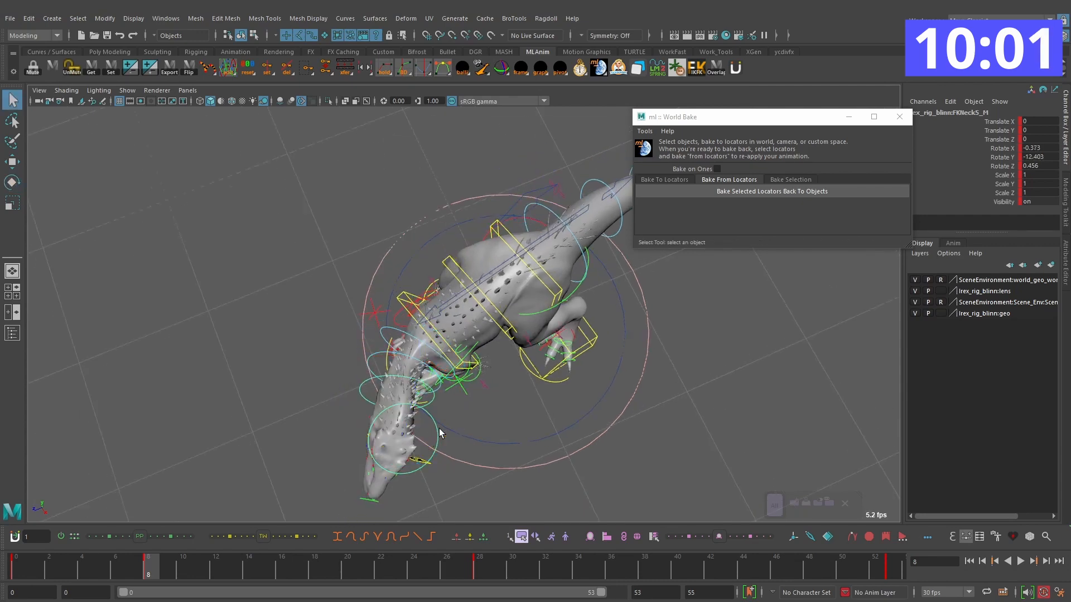
Step: Turn the head control into the body turn on frame 8 and play back the motion
left_click(439, 432)
key("e")
left_click_drag(441, 441, 395, 358, "alt")
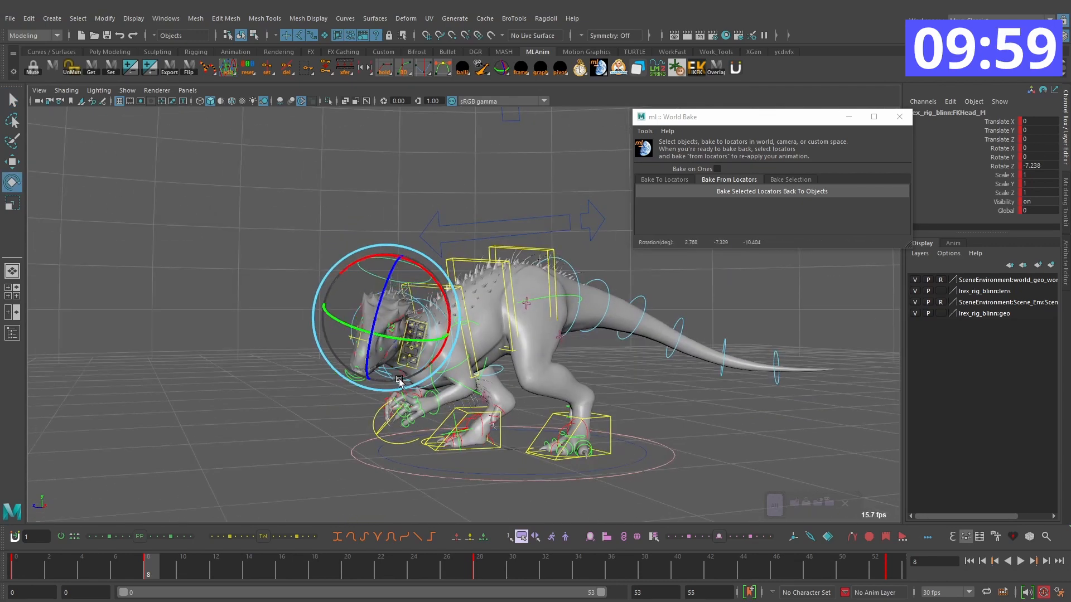
key("alt+v")
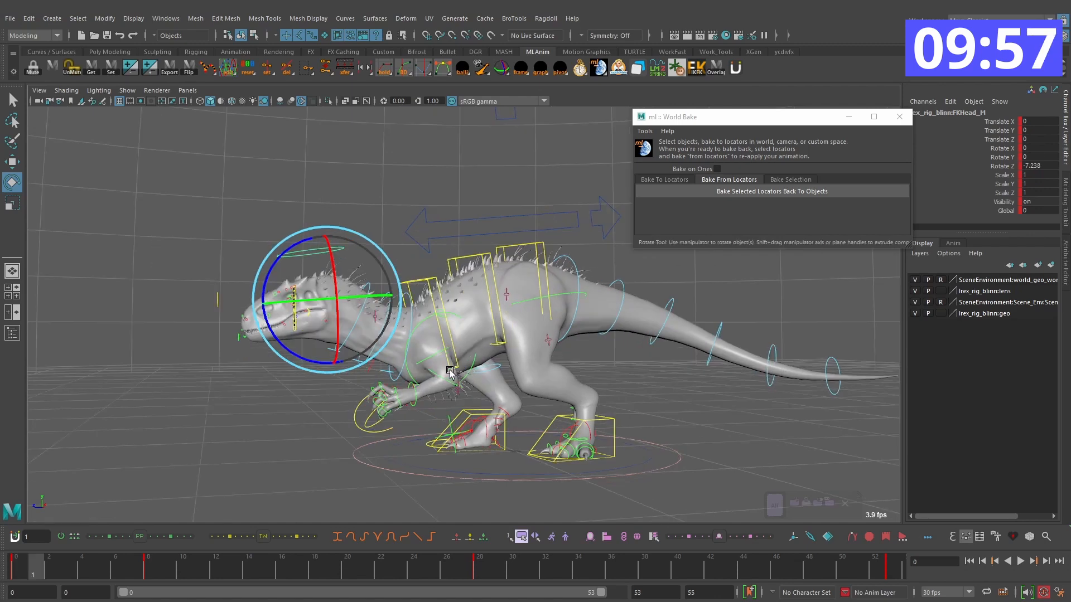
key("alt+v")
Step: Bend the neck further sideways on frame 8, setting the FKNeck1_M control's Rotate Y to -14.668
key("period")
left_click_drag(386, 341, 427, 430)
key("q")
left_click(419, 392)
key("e")
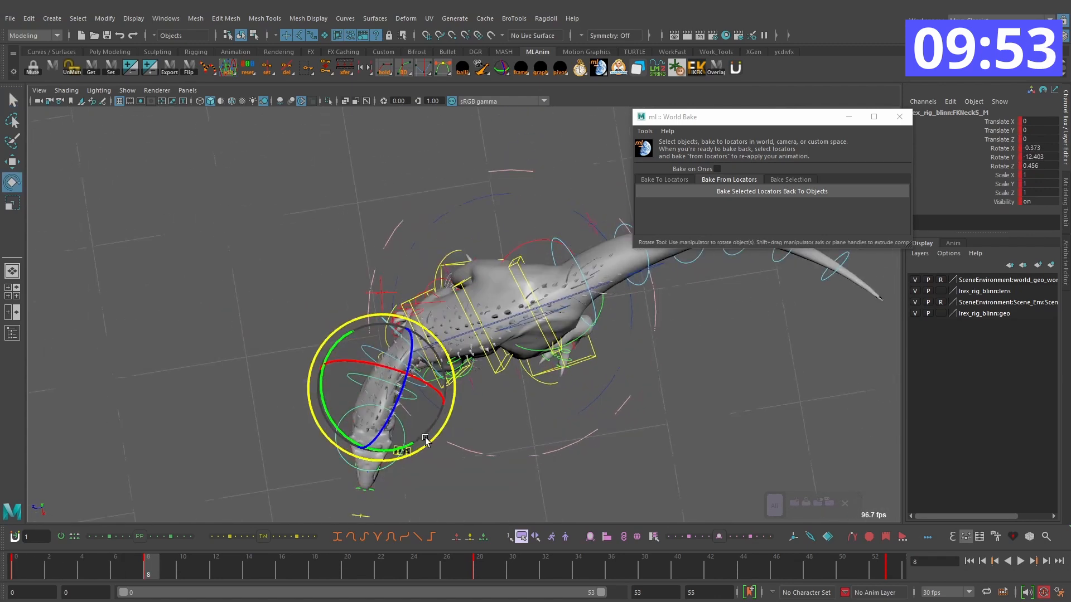
key("q")
left_click(362, 348)
key("e")
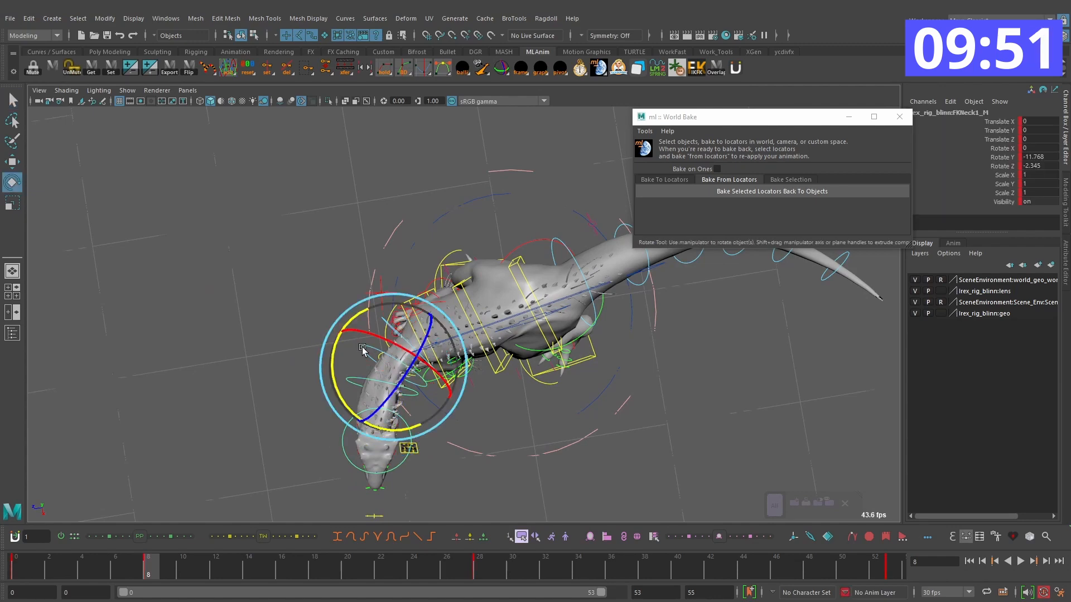
left_click_drag(347, 407, 352, 412)
left_click_drag(409, 415, 397, 325, "alt")
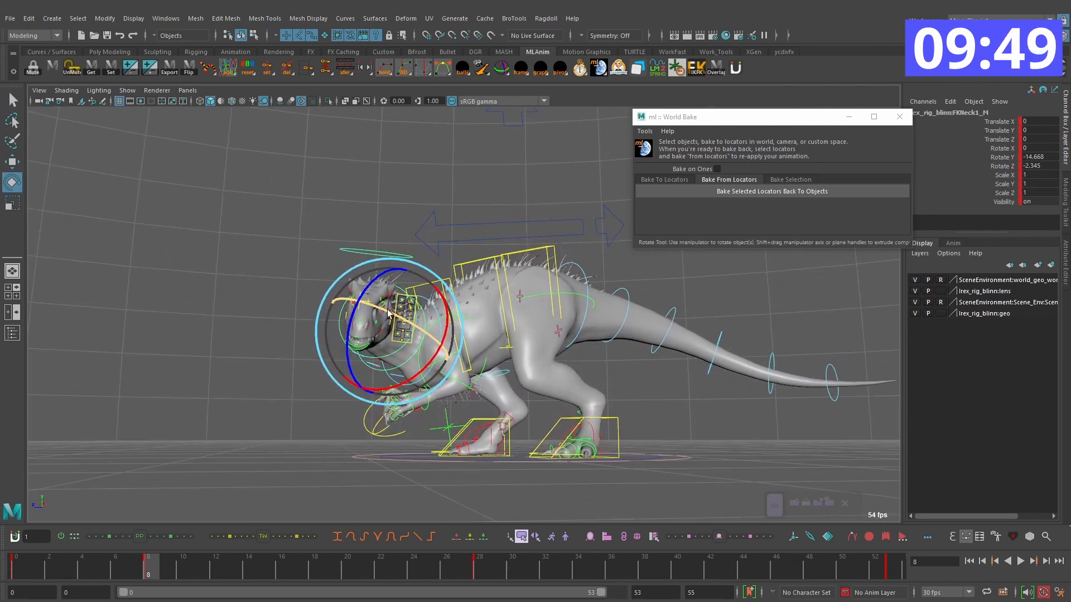
Step: Rotate the head control on frame 8 to about X 10.059, Y -25.689, Z -21.101 and play the turn with rig controls hidden
key("e")
left_click_drag(392, 262, 372, 343, "alt")
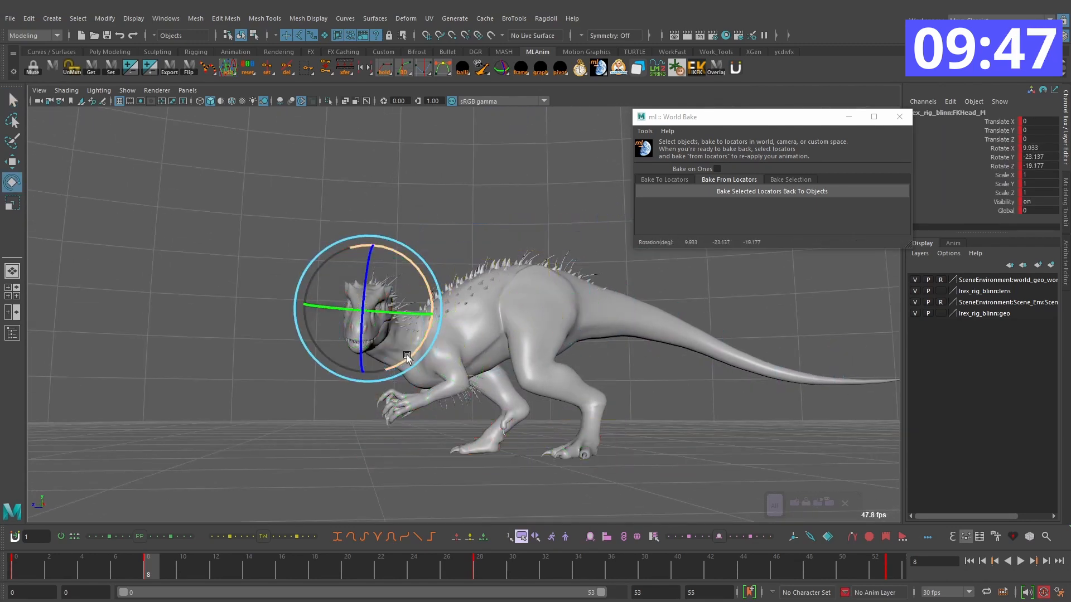
mouse_move(146, 566)
left_mouse_down()
mouse_move(21, 567)
mouse_move(149, 564)
left_mouse_up()
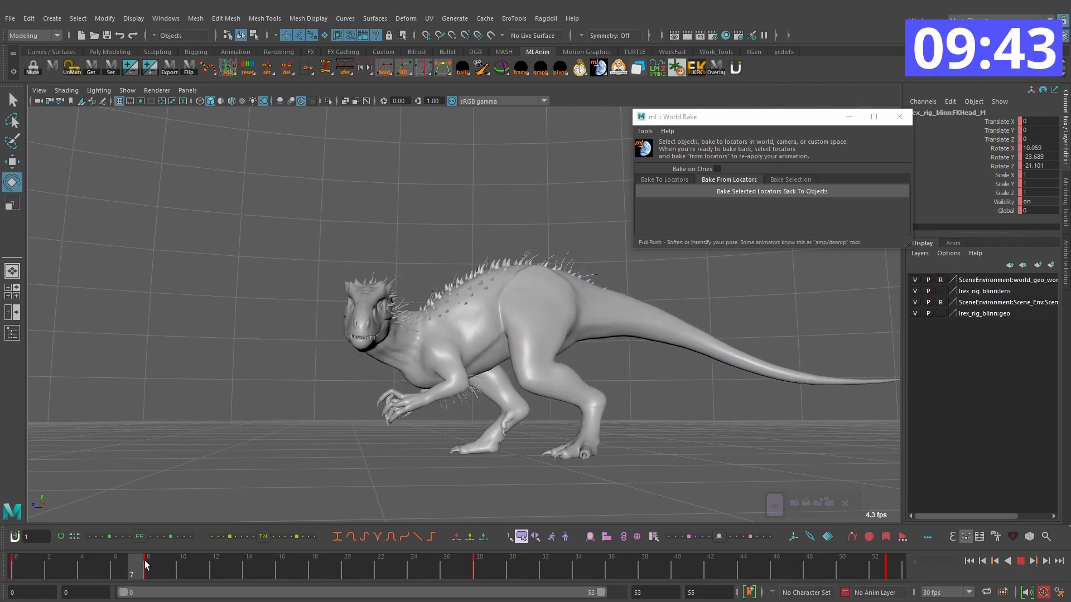
left_click_drag(549, 437, 486, 368, "alt")
key("alt+1")
Step: Select the neck and head controls, review their motion, and key them all on frame 18
key("q")
left_click(408, 311)
left_click_drag(409, 311, 389, 331, "alt")
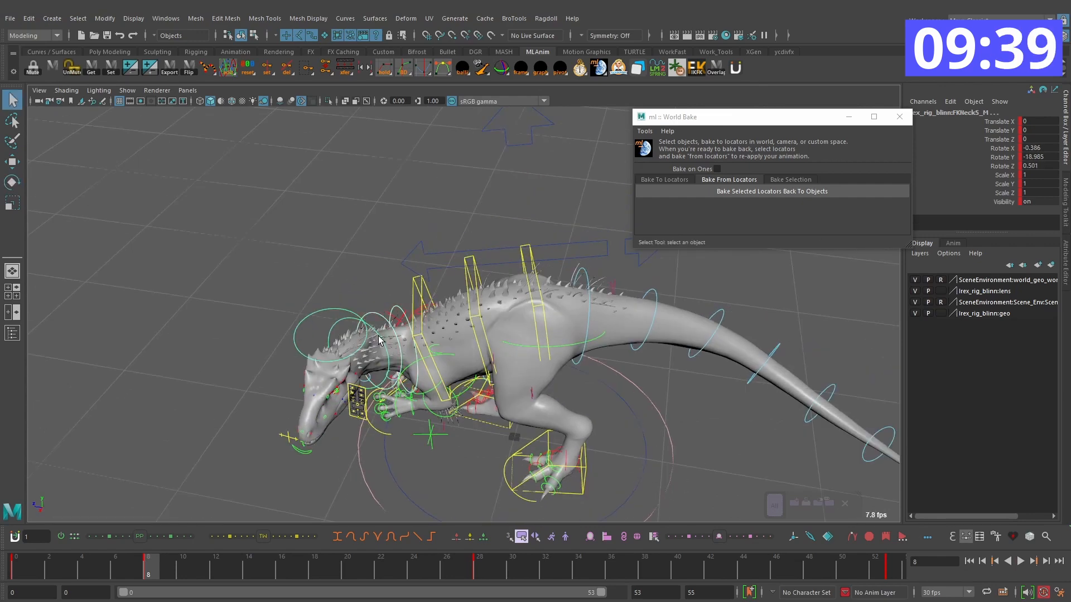
left_click(339, 308, "shift")
left_click_drag(460, 402, 606, 370, "alt")
key("alt+period")
key("alt+period")
key("alt+period")
key("alt+period")
key("alt+period")
key("alt+period")
key("alt+v")
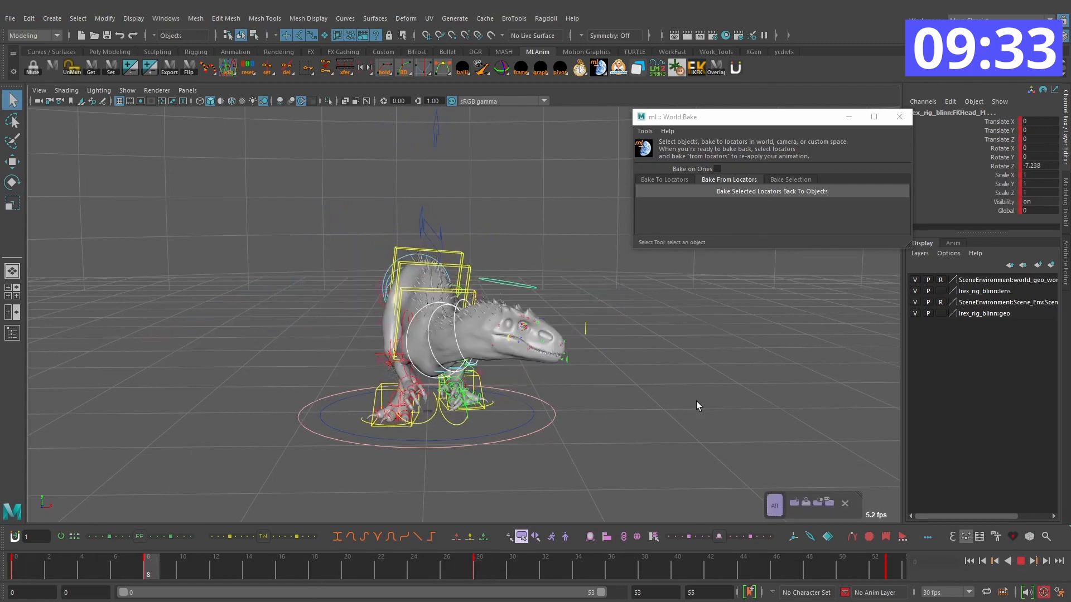
left_click_drag(693, 390, 632, 384, "alt")
mouse_move(310, 564)
left_mouse_down()
mouse_move(260, 564)
mouse_move(313, 567)
left_mouse_up()
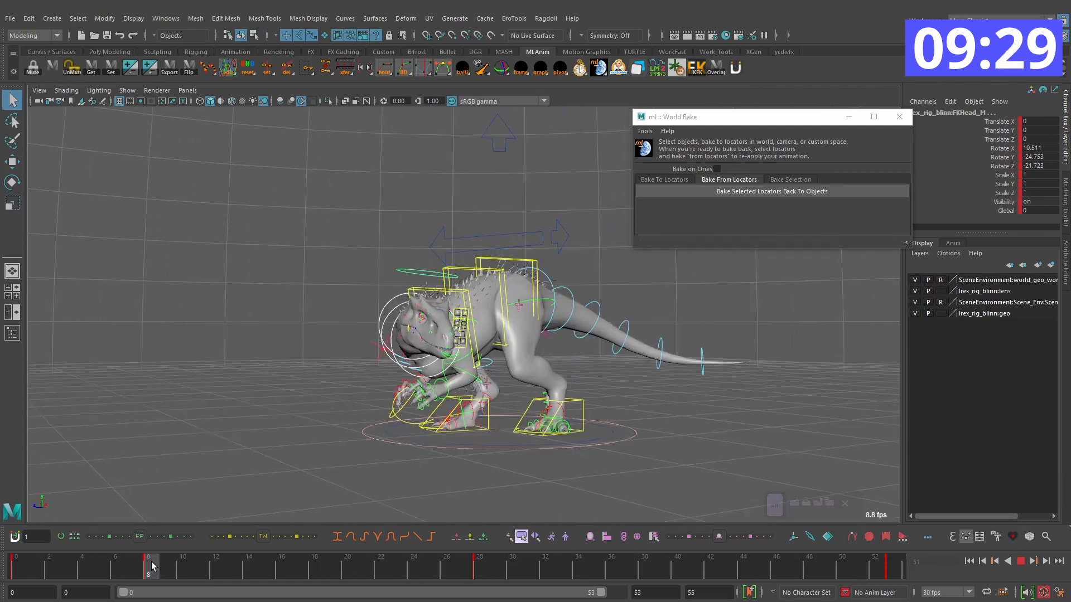
key("s")
Step: Lower the neck from its base control on frame 18 and tilt the head back up to level
left_click_drag(536, 375, 618, 369, "alt")
left_click(527, 357)
key("e")
left_click_drag(527, 355, 565, 407, "alt")
key("q")
left_click(558, 378)
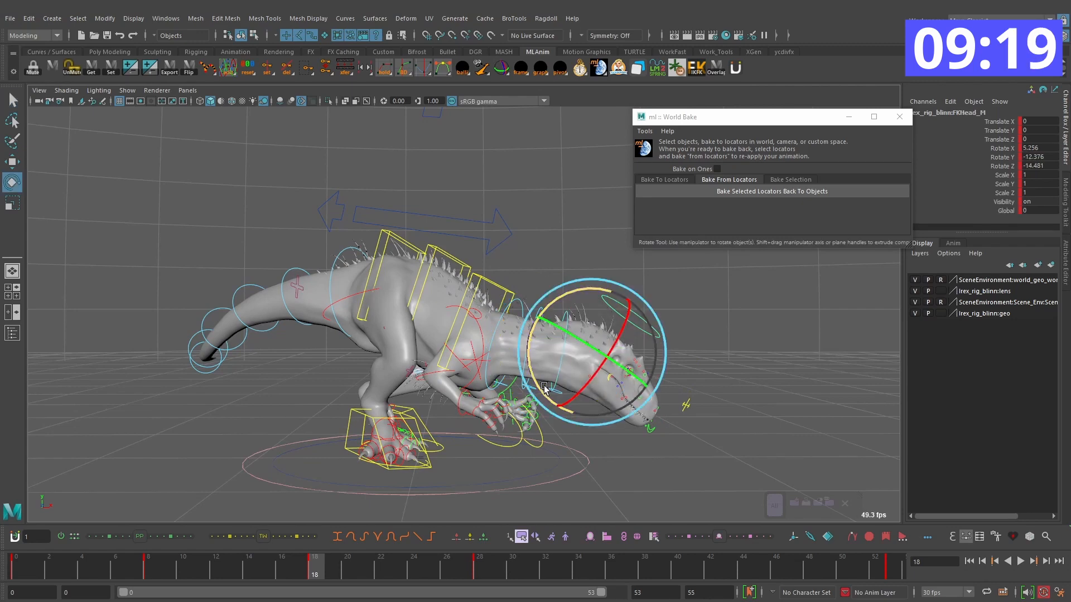
key("q")
left_click(560, 375)
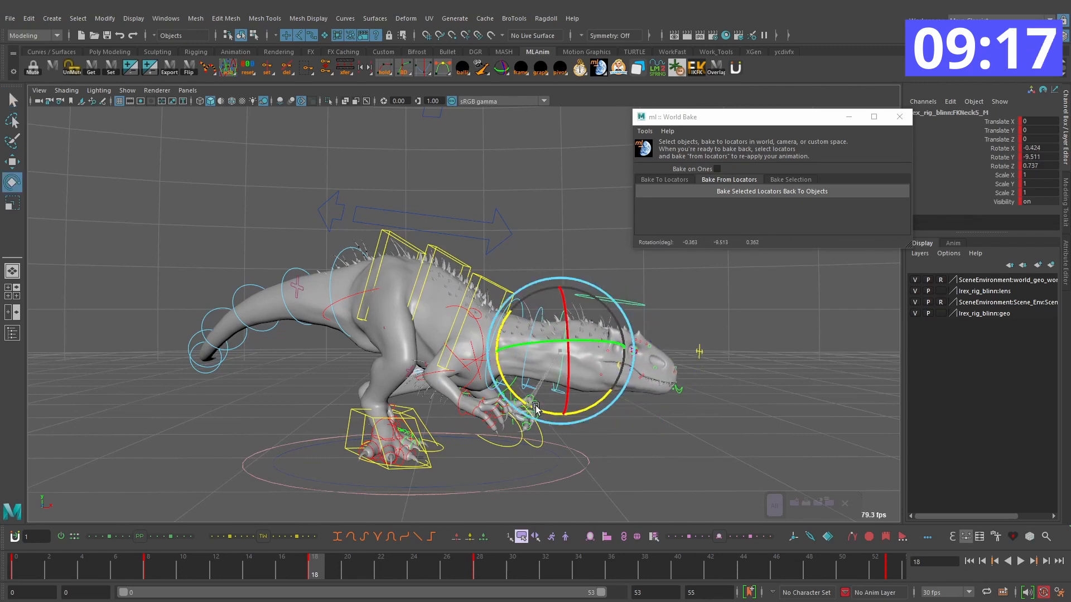
key("q")
left_click_drag(544, 333, 416, 417, "alt")
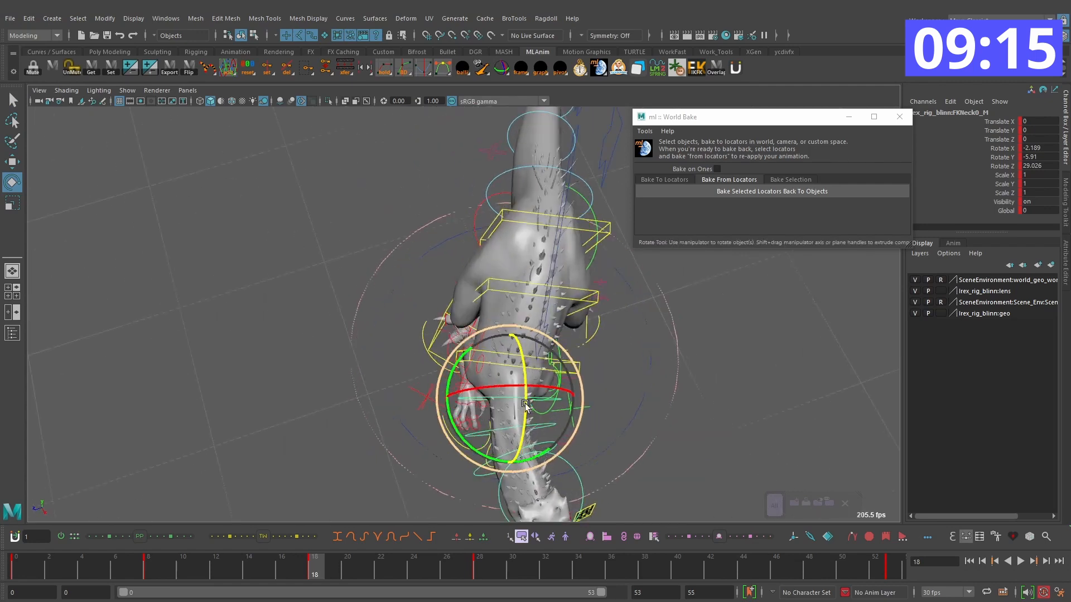
Step: Adjust the neck's sideways bend on frame 18 from above and play back the turn
key("comma")
key("period")
left_click_drag(461, 473, 495, 422)
key("q")
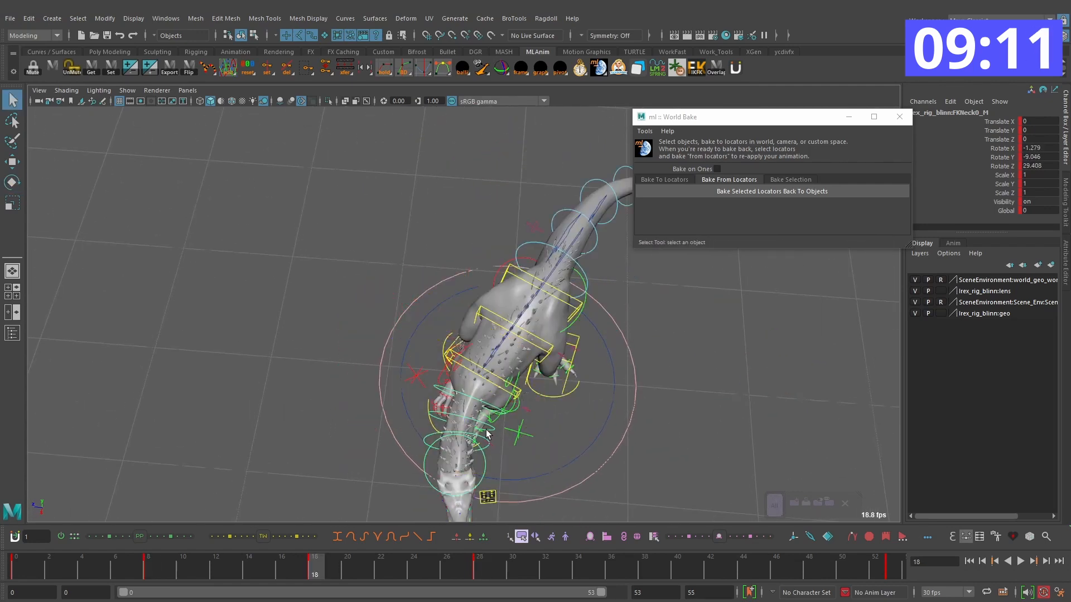
key("e")
left_click_drag(475, 493, 595, 343)
key("comma")
key("alt+v")
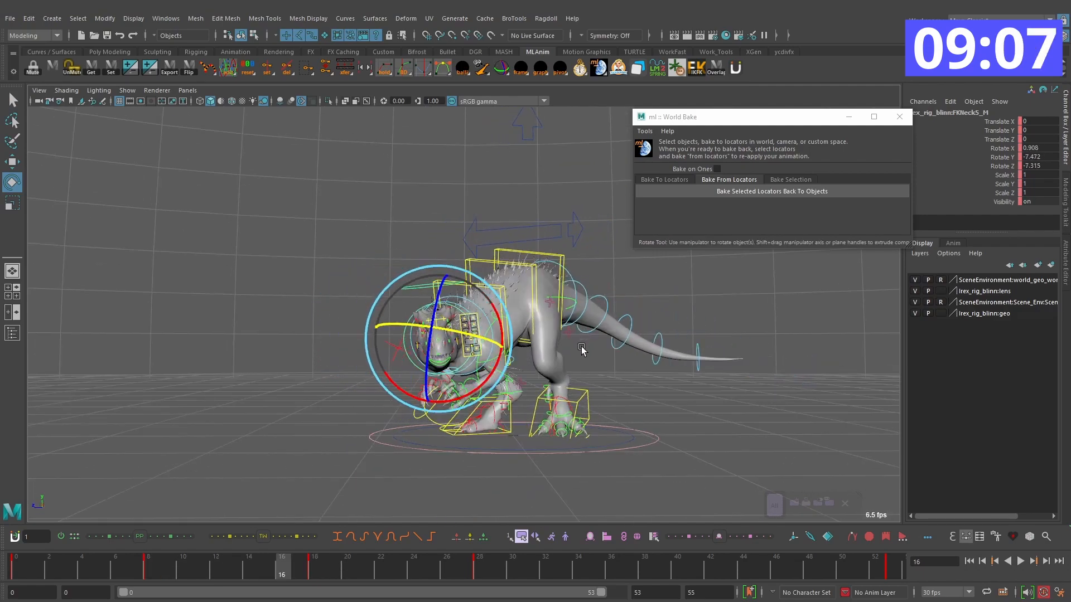
Step: Refine the rotation of the neck's base control on frame 18 and compare the pose with the frame 8 key
key("period")
left_click_drag(483, 357, 550, 358, "alt")
key("q")
key("e")
left_click_drag(446, 455, 471, 450, "alt")
key("comma")
key("alt+v")
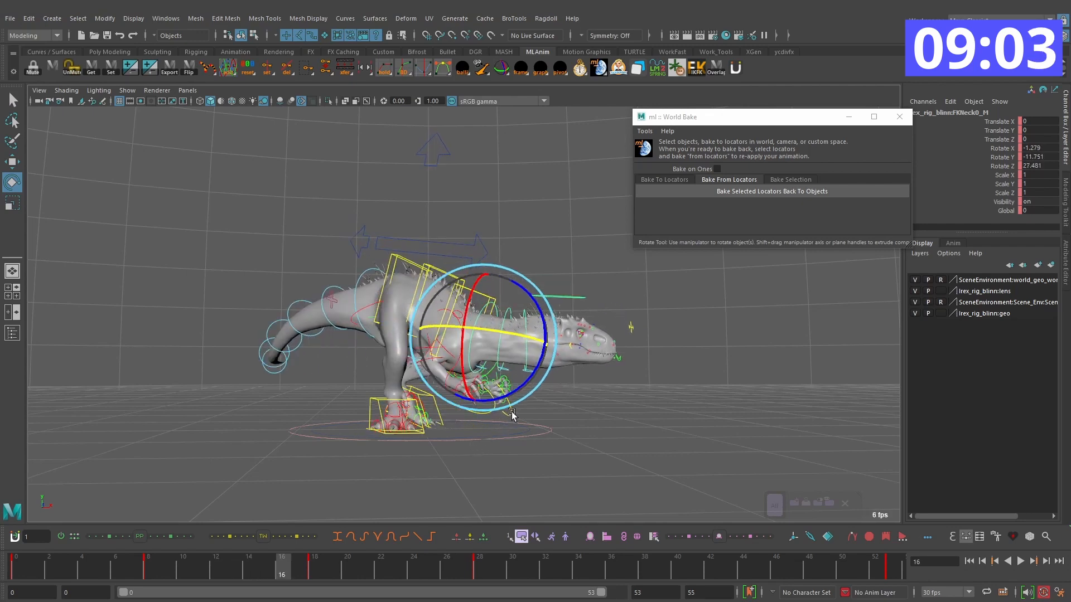
key("period")
left_click_drag(530, 383, 534, 387)
key("comma")
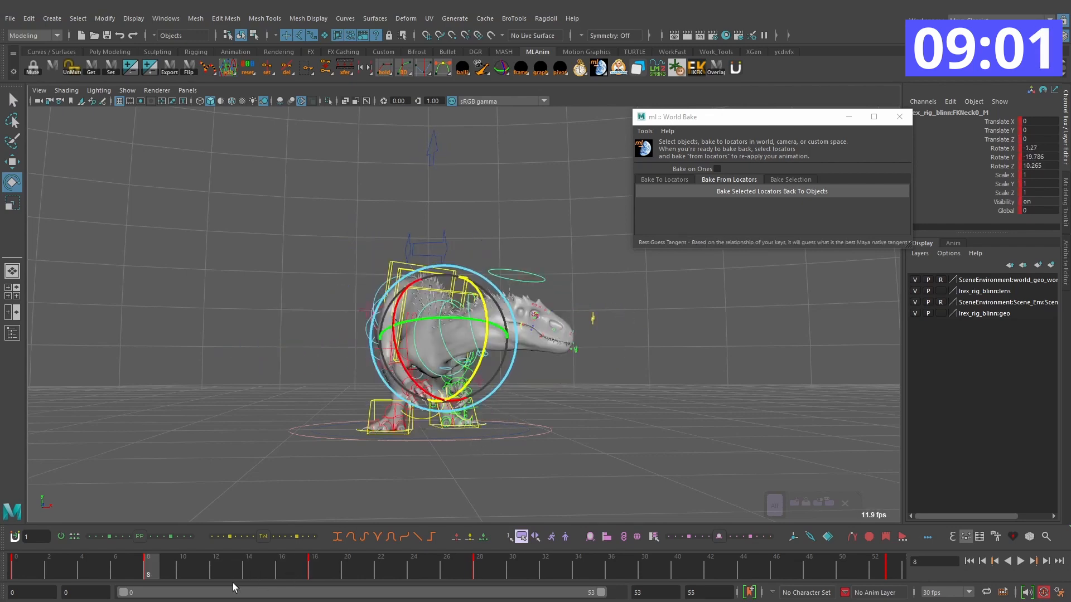
Step: Scrub and play the head and neck turn with rig controls hidden to check its timing
left_click_drag(186, 561, 919, 568)
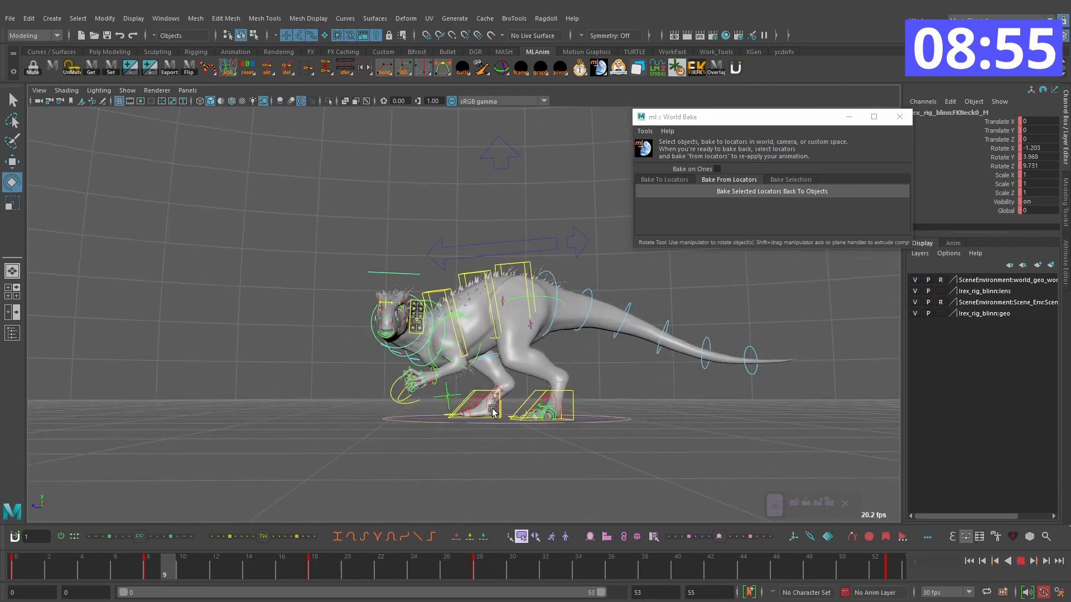
left_click_drag(493, 408, 552, 403, "alt")
key("alt+1")
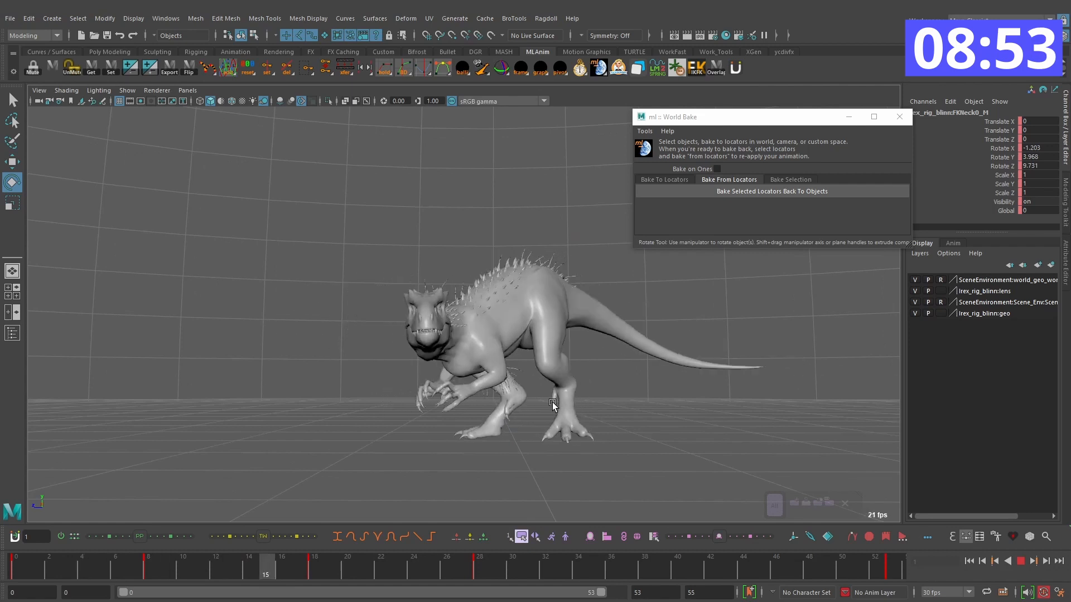
left_click(1019, 560)
left_click_drag(619, 566, 183, 564)
Step: Select all rig controls, shift their keys after frame 23 two frames later, and play back the turn
left_click(758, 506)
left_click(776, 507)
left_click(1021, 561)
left_click(398, 557)
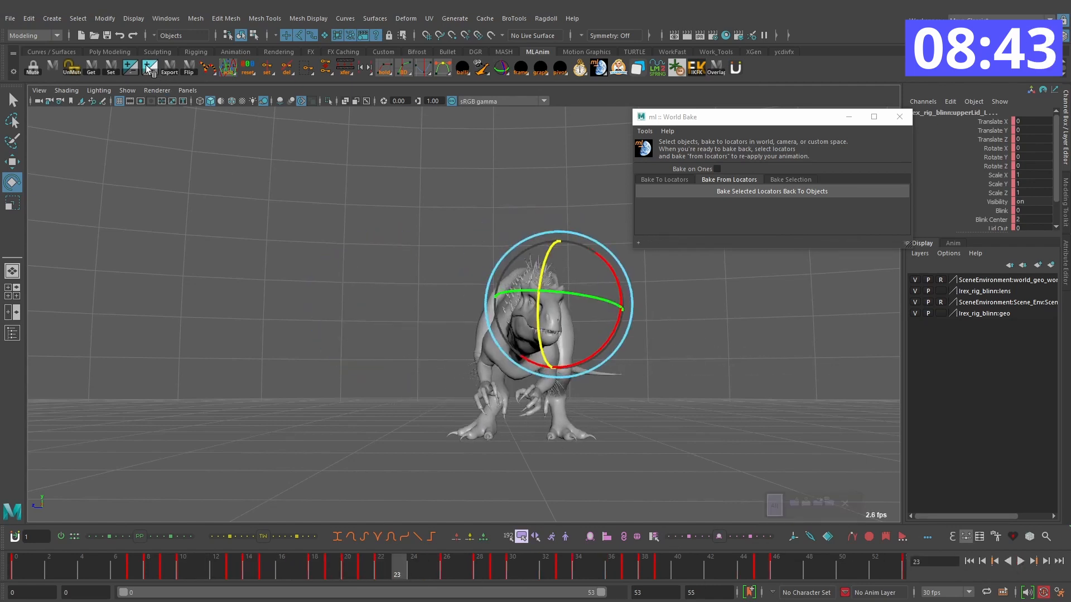
left_click_drag(218, 560, 692, 553)
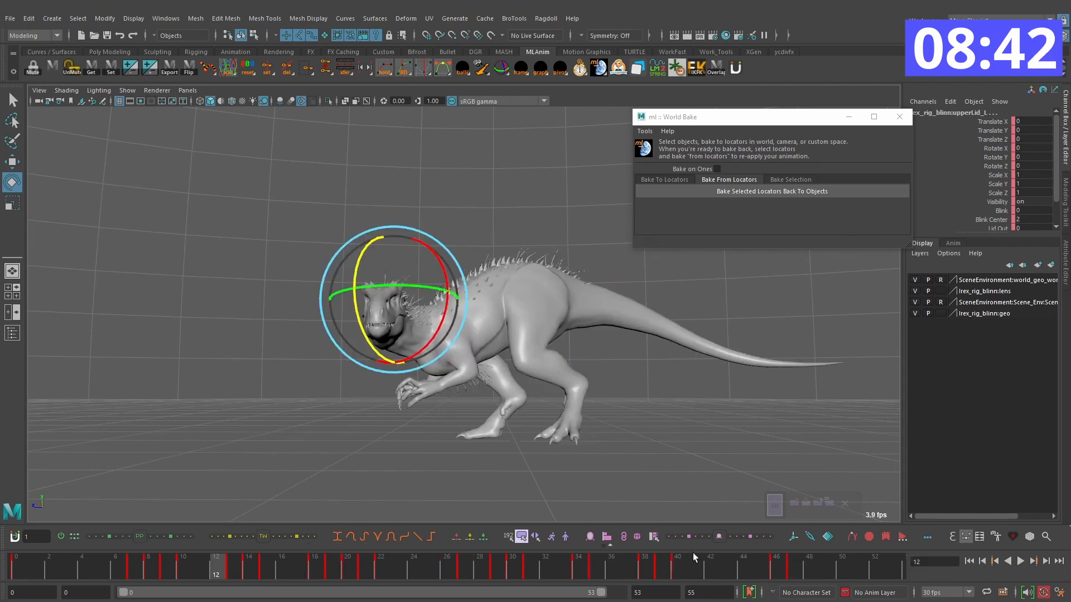
left_click(1021, 561)
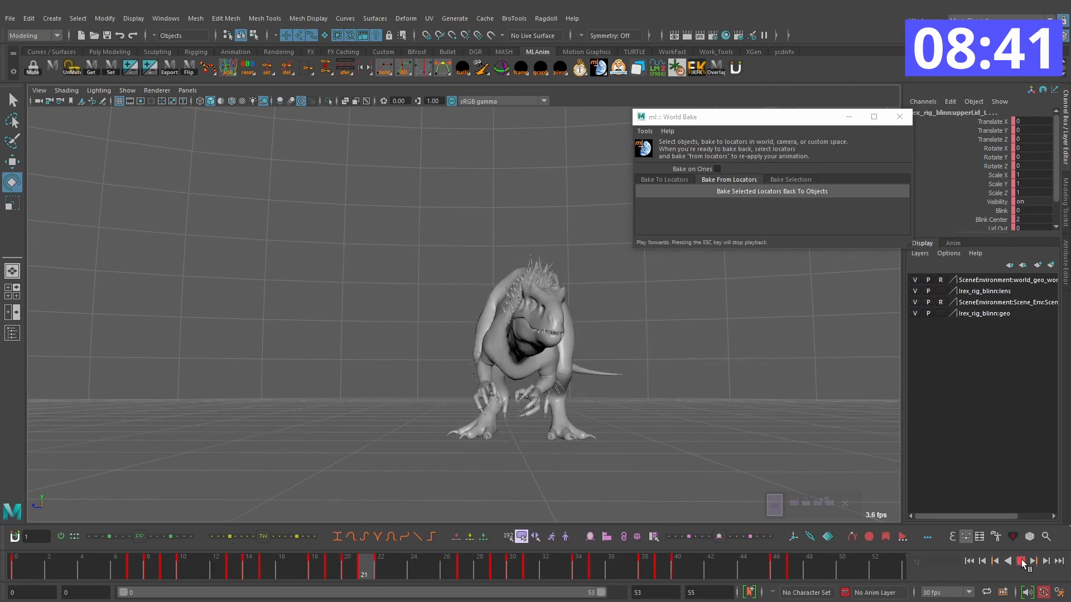
Step: Raise the neck from the FKNeck0_M base control on frame 18 and play it against the neighbouring keys
left_click(292, 556)
left_click_drag(346, 385, 603, 373, "alt")
key("q")
left_click(489, 315)
key("comma")
left_click_drag(627, 326, 548, 333, "alt")
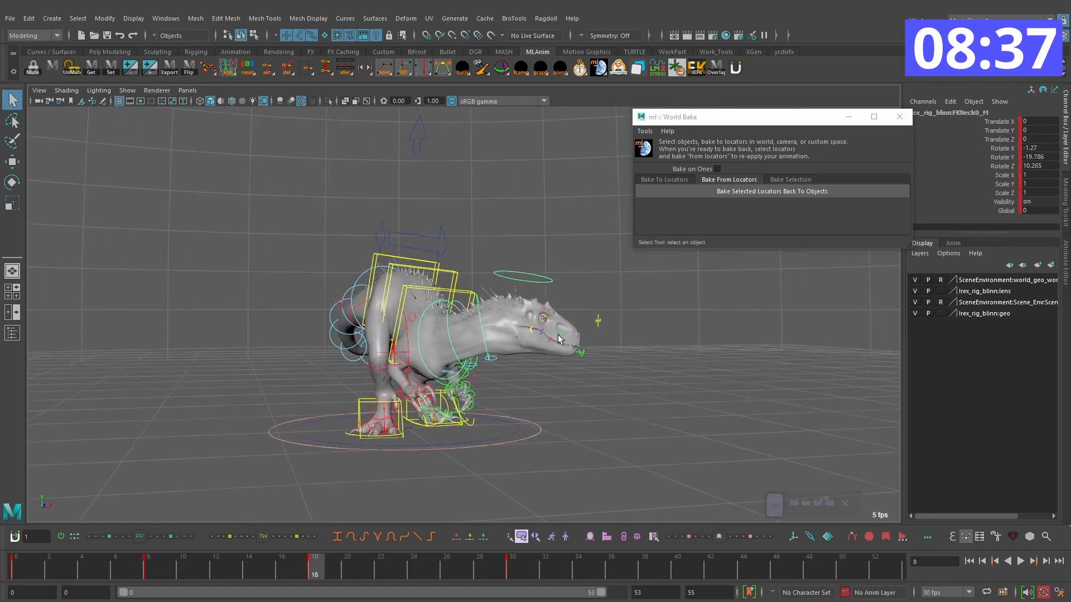
key("period")
key("e")
key("comma")
left_click_drag(537, 391, 586, 379)
key("period")
key("period")
key("comma")
key("comma")
key("comma")
key("alt+v")
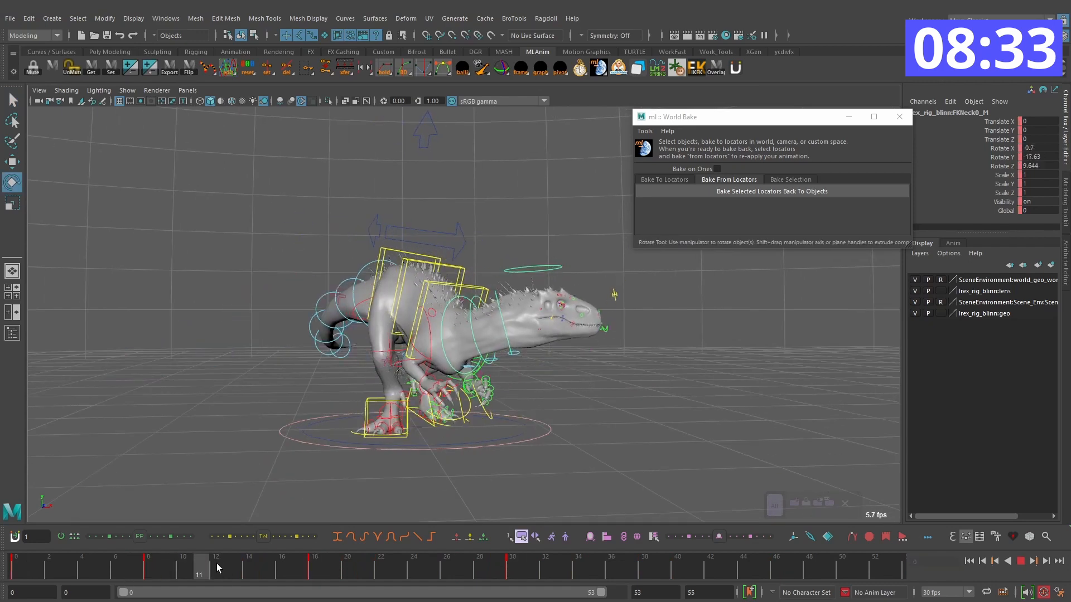
Step: Adjust the head control's pitch on frame 18 to suit the raised neck, comparing it with the neighbouring keys
left_click(314, 563)
left_click(533, 348)
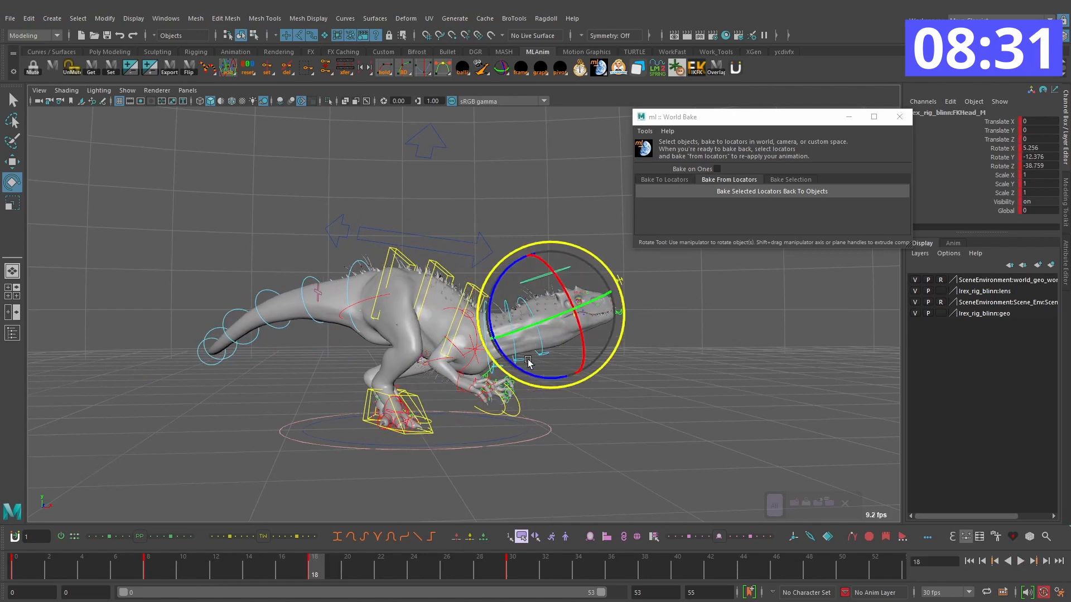
left_click_drag(515, 368, 518, 372)
left_click_drag(619, 365, 446, 365, "alt")
key("period")
key("comma")
key("comma")
key("period")
key("comma")
Step: Scrub and play the whole turn with rig controls hidden, then view it from above
left_click_drag(112, 569, 454, 568)
key("alt+v")
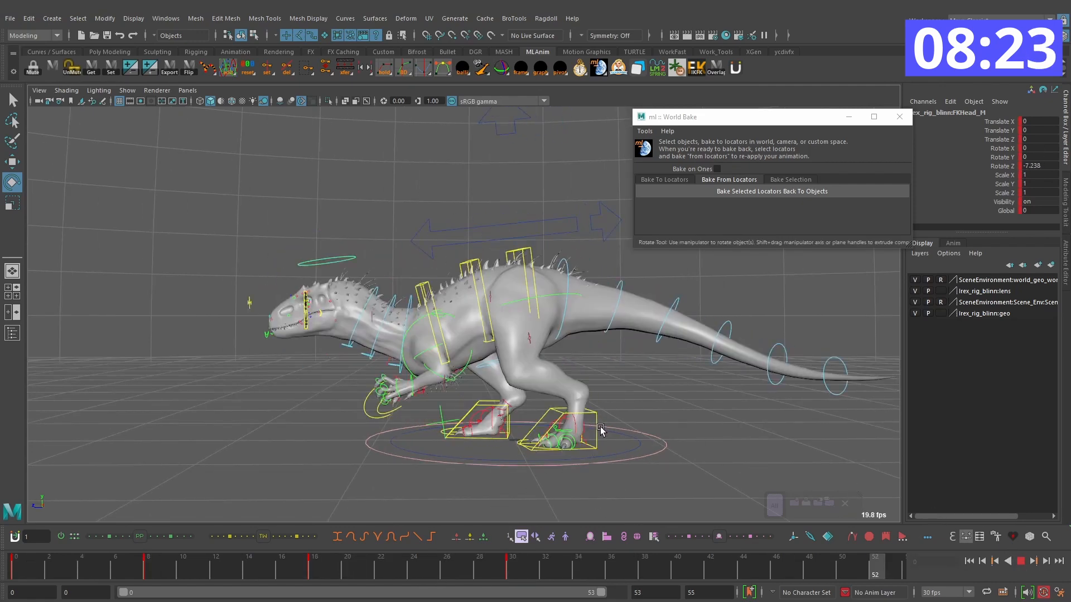
key("alt+1")
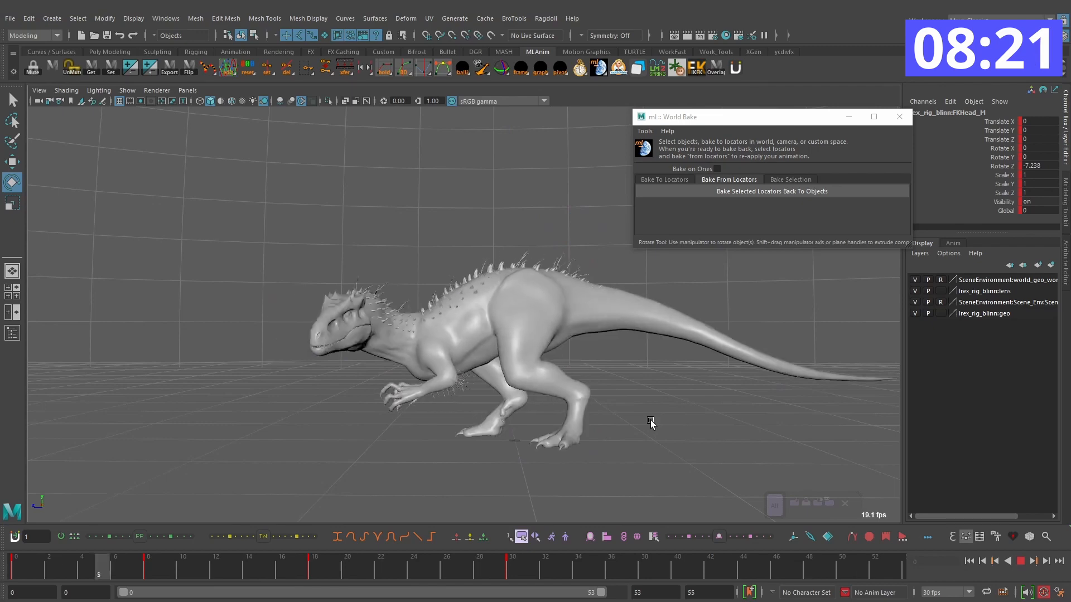
left_click_drag(631, 410, 641, 493, "alt")
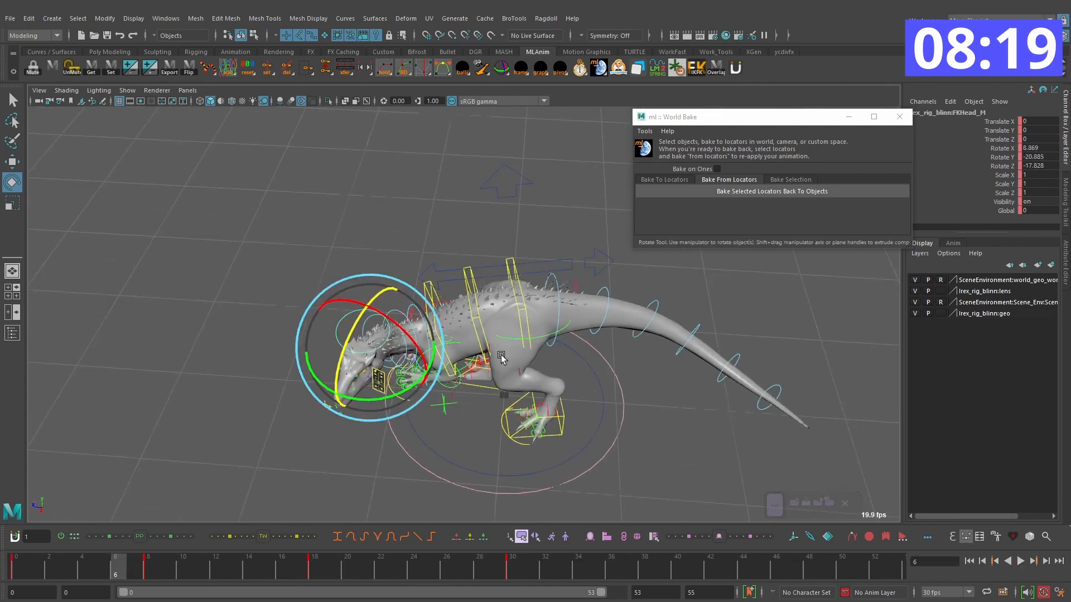
Step: Twist the chest control IKSpine3_M into the turn on frame 8, with Rotate Y at about 20
left_click(431, 305)
key("e")
left_click_drag(432, 308, 473, 336, "alt")
mouse_move(129, 565)
left_mouse_down()
mouse_move(752, 570)
mouse_move(34, 562)
mouse_move(149, 566)
left_mouse_up()
key("alt+v")
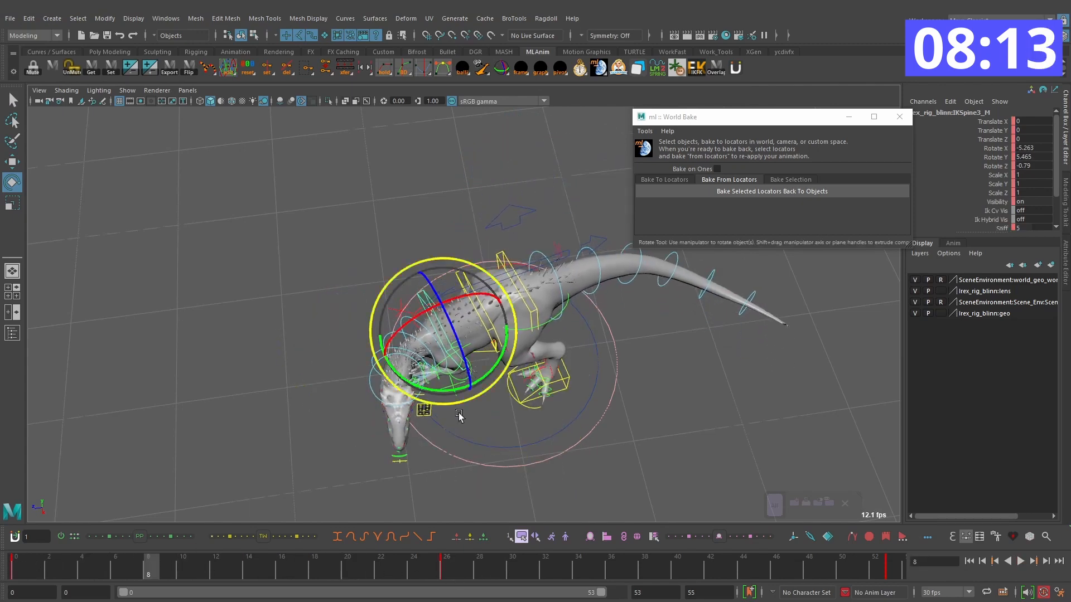
left_click_drag(459, 390, 462, 310)
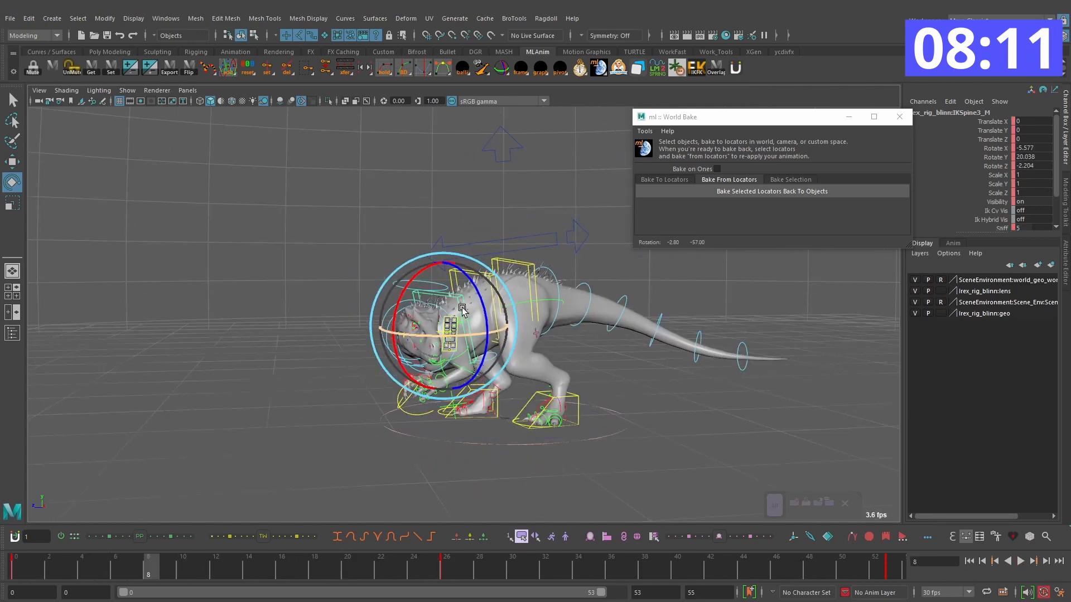
left_click_drag(486, 347, 472, 330, "alt")
right_click_drag(446, 330, 474, 336, "alt")
left_click_drag(464, 341, 439, 353)
Step: Advance from frame 8 to frame 19 and rotate the chest control IKSpine3_M there to shape the follow-through
key("comma")
key("alt+period")
key("alt+period")
key("alt+period")
key("alt+period")
key("alt+period")
key("alt+period")
key("alt+period")
key("alt+period")
key("alt+period")
key("alt+period")
key("alt+period")
key("alt+period")
key("alt+period")
key("alt+period")
key("alt+period")
key("alt+period")
key("alt+period")
key("alt+period")
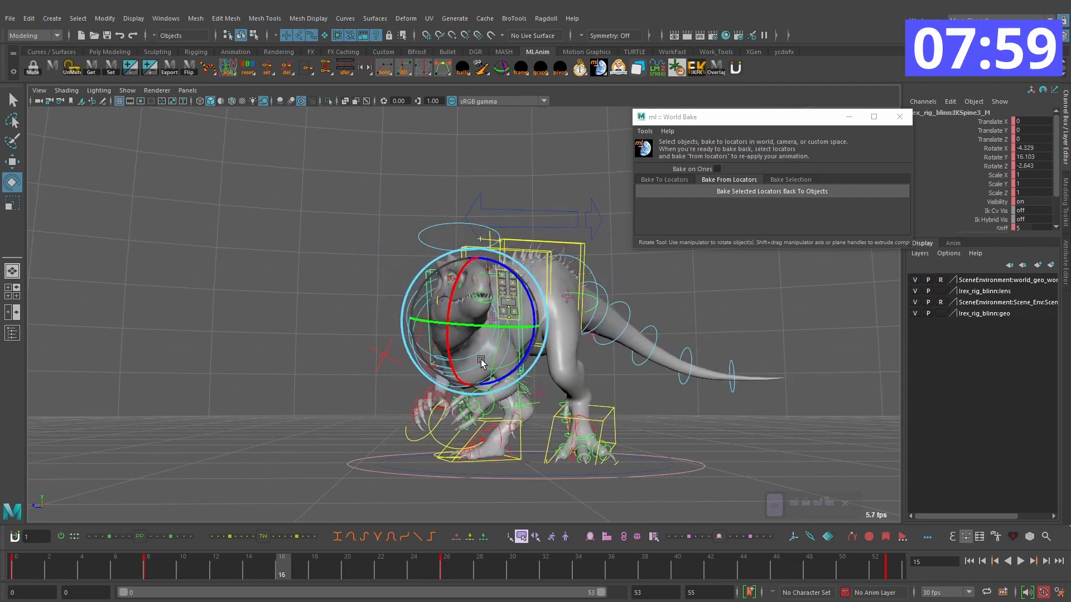
key("alt+period")
left_click_drag(549, 373, 595, 366)
Step: Step through the turn from frame 8 to frame 28 to examine the chest control's rotation
key("comma")
key("alt+period")
key("alt+period")
key("alt+period")
key("alt+period")
key("alt+period")
key("alt+period")
key("alt+period")
key("alt+period")
key("alt+period")
key("alt+period")
key("alt+period")
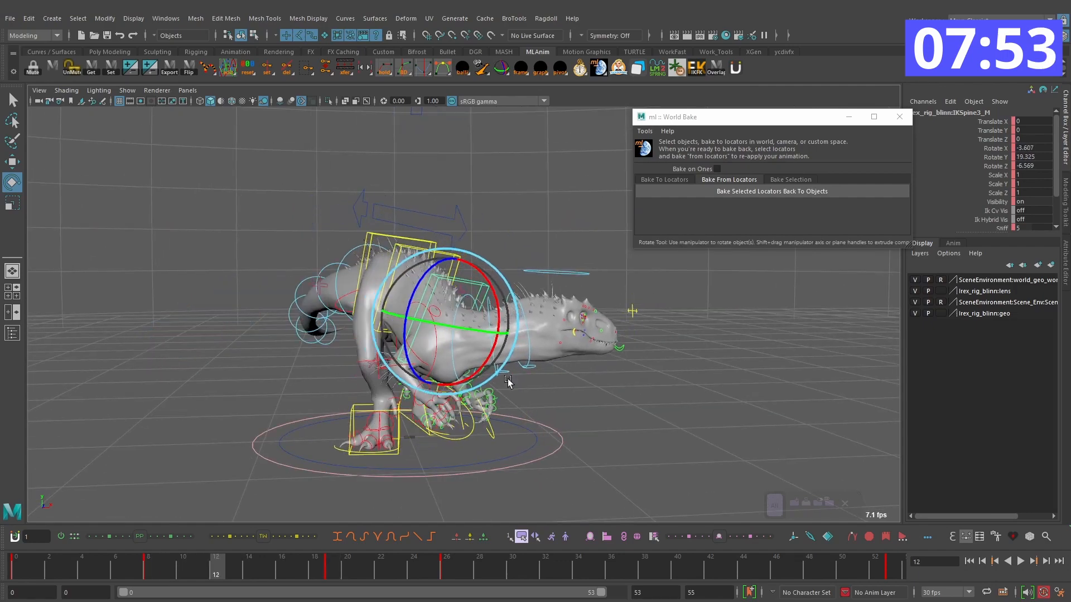
left_click_drag(578, 375, 609, 363, "alt")
key("alt+period")
key("alt+period")
key("alt+period")
key("alt+period")
key("alt+period")
key("alt+period")
key("alt+period")
key("alt+period")
key("alt+period")
key("alt+period")
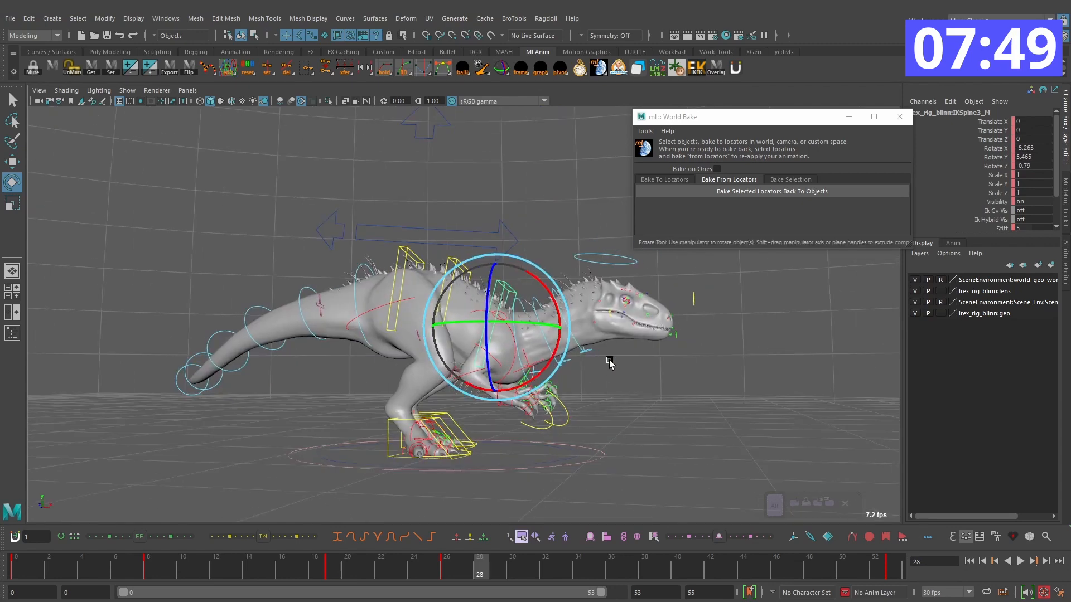
Step: Rotate the chest control IKSpine3_M on frame 34, with Rotate X at about -9, and key it again on frame 43
left_click_drag(498, 566, 576, 558)
key("alt+v")
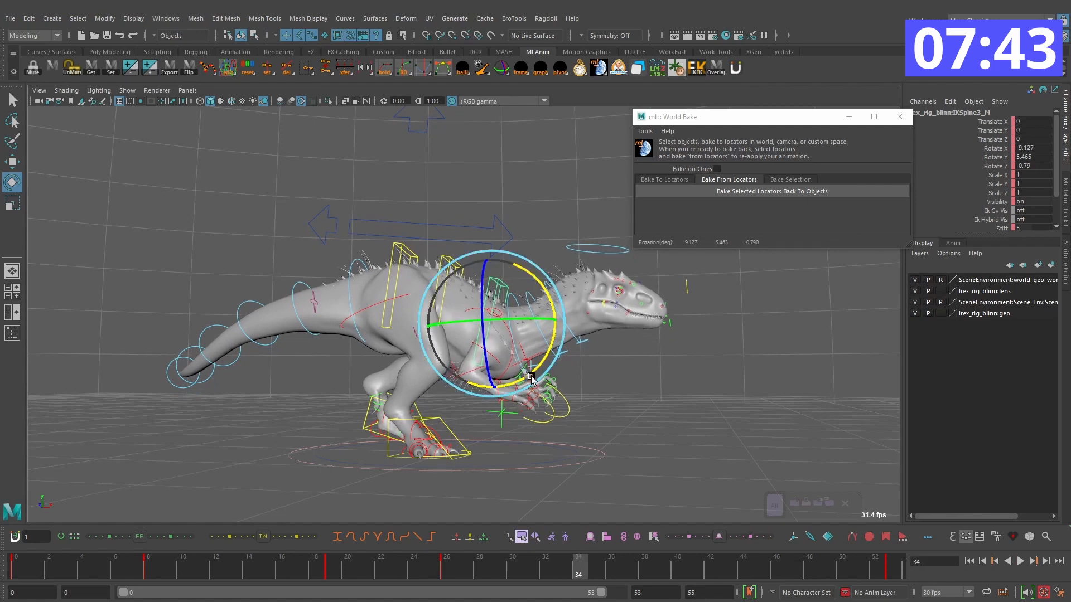
key("alt+v")
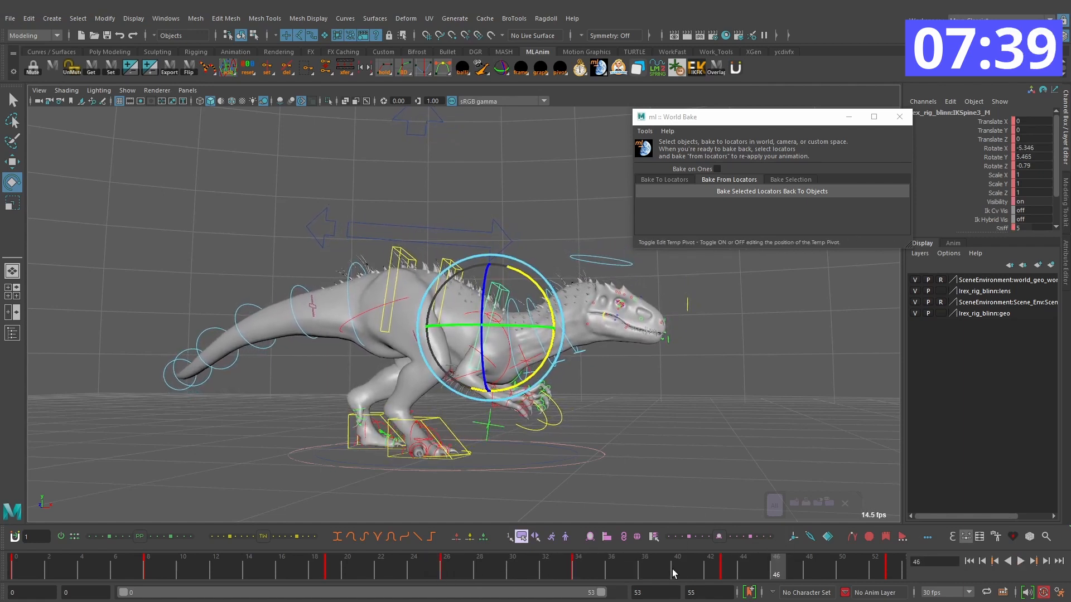
Step: Play the turn with the rig controls hidden and examine the chest motion from several angles
left_click(1020, 561)
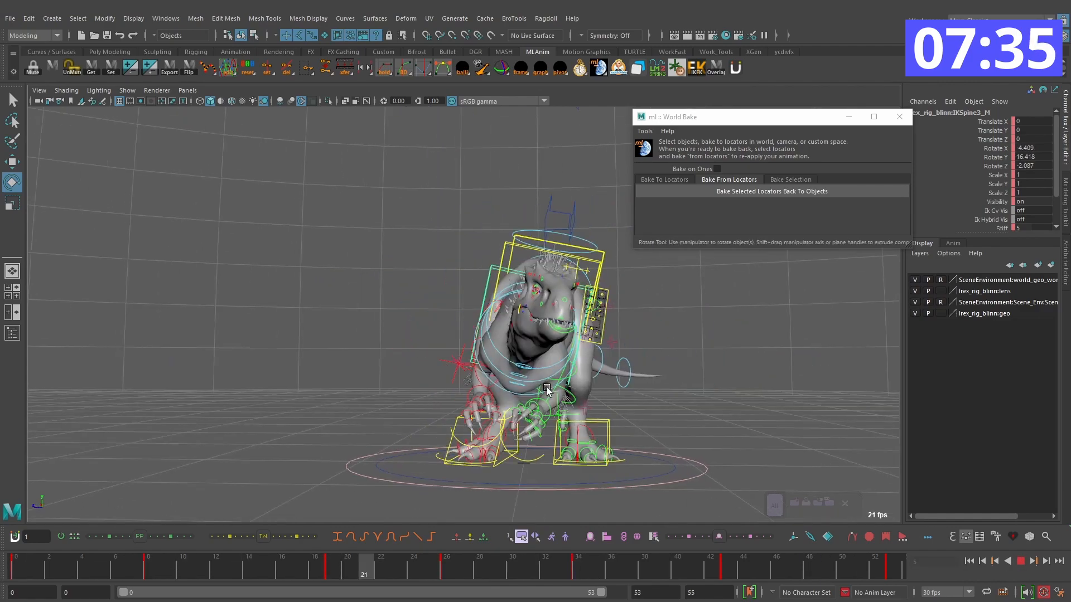
left_click_drag(551, 386, 574, 386, "alt")
key("alt+1")
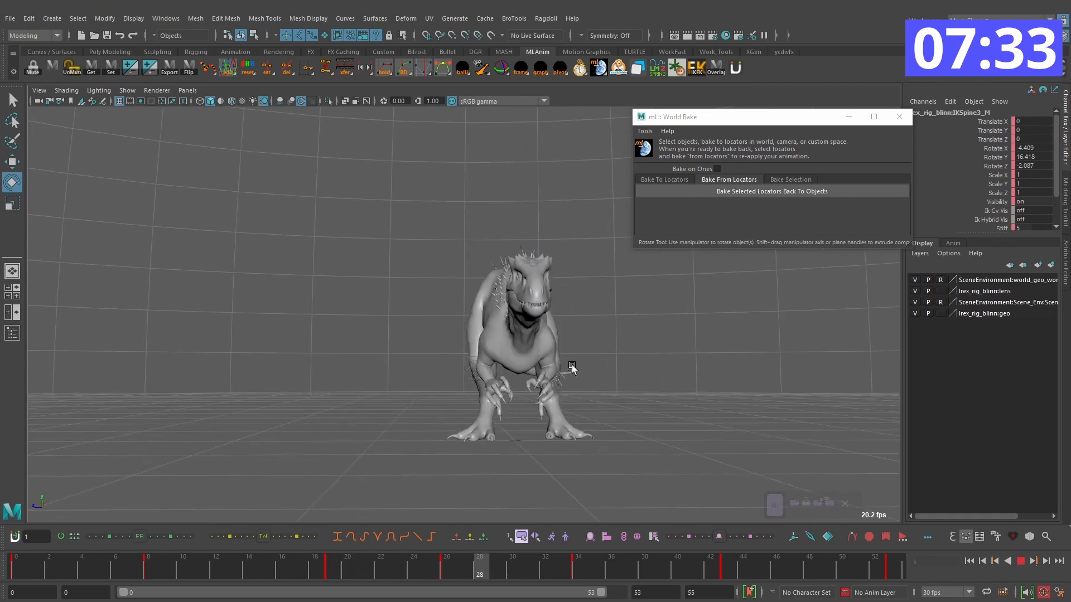
left_click_drag(692, 376, 854, 449, "alt")
Step: Shift the chest control's keys after frame 8 two frames earlier, and play the turn from frame 0
left_click_drag(383, 573, 78, 546)
left_click_drag(185, 550, 281, 569)
key("alt+comma")
key("alt+comma")
left_click(15, 570)
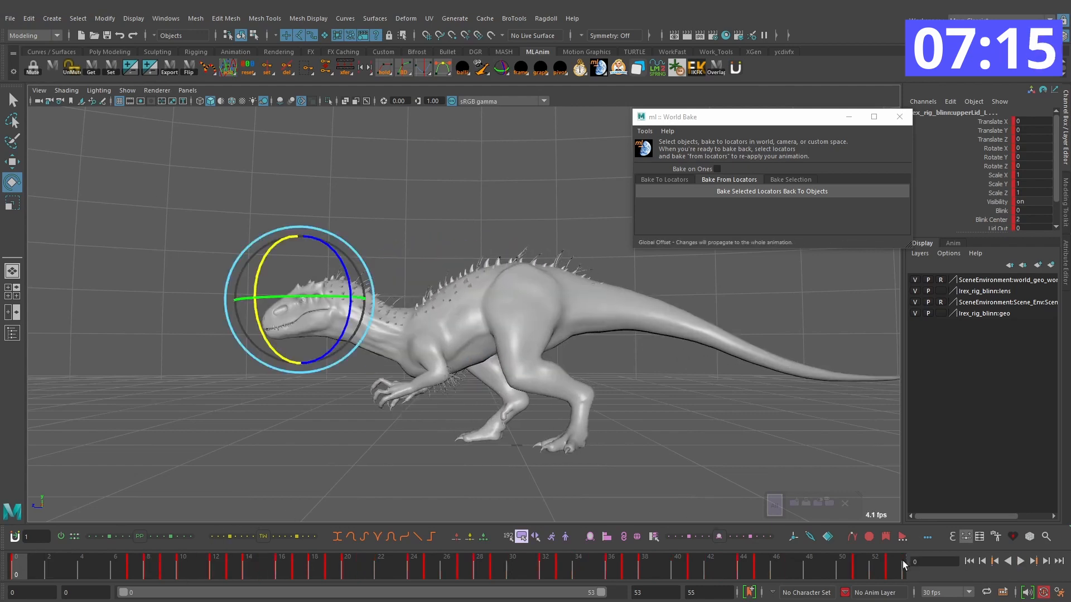
left_click(1021, 561)
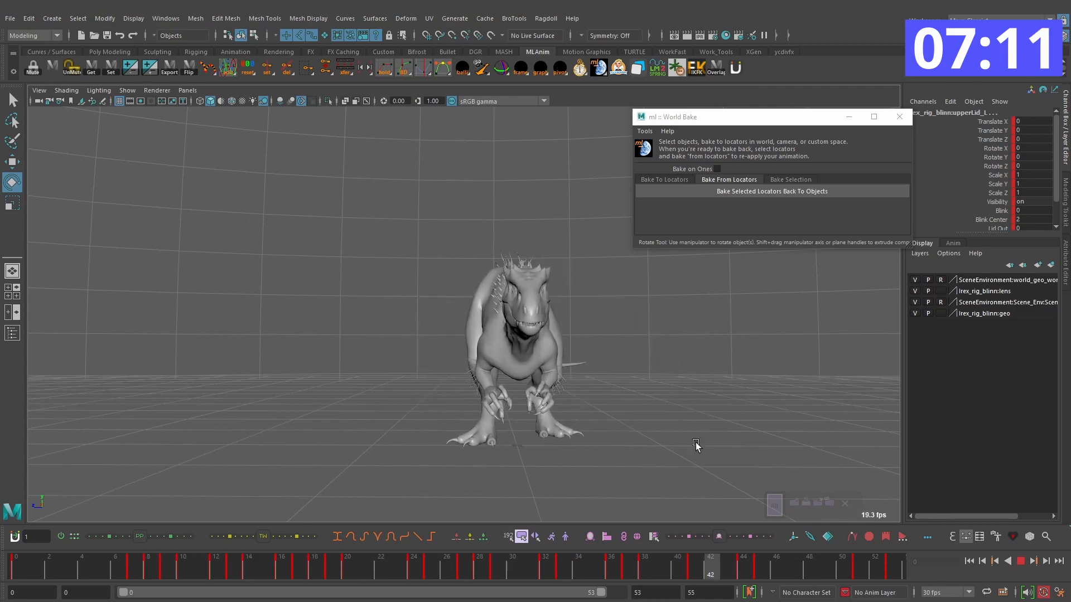
key("Escape")
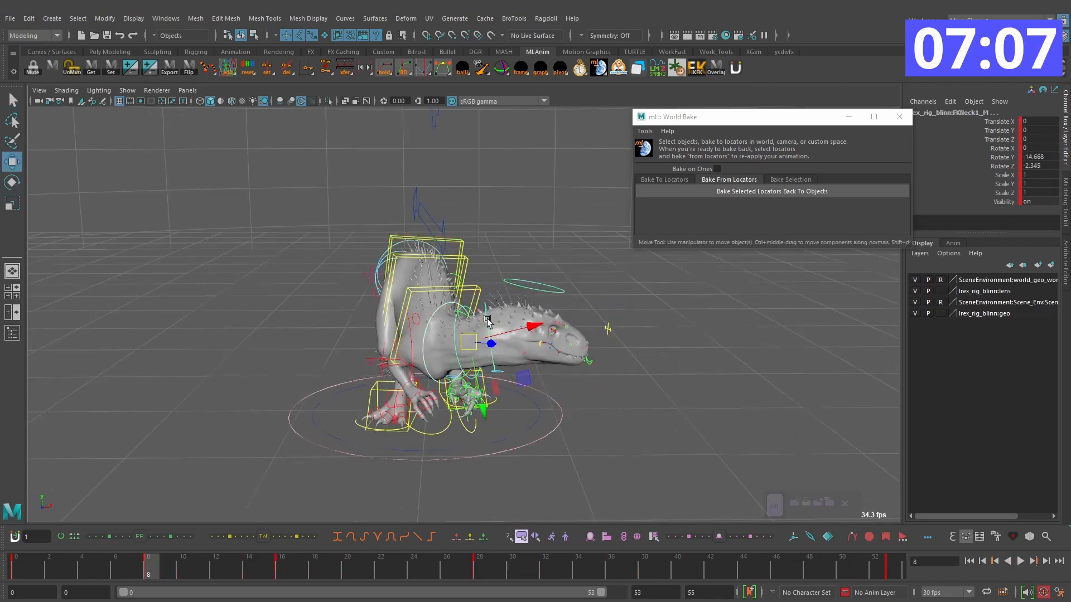
Step: Select the head control FKHead_M and rotate it on frame 16 to about X 6, Y -11, Z -33
left_click(529, 284)
key("alt+v")
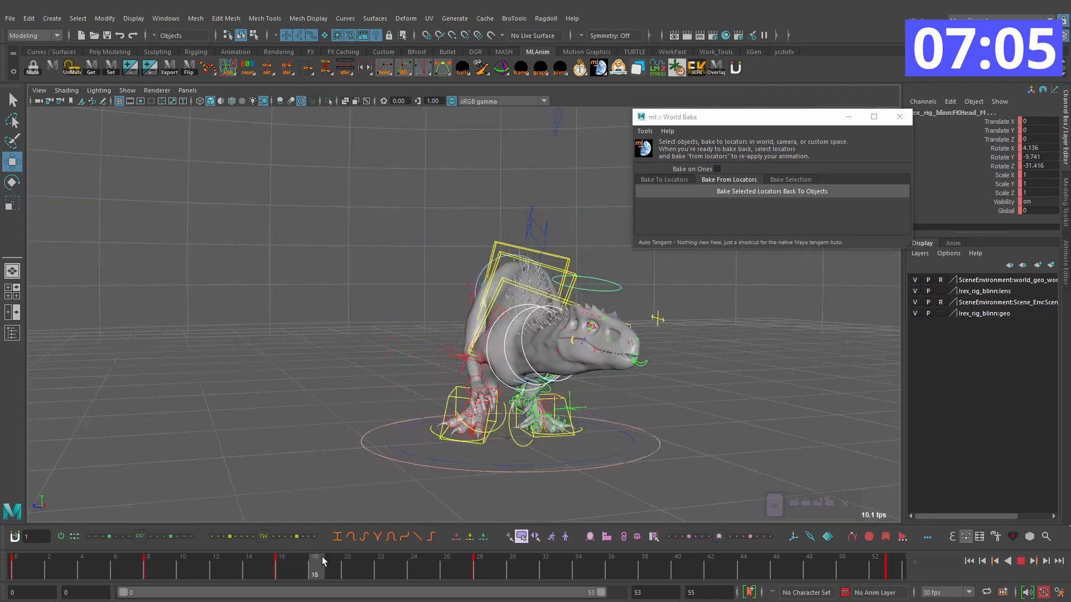
left_click_drag(534, 427, 486, 424, "alt")
key("e")
left_click_drag(267, 561, 294, 564)
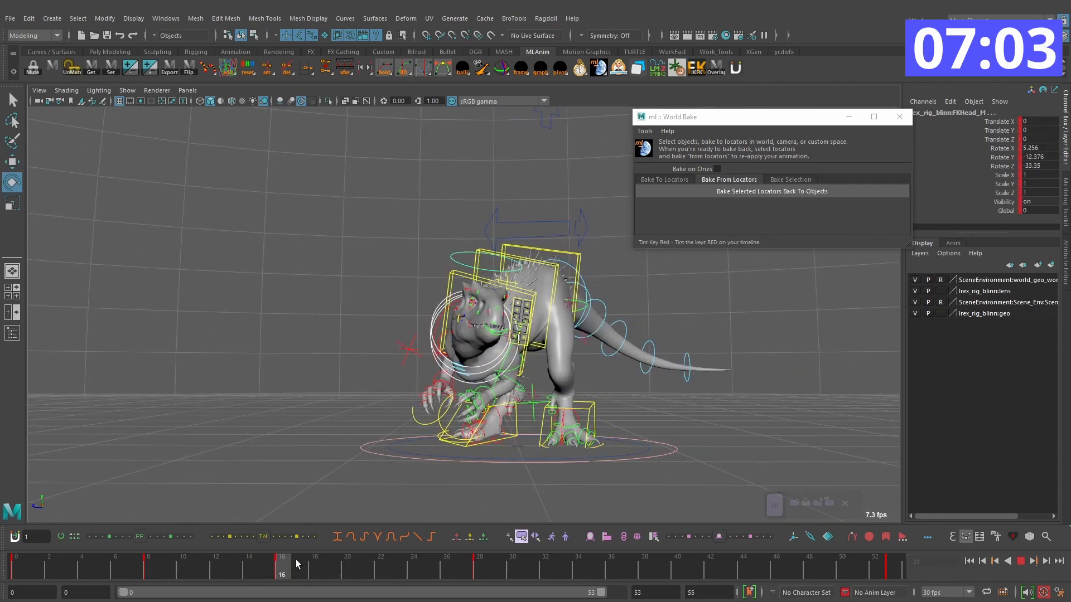
left_click_drag(389, 572, 283, 569)
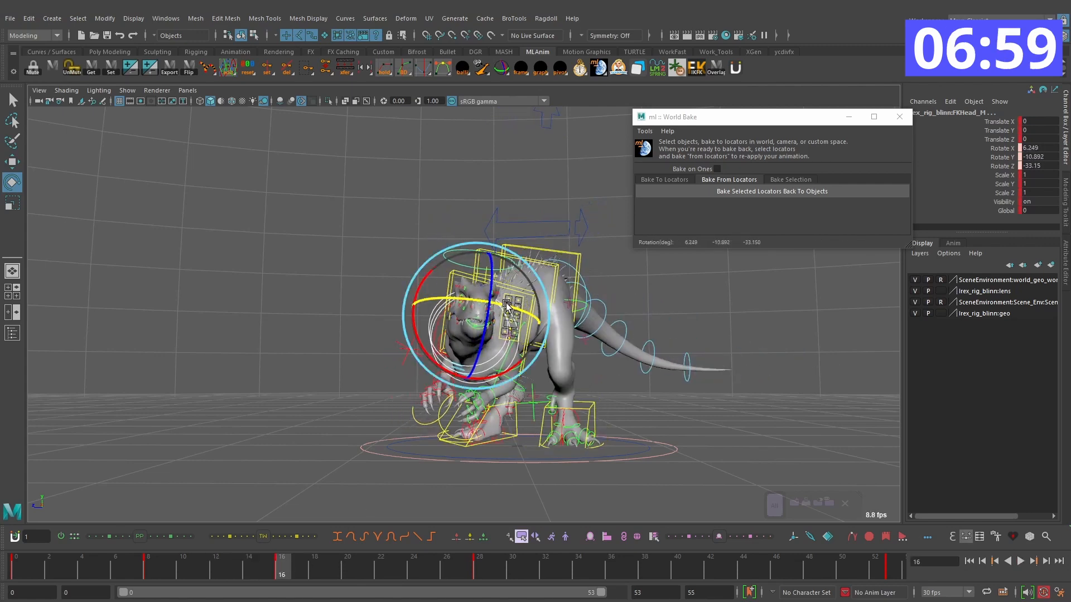
Step: Rotate the head control on frame 23, with Rotate Z at about -18, and tilt it on frame 31, with Rotate X at about -4.5
key("alt+v")
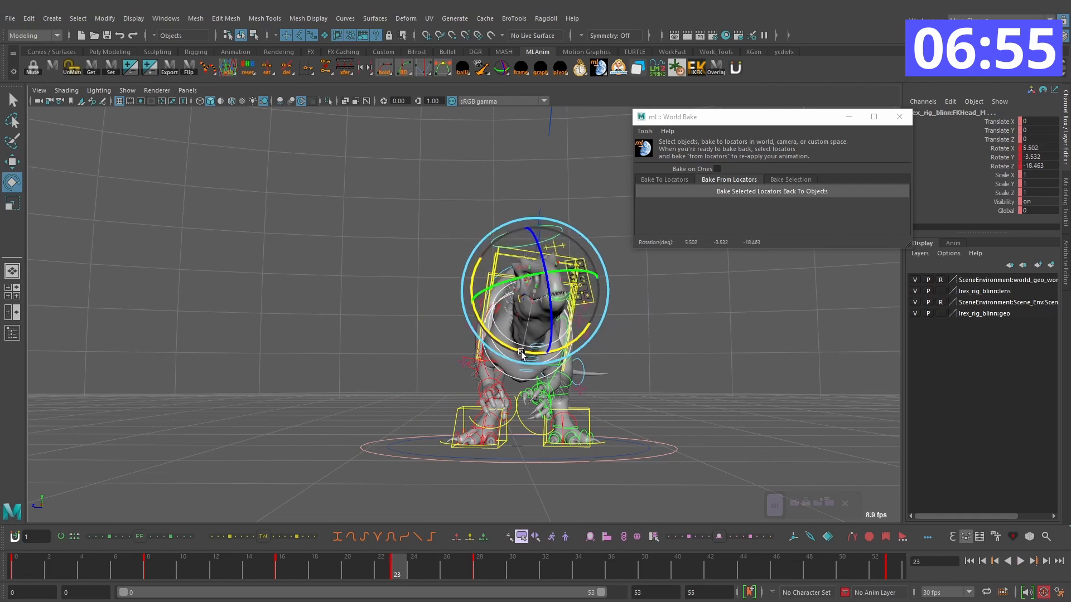
key("comma")
left_click_drag(255, 577, 497, 569)
key("period")
key("alt+period")
key("alt+period")
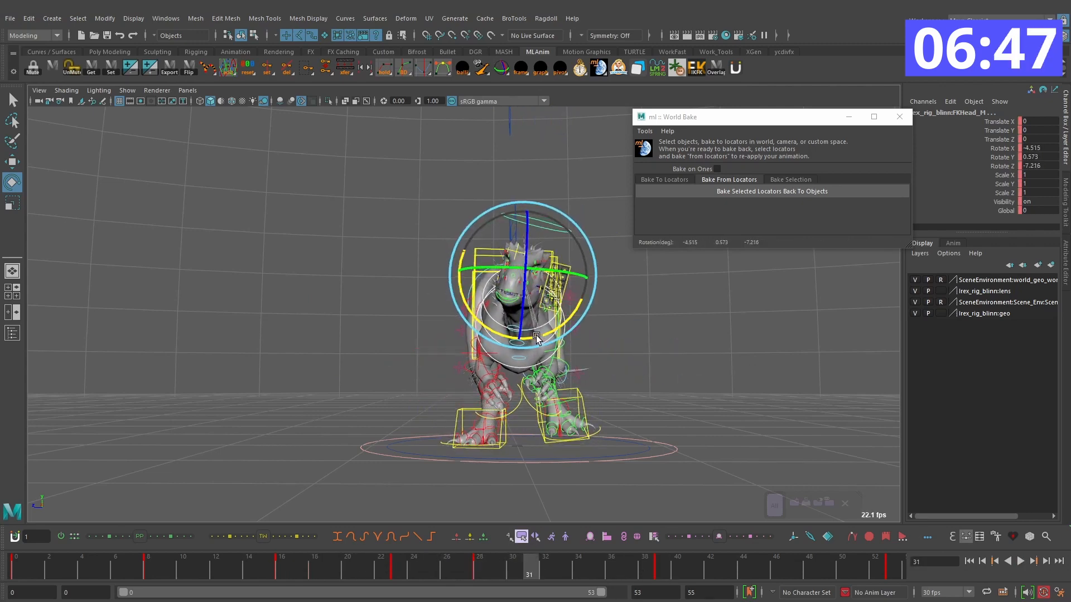
left_click_drag(541, 320, 535, 326)
Step: Delete the head control's key on frame 28 and play the turn with the rig controls hidden
left_click(481, 570)
right_click(483, 571)
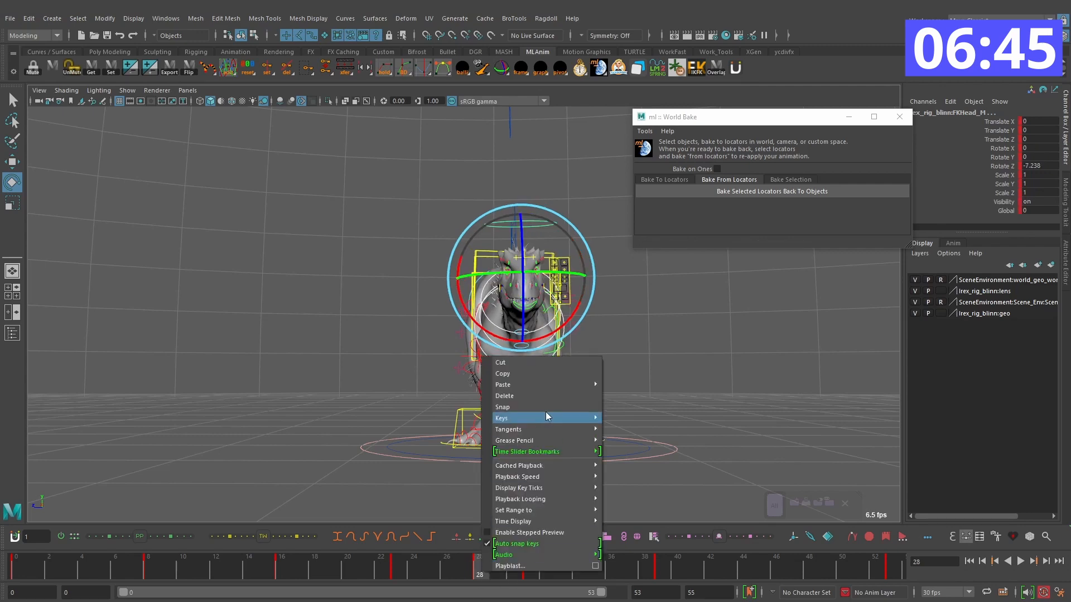
left_click(542, 400)
key("alt+v")
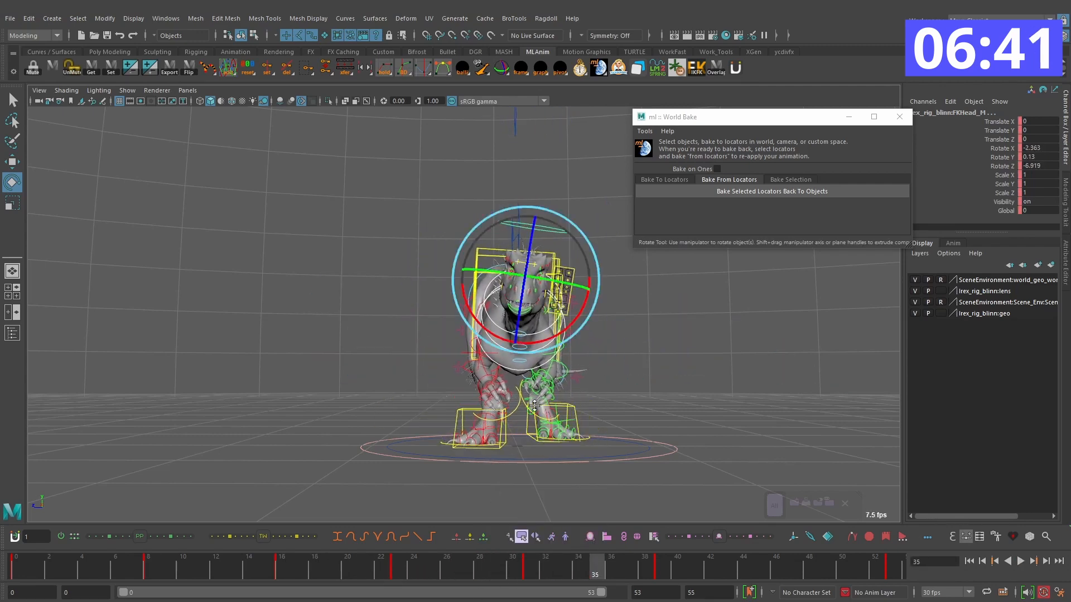
left_click(1020, 561)
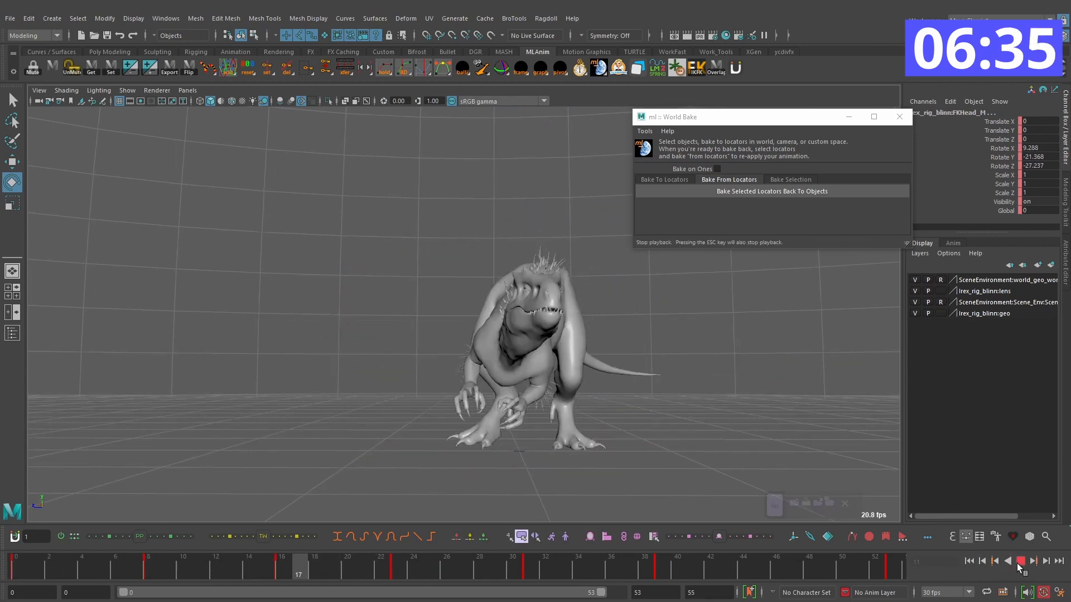
key("Escape")
Step: Rotate the head control on frame 36 to shape its overshoot as the body comes around
left_click_drag(498, 574, 470, 564)
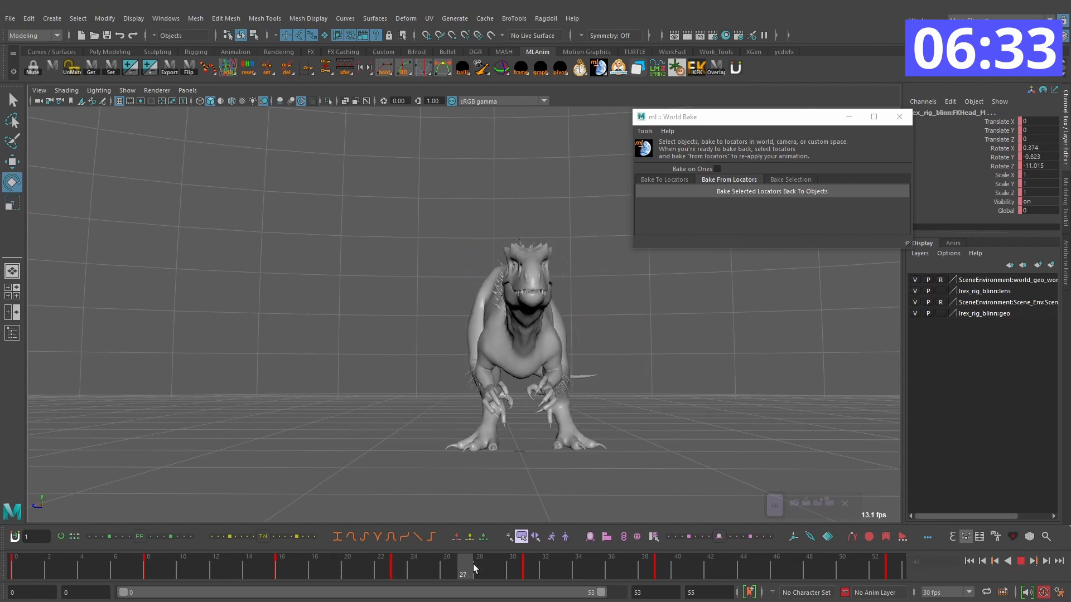
left_click_drag(541, 336, 559, 322)
left_click_drag(399, 567, 562, 571)
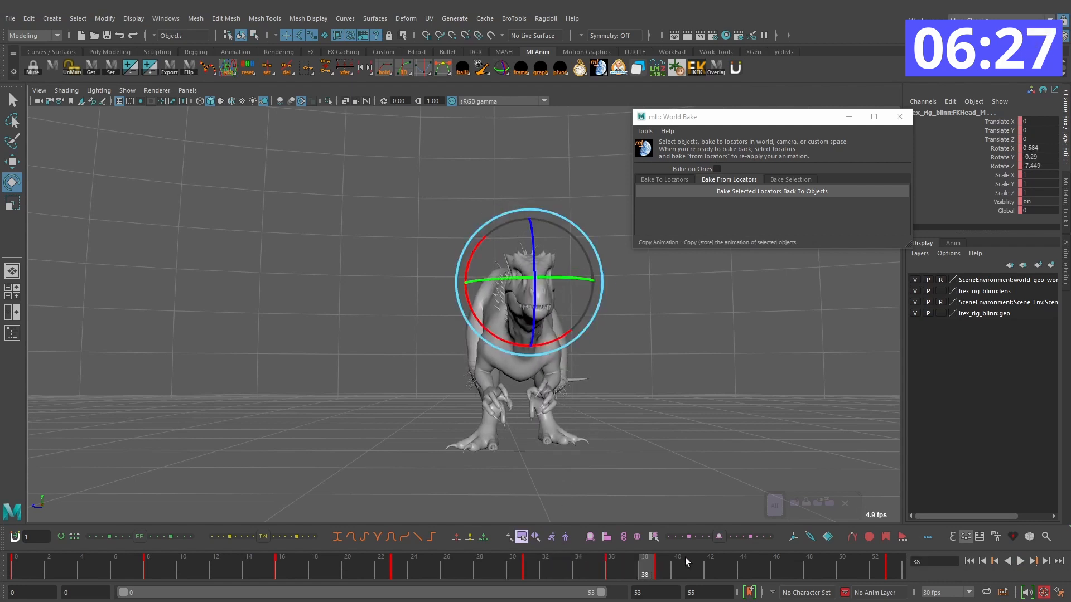
Step: Rotate the head control slightly on frame 40 to add a small settle after the overshoot
left_click_drag(669, 582, 610, 573)
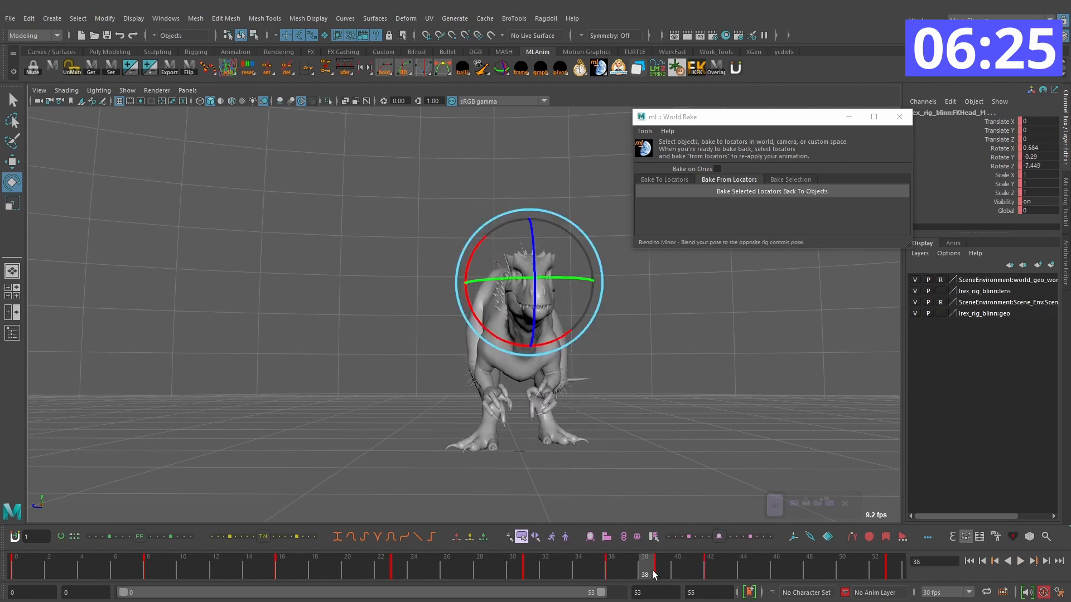
mouse_move(673, 580)
left_mouse_down()
mouse_move(601, 566)
mouse_move(667, 568)
left_mouse_up()
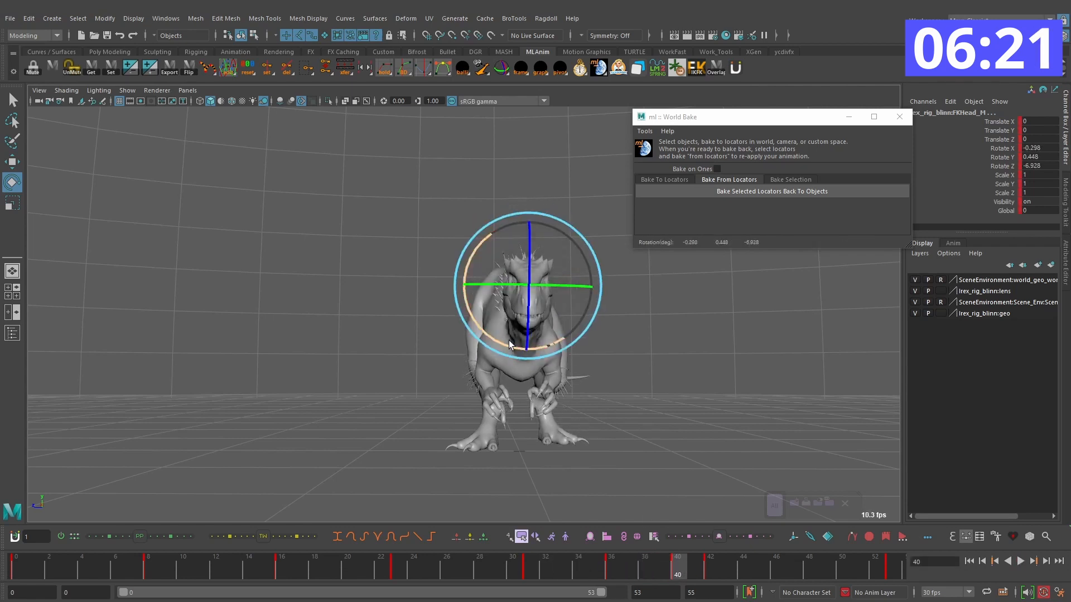
left_click_drag(509, 343, 508, 347)
key("comma")
key("comma")
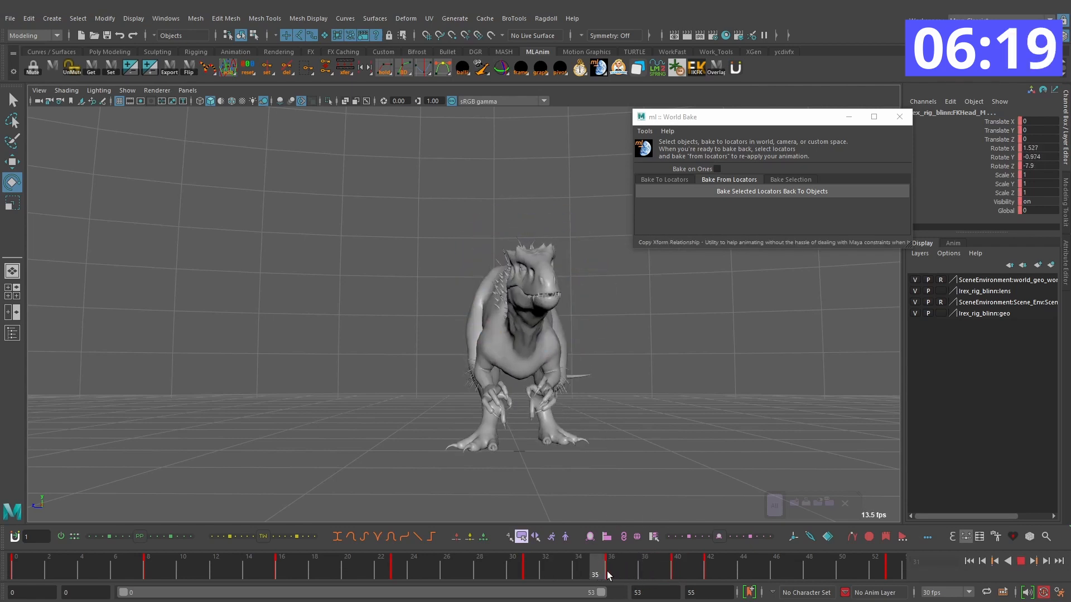
Step: Compare the frames around 40 to 43 and fine-tune the head control's rotation there
left_click_drag(734, 577, 690, 573)
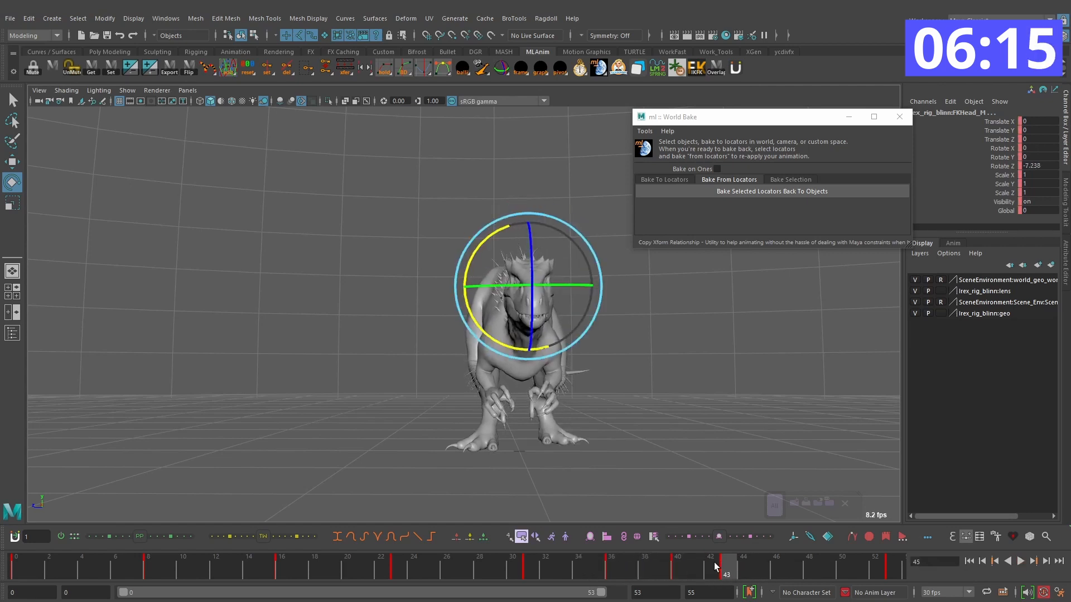
key("alt+comma")
key("alt+comma")
key("alt+comma")
key("alt+period")
key("alt+period")
key("alt+period")
key("alt+period")
key("alt+period")
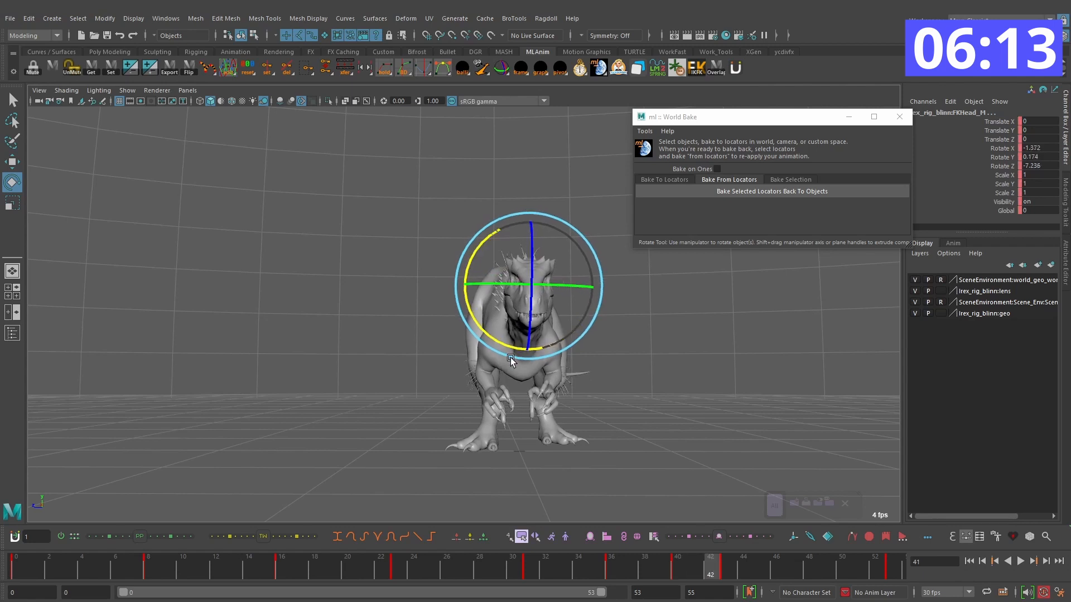
left_click_drag(491, 341, 494, 344)
Step: Replace the head control's key on frame 43 with small rotations keyed on frames 44 and 47
left_click(726, 568)
right_click(726, 568)
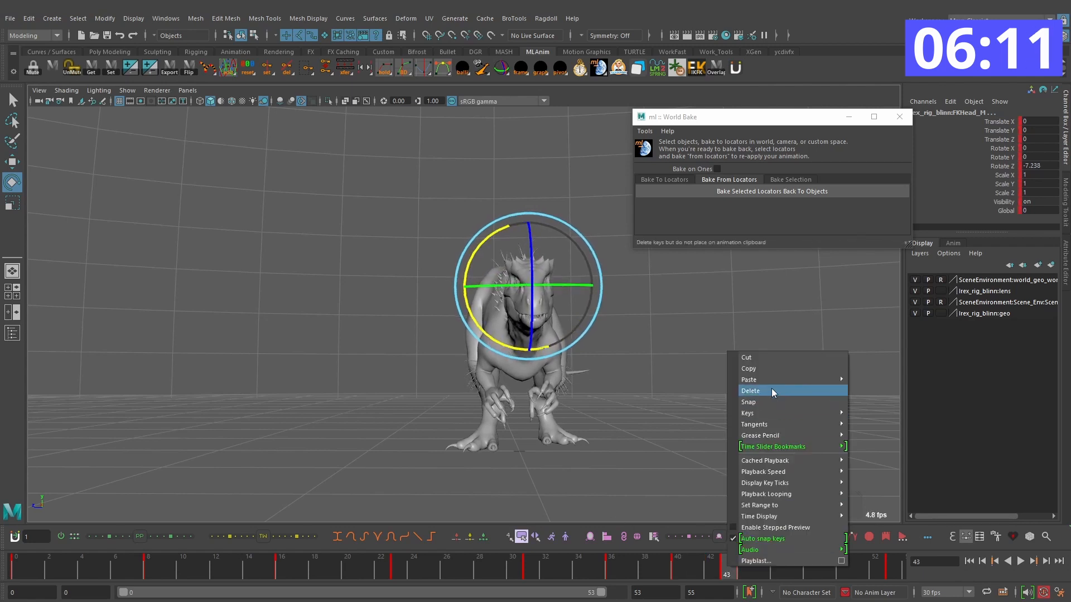
left_click(772, 390)
left_click_drag(681, 570, 565, 573)
key("alt+v")
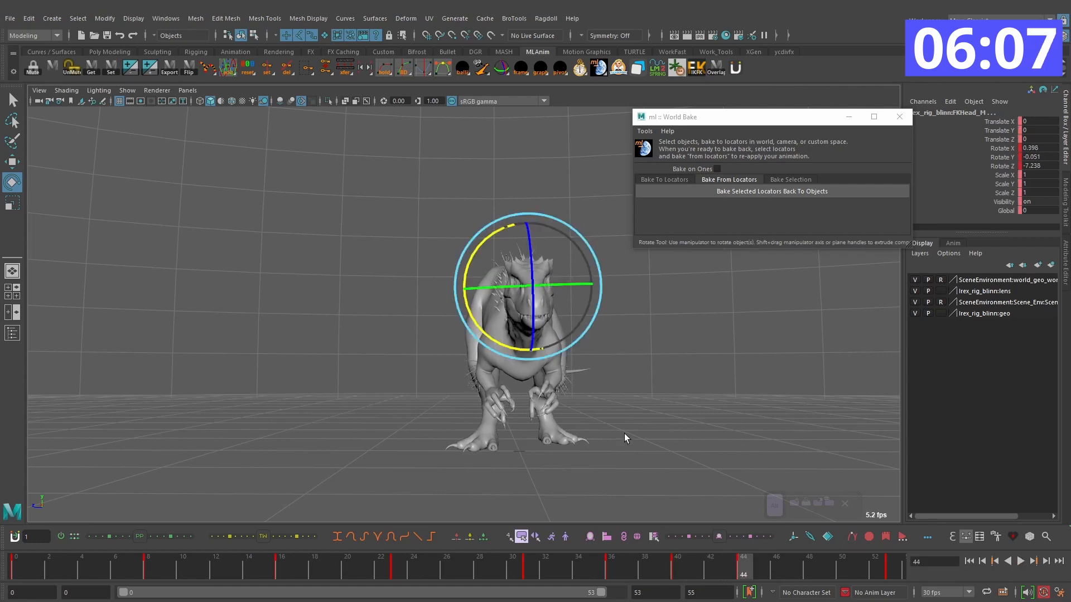
left_click_drag(505, 345, 505, 342)
left_click_drag(745, 566, 686, 566)
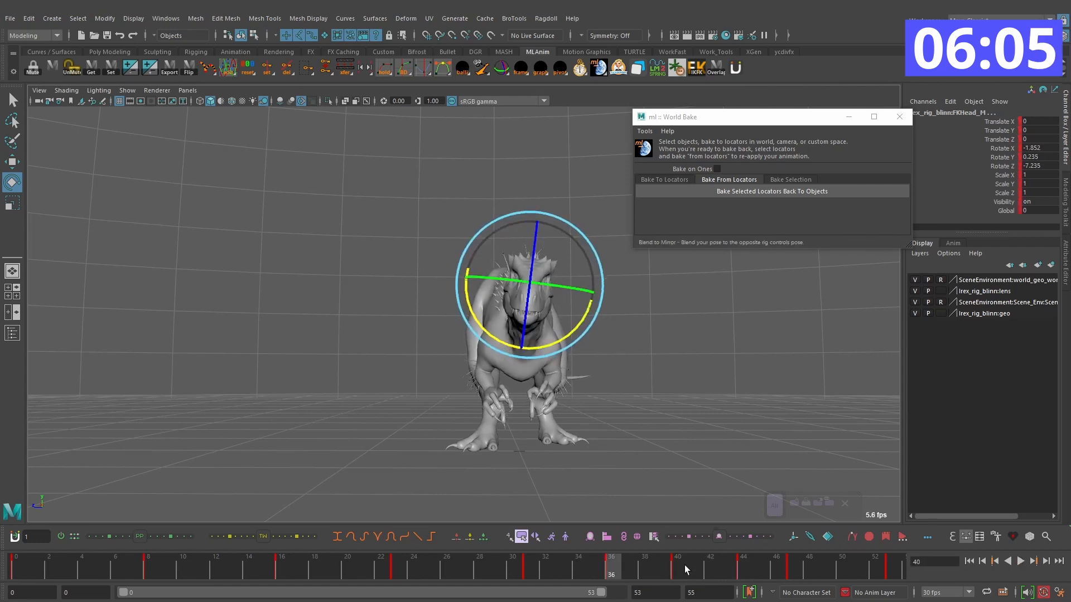
Step: Play the whole turn and examine the refined head motion from the front and sides
key("alt+v")
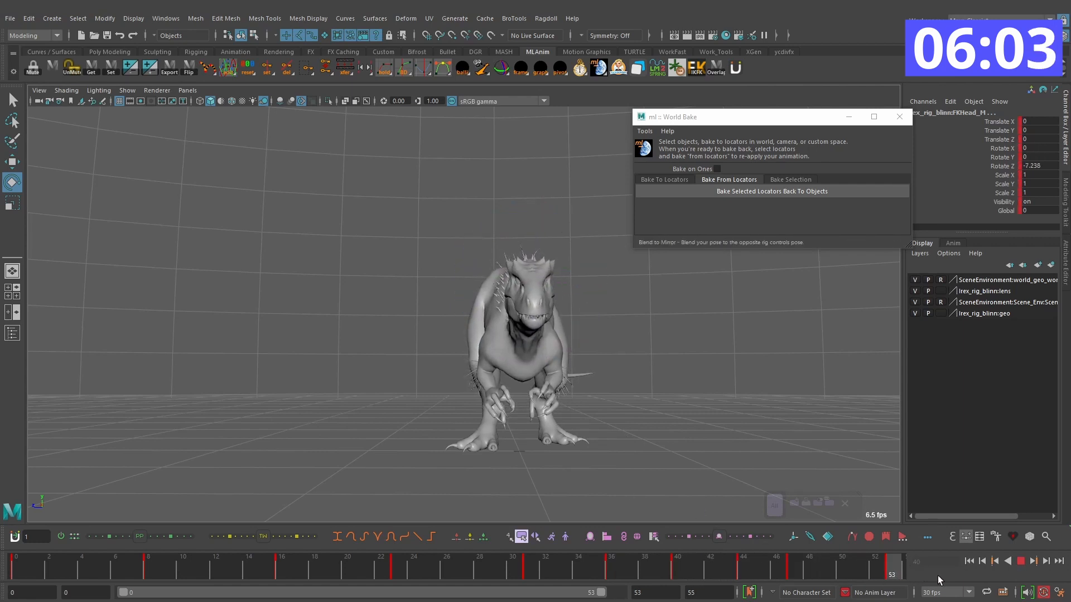
left_click(1022, 560)
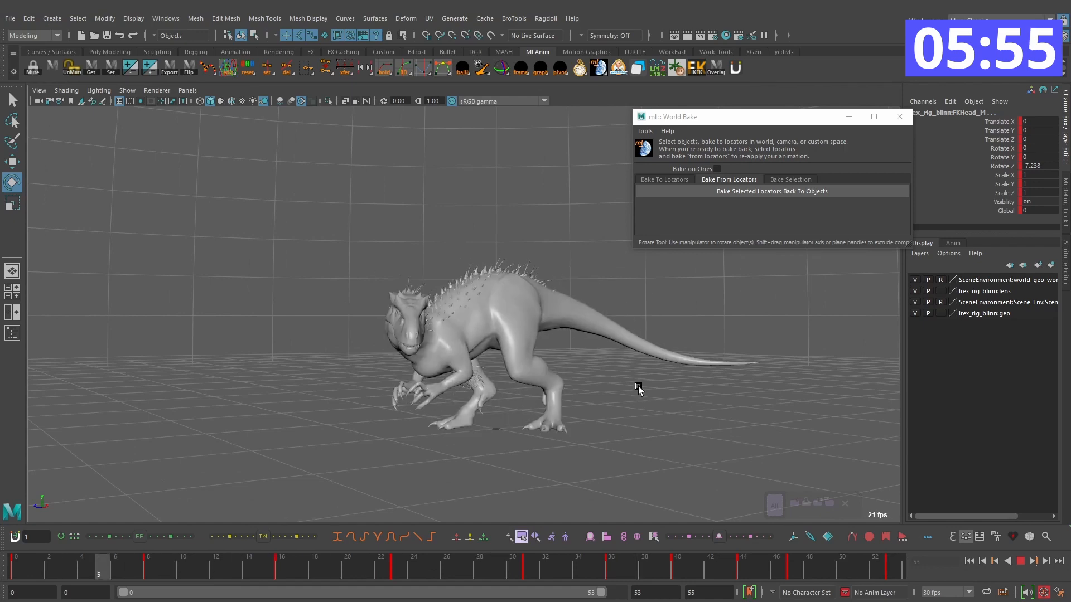
left_click_drag(648, 386, 599, 384, "alt")
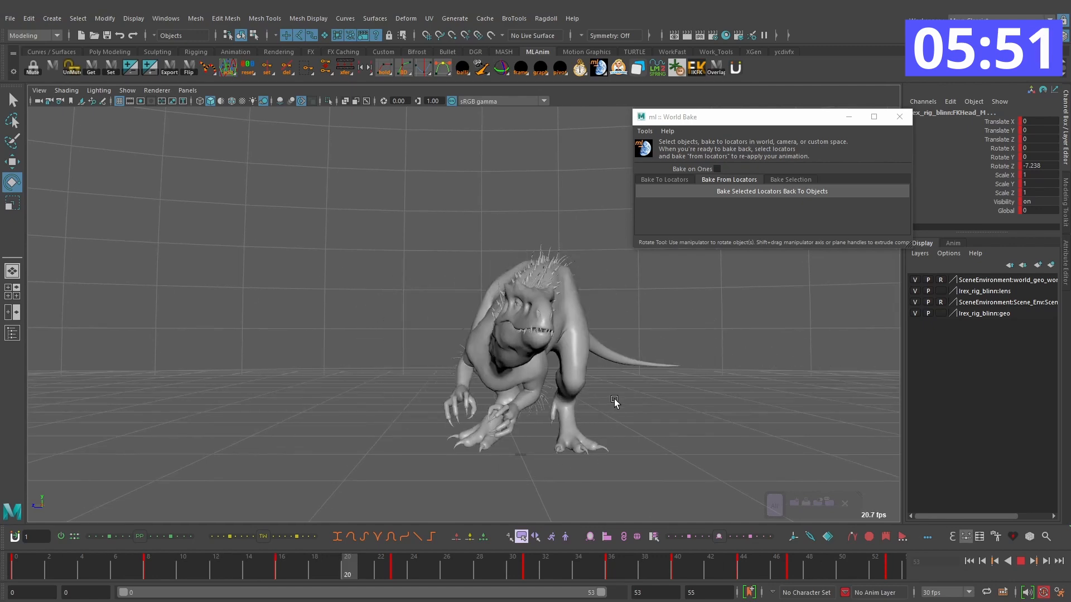
left_click_drag(615, 402, 713, 410, "alt")
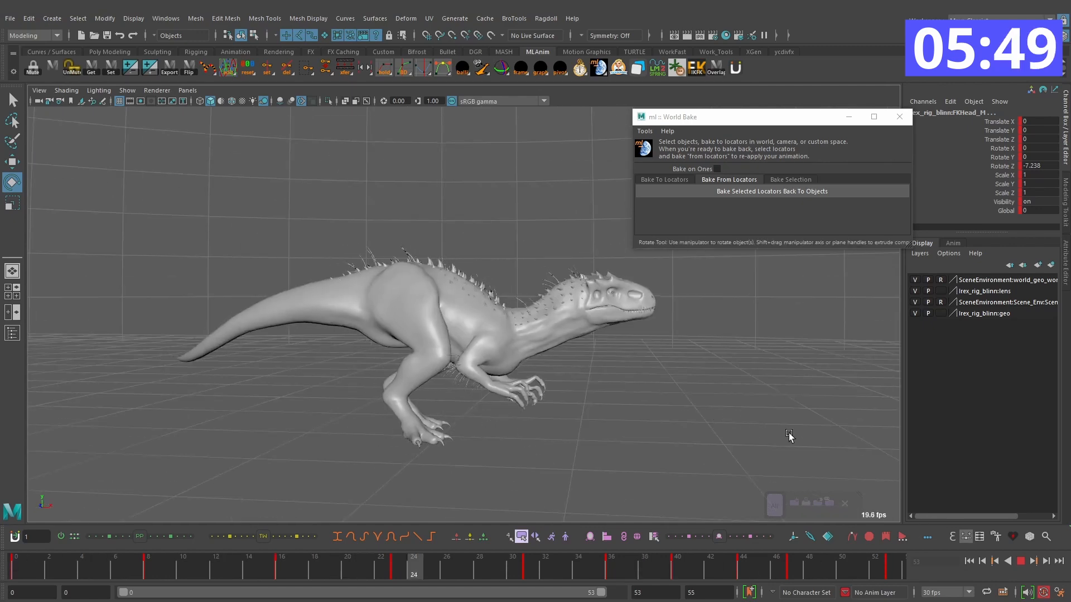
left_click(1020, 561)
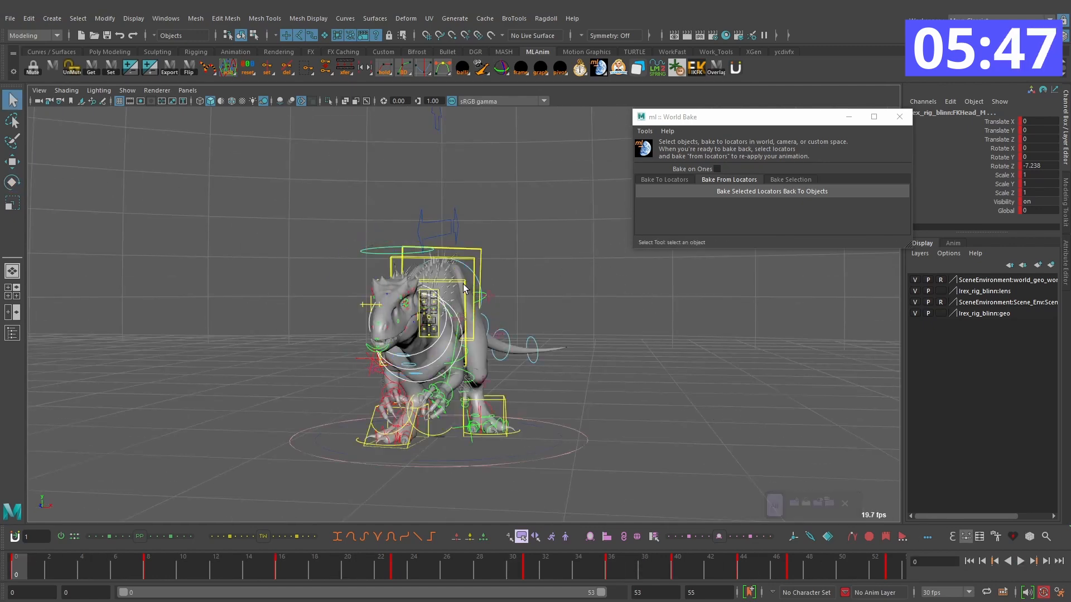
Step: Select the chest control IKSpine3_M and rotate it on frame 28, with Rotate X at about -18
key("alt+v")
left_click_drag(502, 474, 387, 457, "alt")
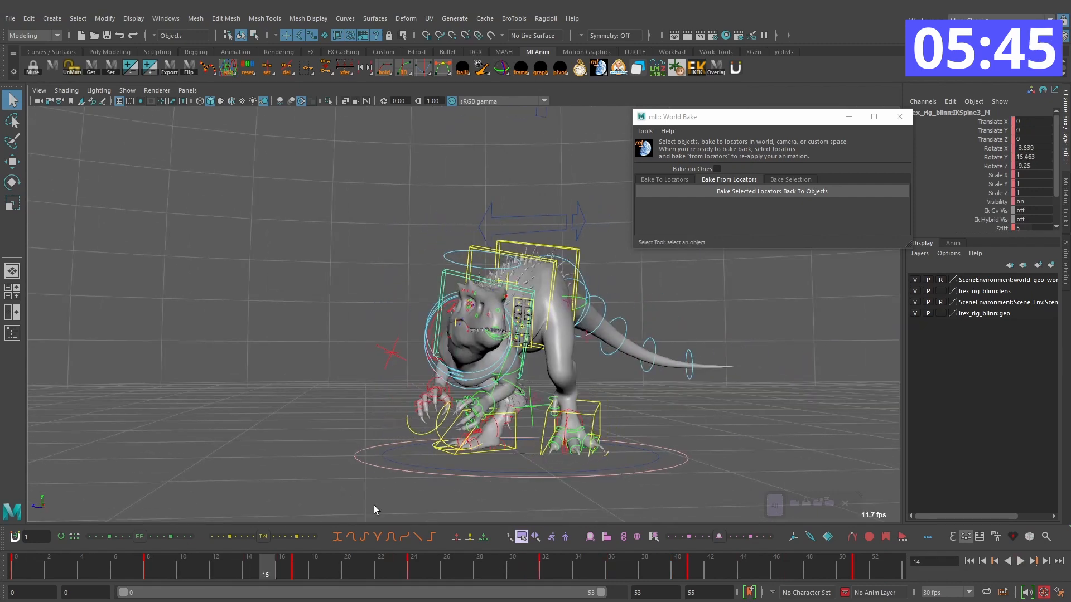
left_click_drag(301, 575, 410, 572)
left_click_drag(518, 357, 633, 365, "alt")
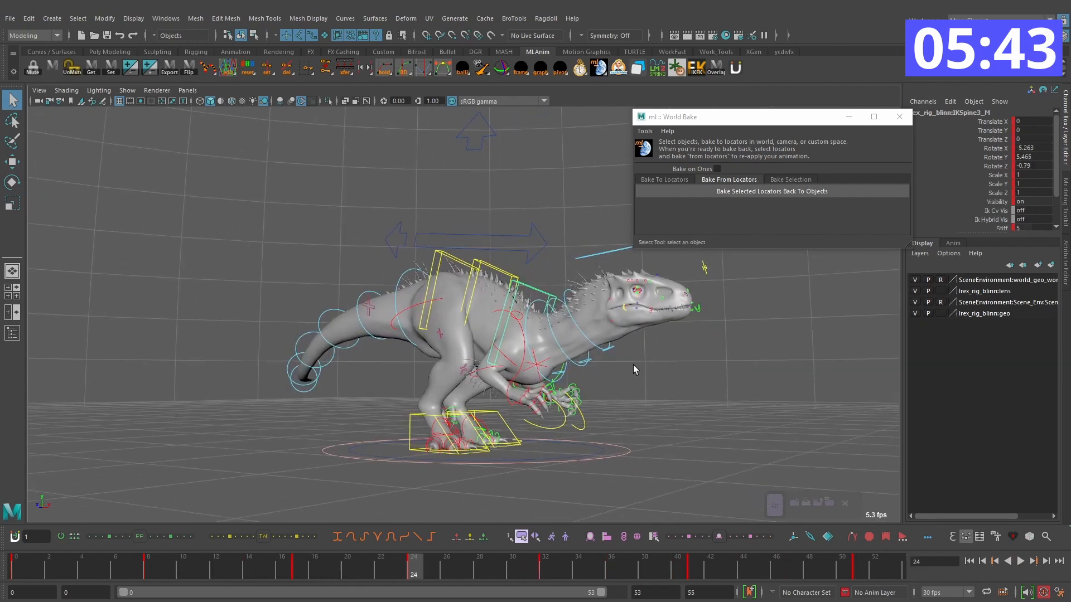
key("alt+period")
key("alt+period")
key("alt+period")
Step: Advance to frame 34 and rotate the chest control there to counter its tilt, with Rotate X at about -3
key("alt+period")
key("e")
left_click_drag(561, 354, 529, 338)
key("comma")
key("comma")
left_click_drag(403, 437, 440, 432, "alt")
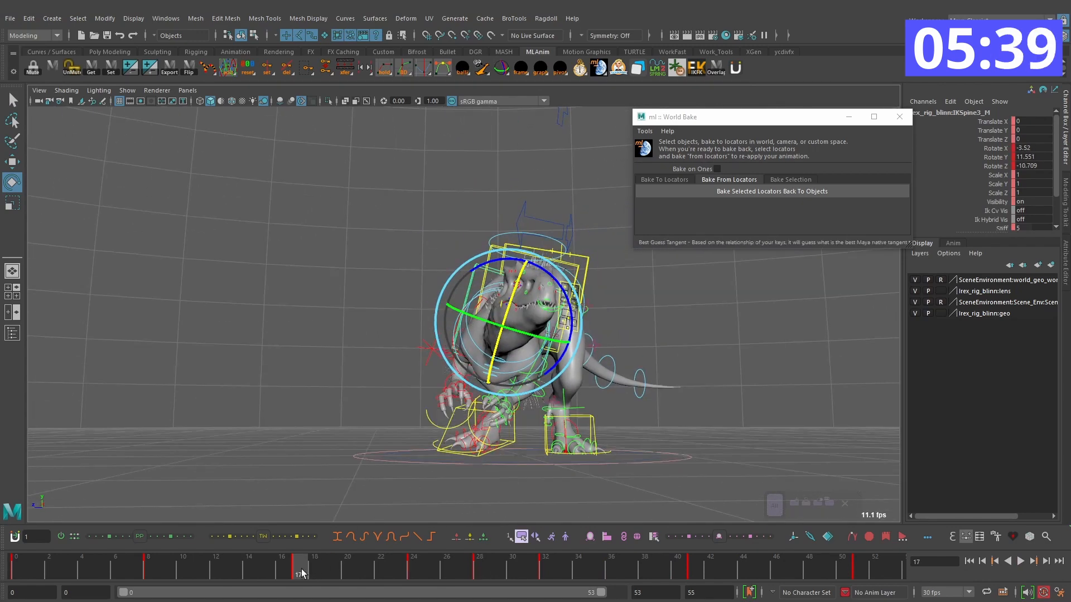
left_click_drag(302, 570, 478, 574)
key("alt+period")
key("alt+period")
key("alt+period")
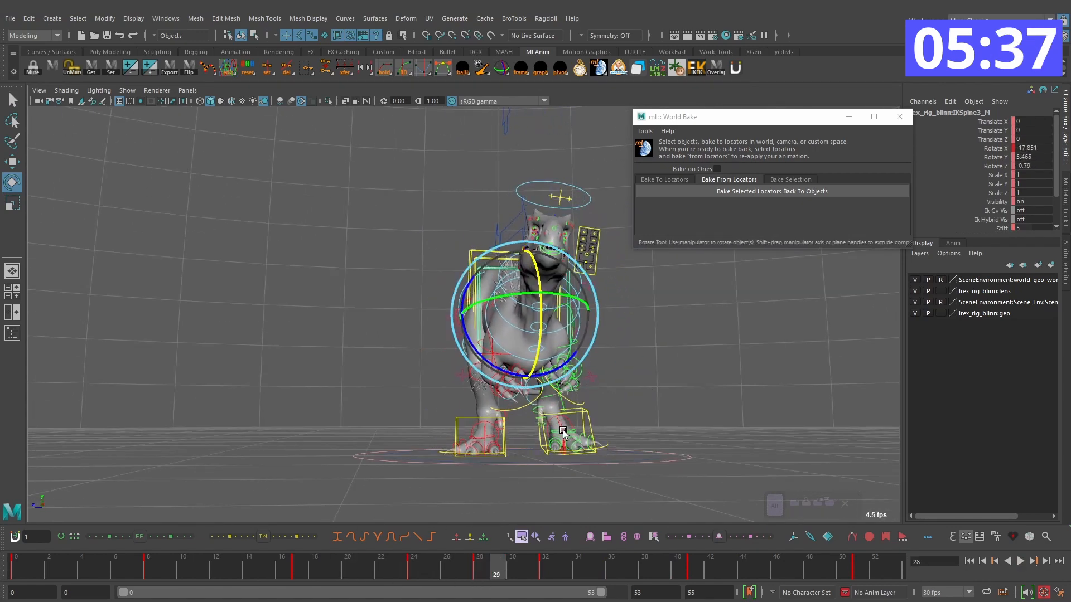
key("alt+period")
key("alt+period")
key("alt+period")
left_click_drag(553, 342, 534, 341)
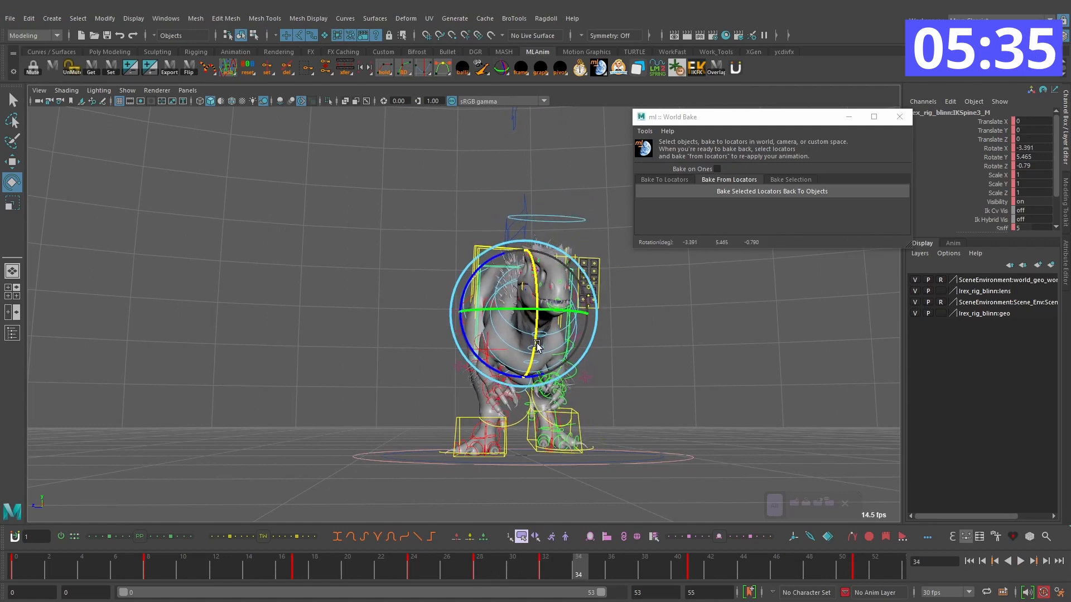
left_click_drag(481, 366, 478, 363)
Step: Delete the chest control's key on frame 32 and play back the turn
left_click(553, 578)
right_click(553, 579)
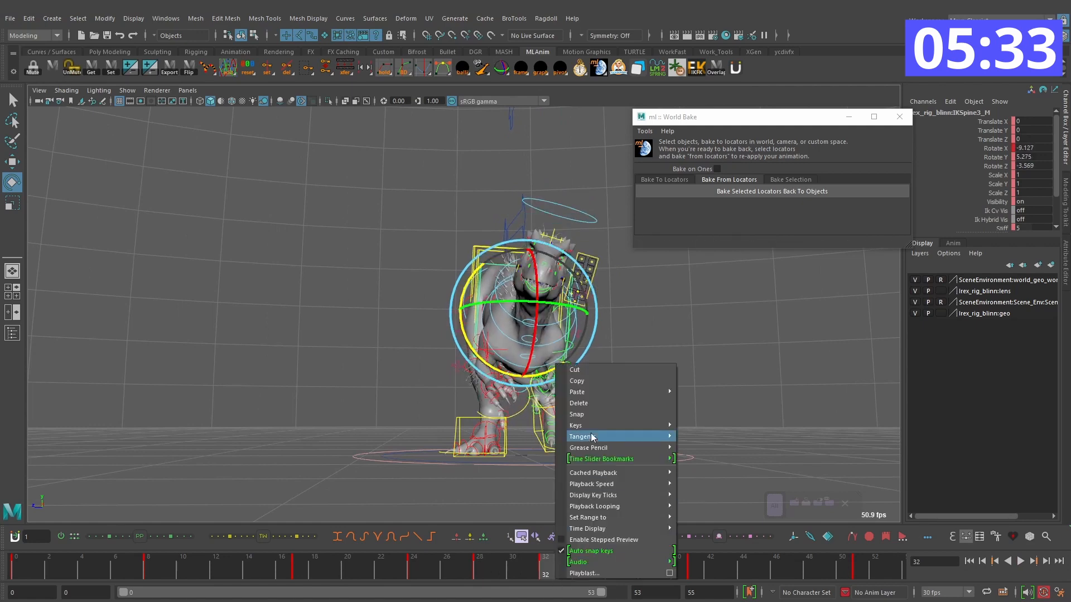
left_click(598, 405)
key("alt+v")
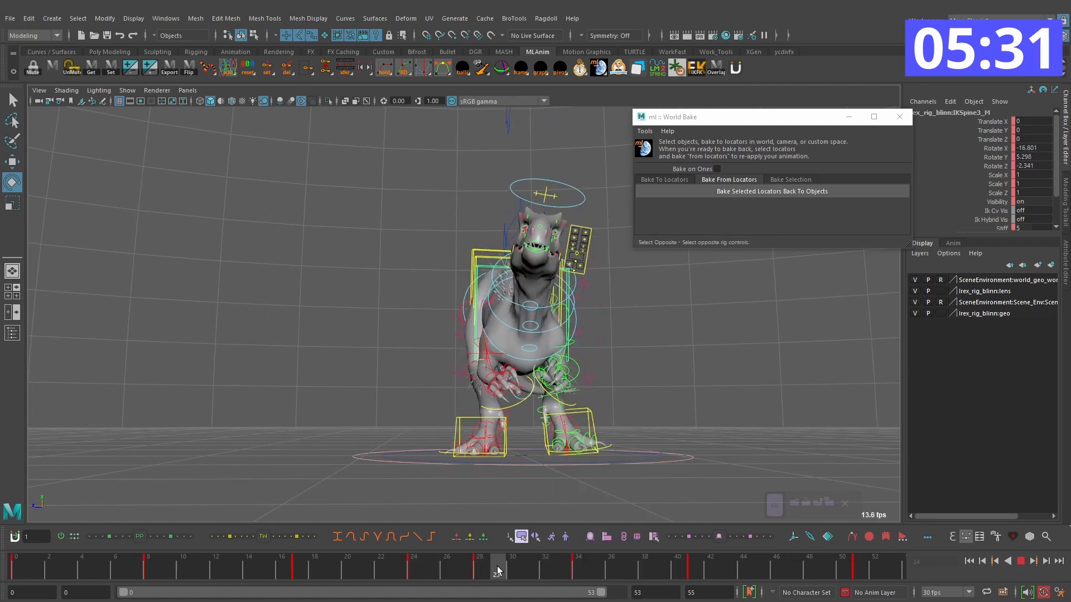
Step: Adjust the chest control's rotation with keys on frames 38 and 44, and delete its key on frame 41
key("alt+v")
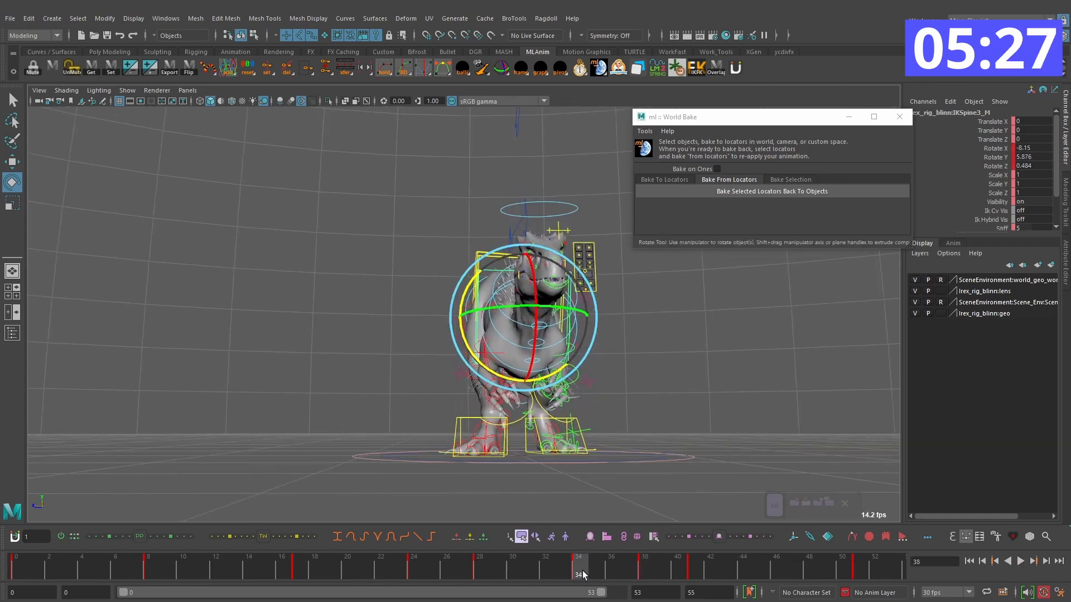
key("alt+v")
left_click(690, 579)
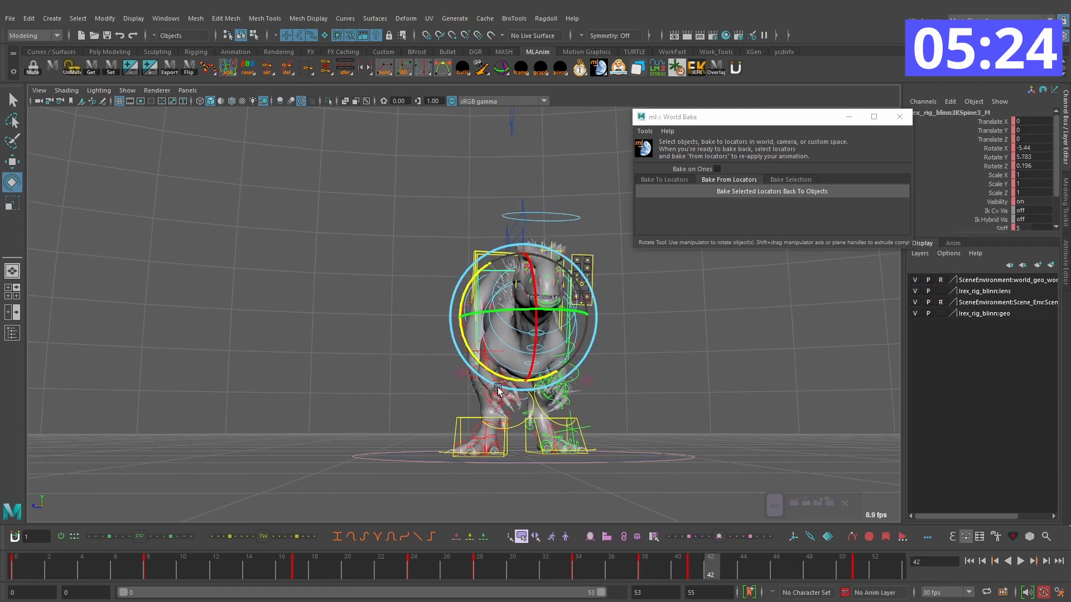
right_click(693, 572)
left_click(741, 412)
left_click(632, 566)
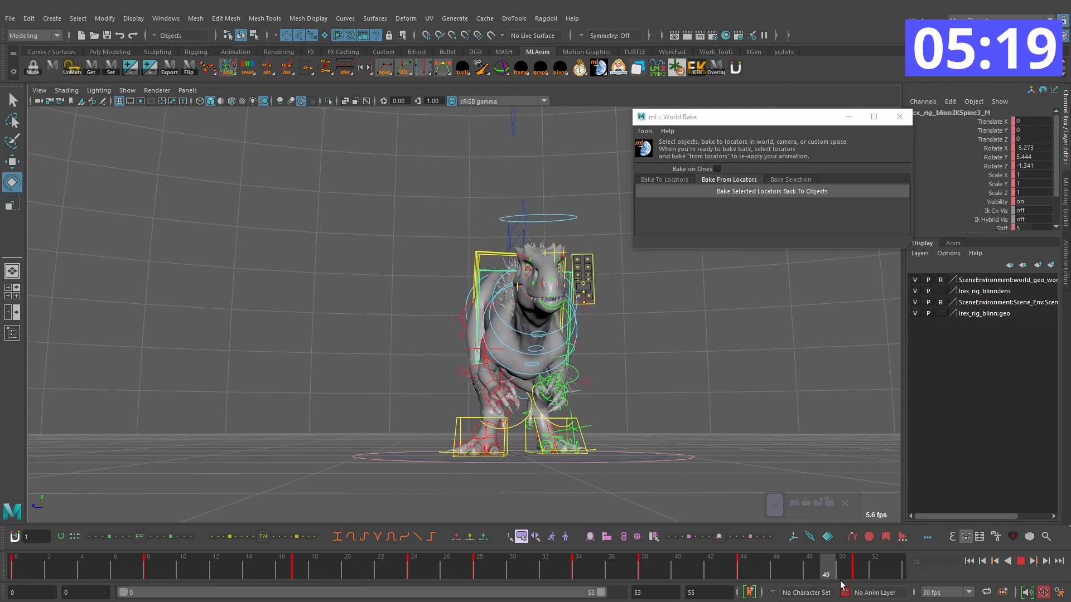
Step: Delete the chest control's key on frame 28 and play the turn from the side and front
left_click(1020, 561)
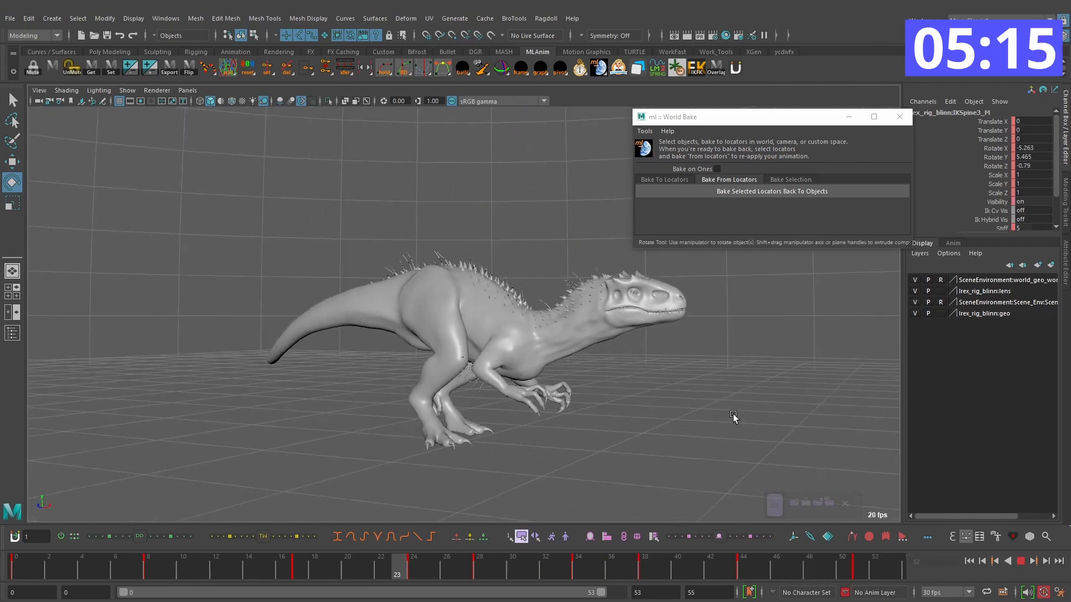
left_click(1025, 561)
left_click_drag(459, 571, 482, 574)
key("alt+v")
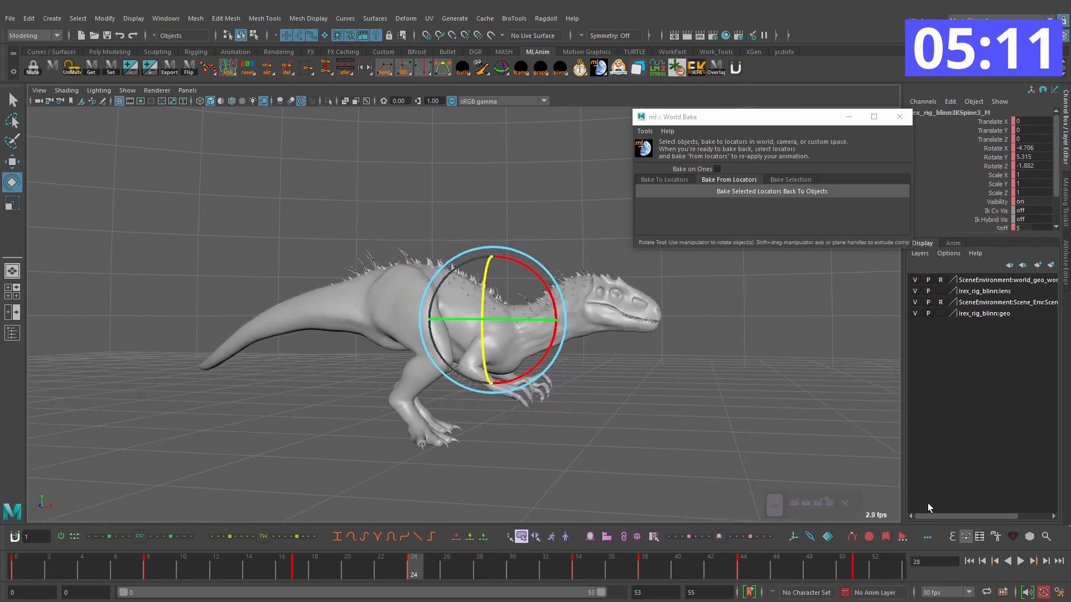
left_click_drag(719, 400, 559, 390, "alt")
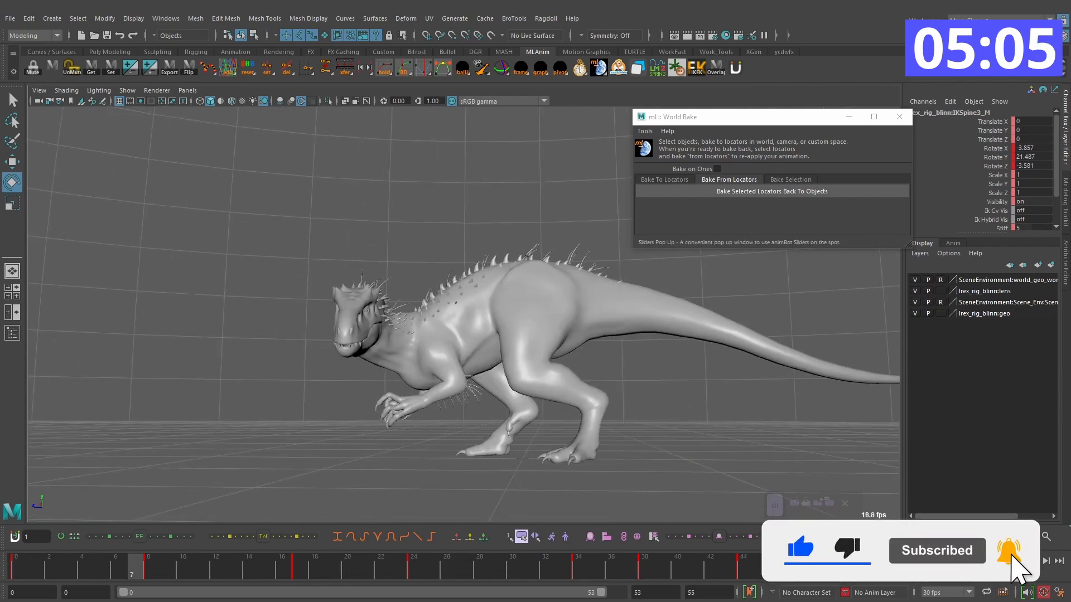
key("alt+v")
left_click_drag(635, 572, 661, 565)
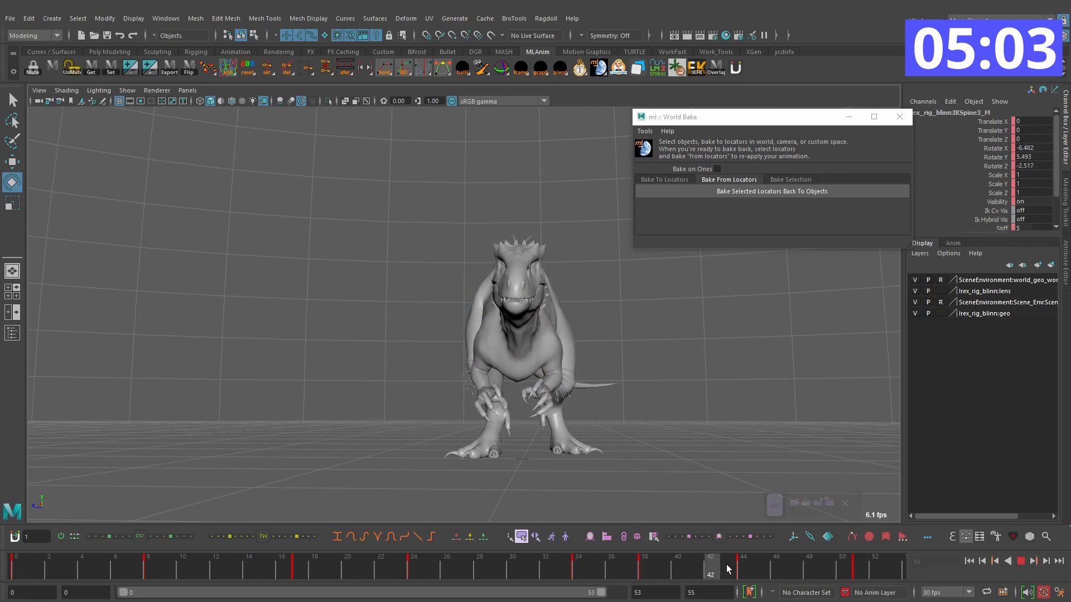
Step: Select the head control FKHead_M together with the neck controls and rotate them on frame 36
left_click_drag(522, 290, 544, 310, "alt")
key("q")
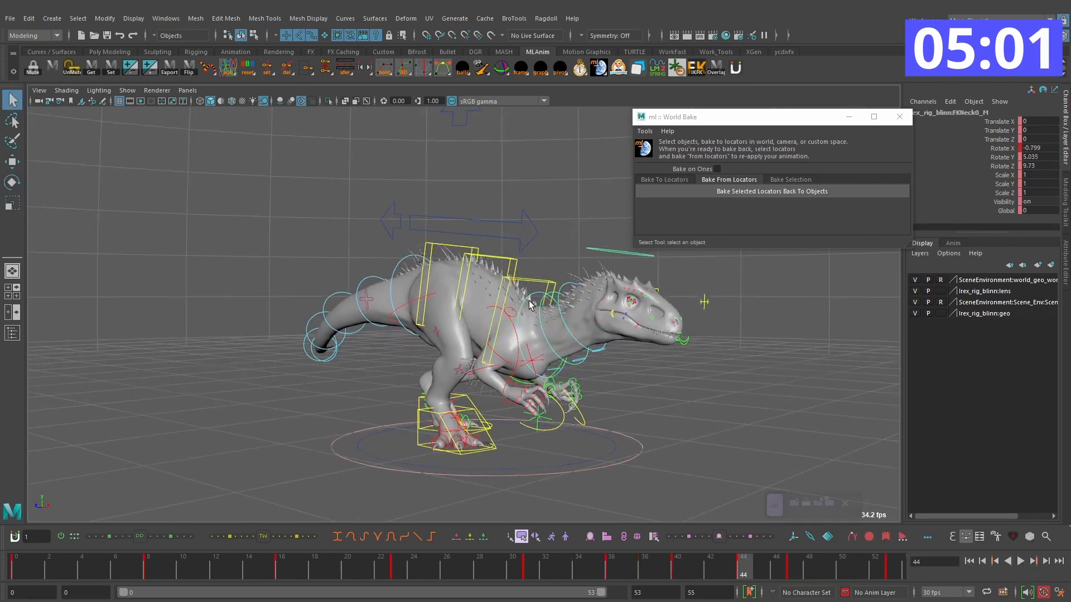
left_click(607, 250, "shift")
key("w")
left_click_drag(797, 368, 664, 371, "alt")
left_click_drag(642, 569, 680, 573)
key("e")
key("comma")
key("comma")
left_click_drag(574, 359, 580, 353, "alt")
key("comma")
left_click_drag(447, 567, 611, 573)
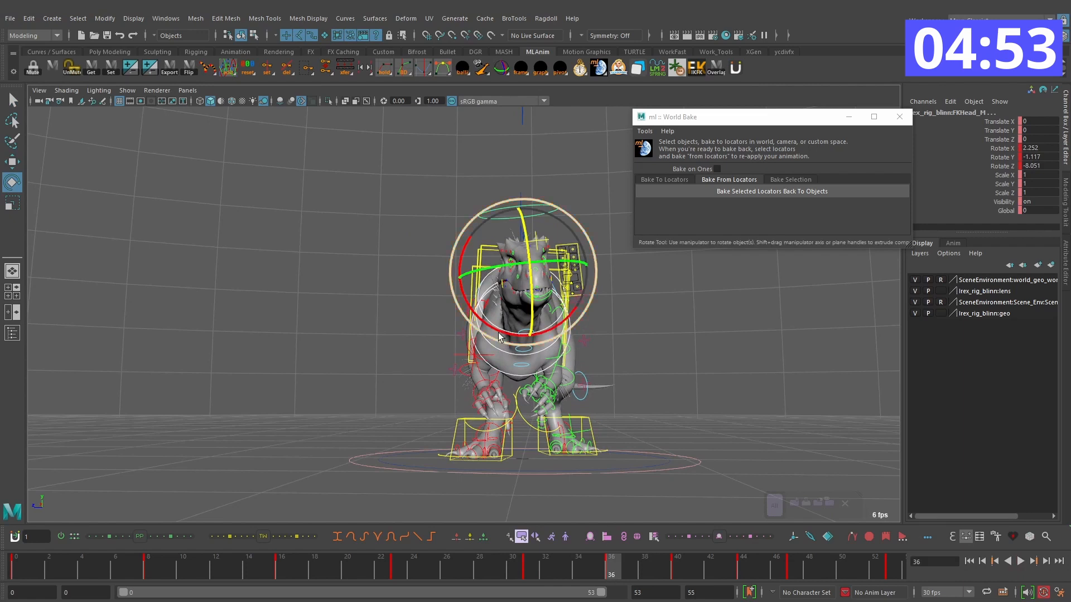
Step: Rotate the head and neck controls on frame 40 and play the turn from the front and side
key("period")
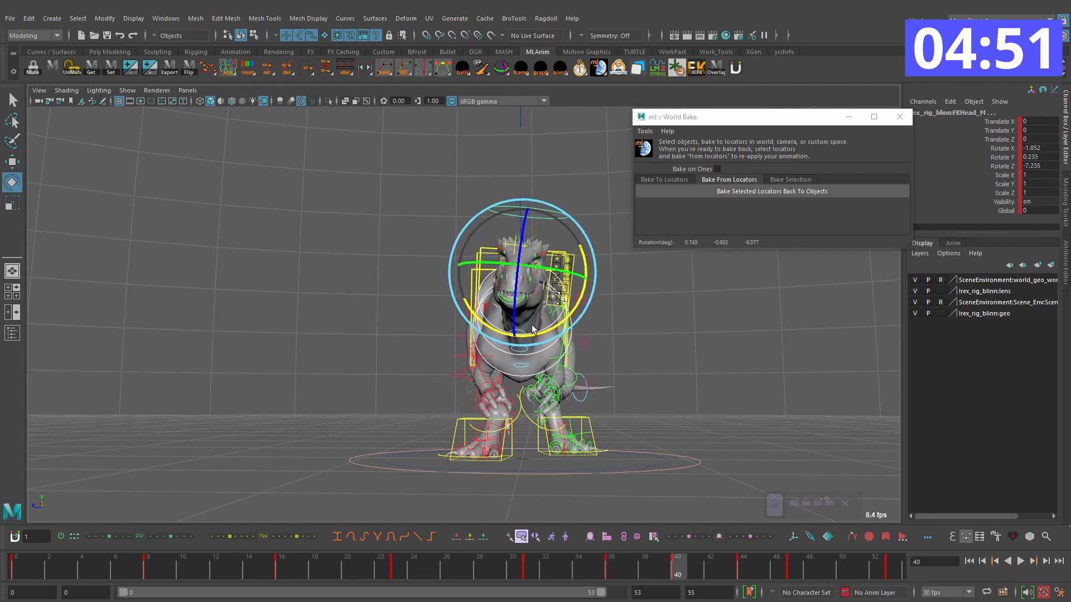
key("alt+v")
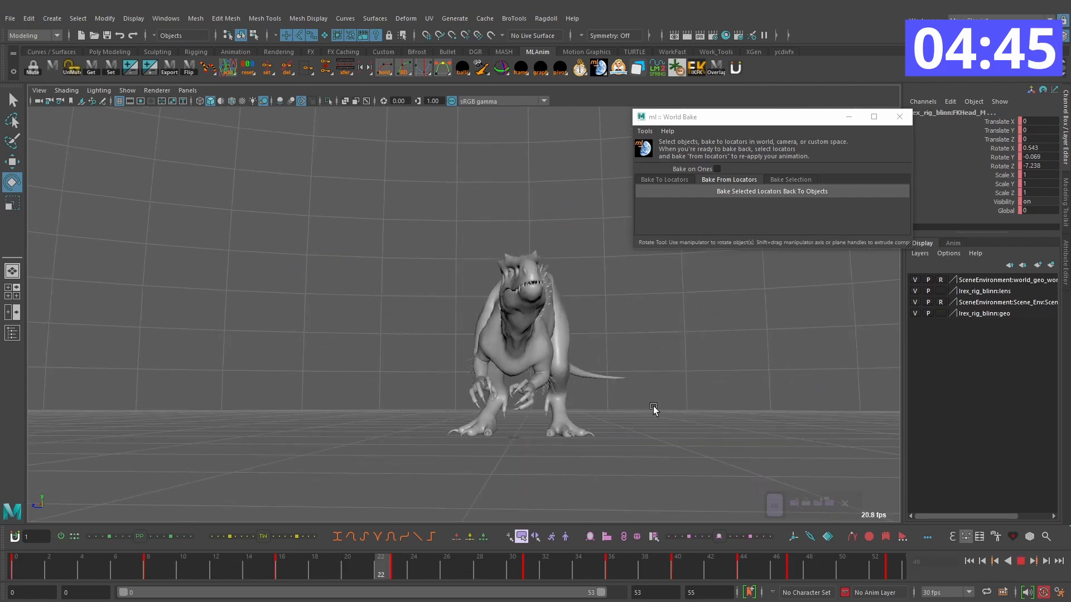
left_click_drag(652, 427, 730, 355, "alt")
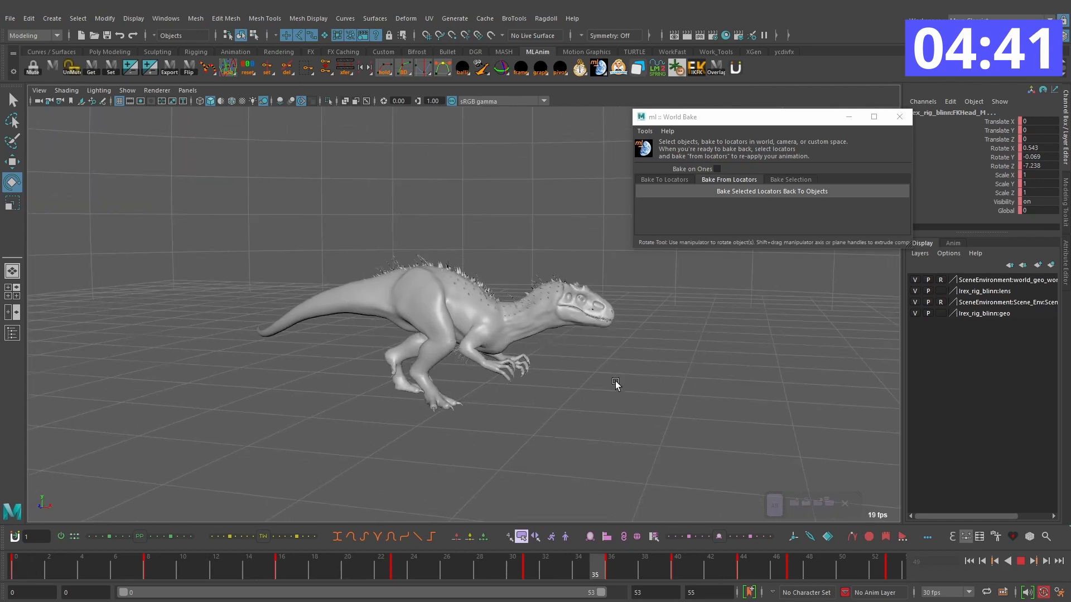
left_click_drag(609, 377, 638, 392, "alt")
left_click(1021, 561)
Step: Select the body control RootX_M and examine its turn pose by pose through frames 13, 19 and 27
left_click(430, 245)
left_click(434, 233)
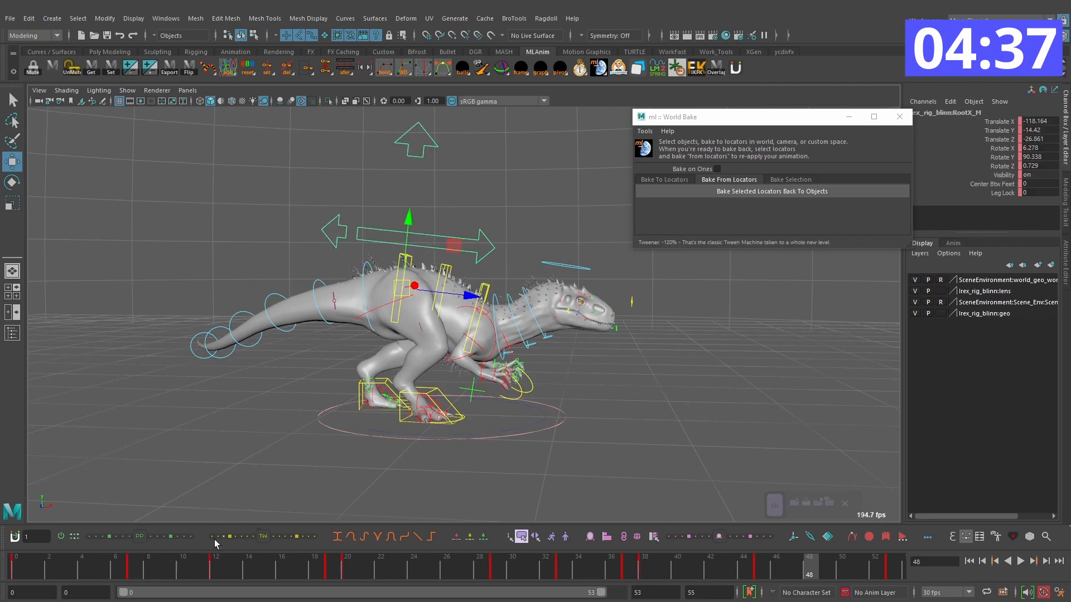
key("alt+v")
key("alt+v")
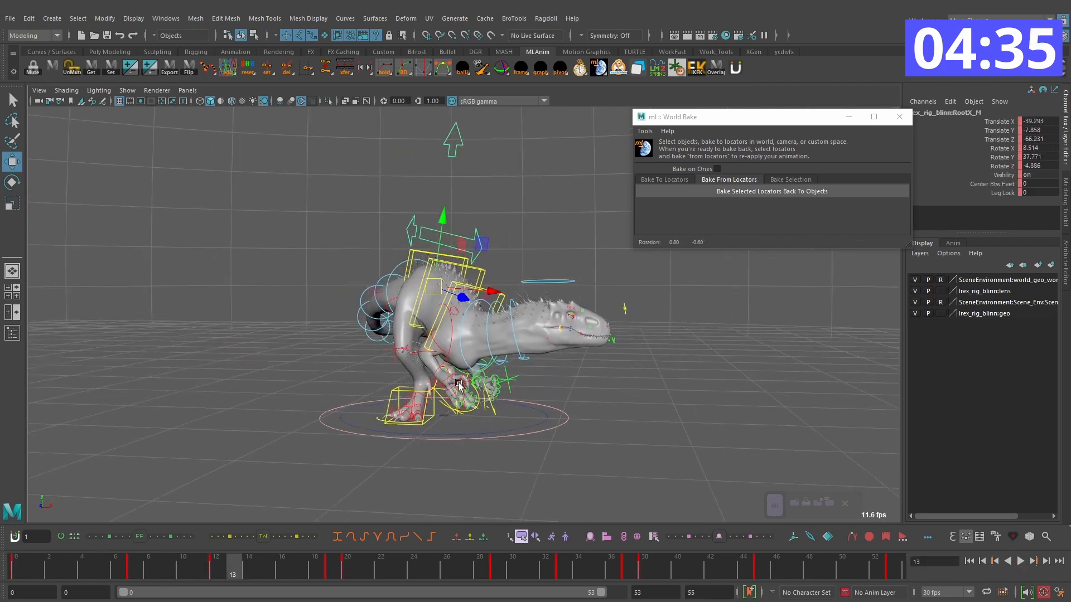
left_click_drag(616, 344, 473, 327, "alt")
key("alt+period")
key("alt+period")
key("comma")
key("comma")
key("alt+v")
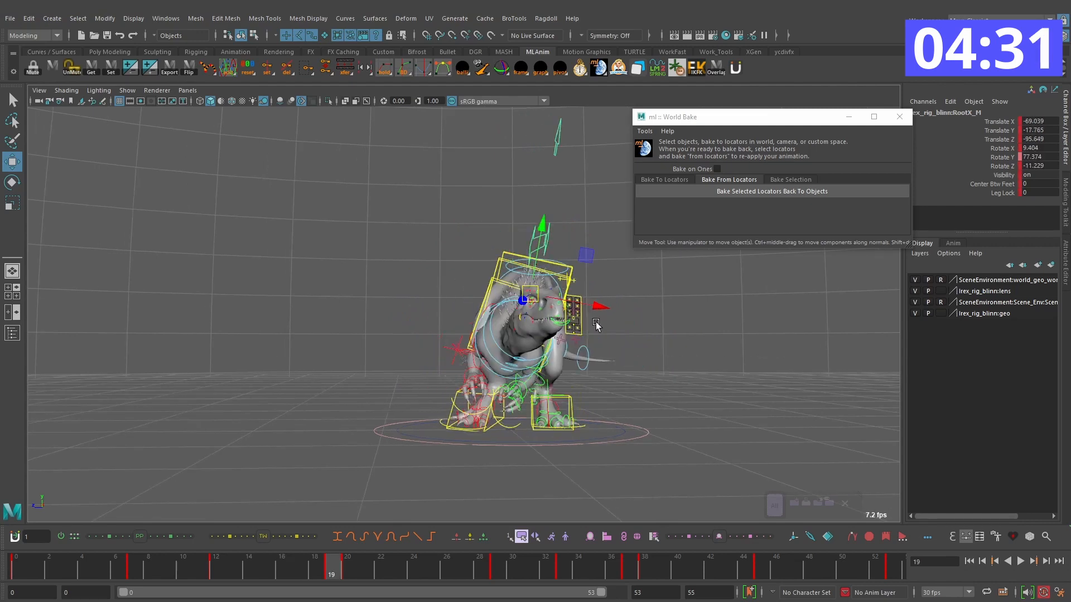
key("e")
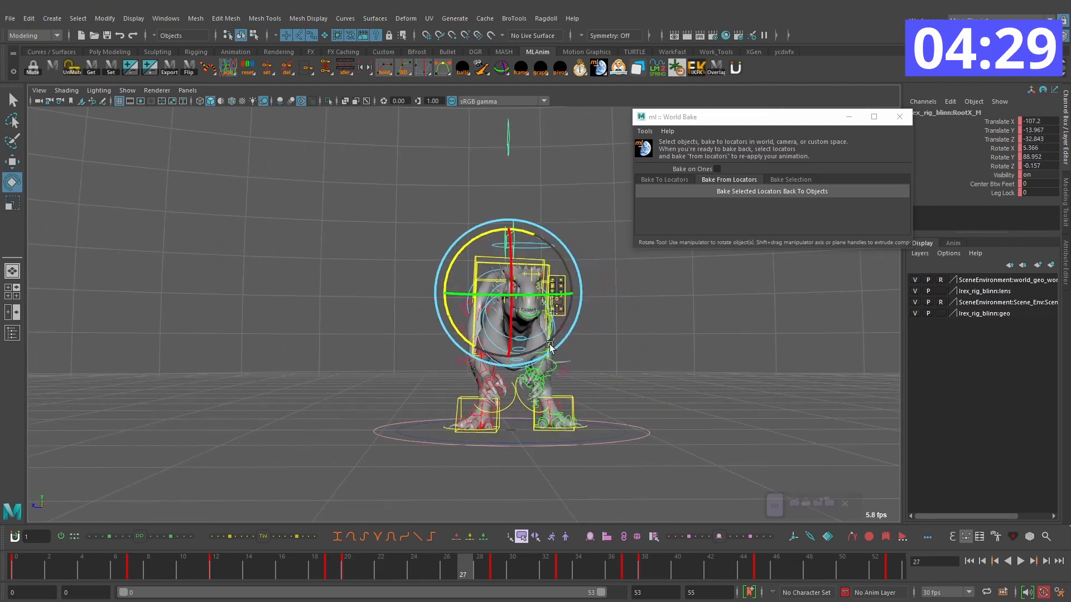
Step: Play the whole turn and examine the body's motion from different angles
key("alt+shift+v")
left_click(1020, 562)
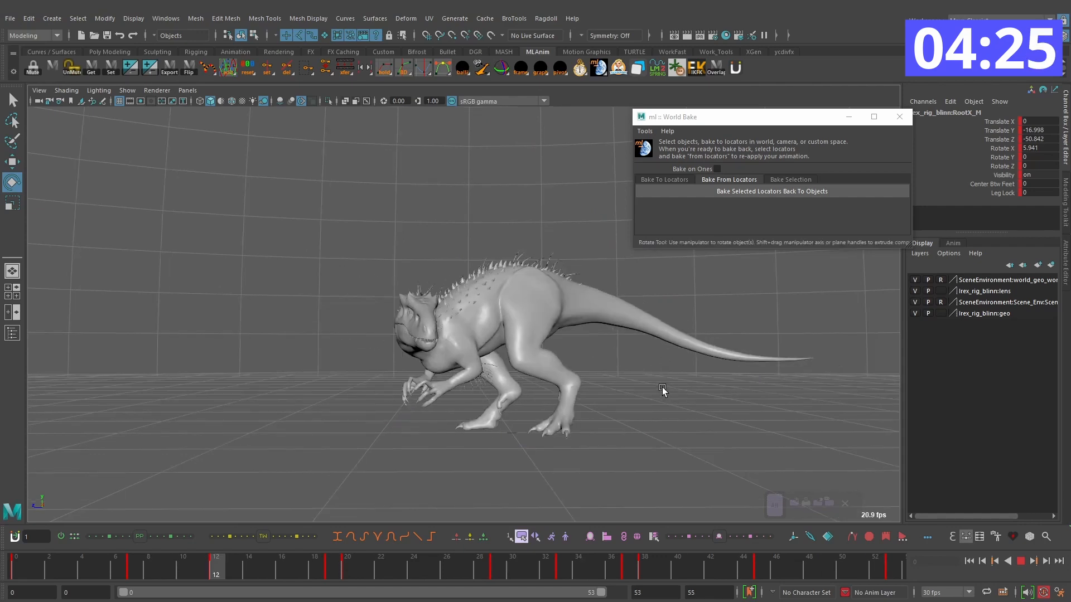
left_click_drag(705, 411, 536, 405, "alt")
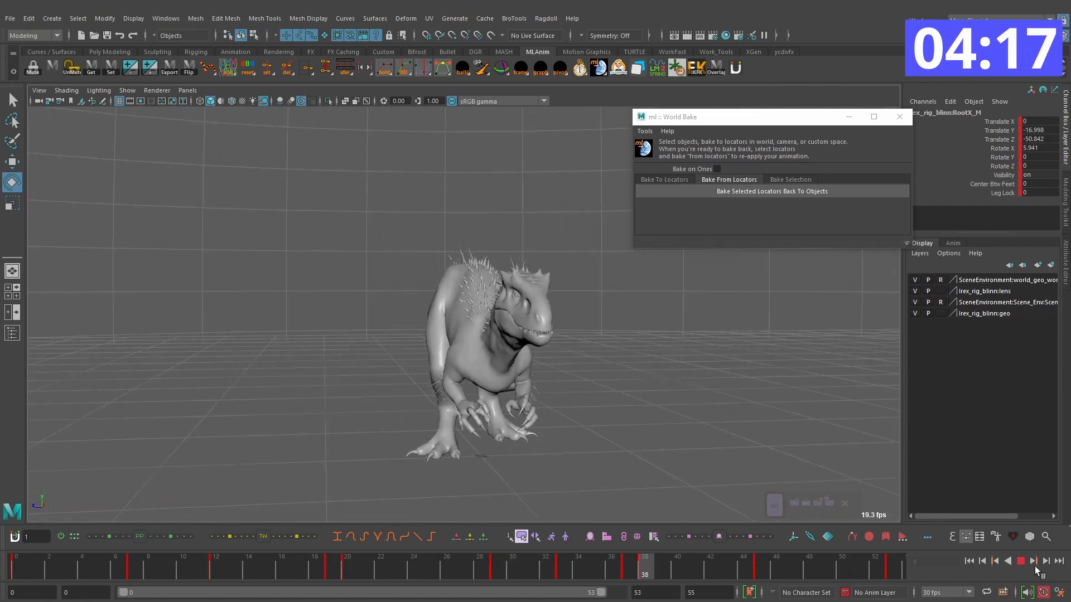
key("alt+v")
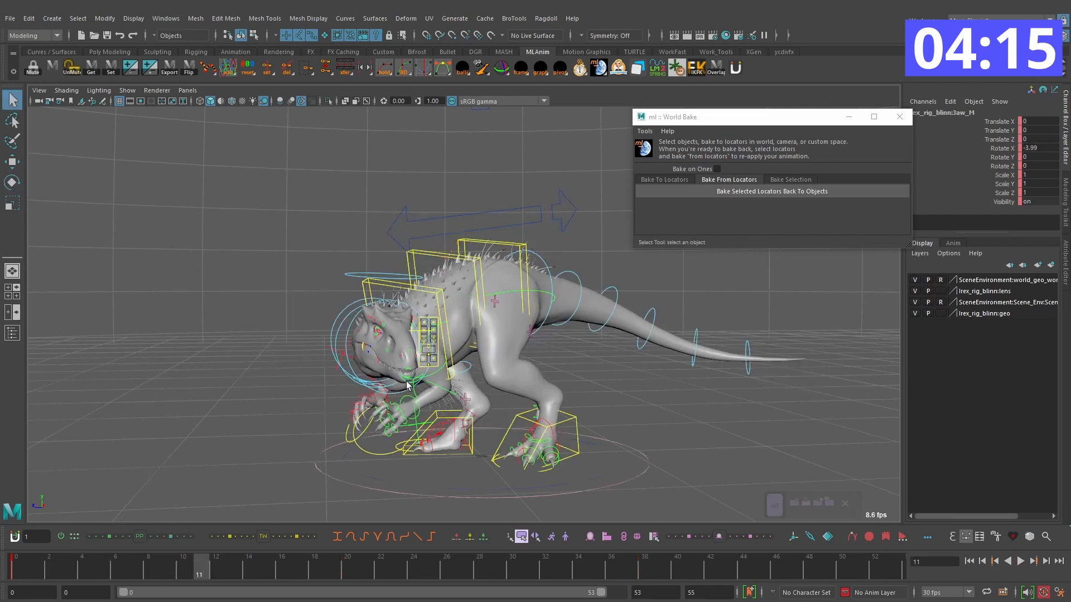
Step: Select the jaw control Jaw_M and key its closed pose on frames 6 and 8
left_click_drag(407, 385, 395, 392, "alt")
left_click_drag(13, 564, 183, 564)
key("s")
key("alt+comma")
key("alt+comma")
left_click_drag(288, 432, 324, 424, "alt")
key("s")
key("alt+period")
key("alt+period")
key("alt+period")
key("alt+period")
key("alt+period")
Step: Rotate the jaw open and key it on frames 13 and 18, with Rotate X at about 34 on frame 18
key("e")
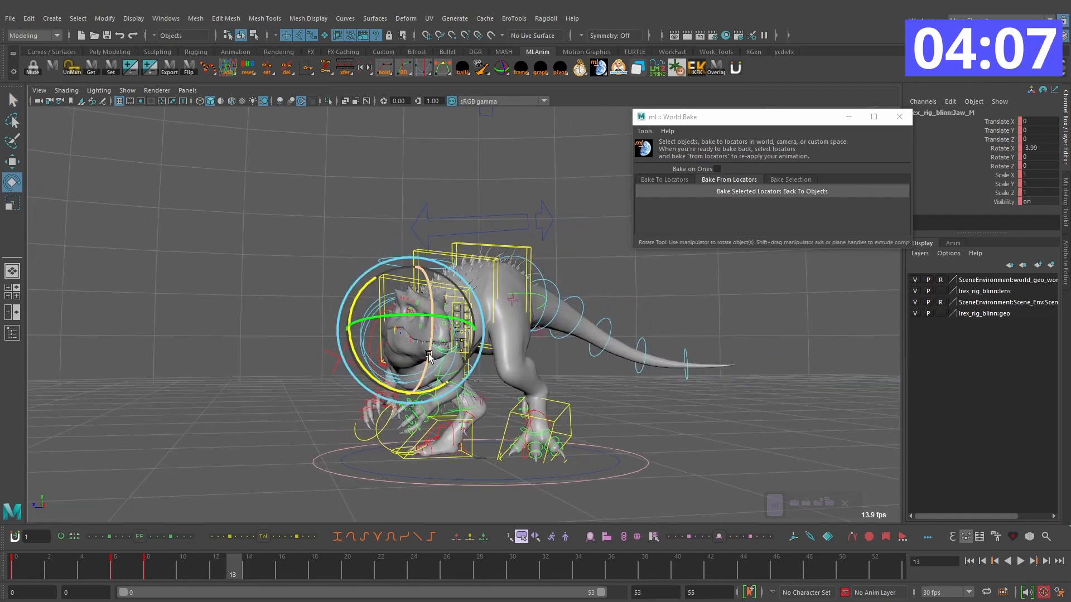
key("comma")
left_click_drag(480, 411, 446, 355, "alt")
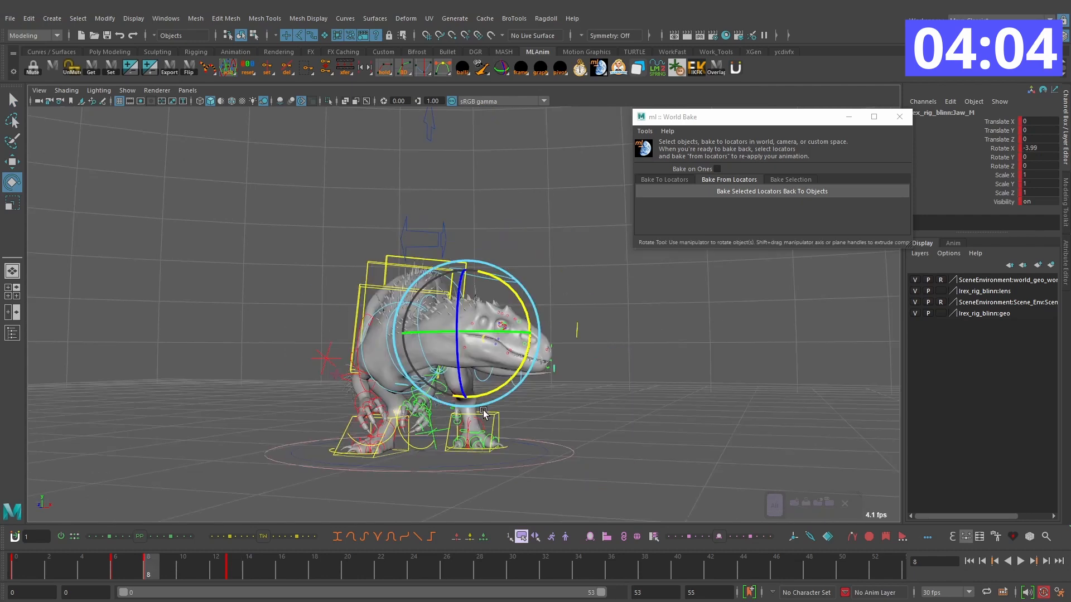
key("alt+period")
key("alt+period")
key("alt+period")
key("alt+period")
key("alt+period")
key("alt+period")
key("alt+period")
key("alt+period")
key("alt+period")
key("alt+period")
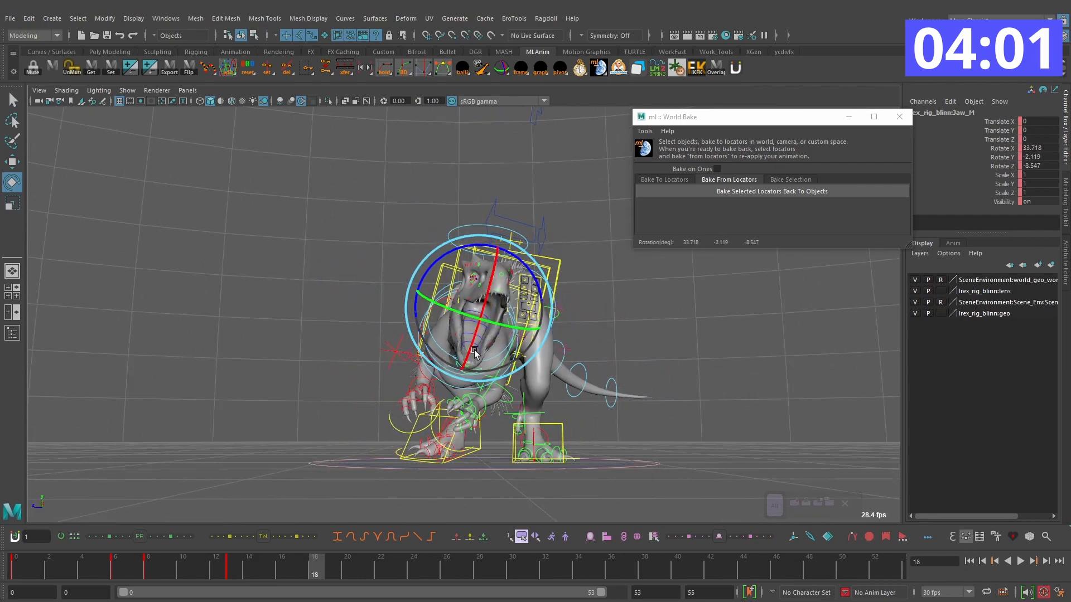
key("s")
Step: Adjust the open jaw's rotation on frame 24, with Rotate X at about 35 and Rotate Z at about -6
key("alt+period")
key("alt+period")
Step: Vary the open jaw's rotation on frames 29 and 38, keeping Rotate X at about 39 on frame 38
key("alt+period")
key("alt+period")
key("alt+period")
key("alt+period")
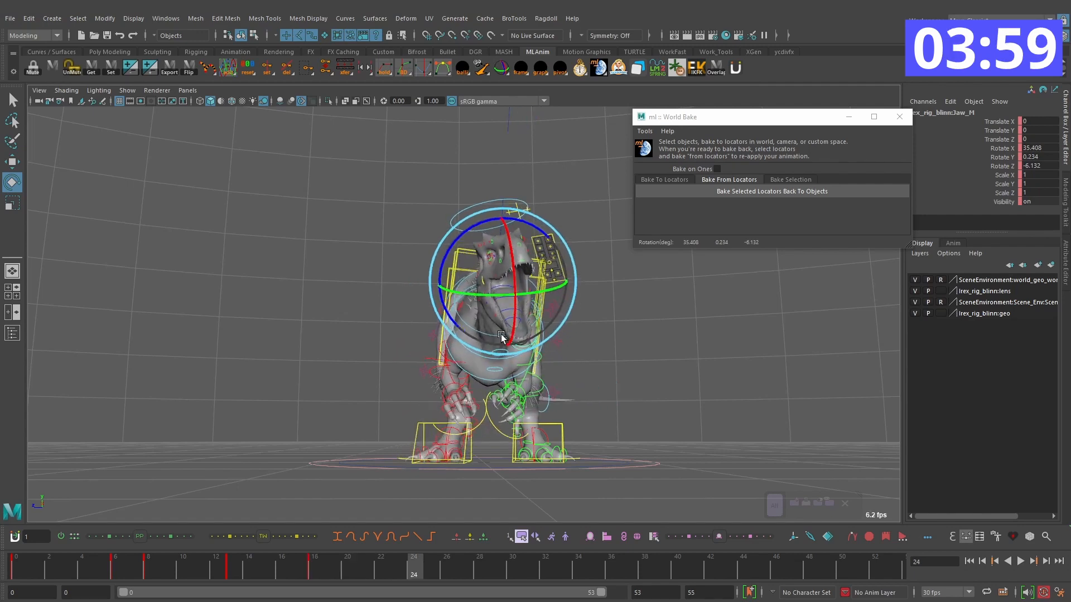
key("alt+period")
key("alt+period")
key("alt+period")
key("alt+period")
key("alt+period")
key("alt+period")
key("alt+period")
key("alt+period")
key("alt+period")
key("alt+period")
key("alt+period")
key("alt+period")
key("alt+period")
key("alt+period")
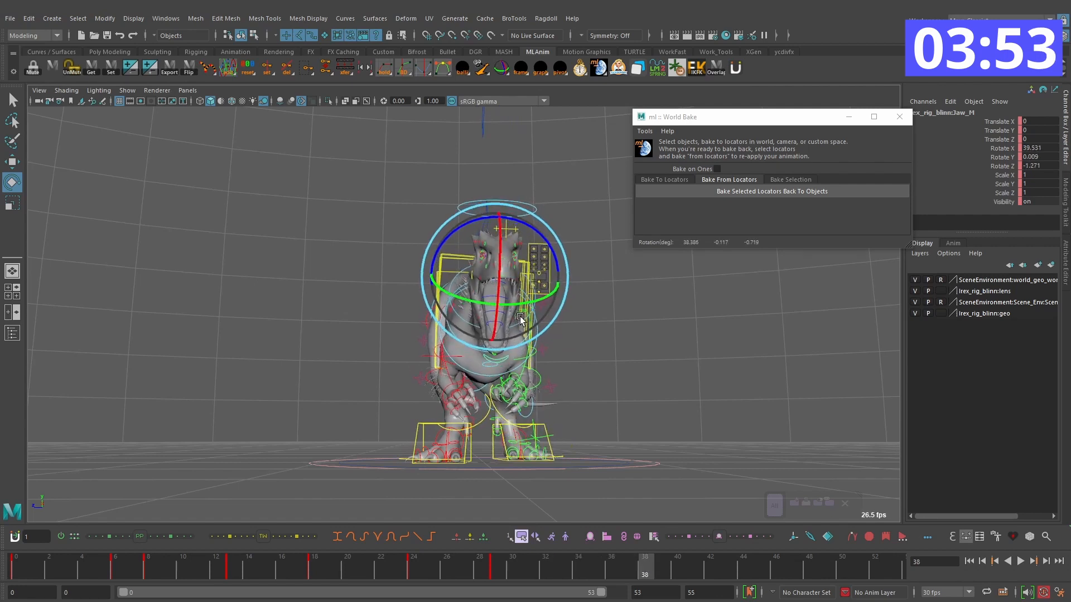
Step: Rotate the jaw closed on frame 43, with Rotate X at about -2, and play back the roar
key("alt+period")
key("alt+period")
key("alt+period")
left_click_drag(481, 318, 476, 310)
left_click_drag(476, 312, 466, 332)
key("alt+v")
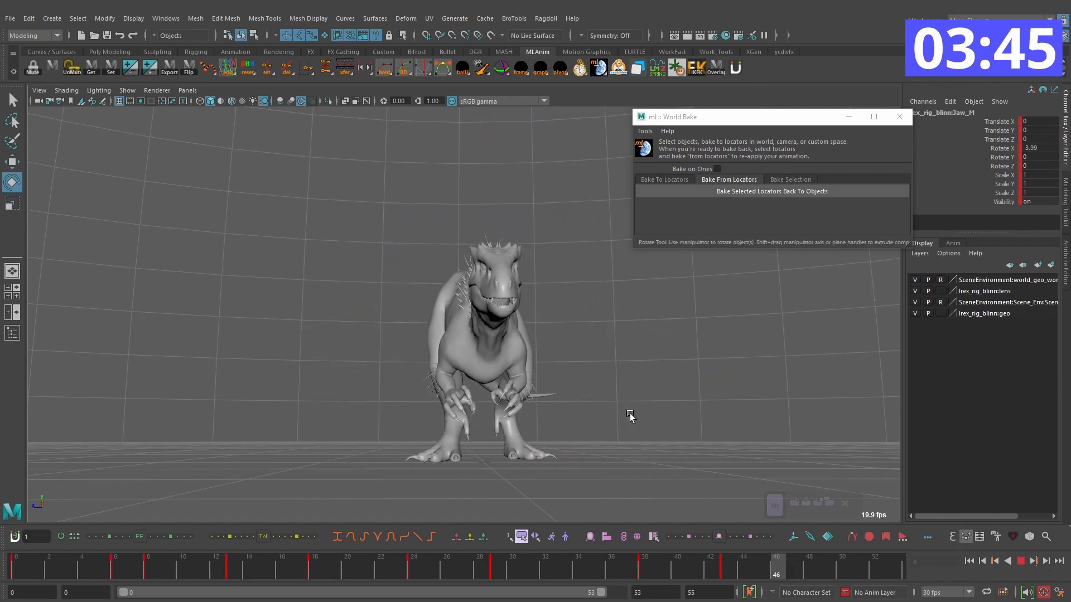
Step: Retime the jaw's closing with keys on frames 35 and 39, and delete its key on frame 38
left_click(1019, 559)
left_click_drag(534, 571, 663, 573)
left_click(647, 557)
right_click(648, 557)
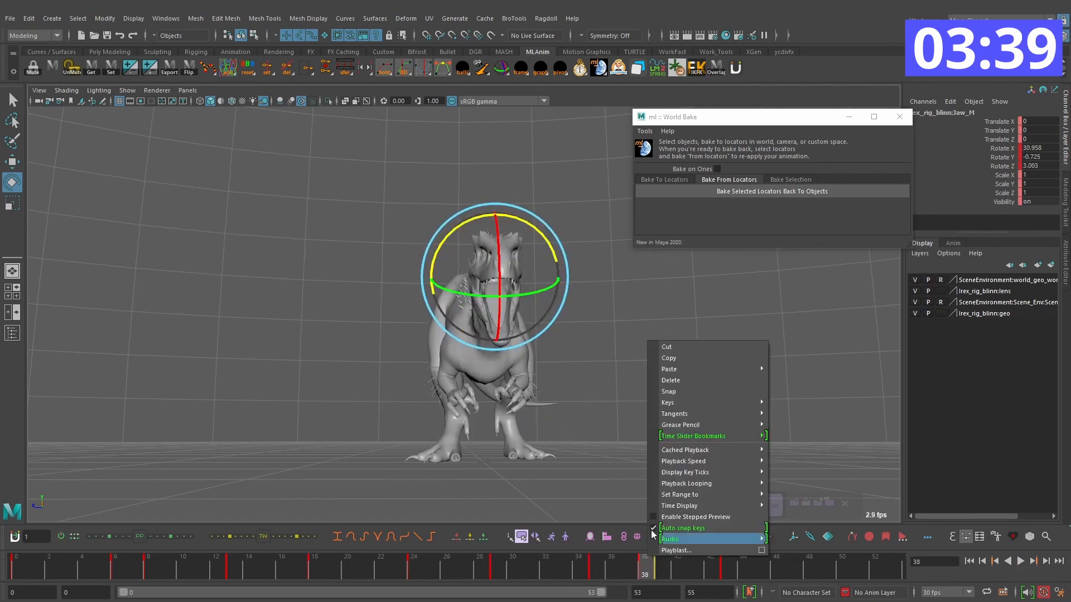
left_click(683, 380)
Step: Re-key the jaw's pose on frame 13 and check how the mouth opens across the surrounding frames
left_click(1019, 561)
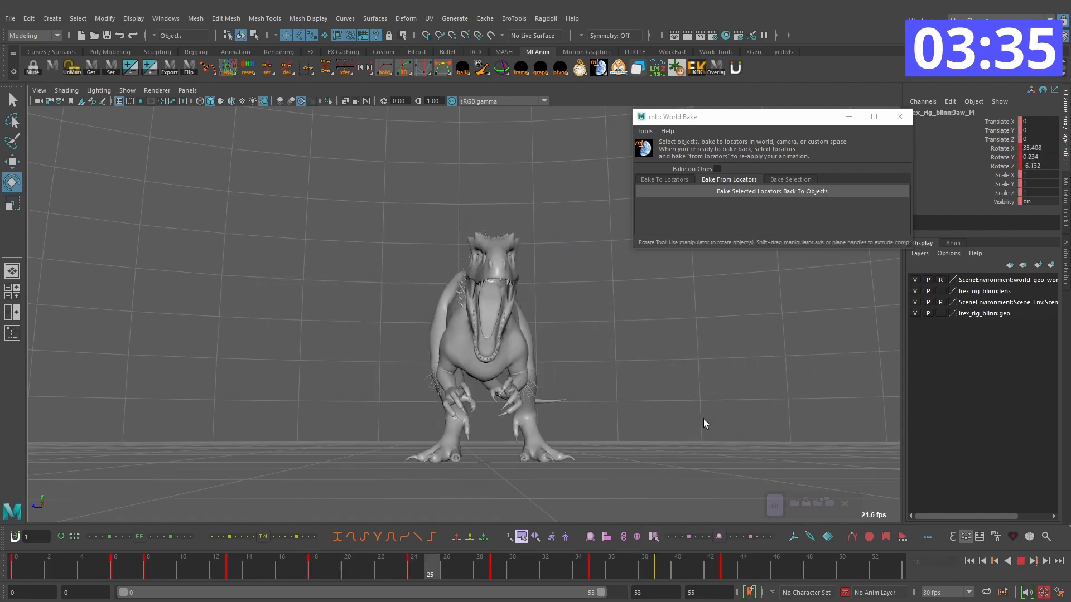
left_click_drag(170, 569, 232, 567)
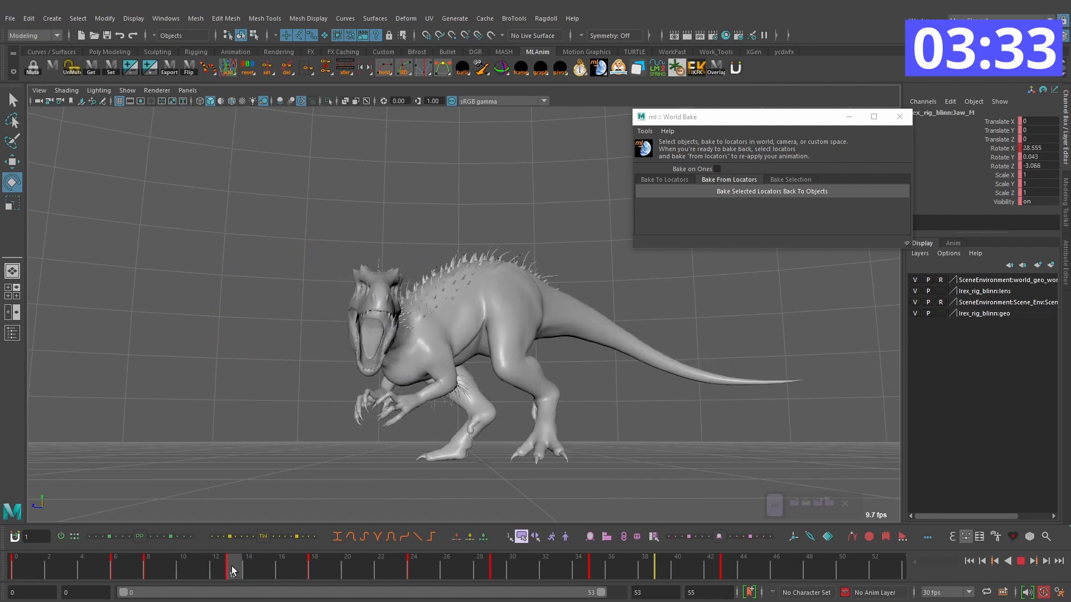
left_click(148, 565)
left_click_drag(163, 568, 285, 566)
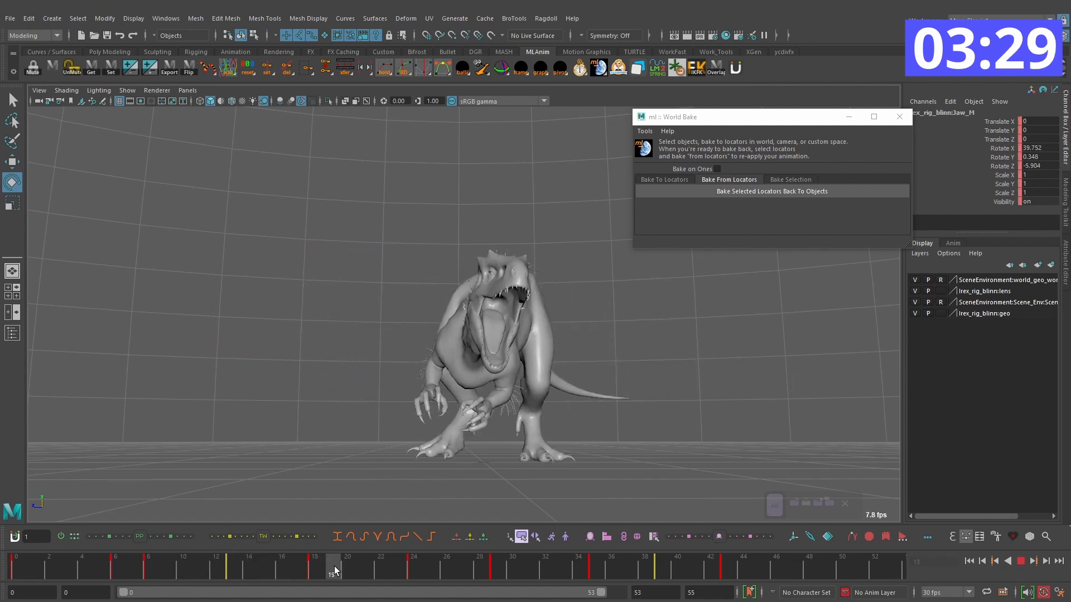
Step: Copy the jaw's closed pose from frame 0 to frame 43 and play the whole roar
left_click(38, 564)
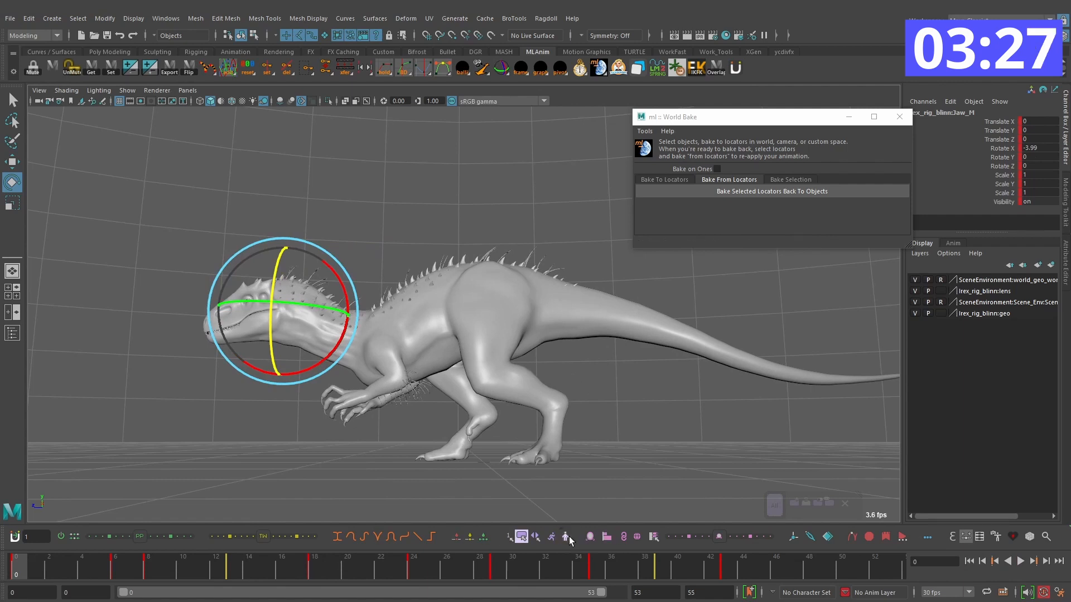
left_click(709, 572)
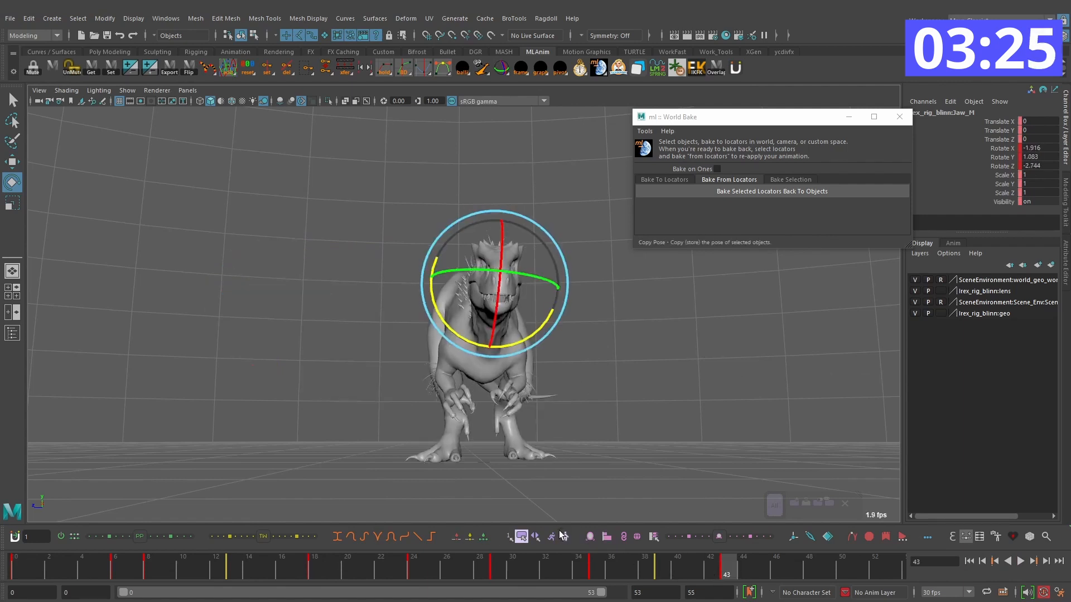
key("alt+v")
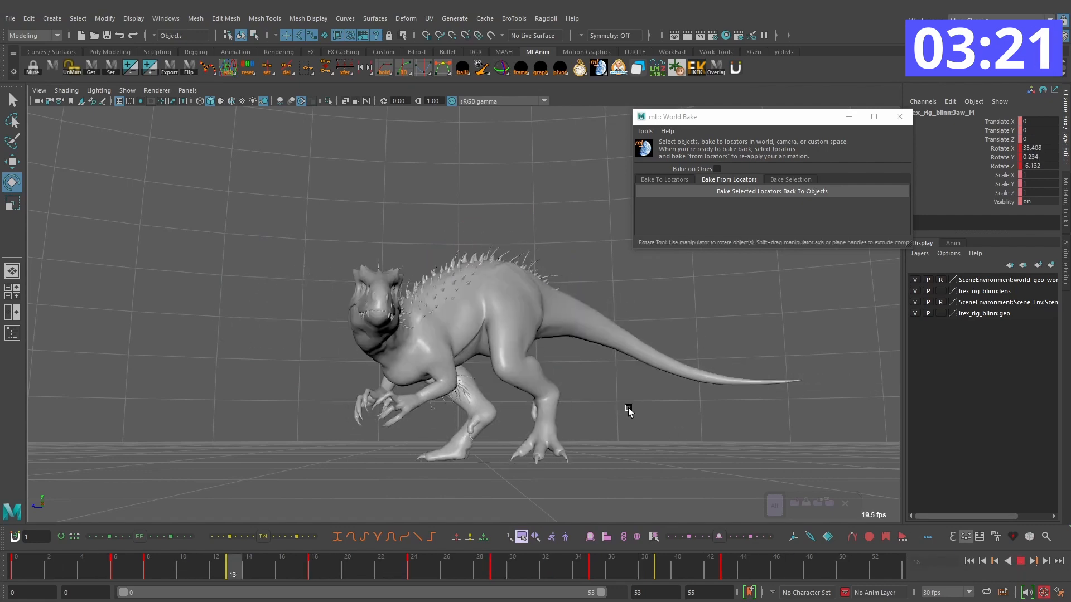
left_click(1020, 561)
Step: Select the head control and key an adjusted head rotation on frame 5 as the body starts turning
left_click(584, 268)
left_click_drag(583, 269, 614, 261, "alt")
left_click_drag(493, 567, 292, 540)
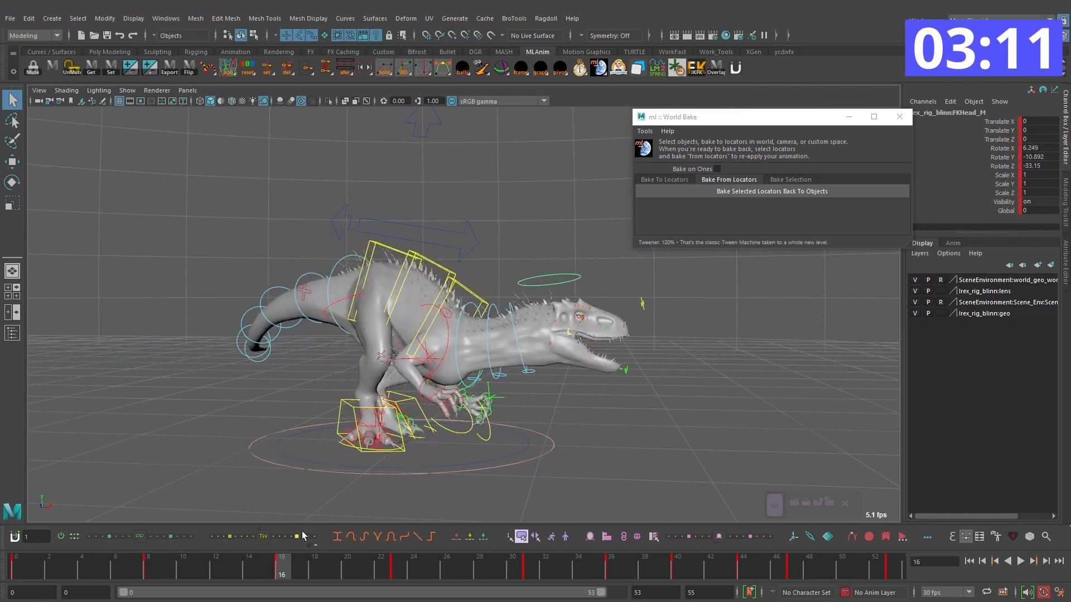
key("period")
key("comma")
key("comma")
key("comma")
key("alt+period")
key("alt+period")
key("alt+period")
left_click_drag(540, 407, 314, 338, "alt")
key("e")
key("alt+period")
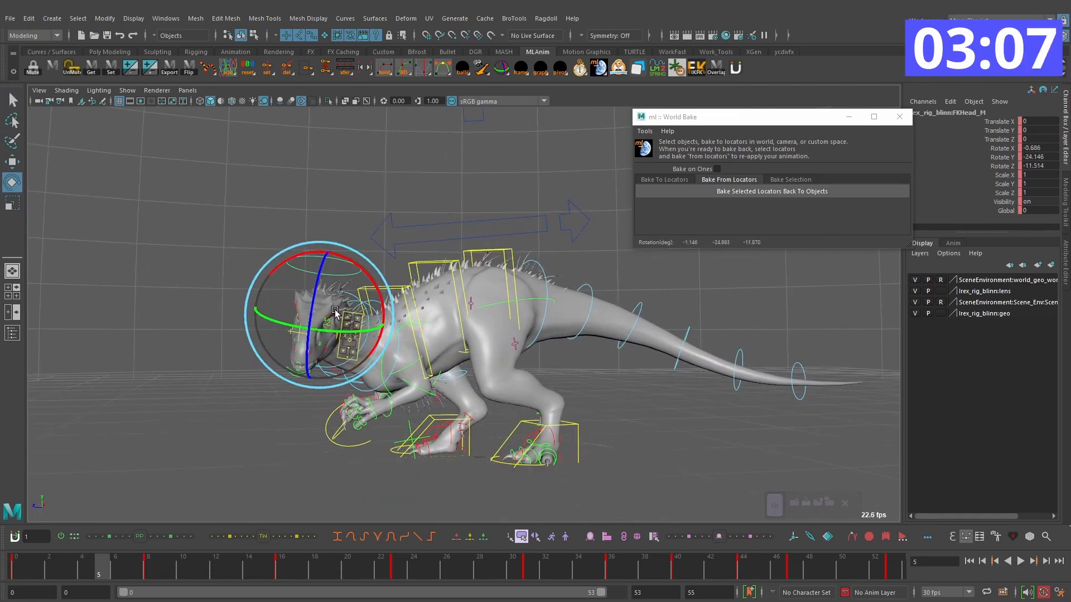
key("alt+comma")
key("alt+comma")
key("alt+comma")
key("alt+comma")
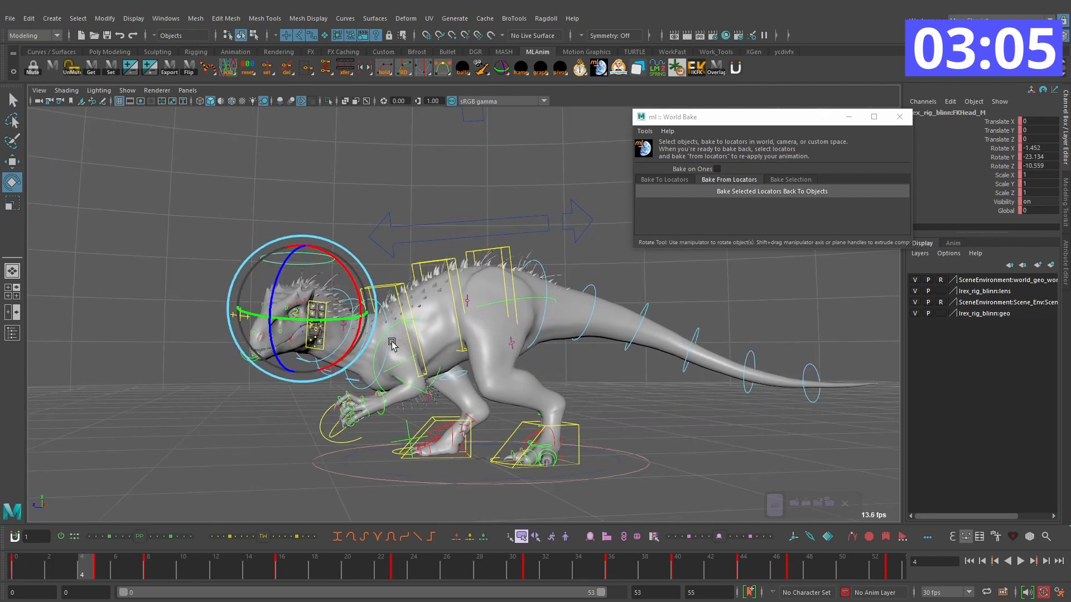
Step: Rotate the head control on frame 16 to a Rotate Z of about -57
key("alt+period")
key("alt+period")
key("alt+period")
key("alt+period")
key("alt+period")
key("alt+period")
key("alt+period")
key("alt+period")
key("alt+period")
key("alt+period")
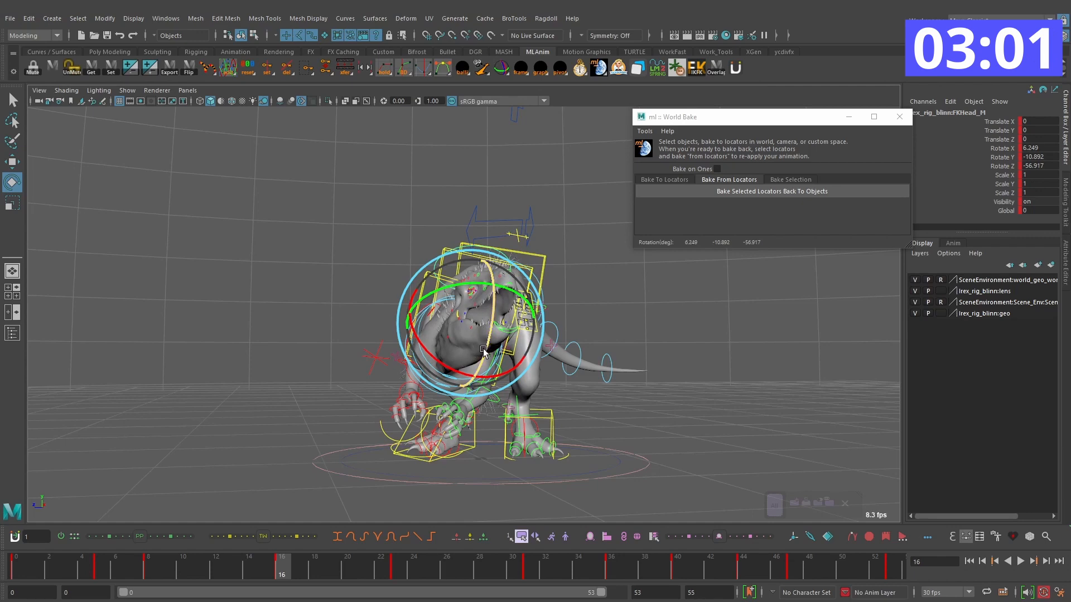
Step: Delete the head control's key on frame 8
key("alt+comma")
key("alt+comma")
key("alt+comma")
key("alt+comma")
key("alt+comma")
key("alt+comma")
key("alt+comma")
key("alt+comma")
key("alt+comma")
key("alt+comma")
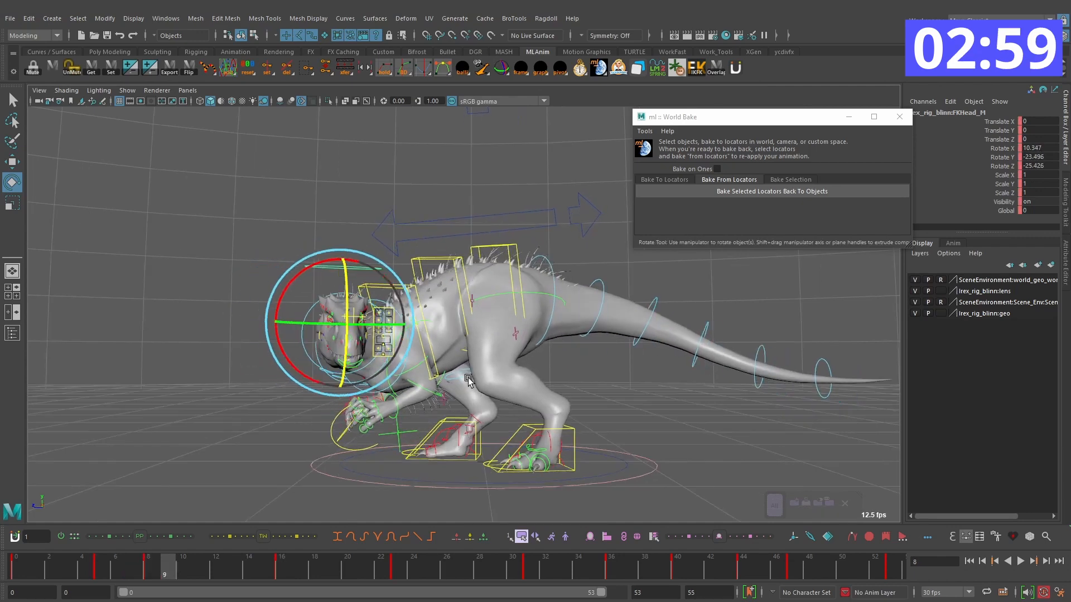
right_click(152, 563)
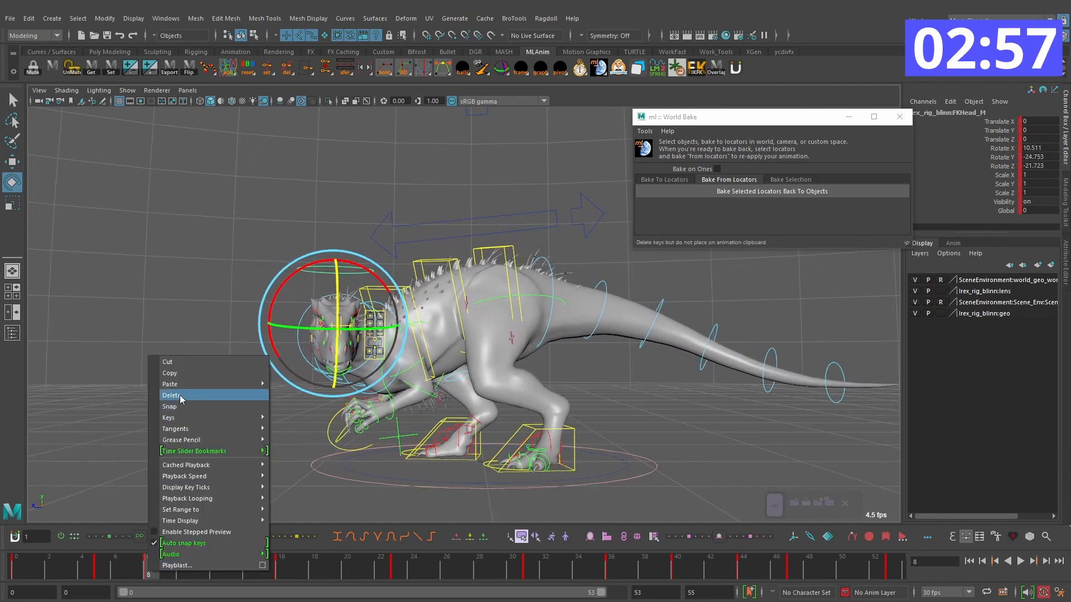
left_click(181, 396)
key("comma")
Step: Refine the head's sideways rotation around frame 16 so it leads the body through the turn
key("alt+period")
key("alt+period")
key("alt+period")
key("alt+period")
key("alt+period")
key("alt+period")
key("alt+period")
key("alt+period")
key("alt+period")
key("alt+period")
left_click_drag(410, 363, 491, 372, "alt")
key("alt+period")
key("alt+period")
left_click_drag(578, 373, 498, 372, "alt")
key("alt+period")
key("alt+period")
key("alt+period")
key("alt+period")
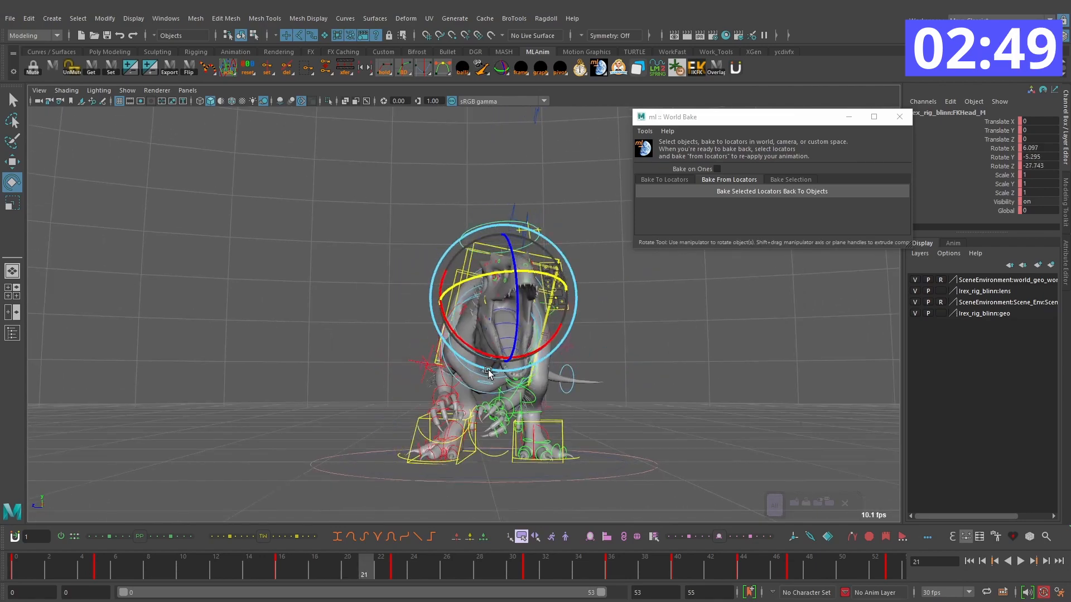
Step: Tilt the head further around Z on frame 23 and check how it carries through to frame 32
key("alt+period")
key("alt+period")
left_click_drag(517, 307, 580, 344, "alt")
key("alt+period")
key("alt+period")
key("alt+period")
key("alt+period")
key("alt+period")
key("alt+period")
key("alt+period")
key("alt+period")
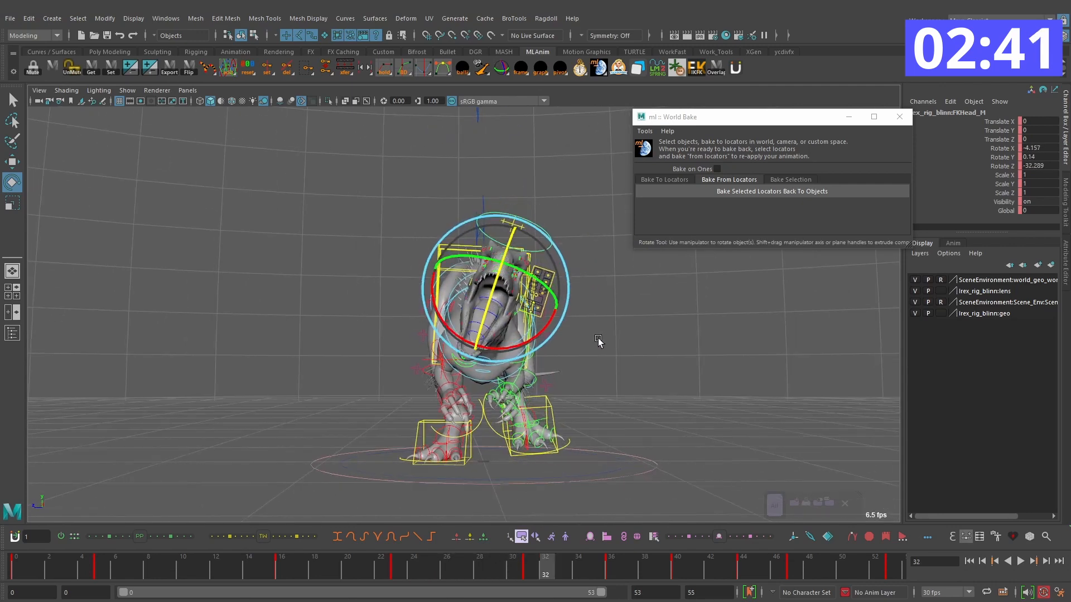
Step: Check the head's keys around frame 36 and set its Rotate Z to about -3.1 on frame 44
key("alt+period")
key("alt+period")
key("alt+period")
key("alt+period")
key("comma")
key("comma")
key("comma")
key("comma")
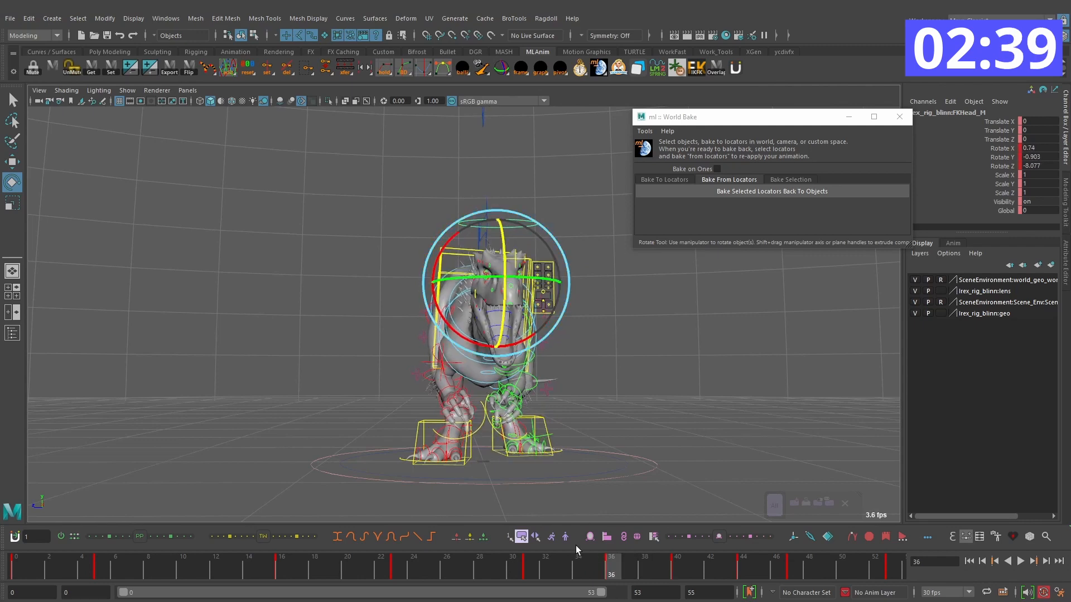
mouse_move(376, 568)
left_mouse_down()
mouse_move(506, 567)
mouse_move(676, 590)
mouse_move(614, 567)
mouse_move(727, 572)
left_mouse_up()
key("comma")
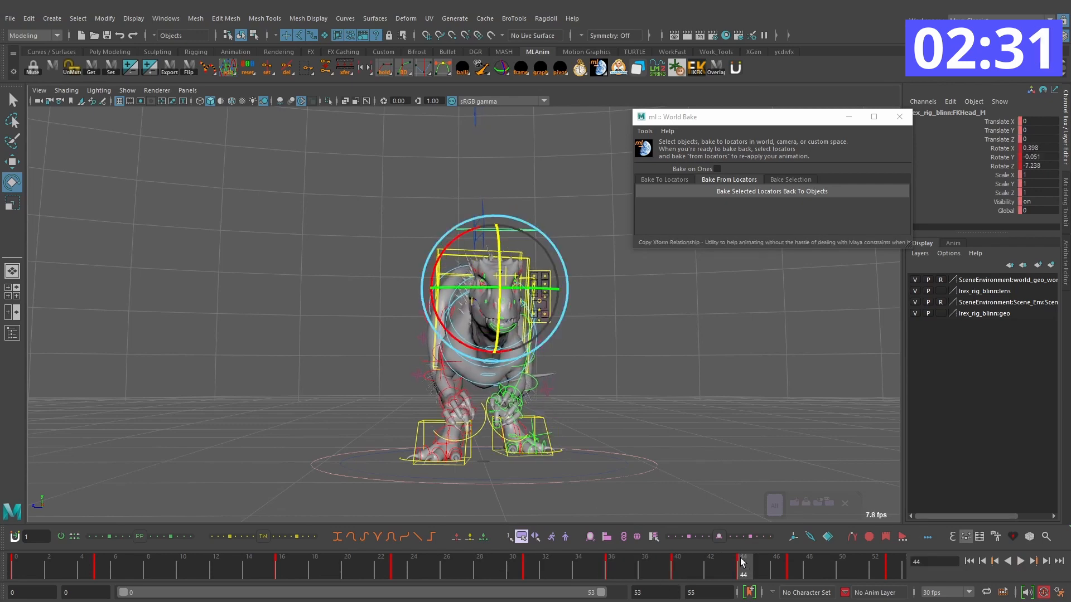
left_click(1020, 561)
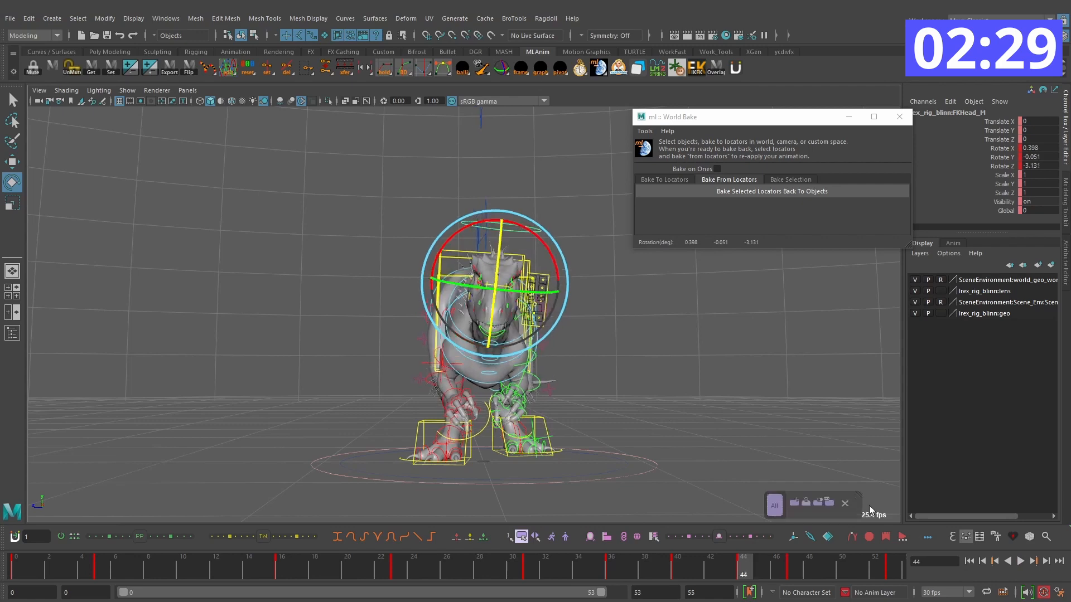
Step: Play back the whole turn and roar with the rig controls hidden, examining the head's motion
left_click(1021, 559)
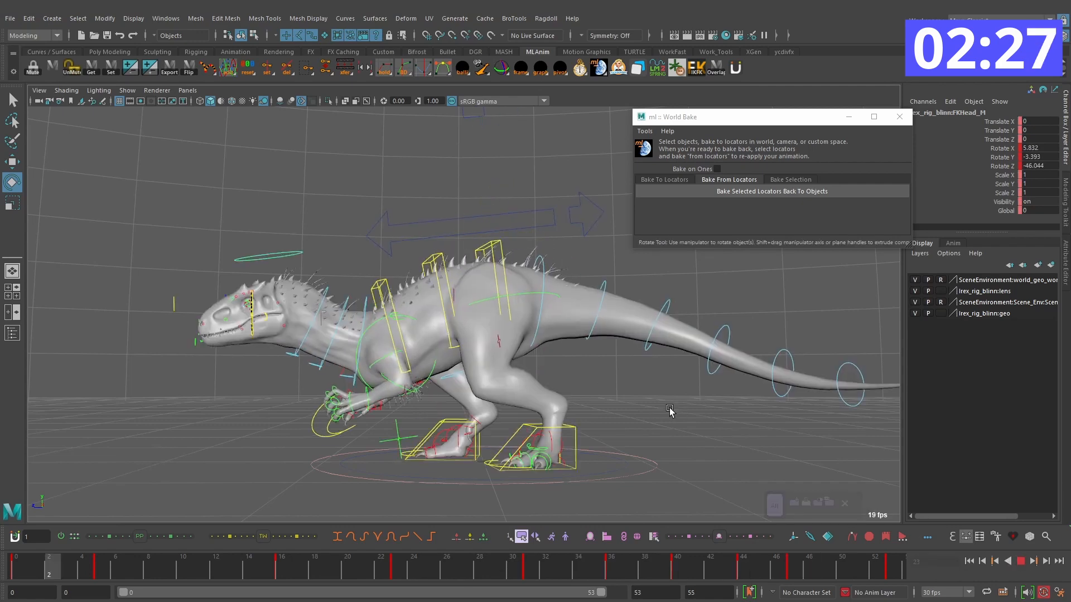
key("alt+1")
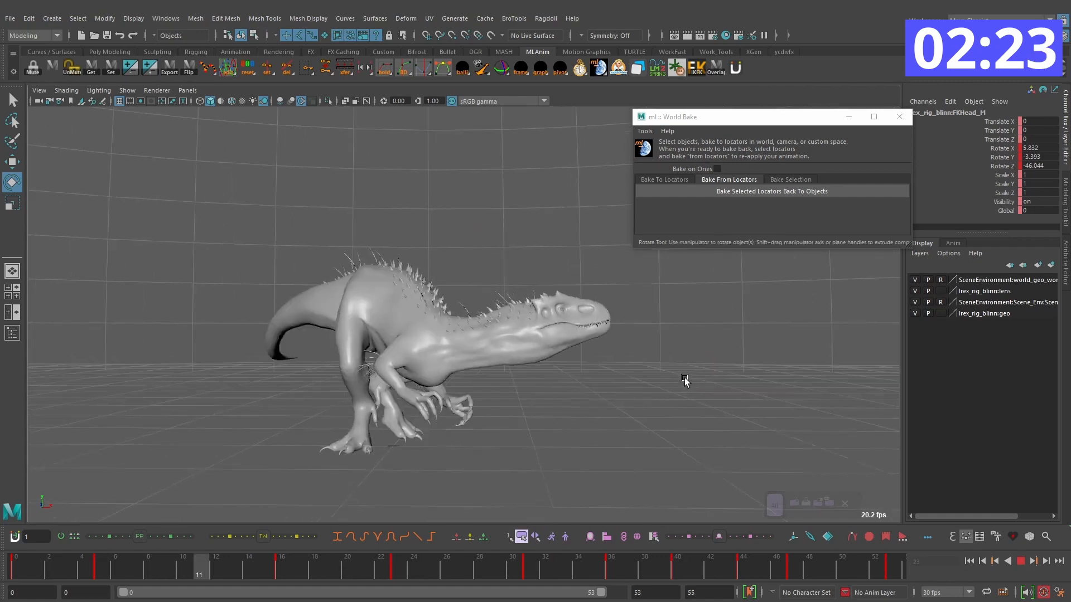
mouse_move(640, 353)
left_mouse_down("alt")
mouse_move(574, 390)
mouse_move(610, 351)
mouse_move(600, 368)
mouse_move(626, 366)
left_mouse_up("alt")
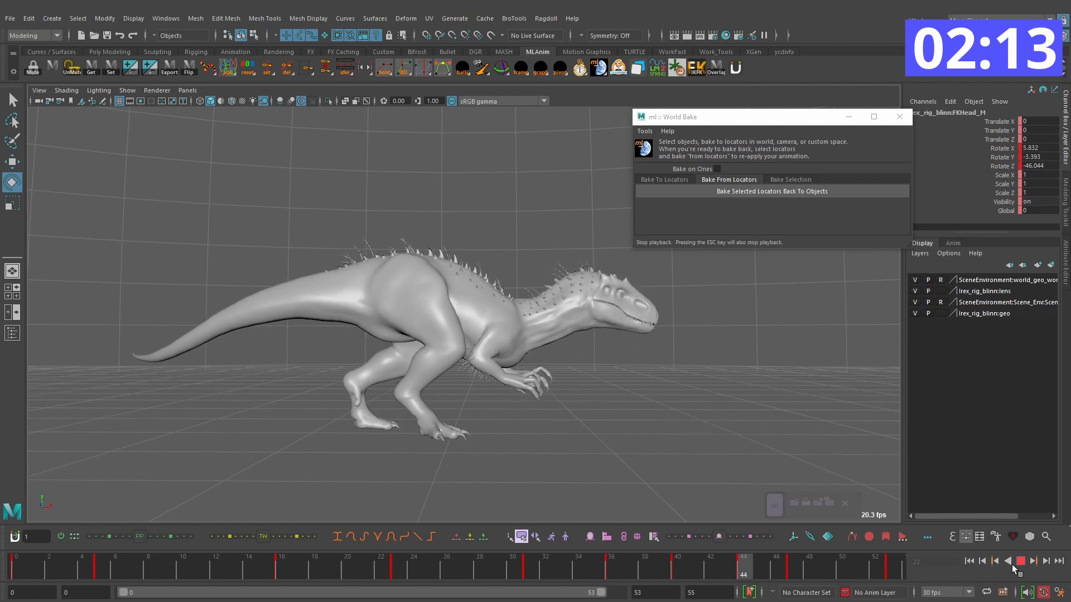
left_click_drag(709, 434, 535, 420, "alt")
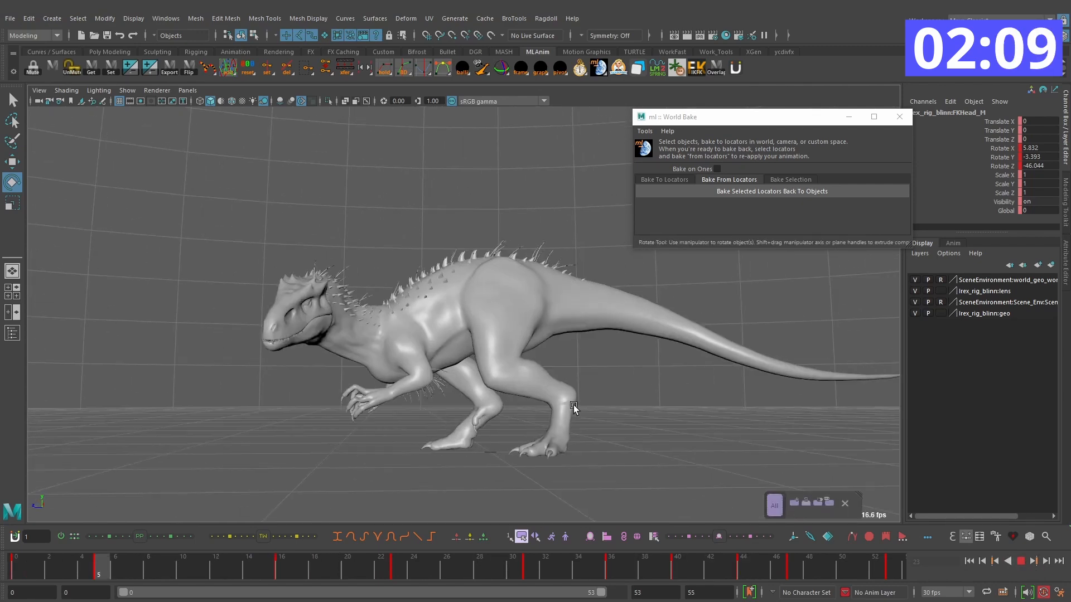
left_click(1021, 562)
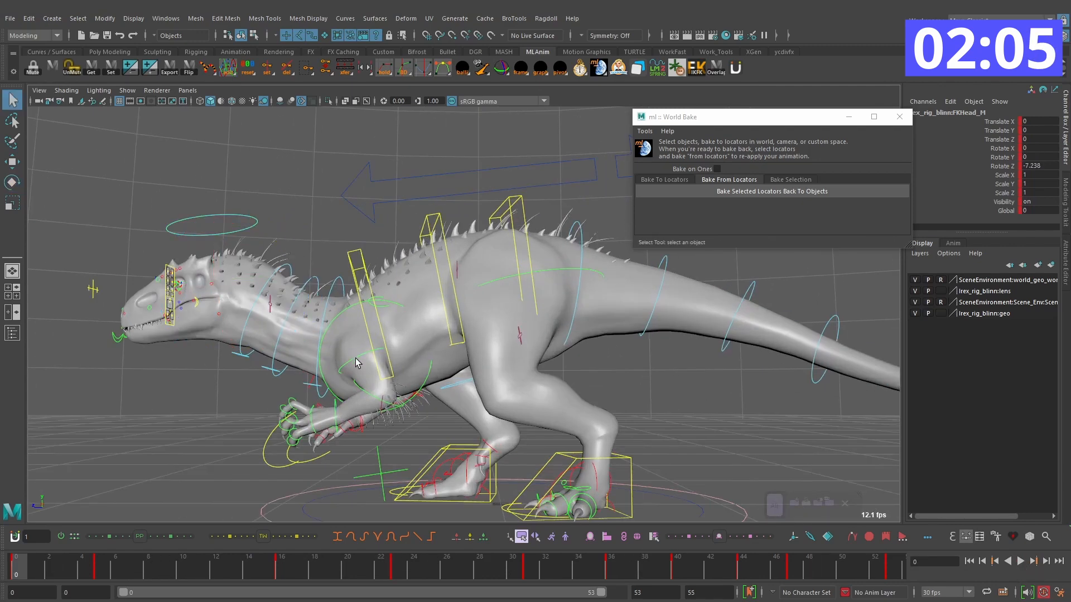
Step: Select the left arm controls and rotate them together on frame 8, bringing the wrist's Rotate Z to about 14.6
left_click(366, 394)
left_click_drag(901, 578, 16, 546)
key("alt+v")
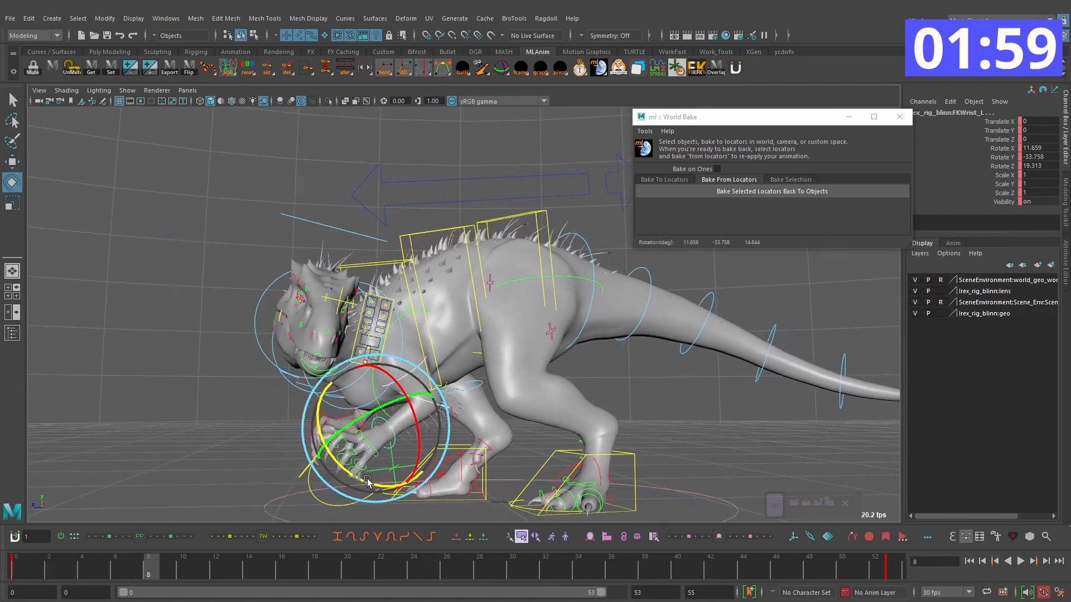
left_click_drag(365, 480, 362, 480)
Step: Rotate the left elbow on frame 8 to a Rotate Z of about -15 and undo the last off-axis rotation
key("q")
left_click(420, 400)
key("e")
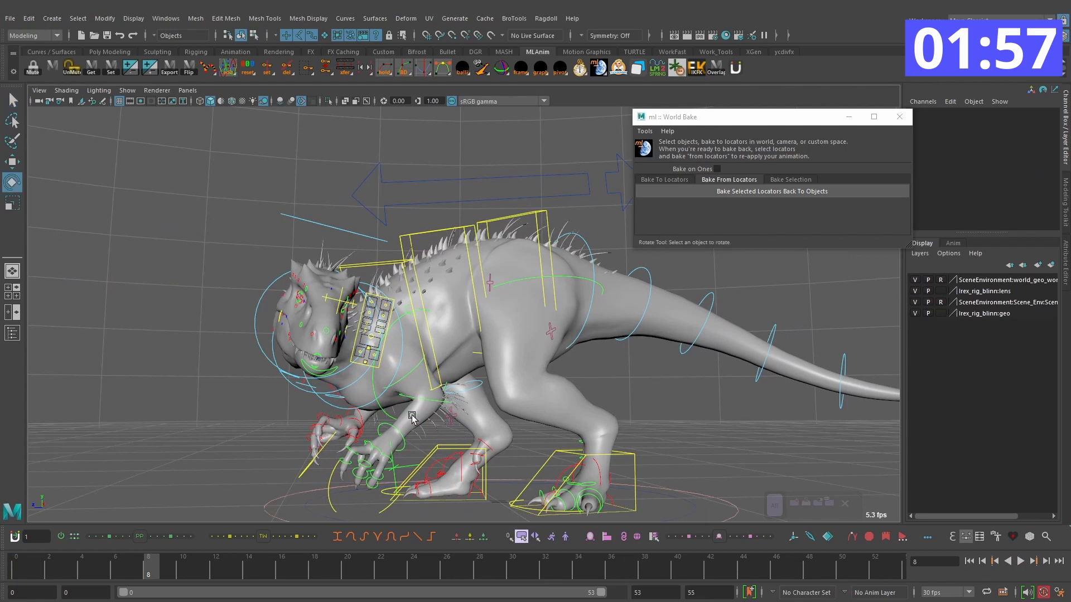
left_click(406, 401)
left_click_drag(406, 400, 371, 431)
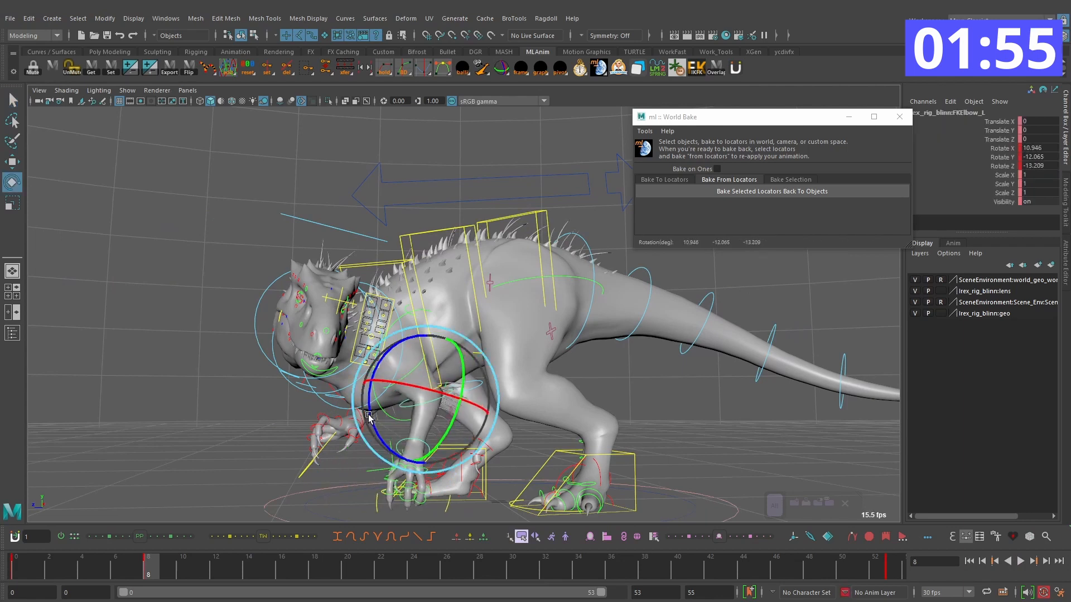
key("ctrl+z")
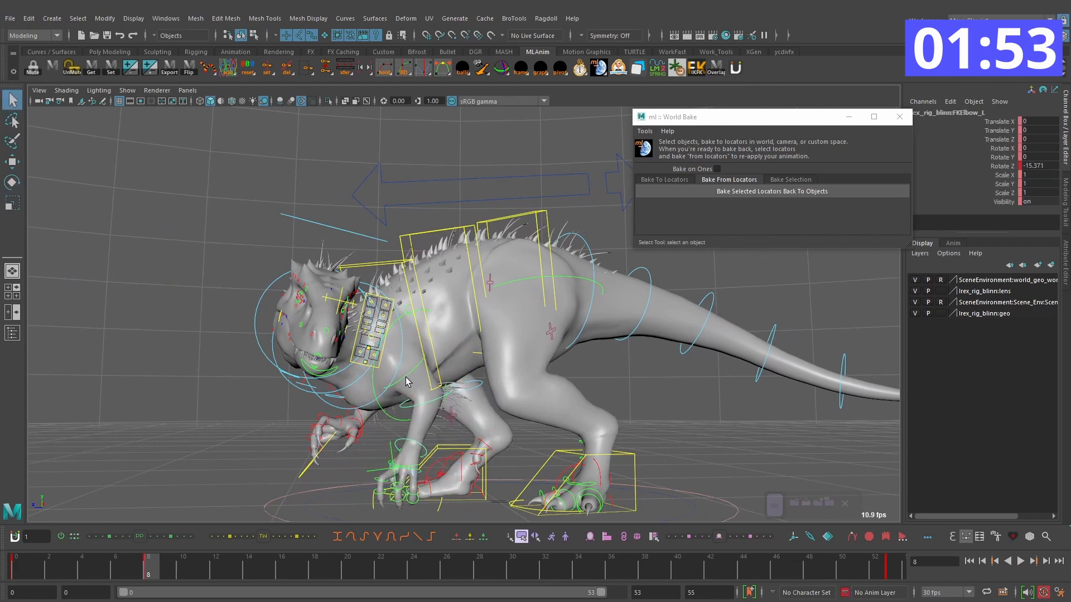
Step: Rotate the left shoulder on frame 8 to a Rotate X of about -35 and fine-tune the lowered arm
left_click(409, 397)
left_click(407, 376)
key("e")
left_click_drag(407, 375, 473, 366, "alt")
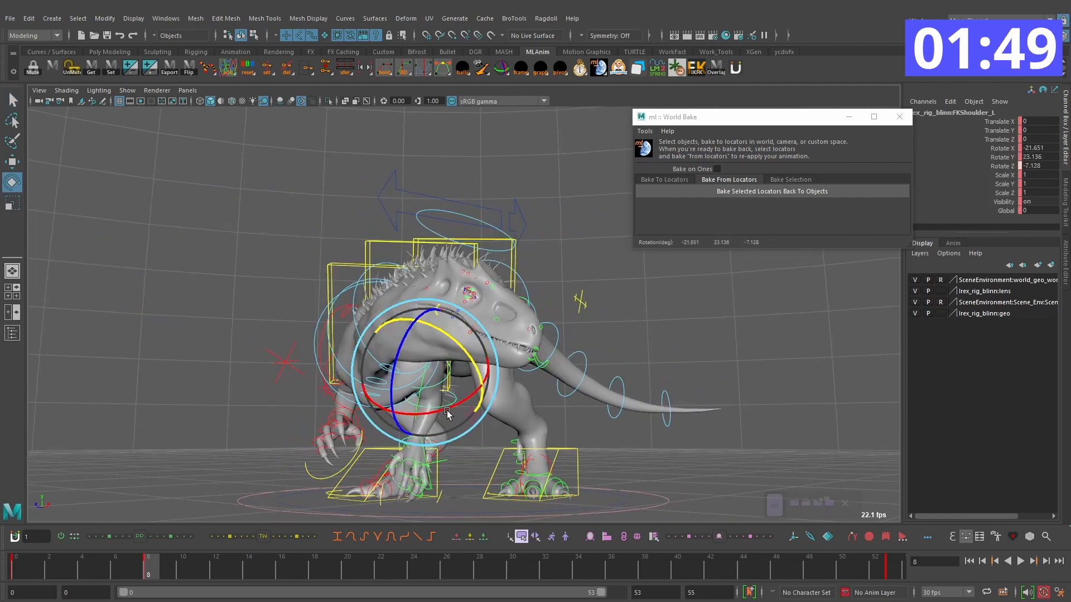
left_click_drag(449, 413, 435, 416)
left_click_drag(546, 406, 473, 402, "alt")
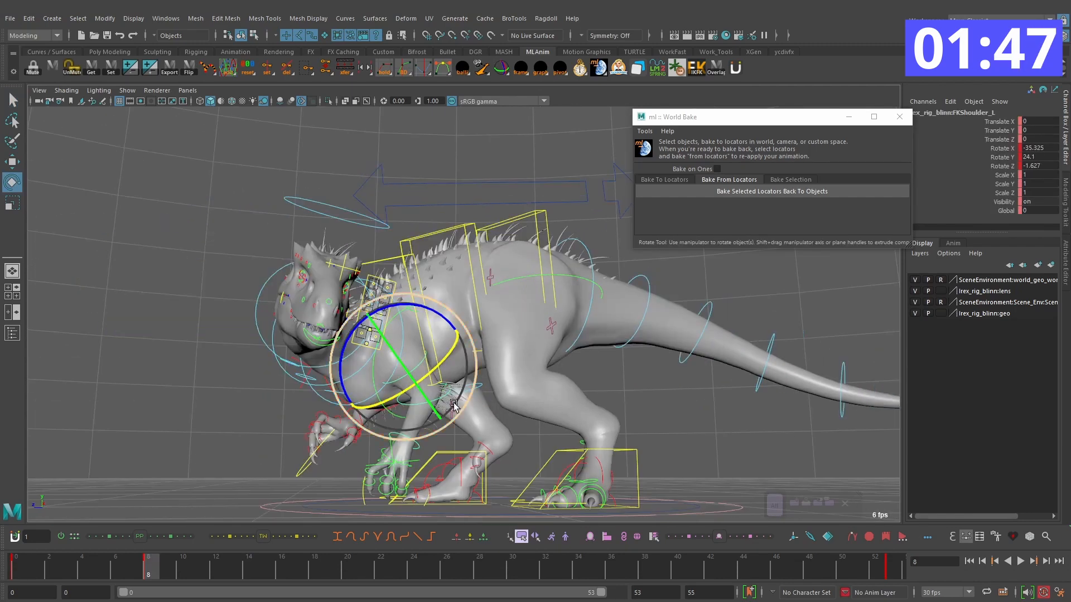
left_click_drag(418, 451, 426, 474, "alt")
Step: Pose the left arm on frame 15, with the elbow's Rotate Z at about -14, and play back the motion
key("alt+period")
key("alt+period")
key("alt+period")
key("alt+period")
key("alt+period")
key("alt+period")
key("e")
key("alt+period")
left_click_drag(227, 573, 124, 564)
key("alt+period")
key("alt+period")
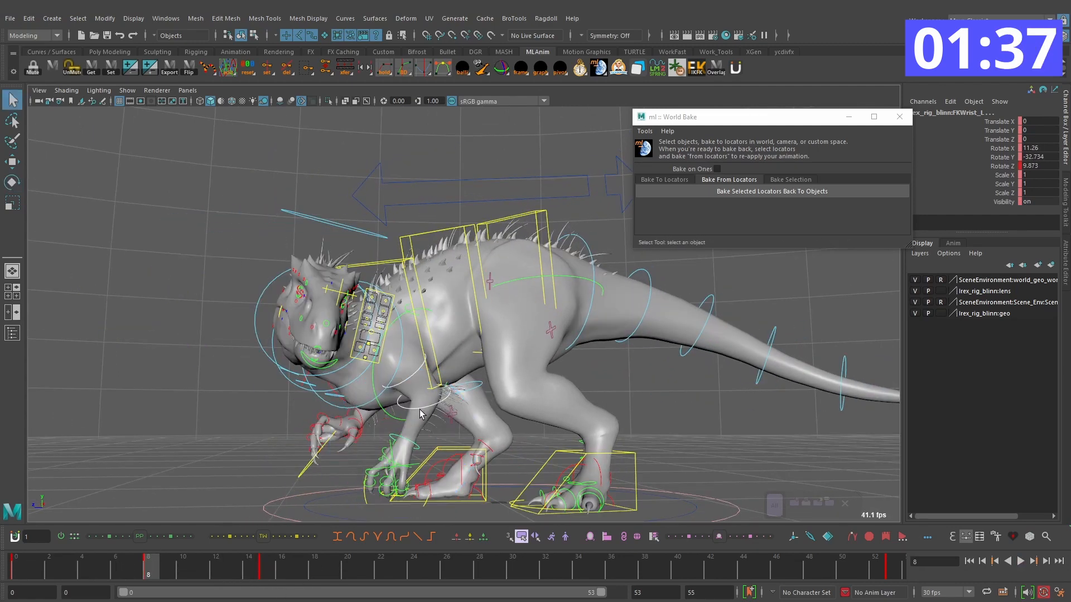
key("alt+v")
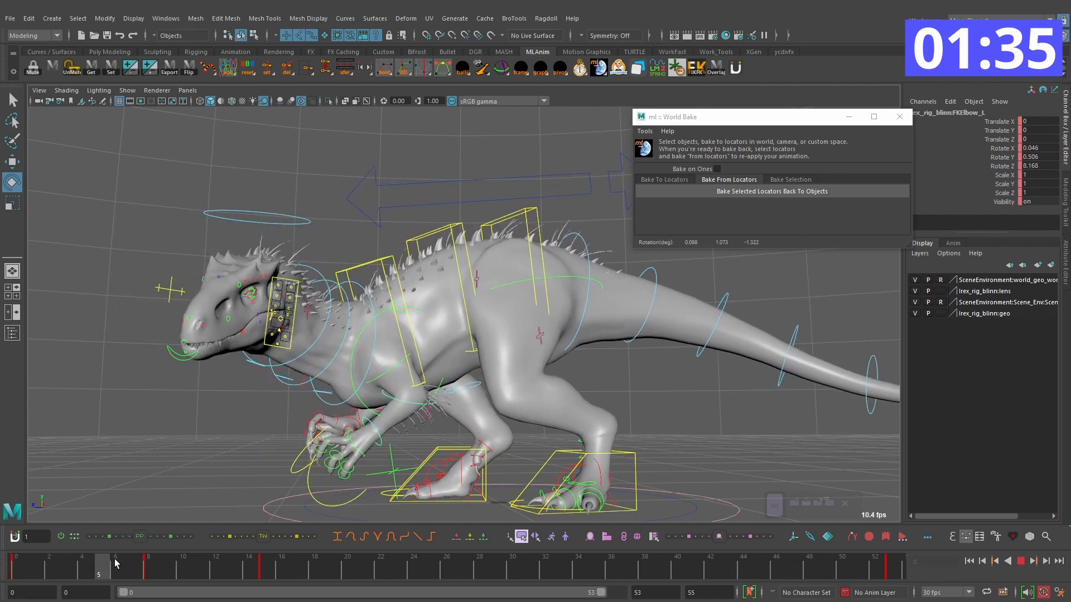
key("alt+v")
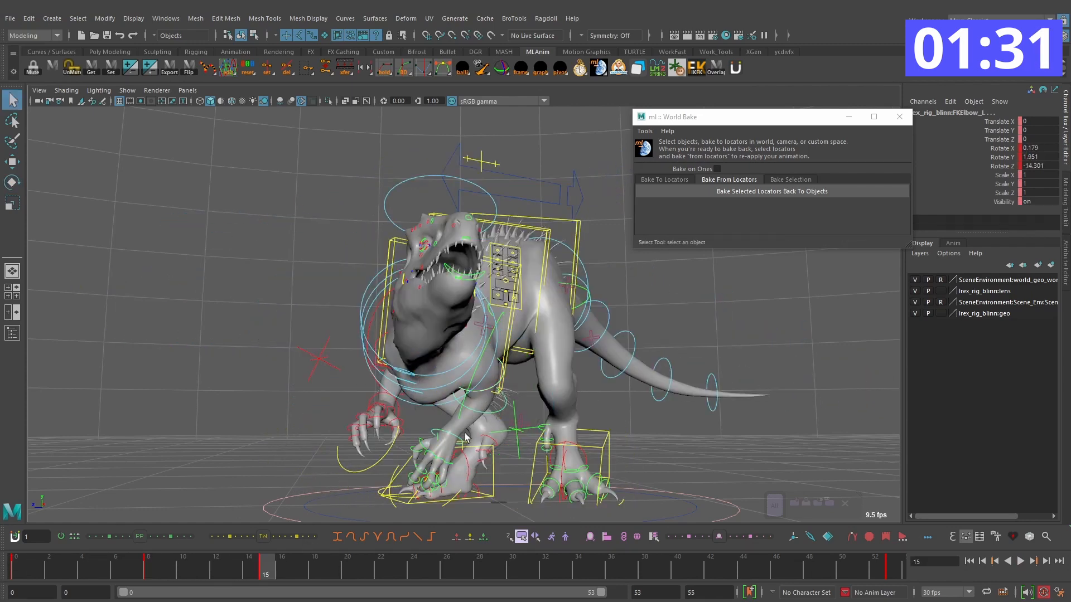
Step: Key the left arm's pose on frame 27 and play back the arm's swing
left_click_drag(270, 569, 463, 562)
key("e")
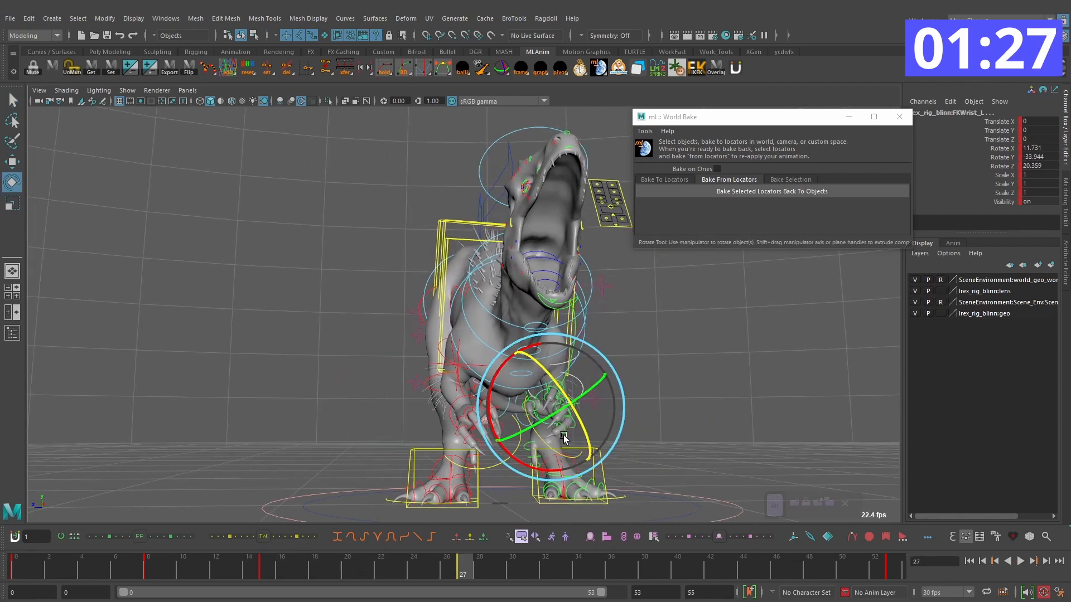
key("alt+v")
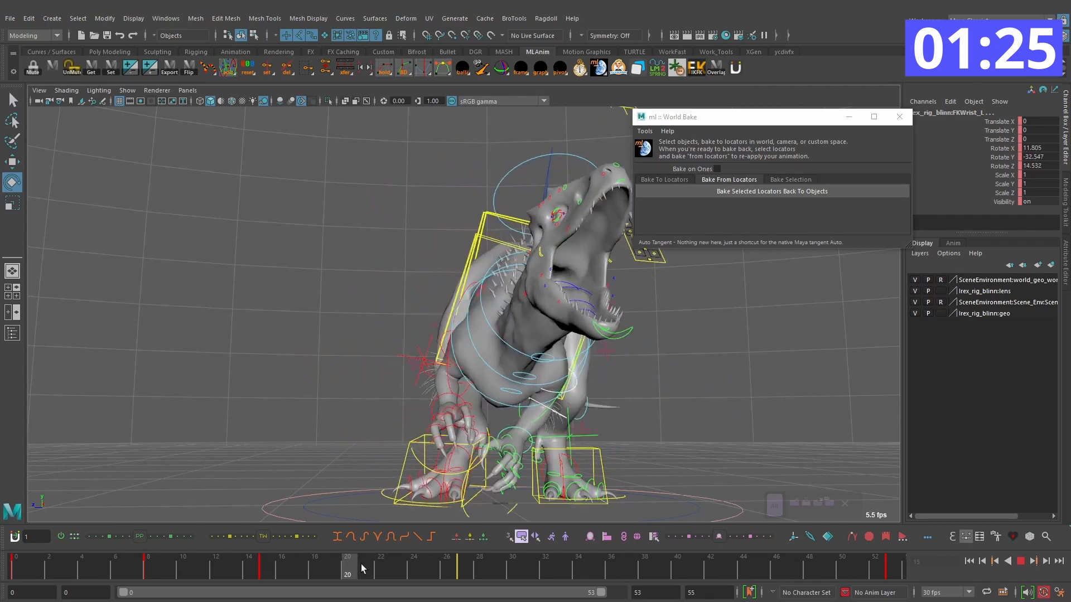
Step: Rotate the left arm controls on frame 36 to key the arm's pose as the roar ends
left_click_drag(437, 568, 493, 565)
key("alt+period")
key("alt+period")
key("alt+period")
key("alt+period")
key("alt+period")
key("alt+period")
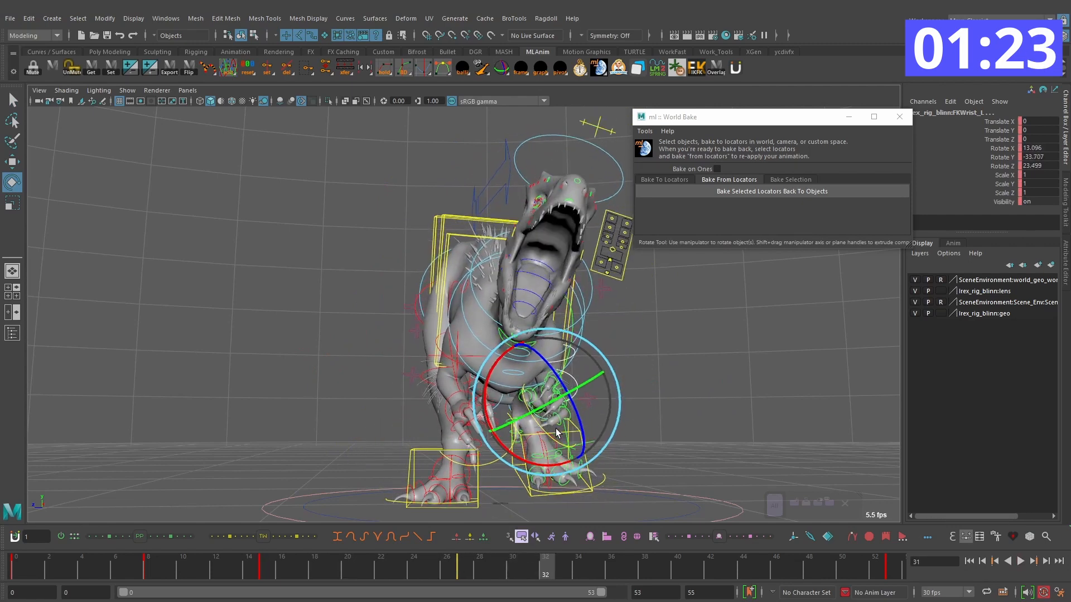
key("alt+period")
key("alt+period")
key("alt+period")
key("alt+period")
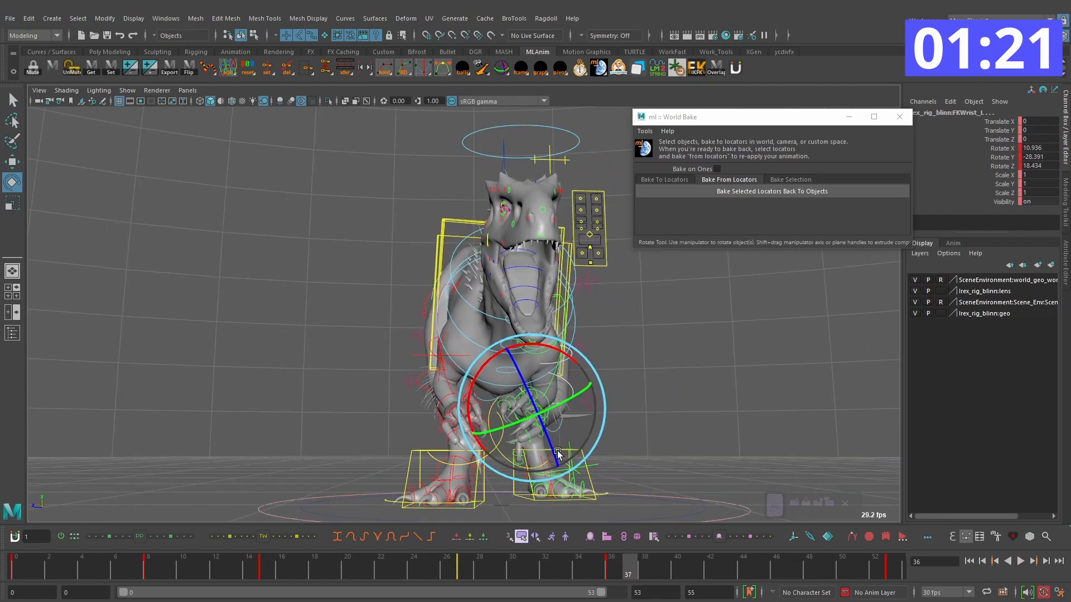
Step: Rotate the left arm controls on frame 43 to key the settling pose and play back the animation
key("alt+period")
key("alt+period")
key("alt+period")
key("alt+period")
left_click_drag(526, 443, 579, 466)
key("alt+period")
key("alt+period")
key("alt+period")
left_click(1021, 561)
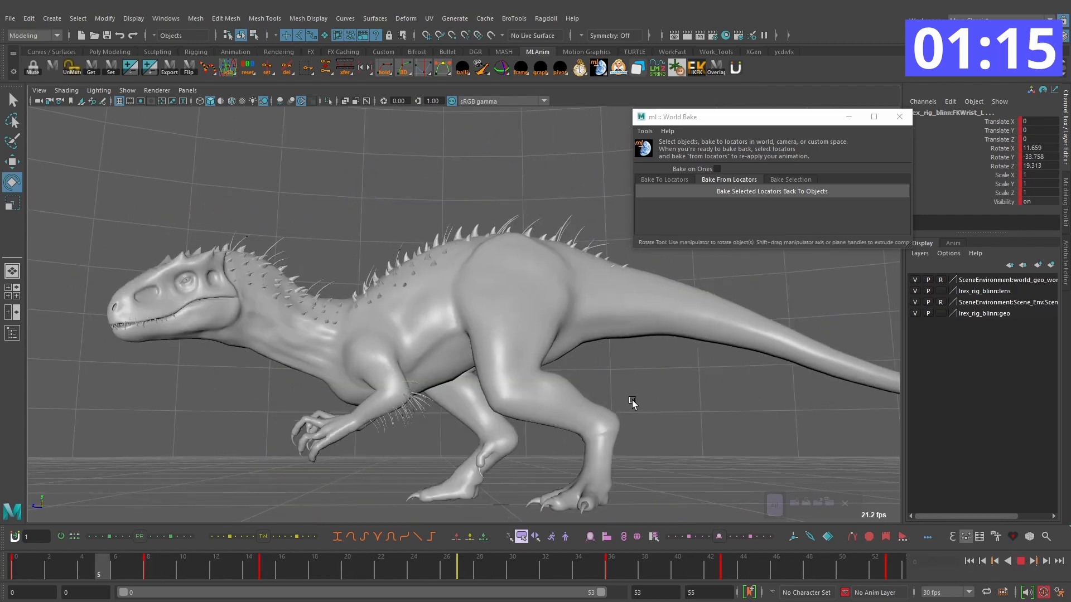
key("Escape")
Step: Select the right arm's shoulder, elbow and wrist controls and rotate them together on frame 9
key("q")
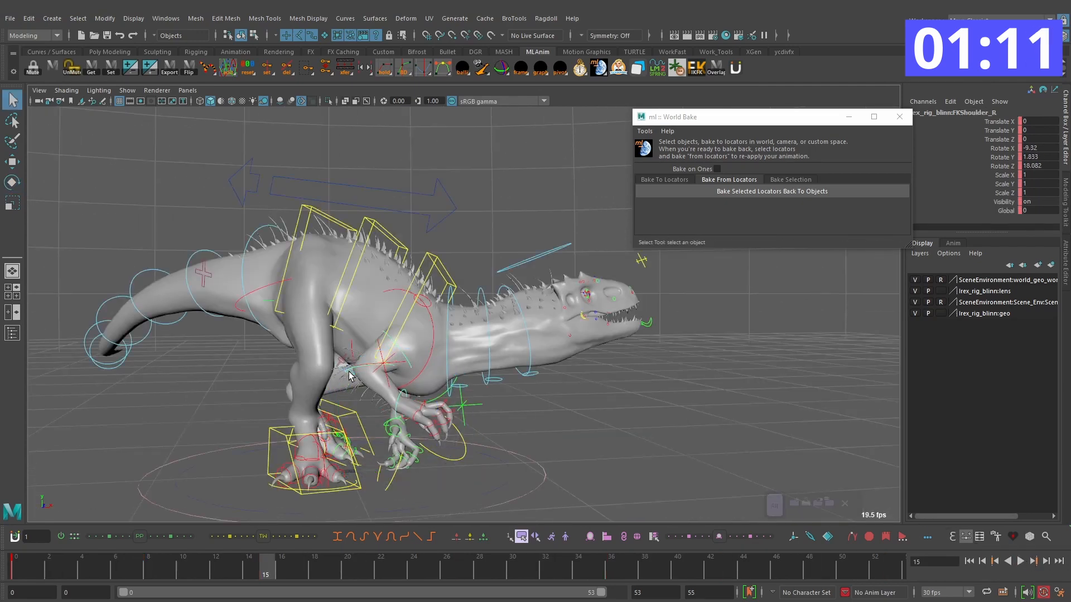
left_click(349, 372, "shift")
middle_click_drag(349, 372, 434, 369, "alt")
right_click_drag(434, 369, 493, 389, "alt")
key("w")
left_click_drag(193, 570, 167, 566)
key("e")
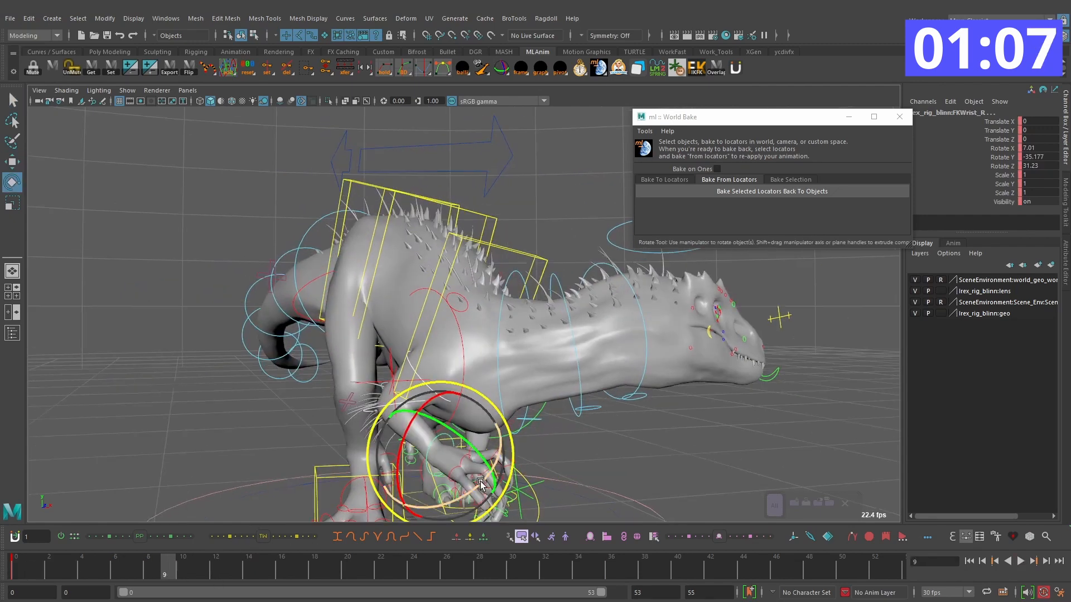
Step: Adjust the upper right arm's rotation on frame 9 to refine its lowered pose
key("q")
left_click(419, 409)
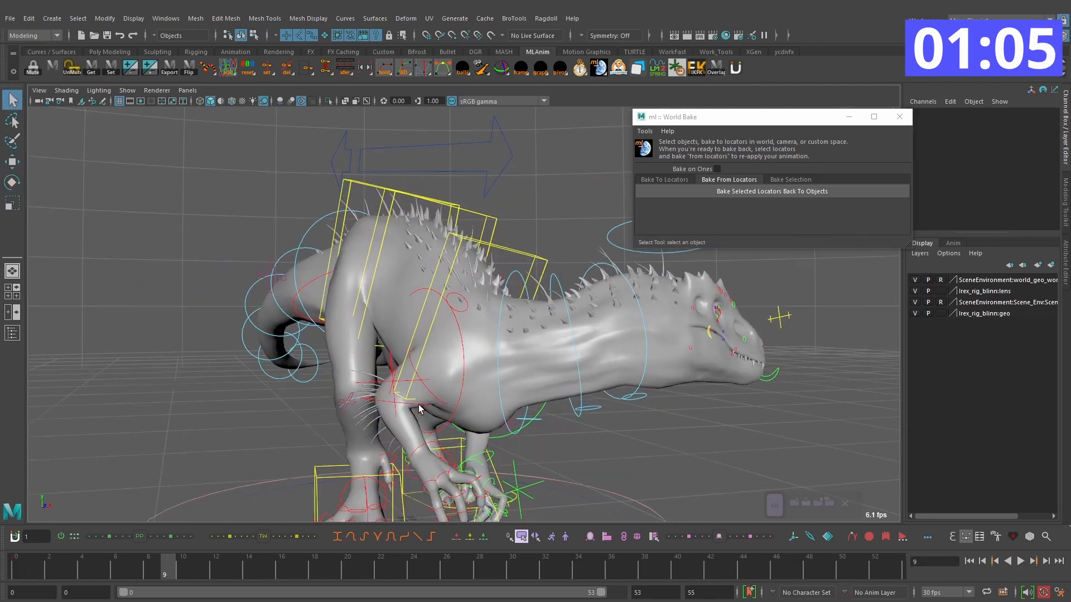
scroll(419, 409, "down", 2)
key("e")
left_click(428, 381)
left_click_drag(428, 380, 487, 410, "alt")
left_click(415, 422, "shift")
Step: Rotate the right arm's wrist and shoulder controls on frame 17 to key the arm's outward swing
key("comma")
key("alt+period")
key("alt+period")
key("alt+period")
key("alt+period")
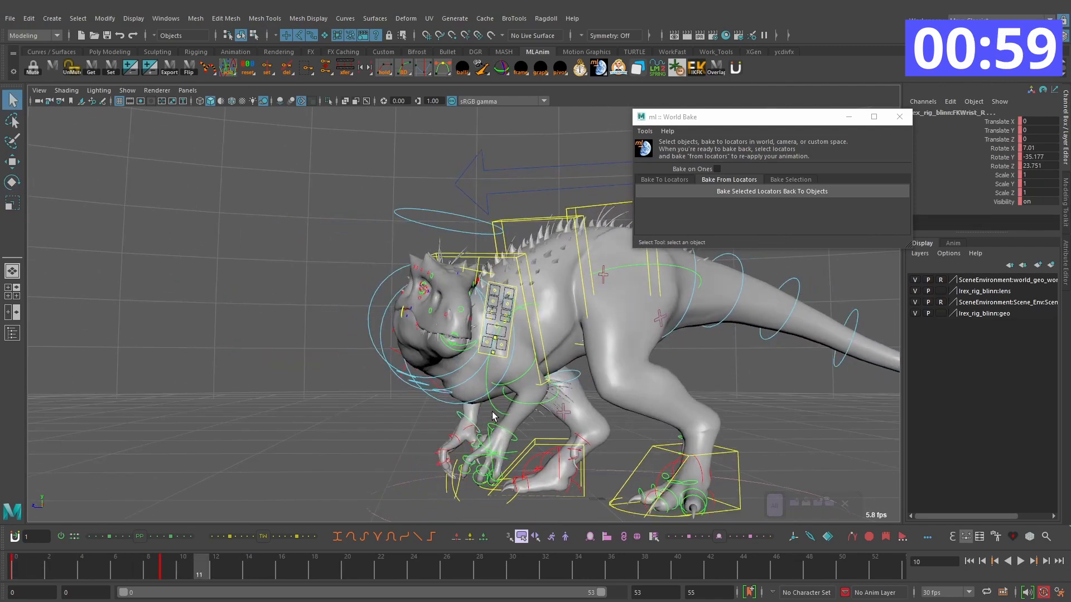
key("e")
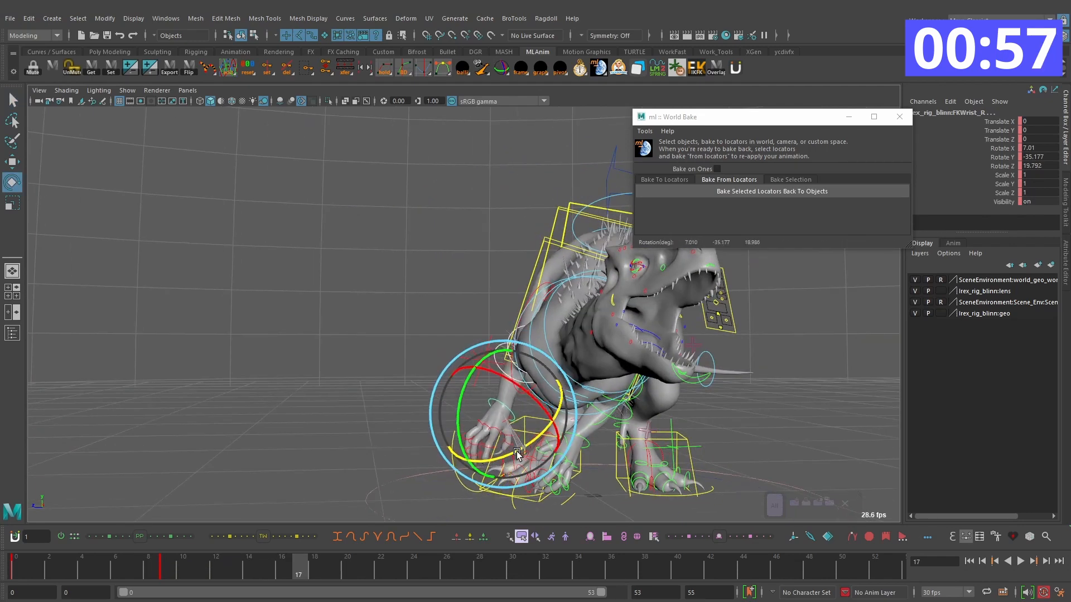
left_click(503, 375)
key("e")
left_click_drag(503, 374, 546, 404, "alt")
key("e")
left_click_drag(533, 354, 503, 318, "alt")
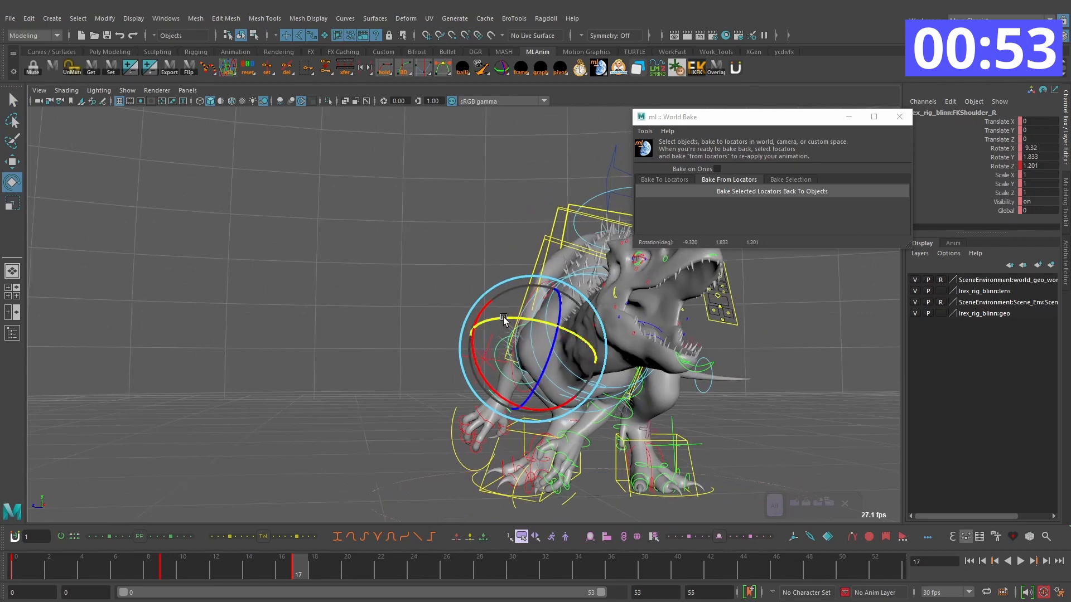
Step: Select the right arm's controls and check the arm's swing through the opening frames of the turn
left_click_drag(520, 380, 622, 391)
key("q")
left_click_drag(511, 397, 412, 406, "alt")
key("w")
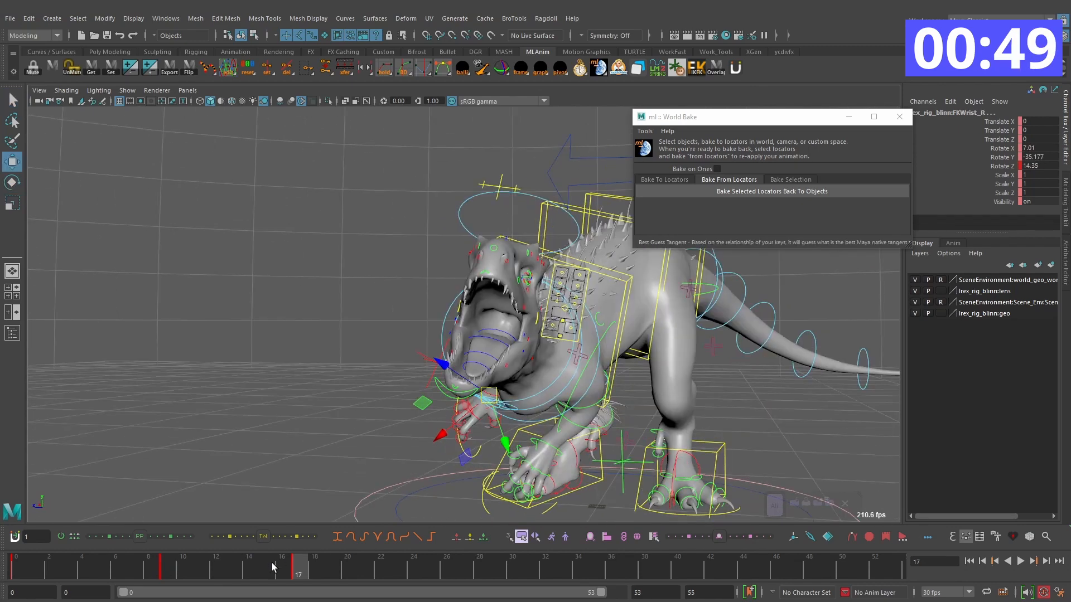
left_click_drag(140, 568, 317, 567)
left_click_drag(364, 479, 400, 475, "alt")
left_click_drag(321, 571, 5, 546)
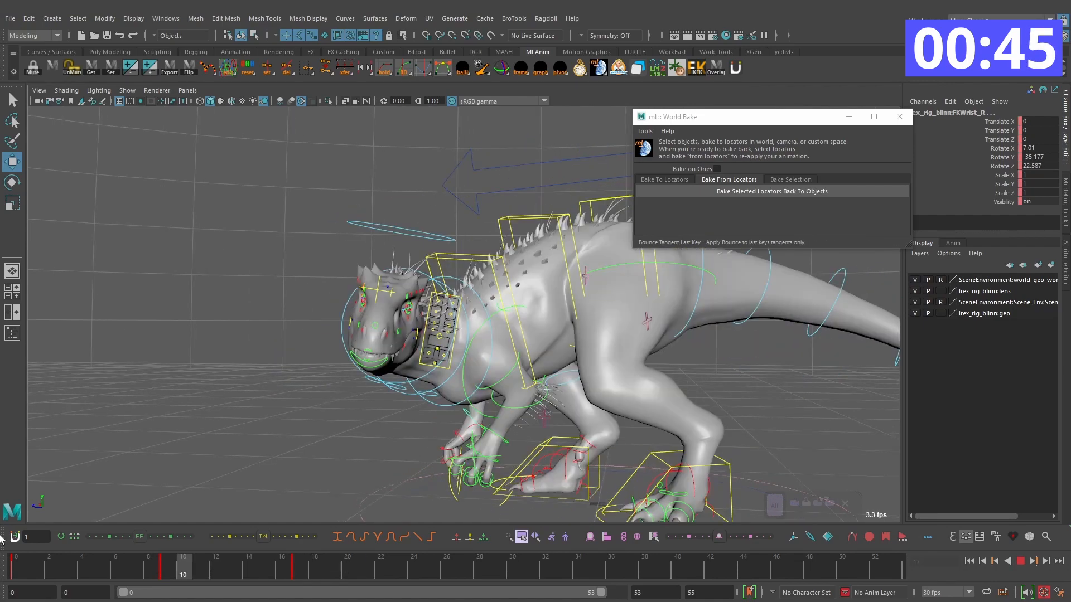
Step: Paste the copied pose onto the right arm's controls on frame 28
left_click_drag(298, 574, 483, 567)
left_click(565, 530)
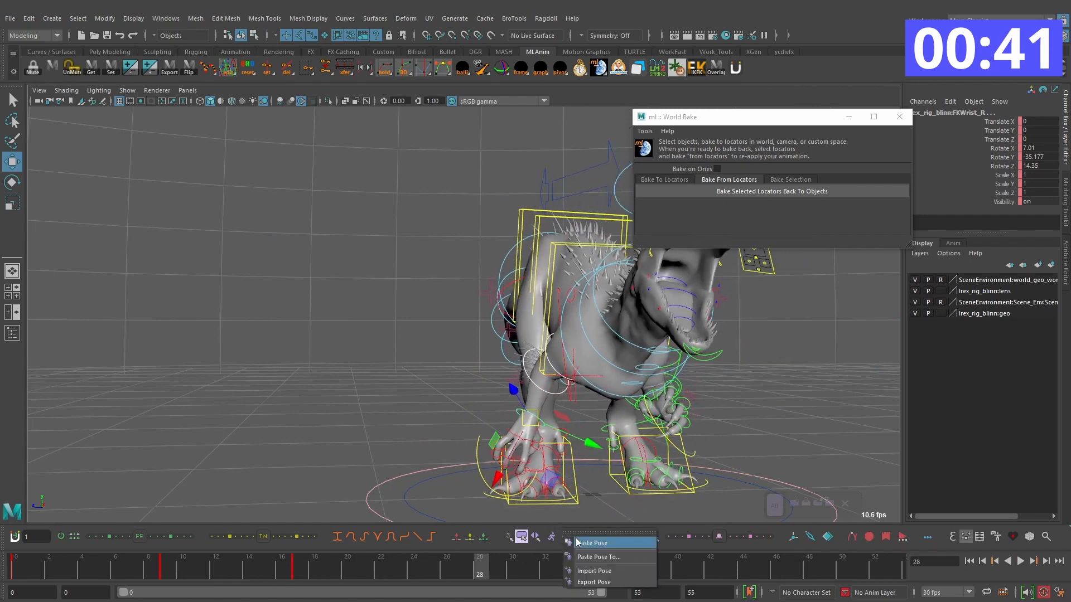
left_click(591, 543)
left_click_drag(410, 565, 468, 569)
key("alt+period")
left_click_drag(573, 484, 624, 425, "alt")
Step: Pose and key the right arm's controls on frames 31, 39 and 44 as the roar settles
key("alt+period")
key("alt+period")
key("alt+period")
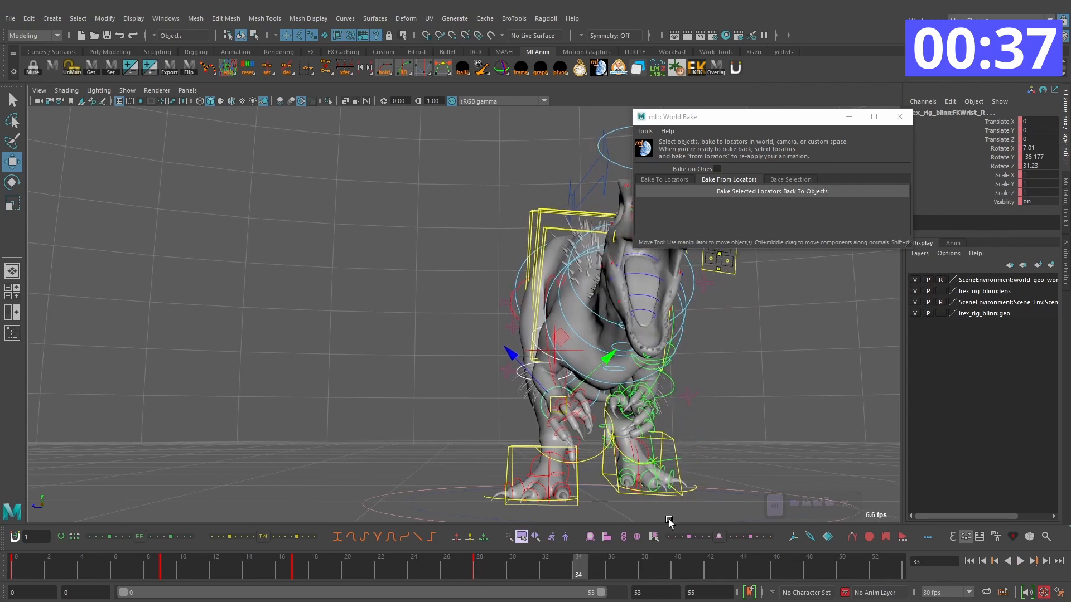
key("alt+period")
key("alt+period")
key("alt+period")
key("alt+period")
key("alt+period")
key("alt+period")
key("alt+period")
key("s")
left_click_drag(536, 569, 448, 568)
key("e")
key("alt+period")
key("alt+period")
key("alt+period")
key("alt+period")
key("alt+period")
left_click_drag(560, 440, 566, 445)
key("s")
key("alt+period")
key("alt+period")
key("alt+period")
key("alt+period")
key("alt+period")
key("alt+period")
key("alt+period")
key("alt+period")
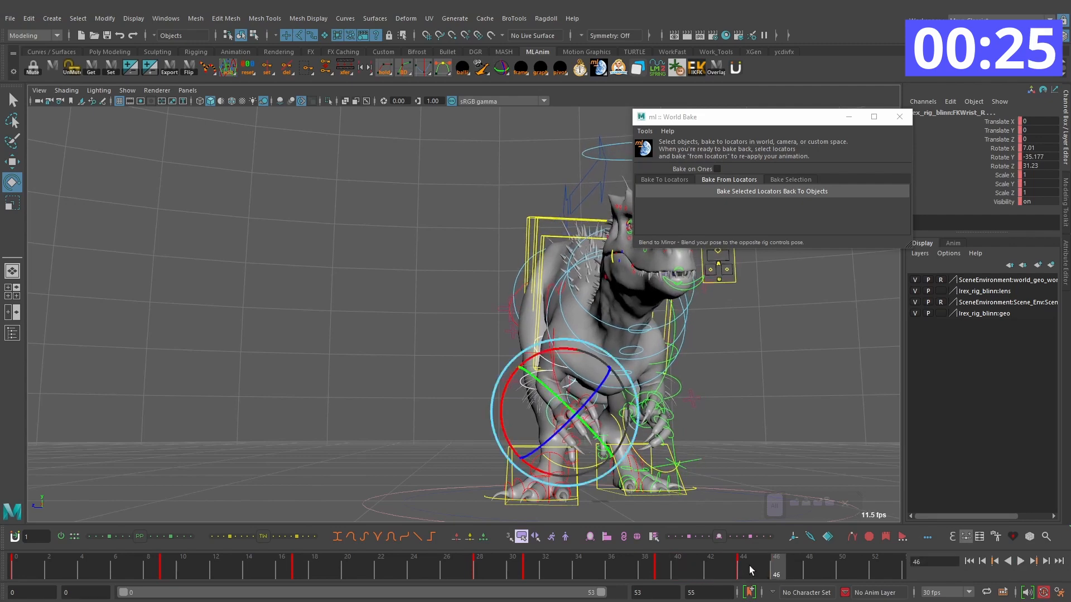
Step: Move the right arm's last key to frame 48 and play back the animation to check the settle
left_click_drag(570, 570, 587, 568)
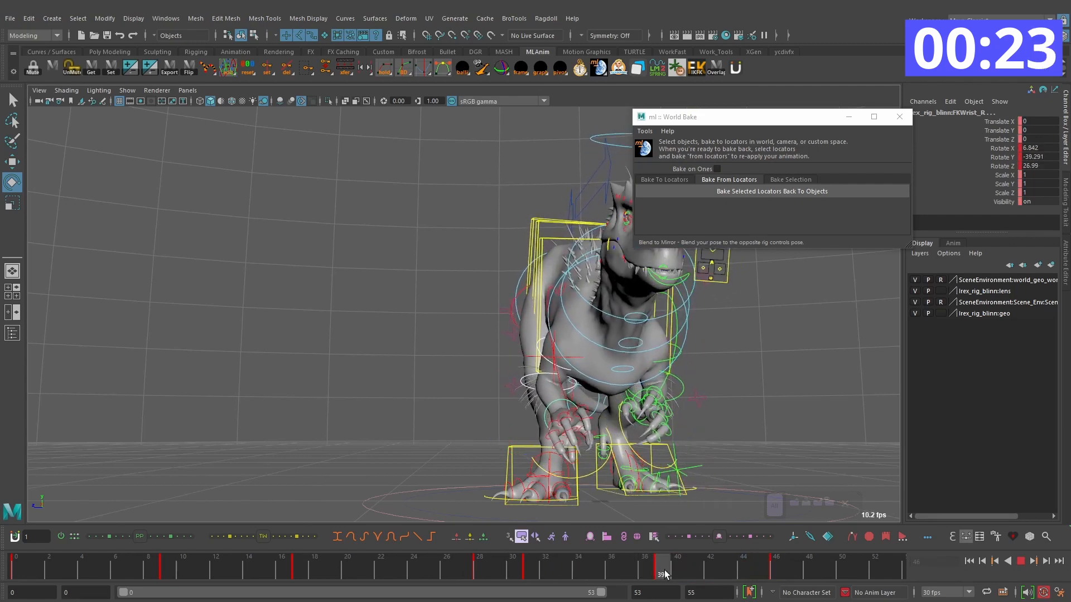
left_click_drag(778, 575, 809, 574)
left_click_drag(781, 572, 167, 540)
left_click(1020, 562)
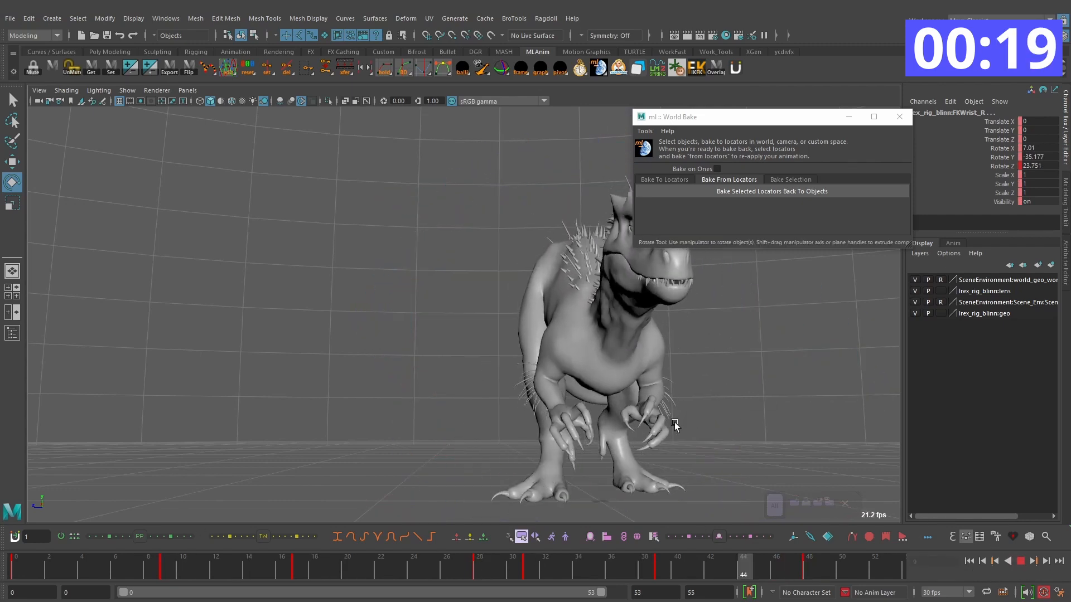
left_click_drag(671, 424, 690, 424, "alt")
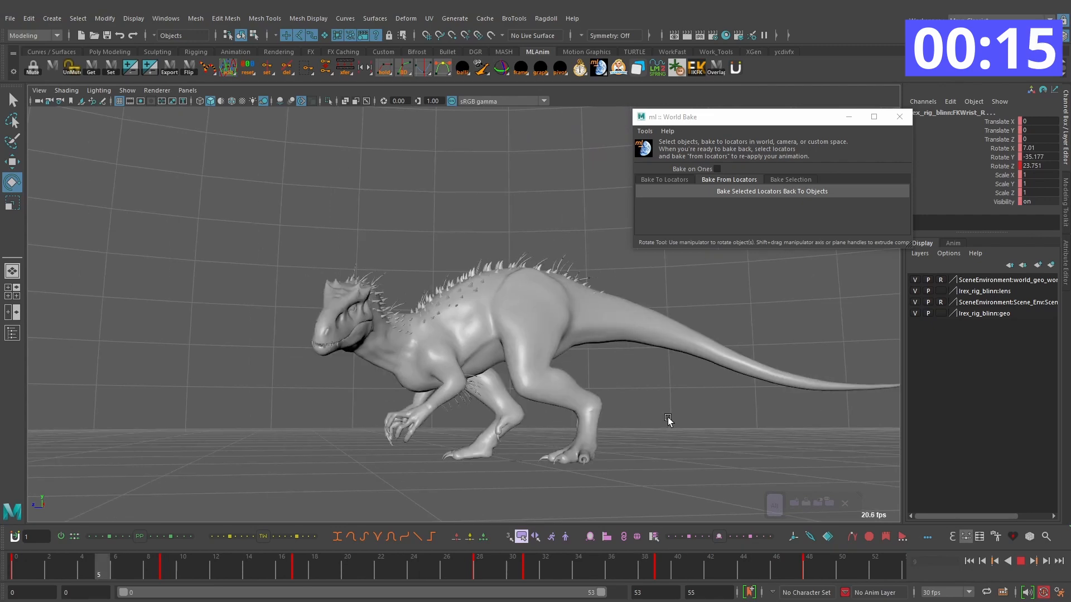
left_click(1021, 563)
Step: Select the right elbow control and rotate it on frame 17 to refine the forearm's bend
left_click_drag(343, 563, 481, 560)
key("comma")
left_click_drag(507, 379, 467, 373, "alt")
key("q")
left_click(459, 371)
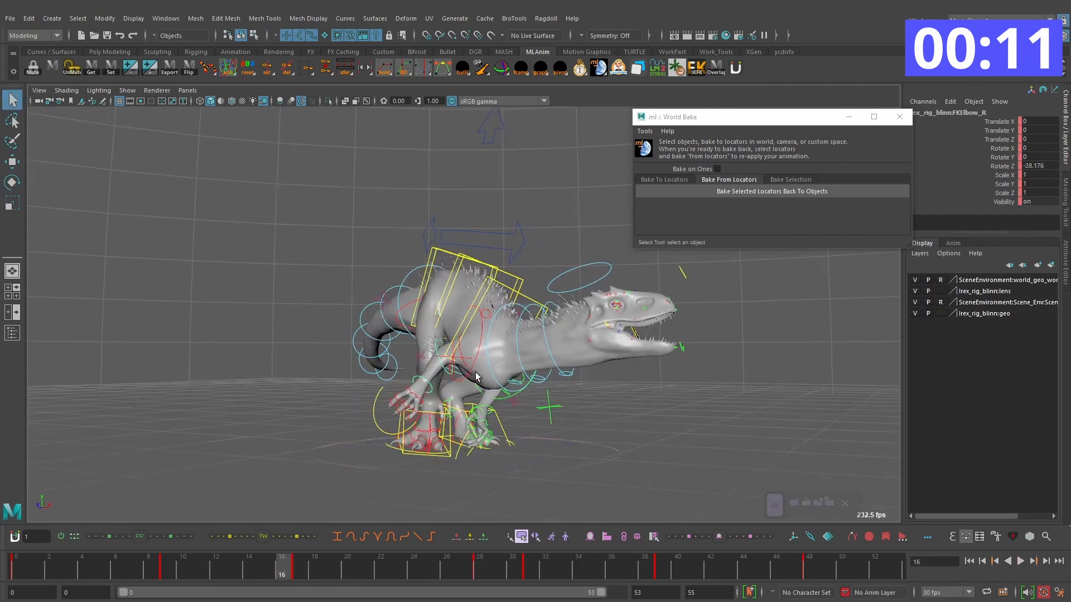
key("period")
key("comma")
key("e")
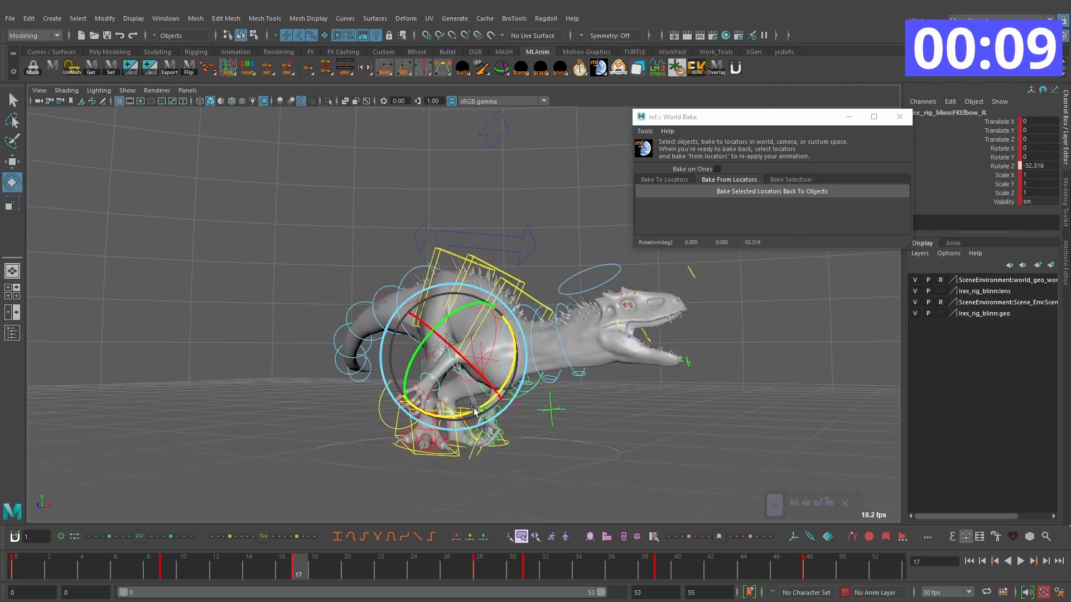
Step: Key the right elbow's rotation on frame 20 to add overlap after the arm swing
key("alt+period")
key("alt+period")
key("alt+period")
key("comma")
key("comma")
left_click_drag(684, 425, 584, 411, "alt")
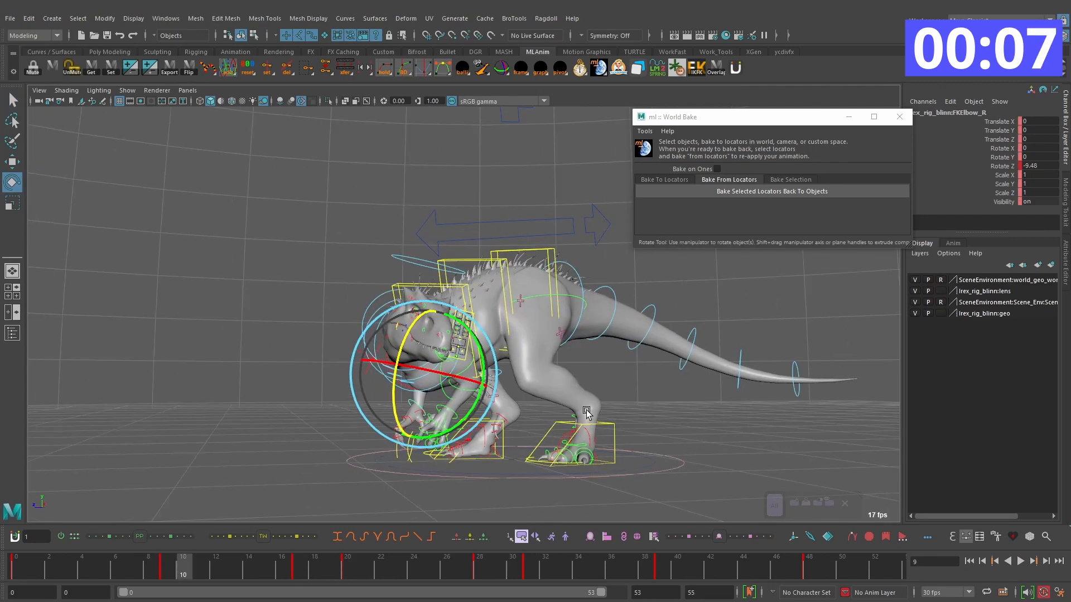
Step: Shift the right elbow's keys on frames 28 and 31 one frame later and play back the animation
key("alt+period")
key("alt+period")
key("alt+period")
key("alt+period")
key("alt+period")
key("alt+period")
key("alt+period")
key("alt+period")
key("alt+period")
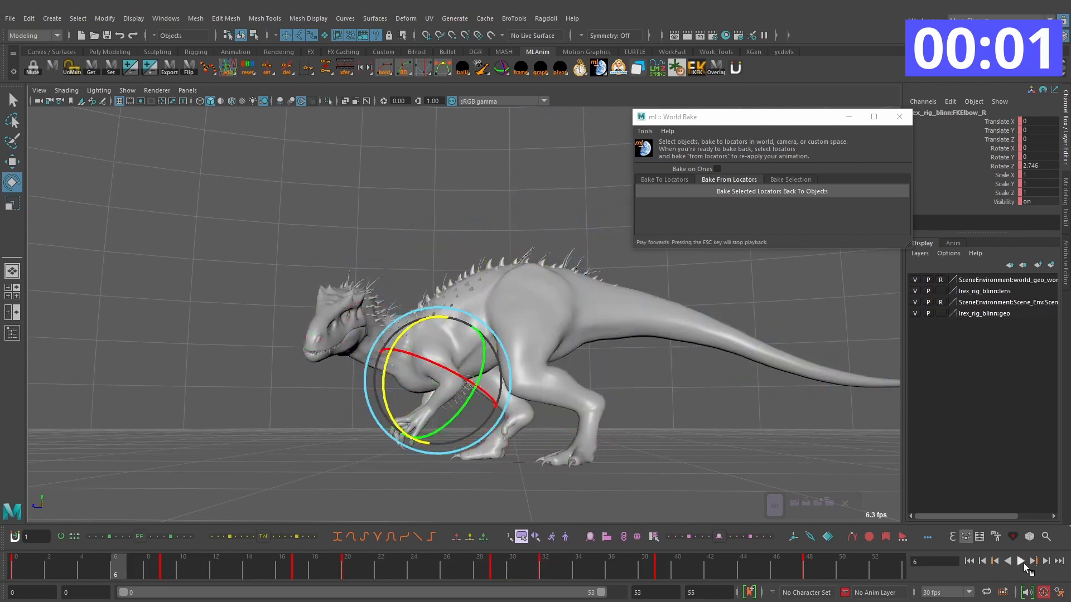
left_click(1021, 563)
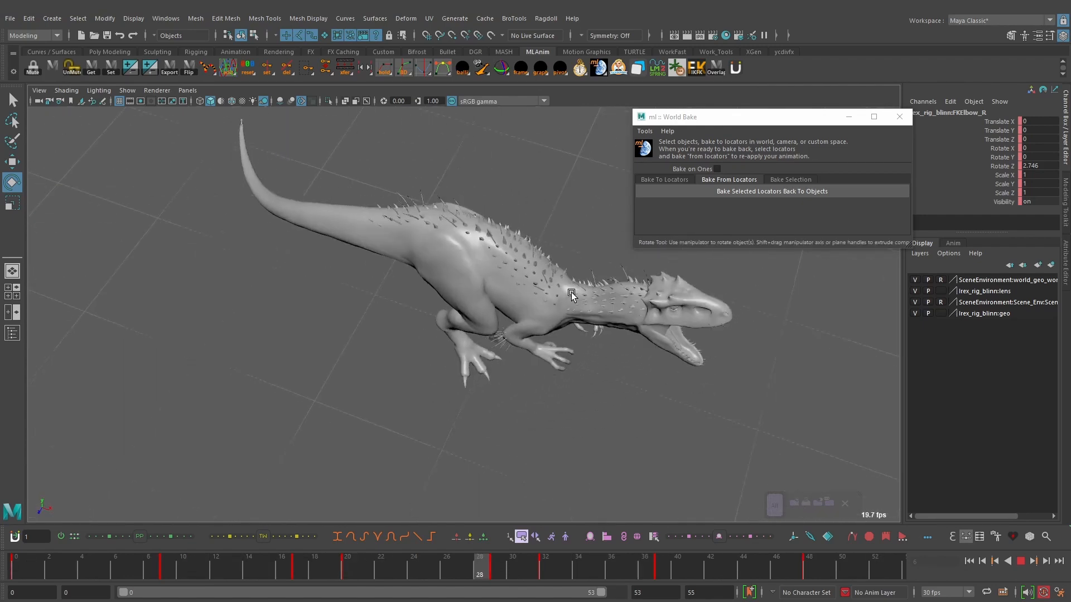
Step: Review the body turn and roar from several angles, examining the arm overlap and the body's sense of weight
left_click_drag(560, 296, 658, 329, "alt")
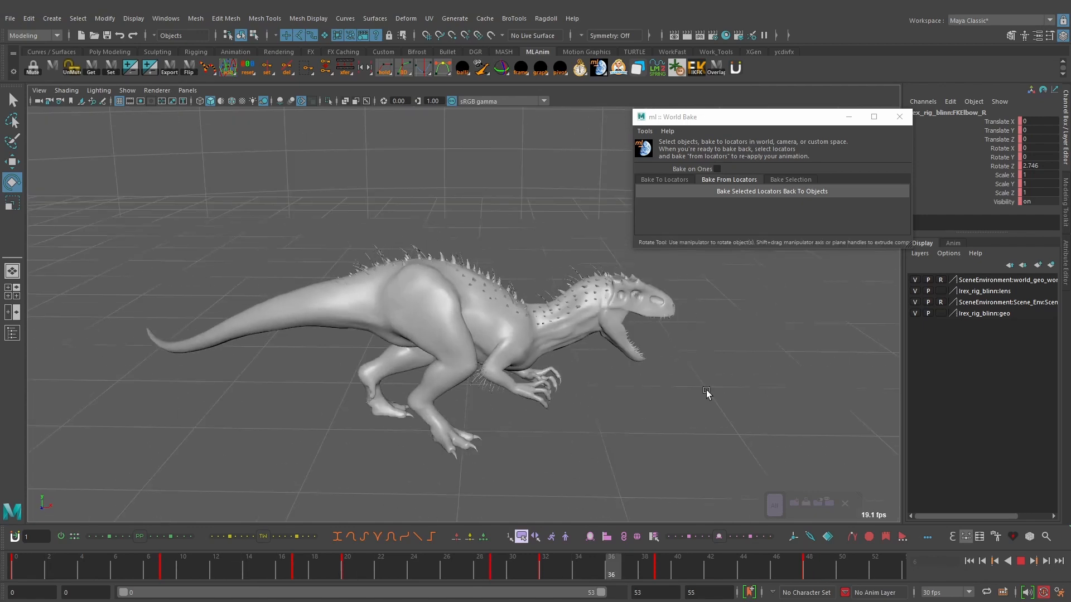
left_click_drag(647, 369, 590, 383, "alt")
right_click_drag(590, 383, 552, 392, "alt")
left_click_drag(552, 392, 552, 374, "alt")
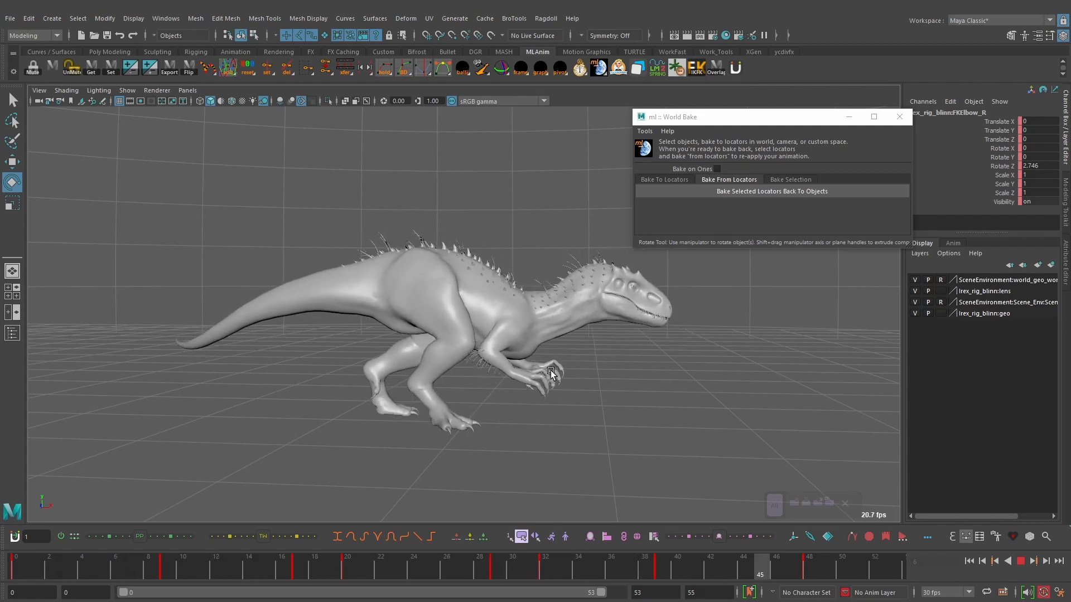
left_click_drag(543, 327, 511, 386, "alt")
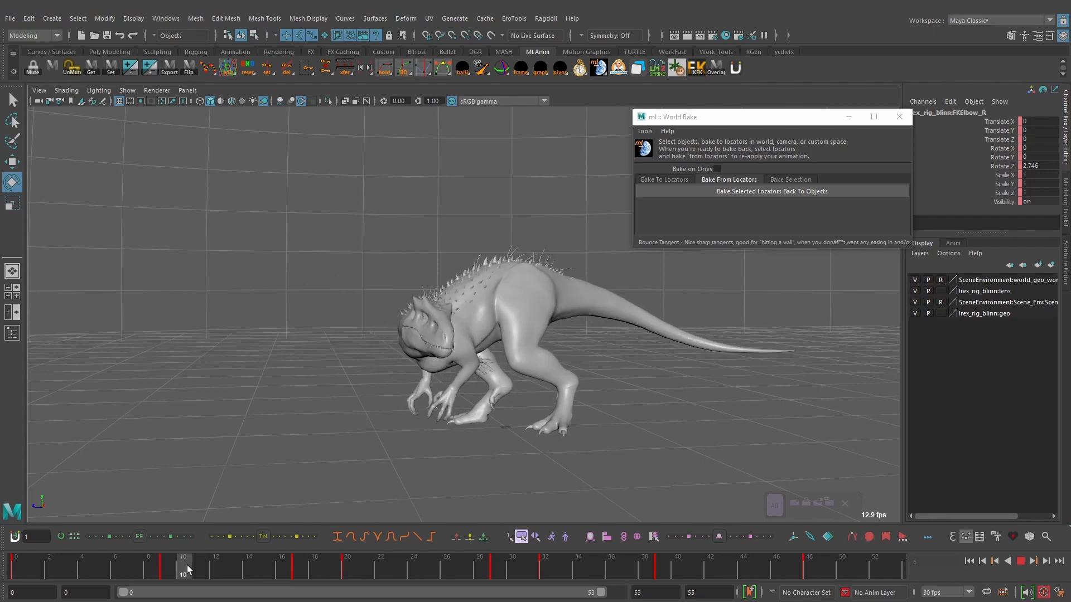
left_click_drag(272, 566, 341, 569)
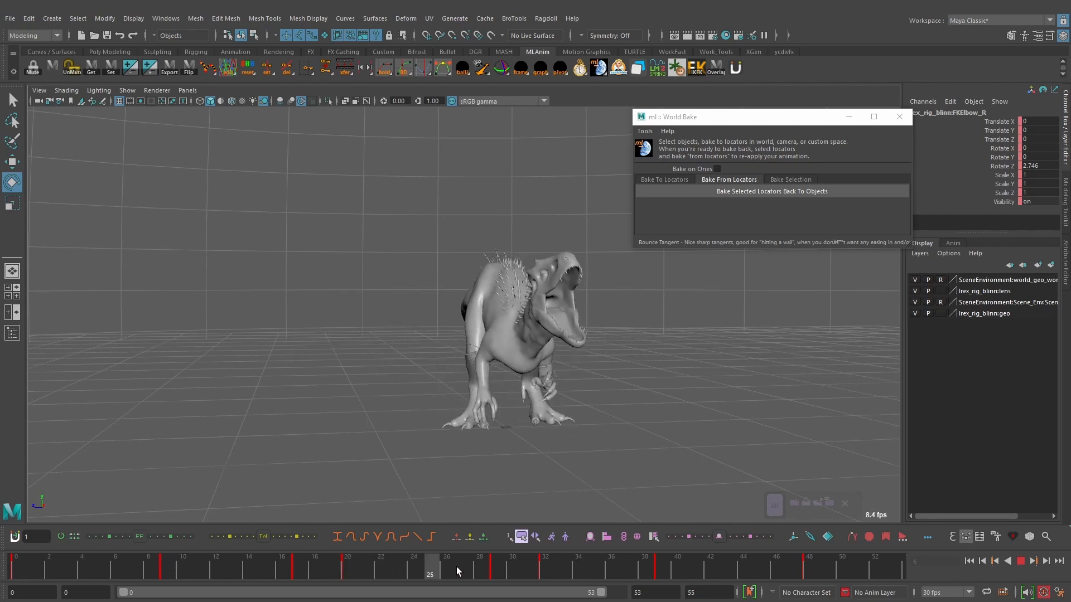